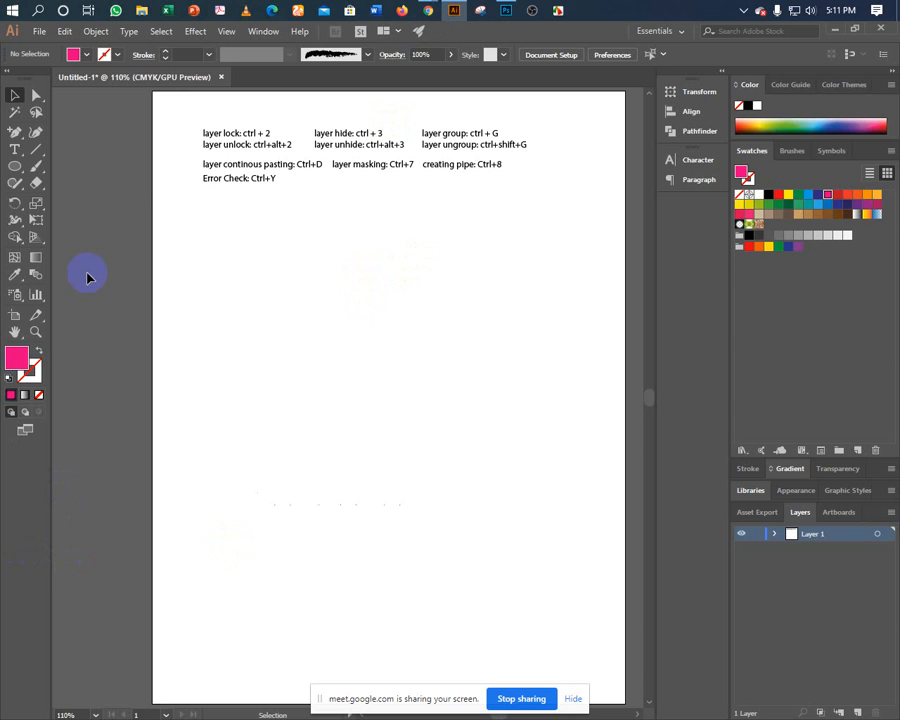
- Draw a horizontal straight line in the empty area below the shortcut notes with the Line Segment tool
{"action": "left_click_drag", "start_coordinate": [15, 133], "coordinate": [16, 140]}
{"action": "left_click", "coordinate": [14, 95]}
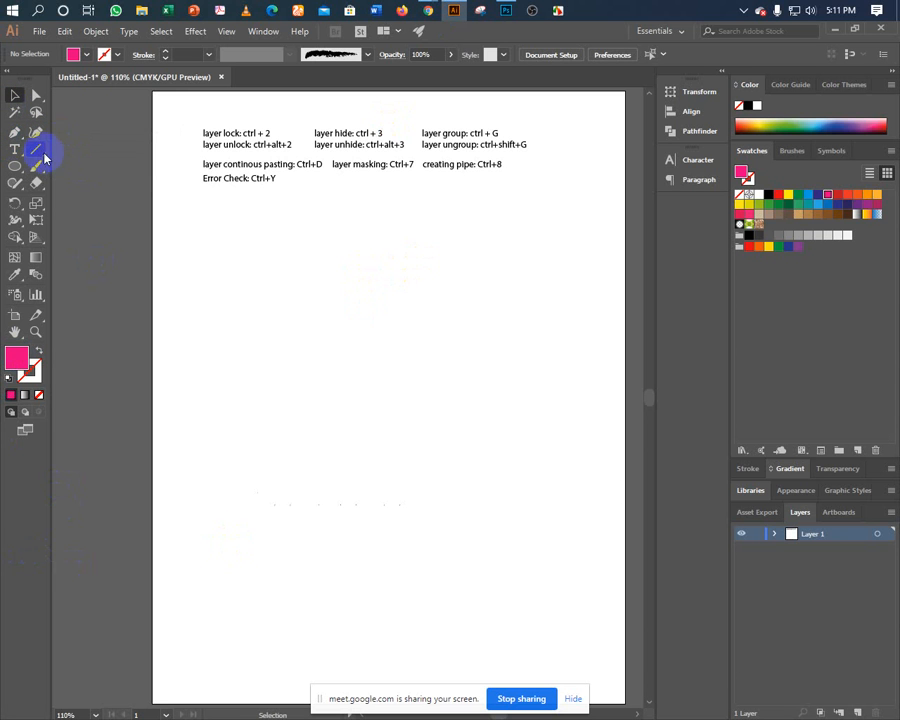
{"action": "left_click", "coordinate": [39, 152]}
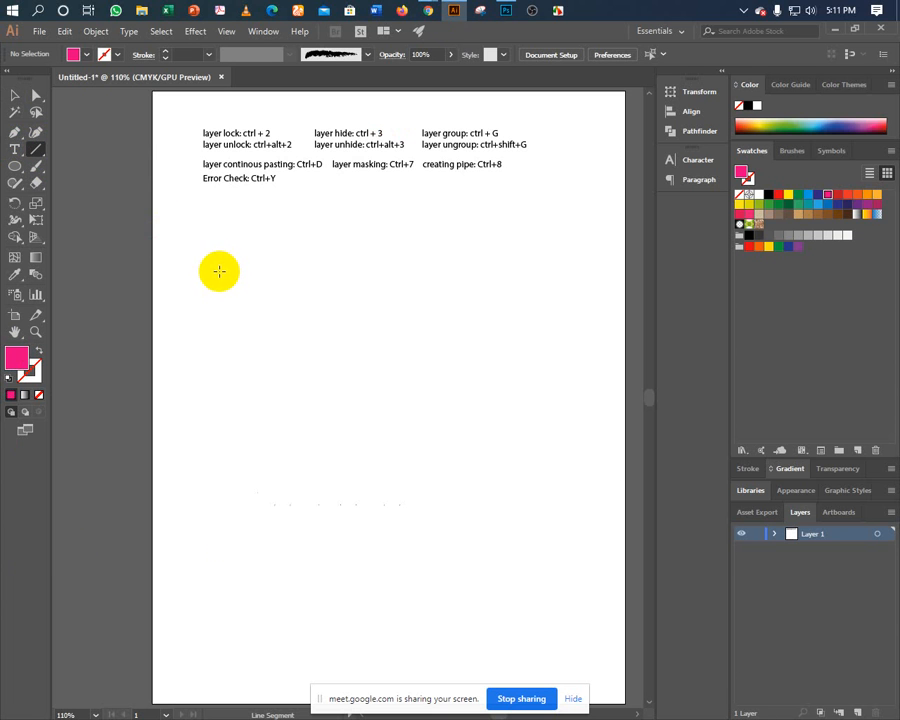
{"action": "left_click_drag", "start_coordinate": [230, 262], "coordinate": [444, 262]}
- Give the line a solid pink stroke and set its stroke weight to 2 pt
{"action": "left_click", "coordinate": [29, 372]}
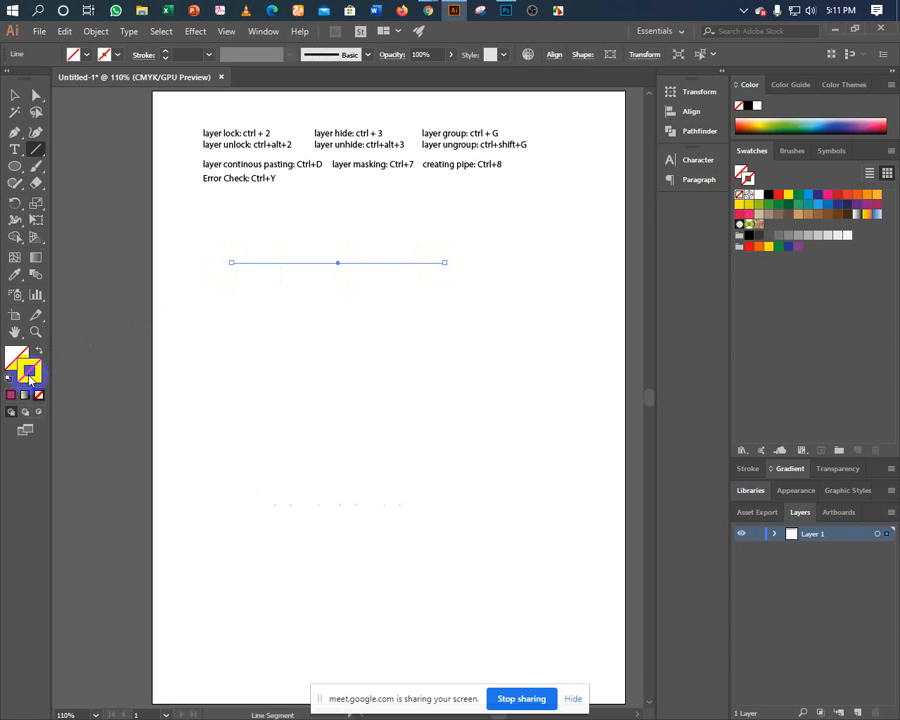
{"action": "left_click", "coordinate": [12, 395]}
{"action": "left_click", "coordinate": [14, 94]}
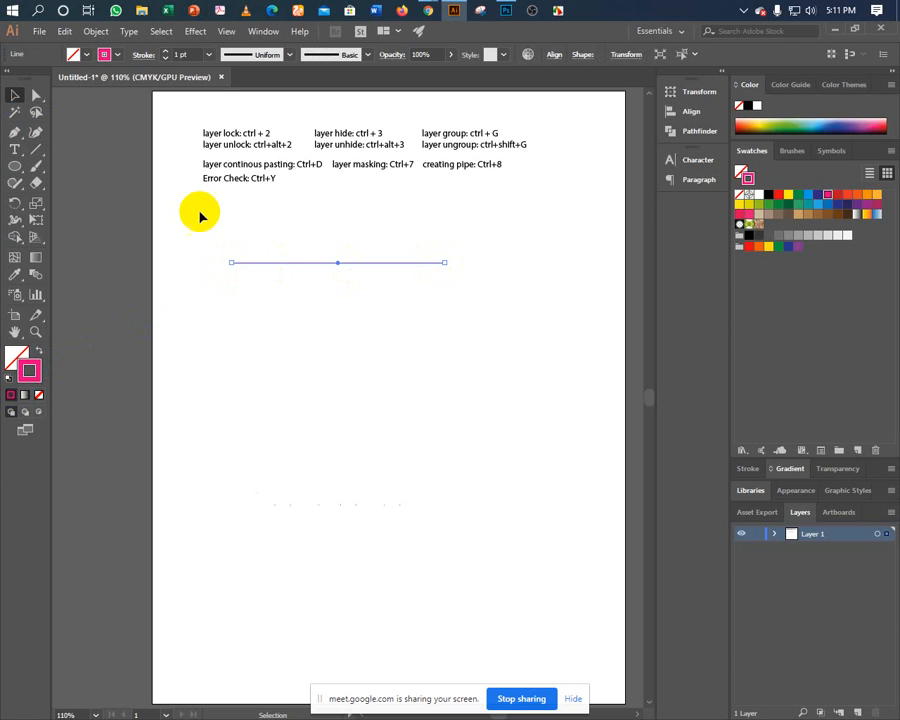
{"action": "left_click", "coordinate": [242, 242]}
{"action": "left_click_drag", "start_coordinate": [242, 242], "coordinate": [303, 325]}
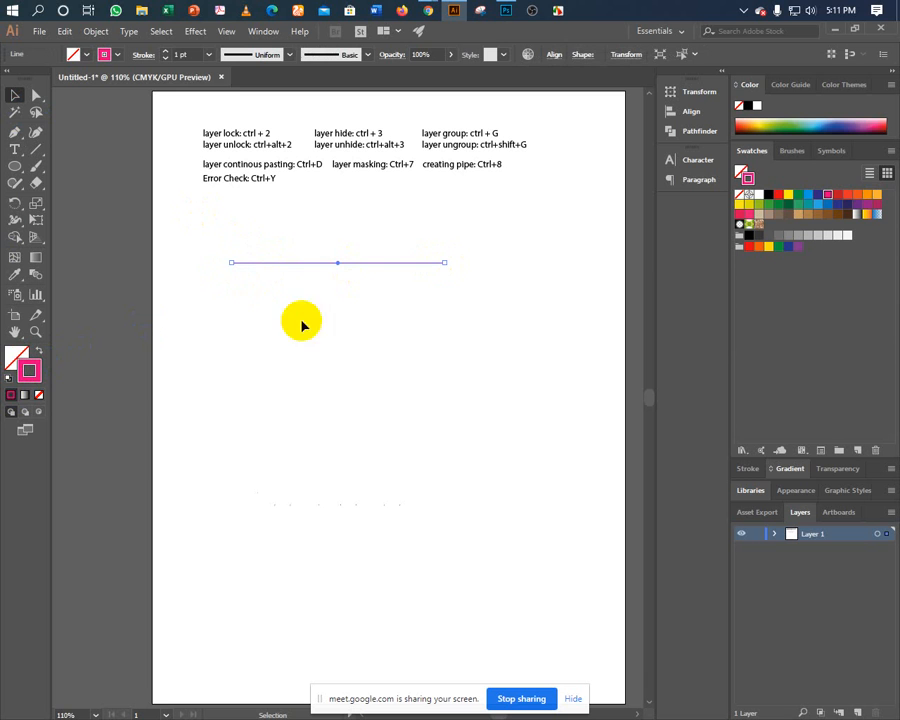
{"action": "left_click", "coordinate": [166, 51]}
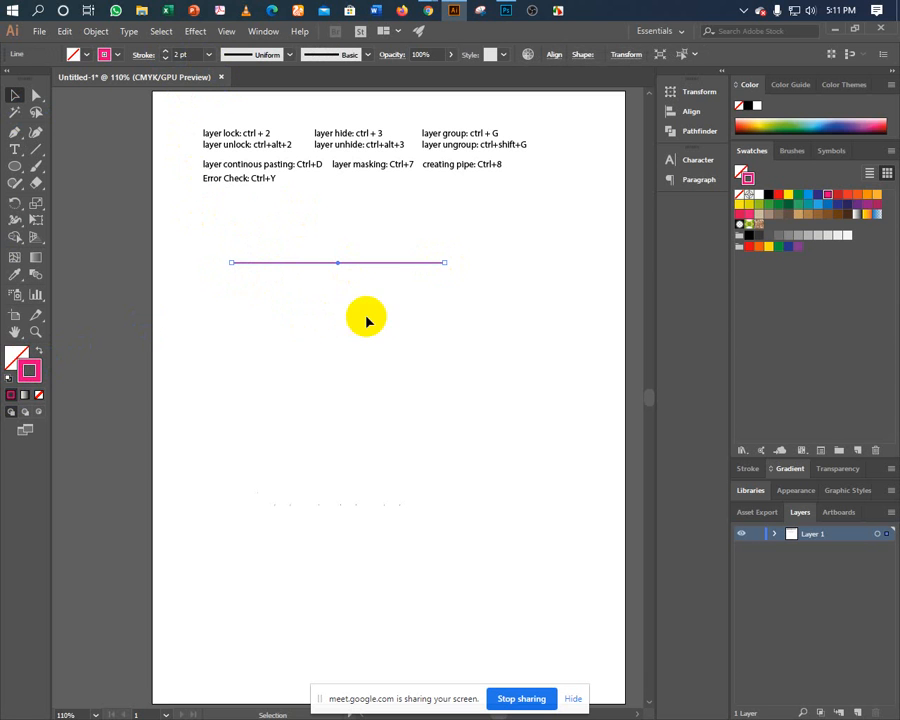
- Lengthen the line horizontally by extending its right endpoint, keeping it straight and selected
{"action": "left_click_drag", "start_coordinate": [445, 265], "coordinate": [485, 263]}
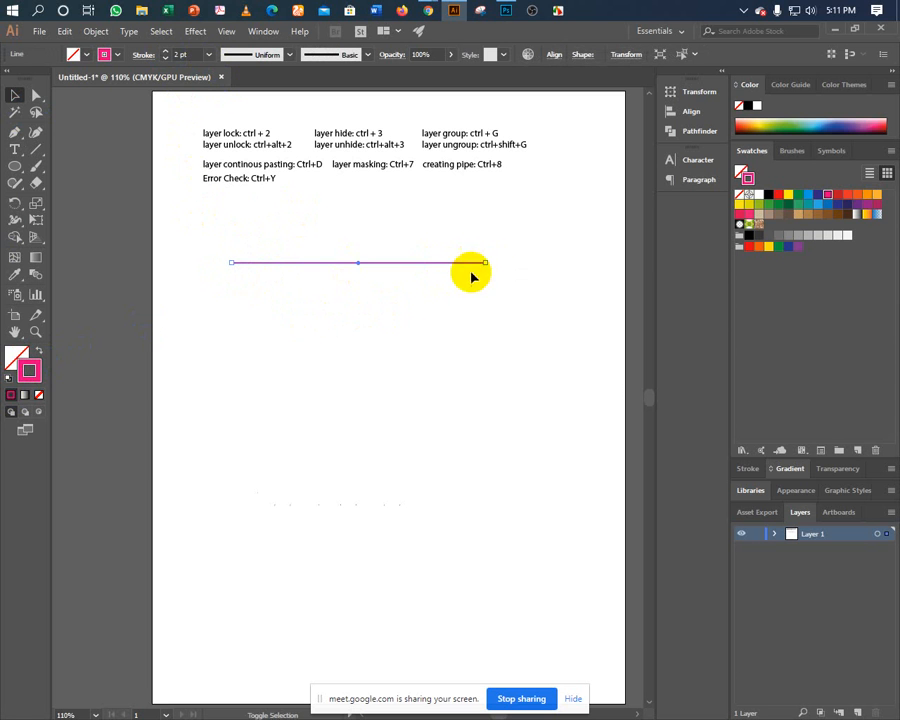
{"action": "left_click", "coordinate": [301, 295]}
{"action": "left_click_drag", "start_coordinate": [270, 247], "coordinate": [327, 338]}
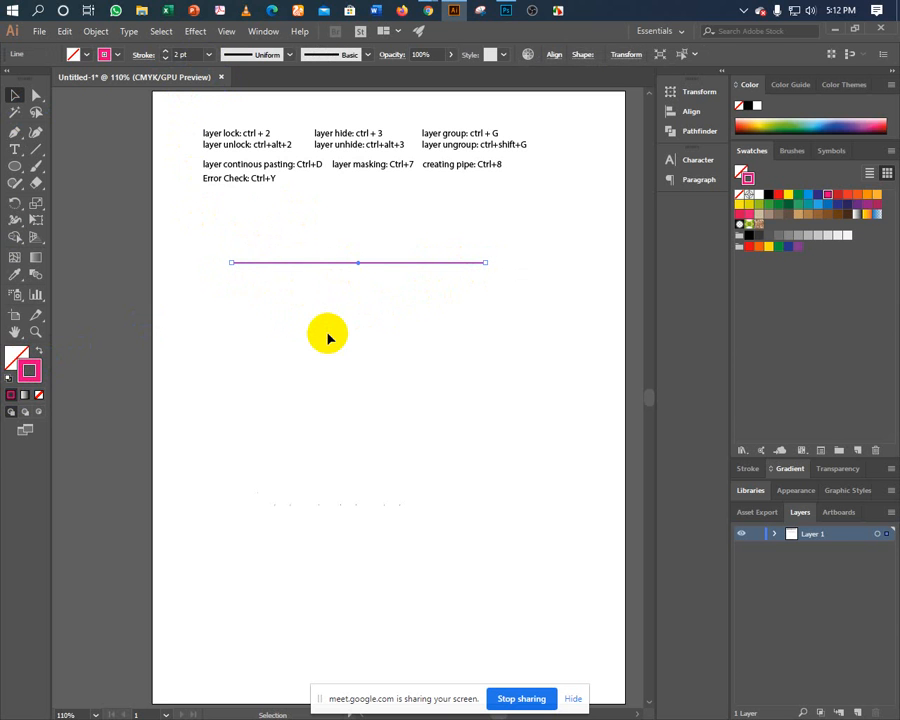
{"action": "left_click", "coordinate": [358, 307]}
{"action": "left_click_drag", "start_coordinate": [321, 245], "coordinate": [348, 311]}
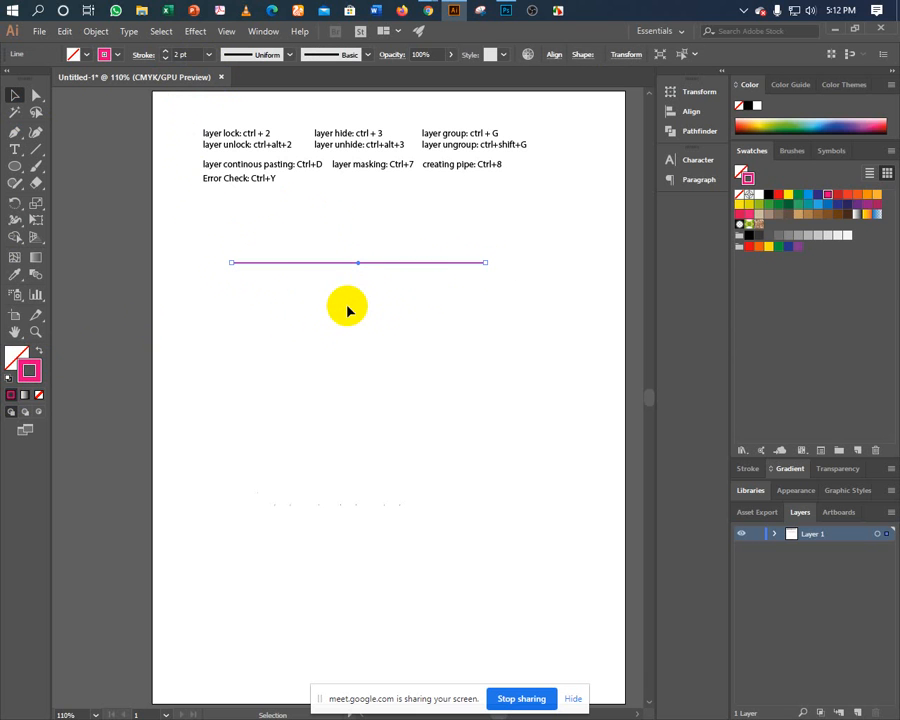
- Set the pink line's stroke weight to 5 pt
{"action": "left_click", "coordinate": [167, 53]}
{"action": "left_click", "coordinate": [167, 53]}
{"action": "left_click", "coordinate": [167, 53]}
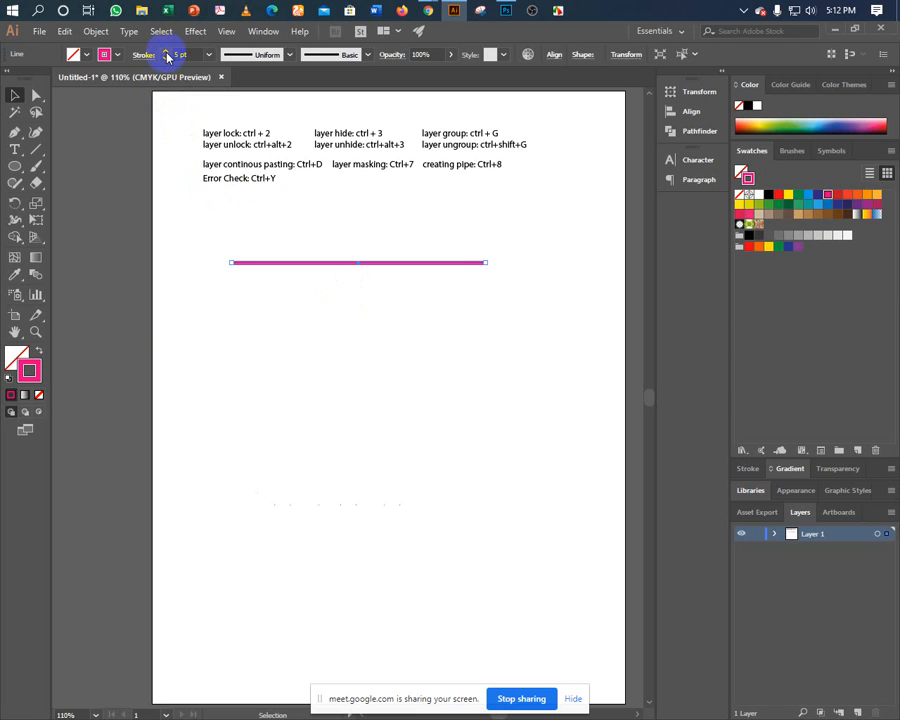
{"action": "left_click_drag", "start_coordinate": [227, 227], "coordinate": [284, 304]}
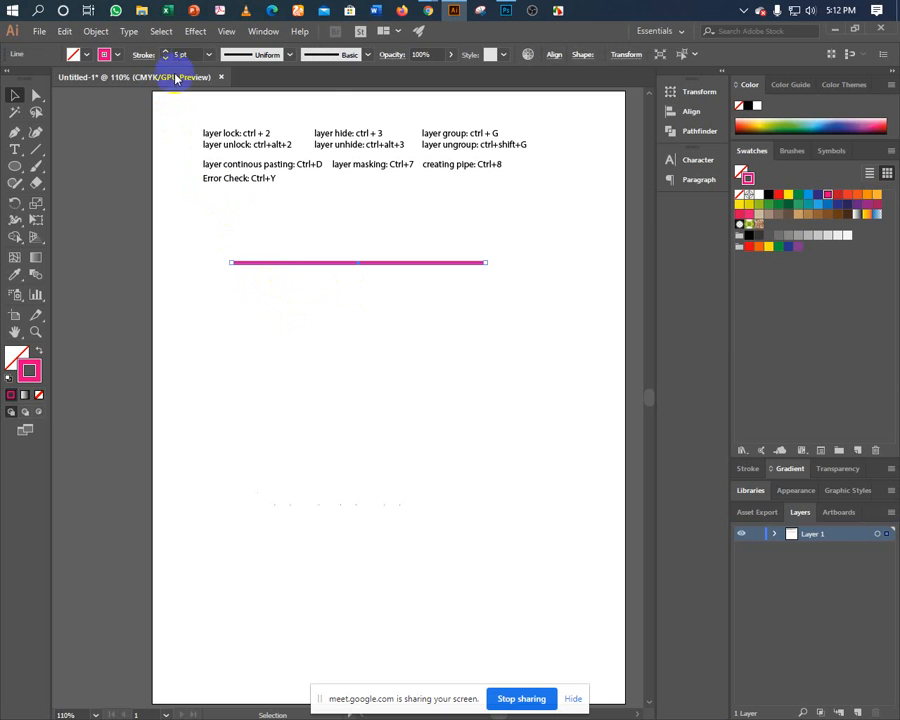
- Open the Zig Zag distort effect for the line and turn on its preview
{"action": "left_click", "coordinate": [171, 32]}
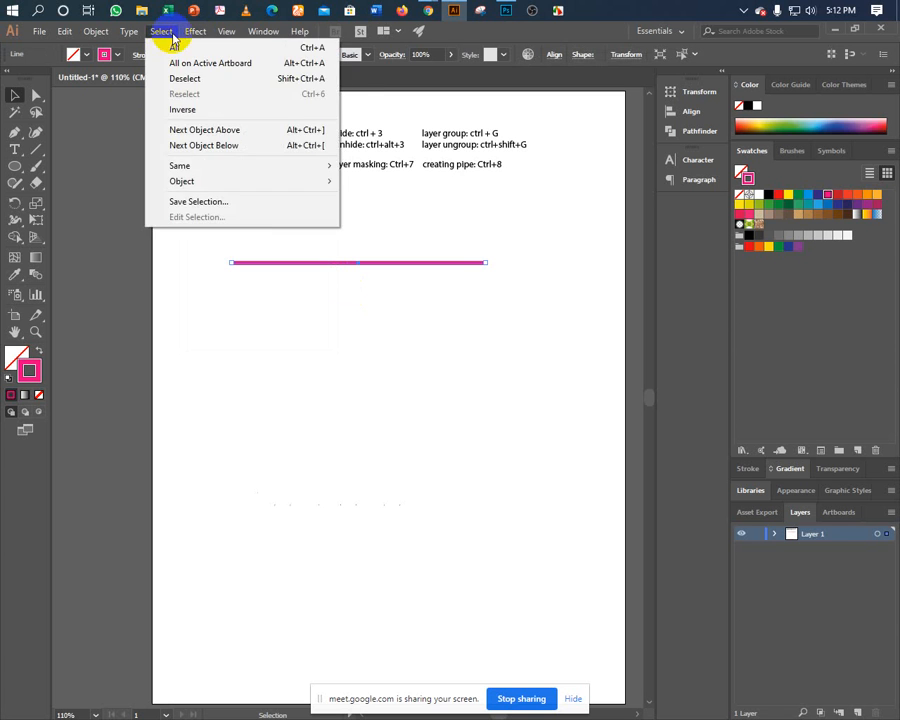
{"action": "mouse_move", "coordinate": [196, 32]}
{"action": "mouse_move", "coordinate": [250, 195]}
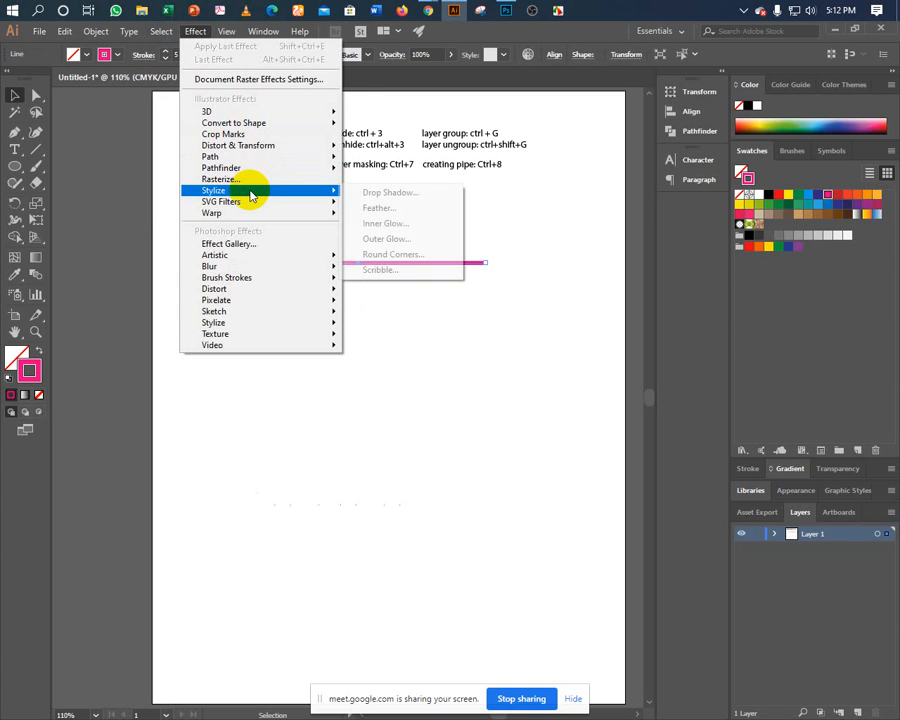
{"action": "mouse_move", "coordinate": [252, 153]}
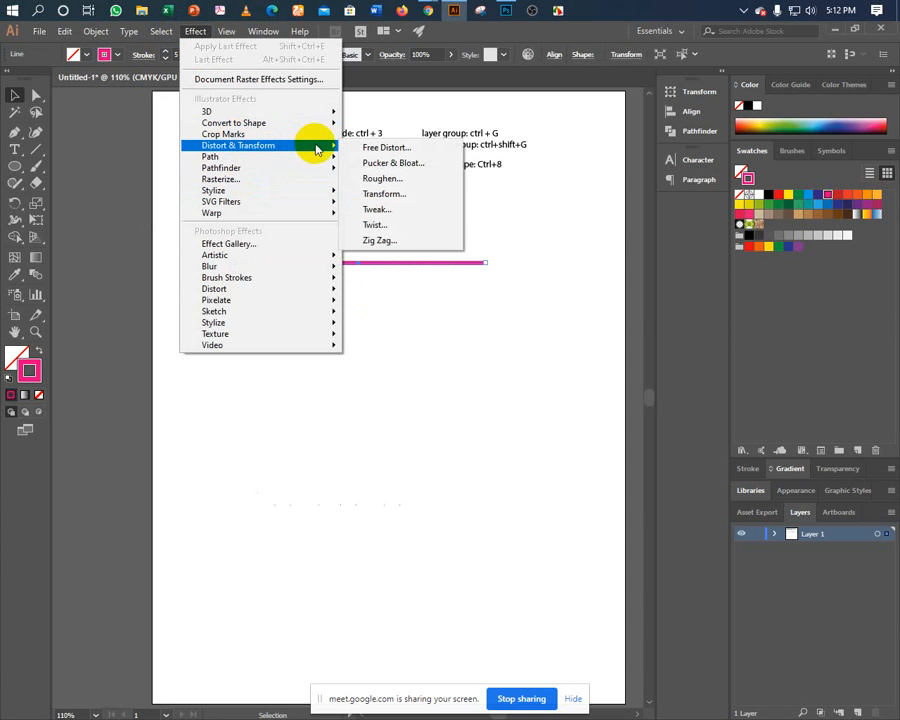
{"action": "left_click", "coordinate": [378, 245]}
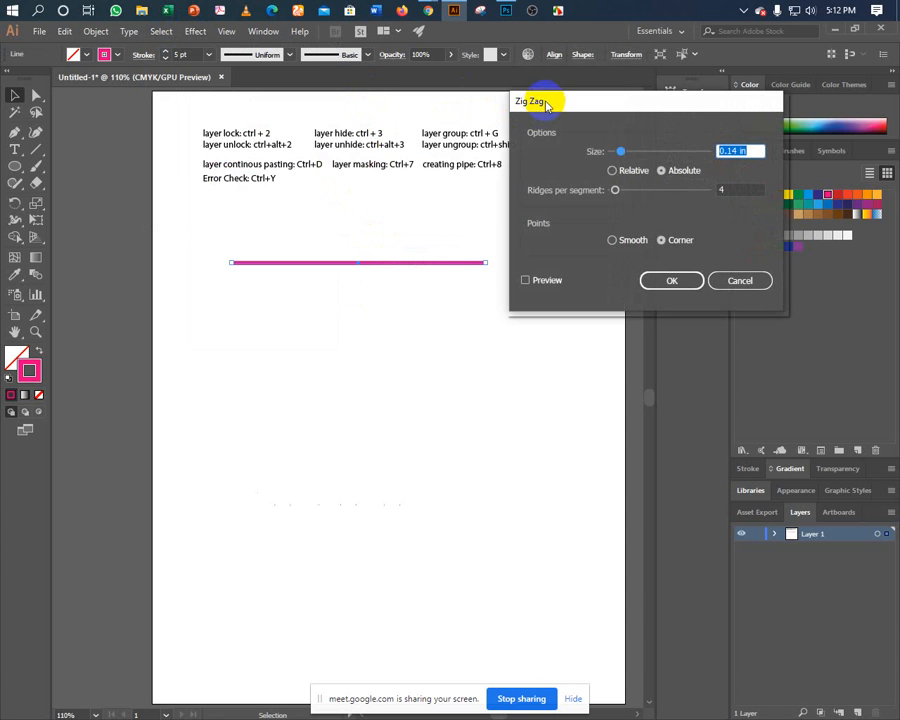
{"action": "left_click_drag", "start_coordinate": [544, 98], "coordinate": [283, 299]}
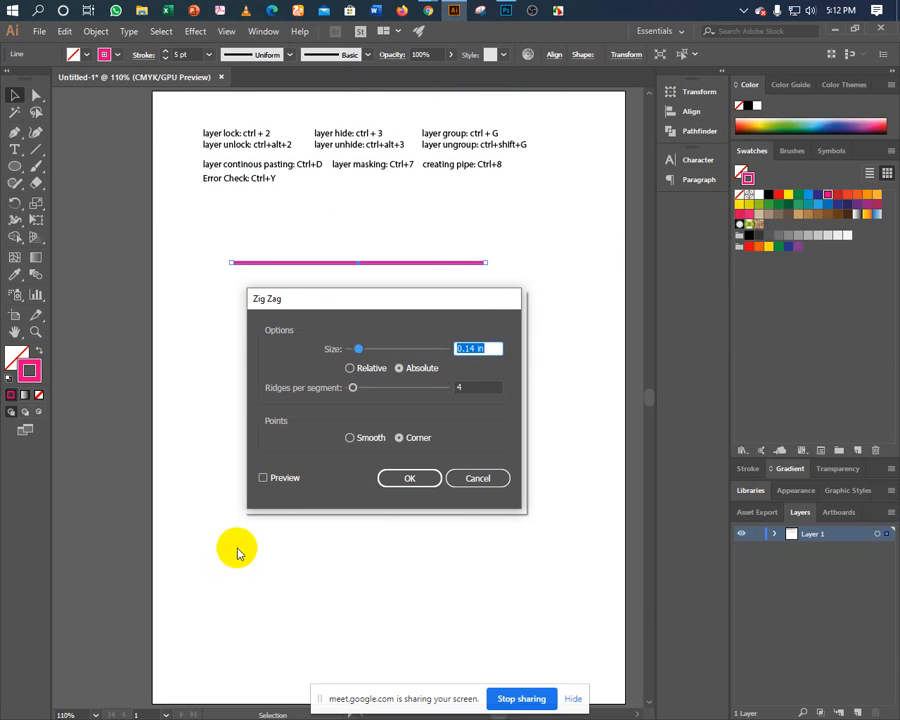
{"action": "left_click", "coordinate": [263, 478]}
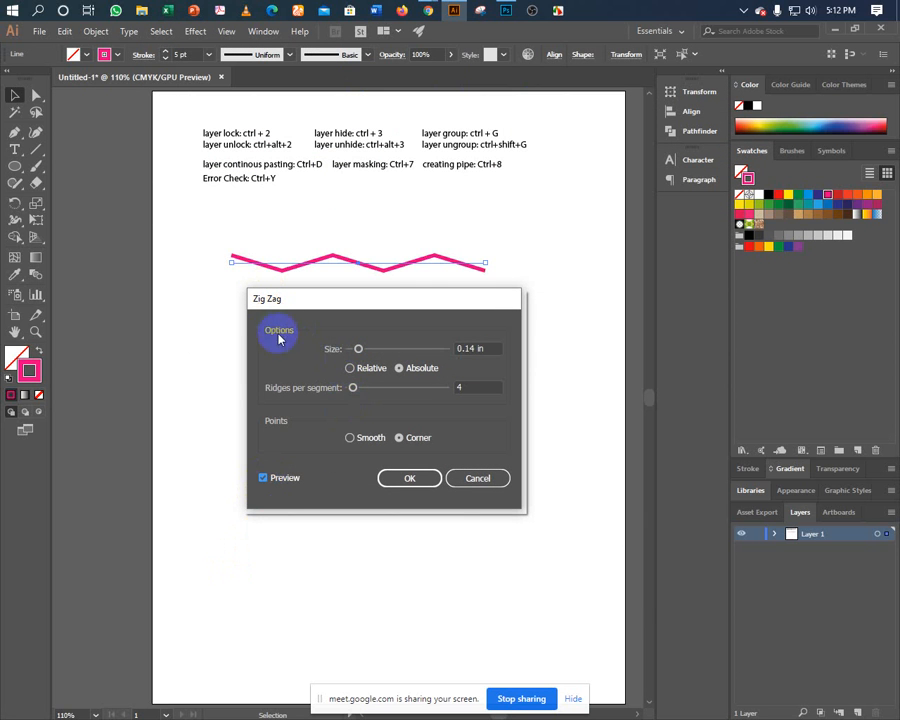
- Try a 0.31 in zigzag size and compare relative sizing with absolute sizing
{"action": "left_click_drag", "start_coordinate": [358, 350], "coordinate": [361, 351]}
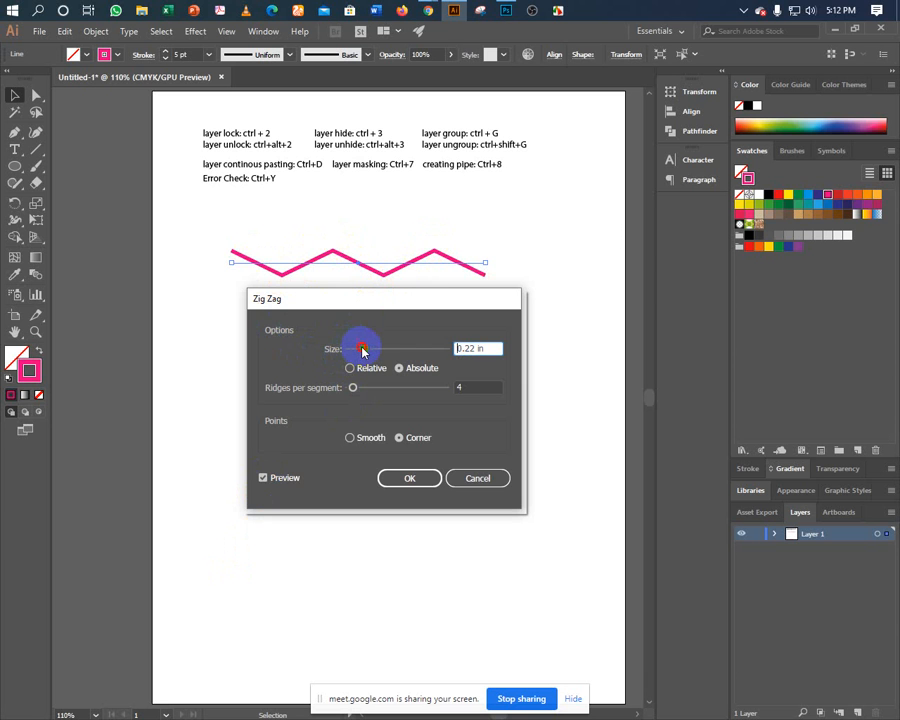
{"action": "left_click_drag", "start_coordinate": [355, 351], "coordinate": [368, 350]}
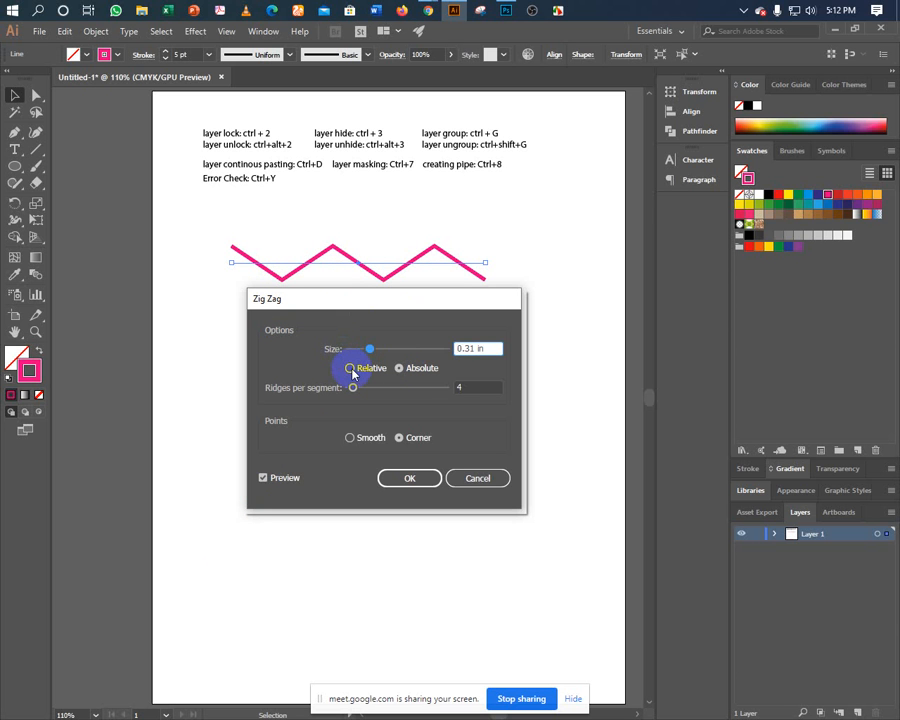
{"action": "left_click", "coordinate": [351, 370]}
{"action": "left_click_drag", "start_coordinate": [352, 297], "coordinate": [332, 374]}
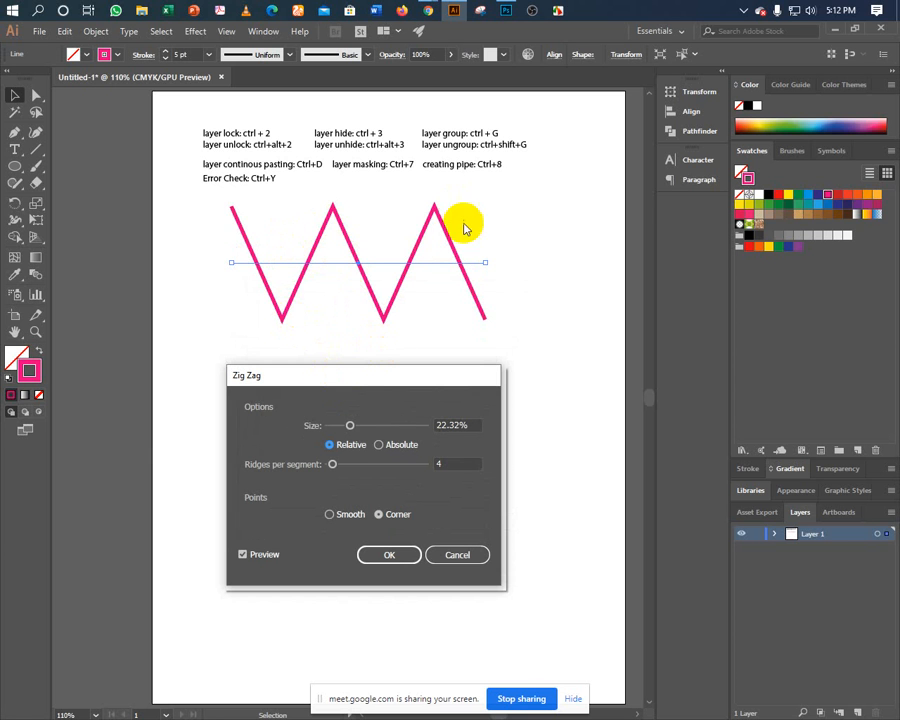
{"action": "left_click", "coordinate": [379, 444]}
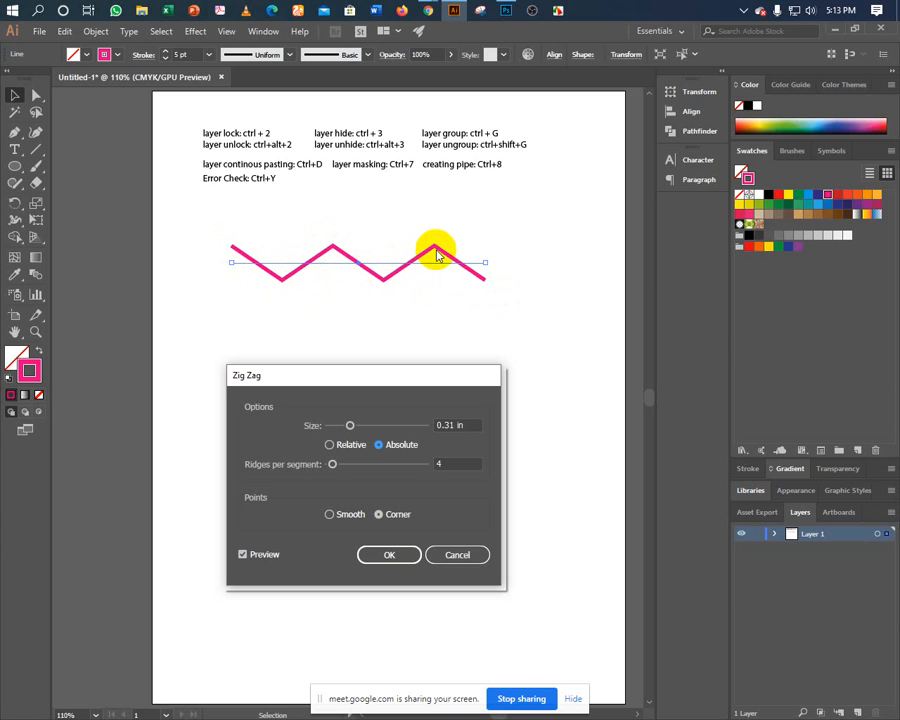
- Set the Zig Zag effect to 6 ridges per segment
{"action": "left_click", "coordinate": [333, 467]}
{"action": "left_click_drag", "start_coordinate": [346, 469], "coordinate": [346, 469]}
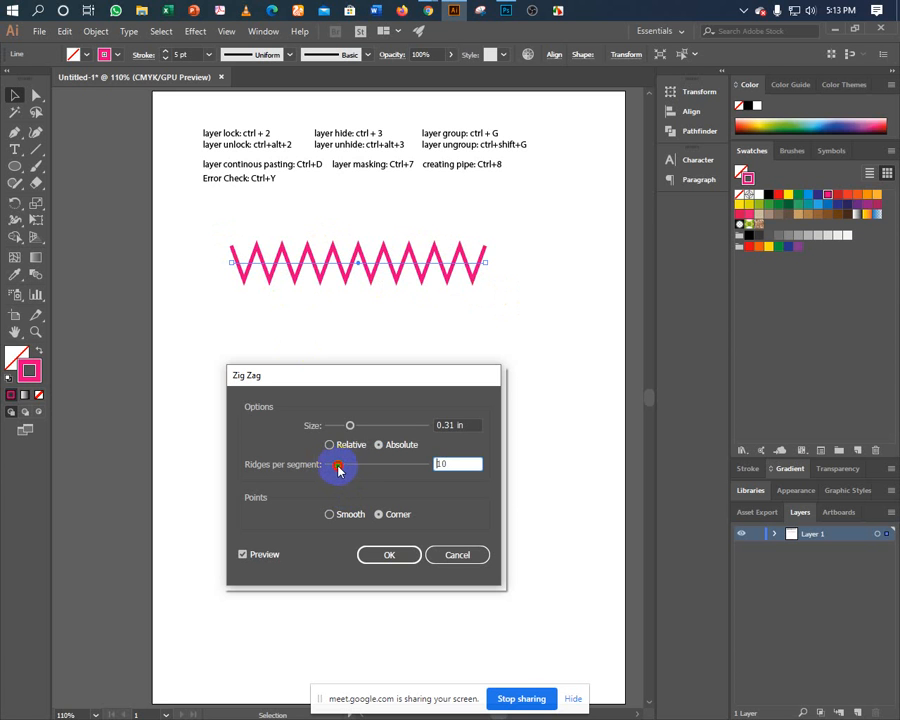
{"action": "left_click_drag", "start_coordinate": [338, 469], "coordinate": [338, 469]}
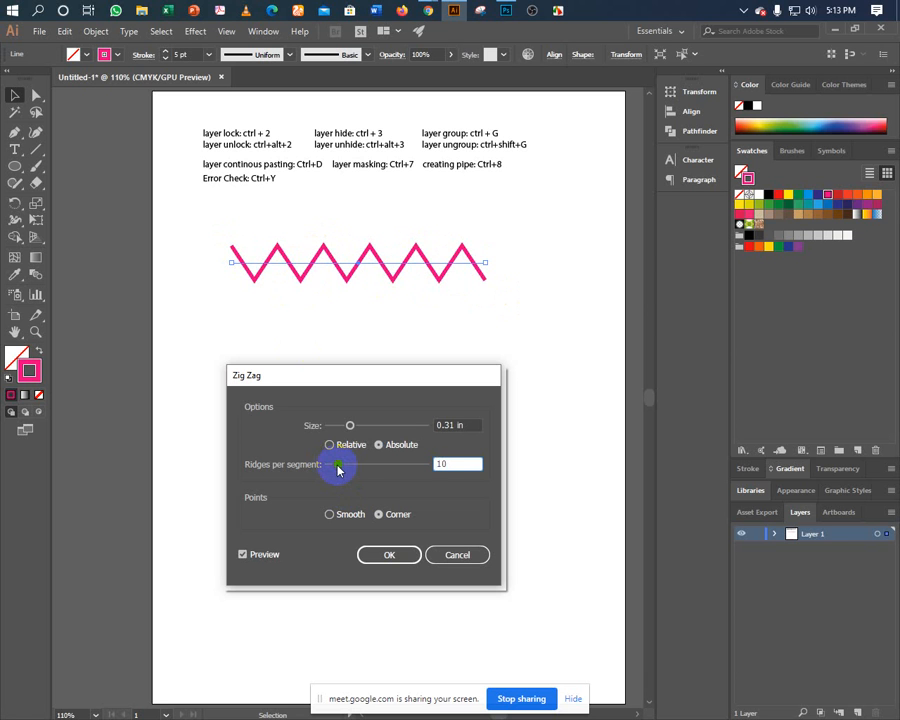
{"action": "left_click", "coordinate": [335, 468]}
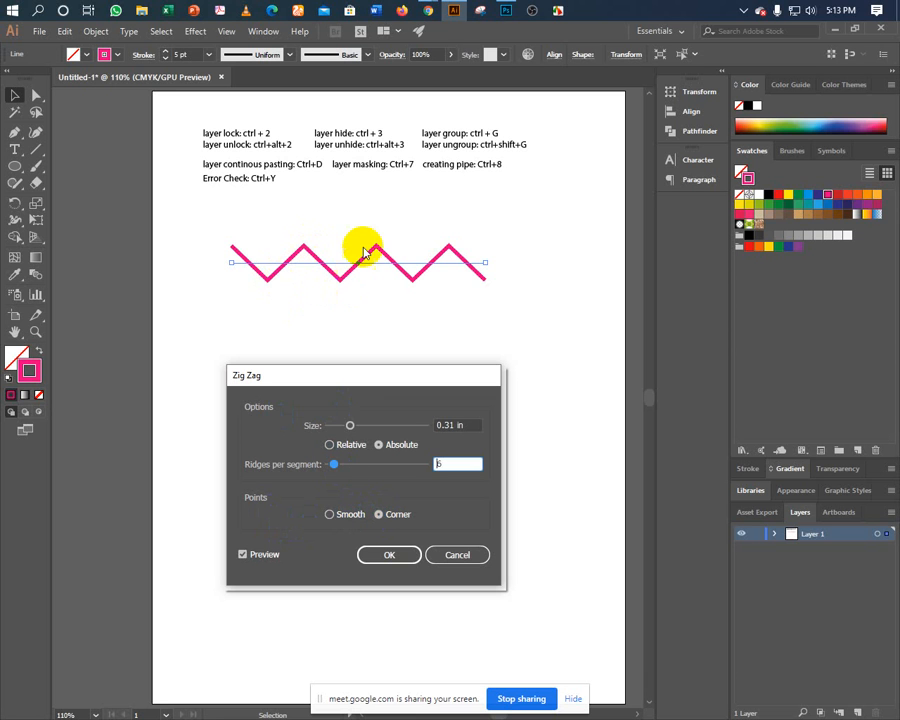
- Make the zigzag points smooth, set the size to 0.14 in, and apply the effect to the line
{"action": "left_click", "coordinate": [330, 516]}
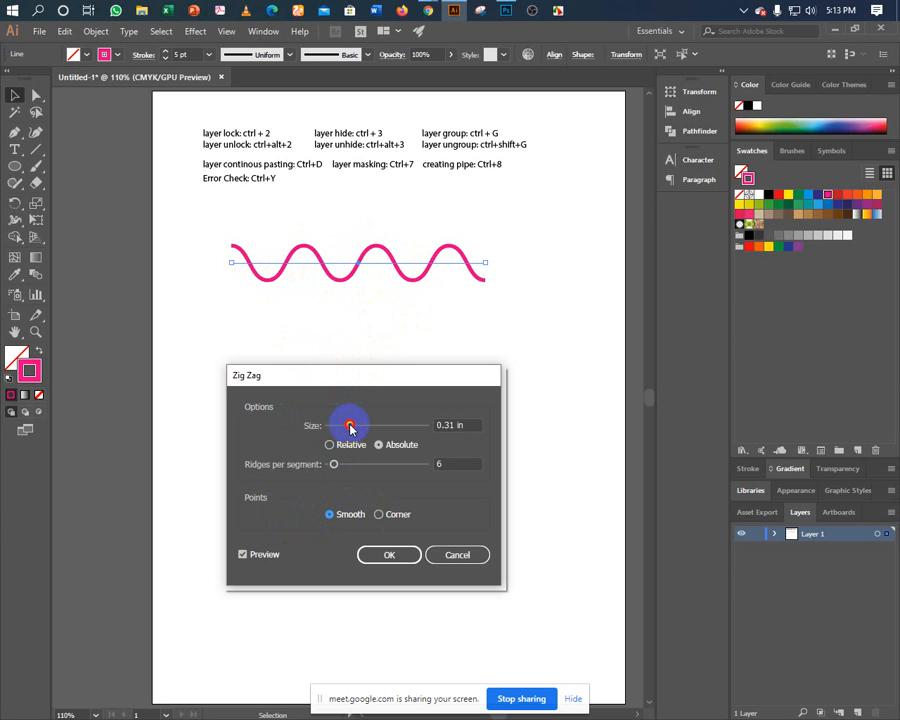
{"action": "left_click_drag", "start_coordinate": [350, 427], "coordinate": [338, 428]}
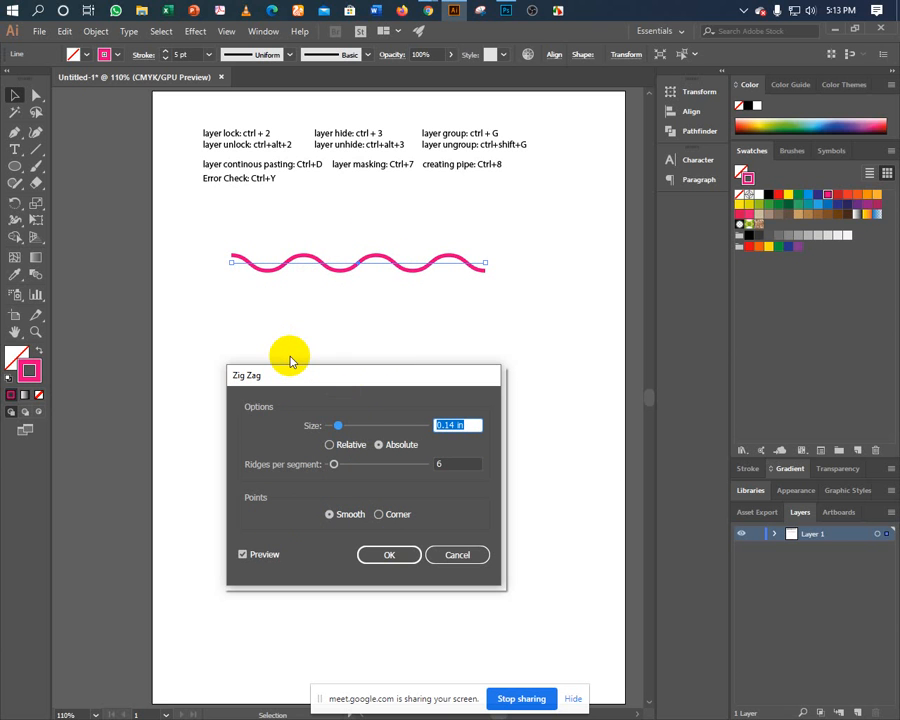
{"action": "left_click", "coordinate": [375, 555]}
{"action": "left_click", "coordinate": [292, 396]}
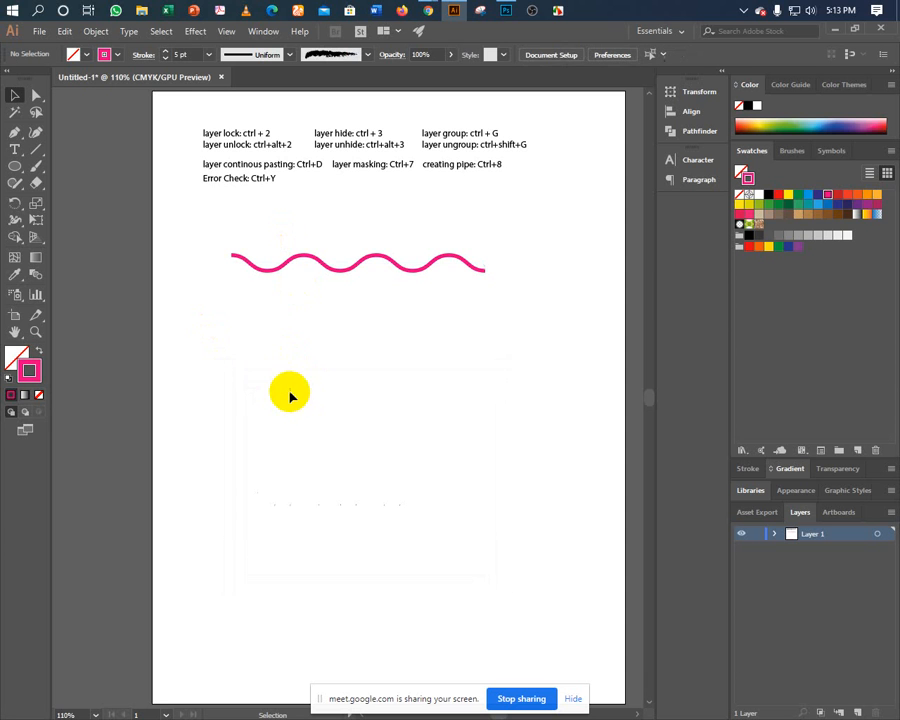
- Select the wavy line and switch the document to Outline view to check its underlying path
{"action": "left_click", "coordinate": [304, 270]}
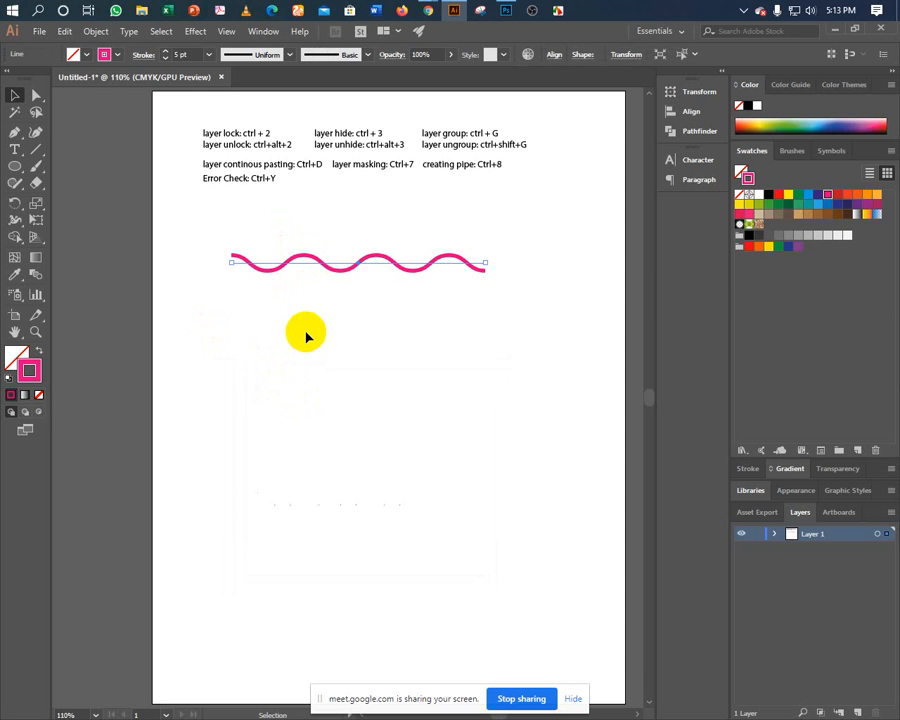
{"action": "left_click", "coordinate": [293, 337]}
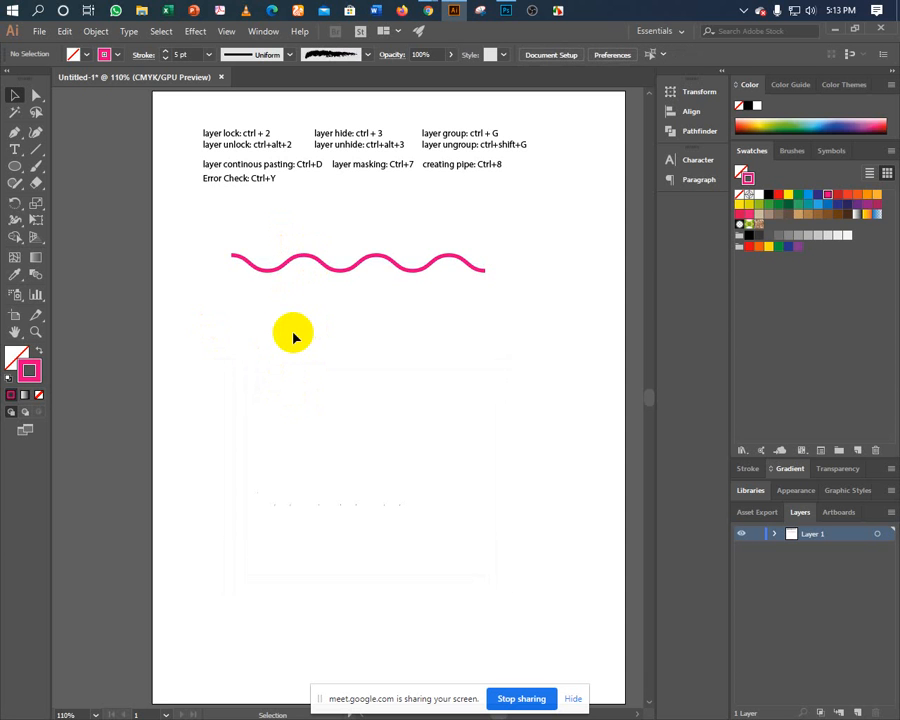
{"action": "left_click", "coordinate": [317, 257]}
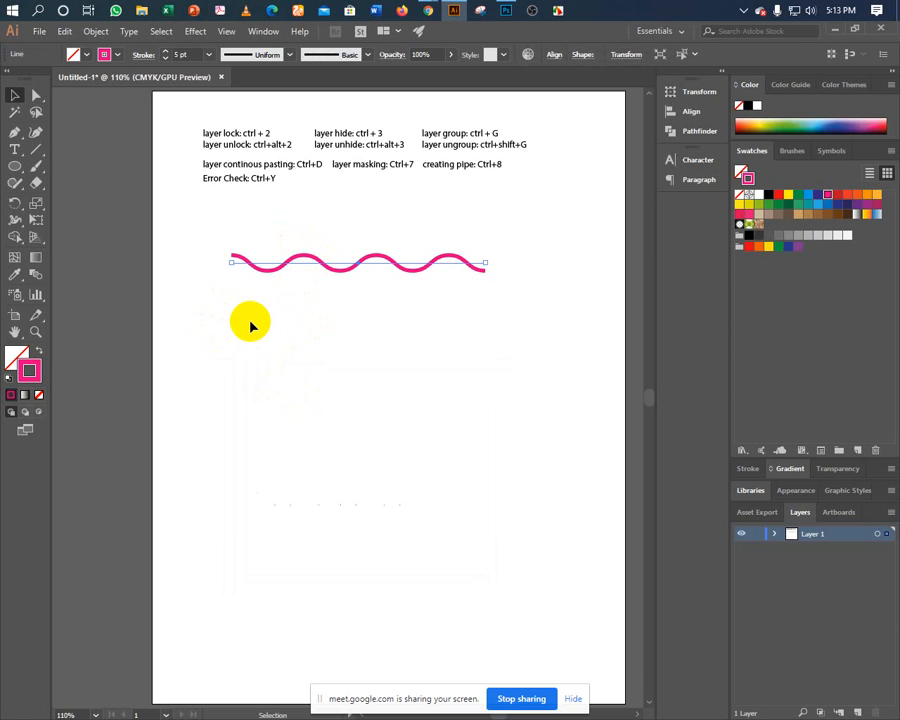
{"action": "key", "text": "ctrl+y"}
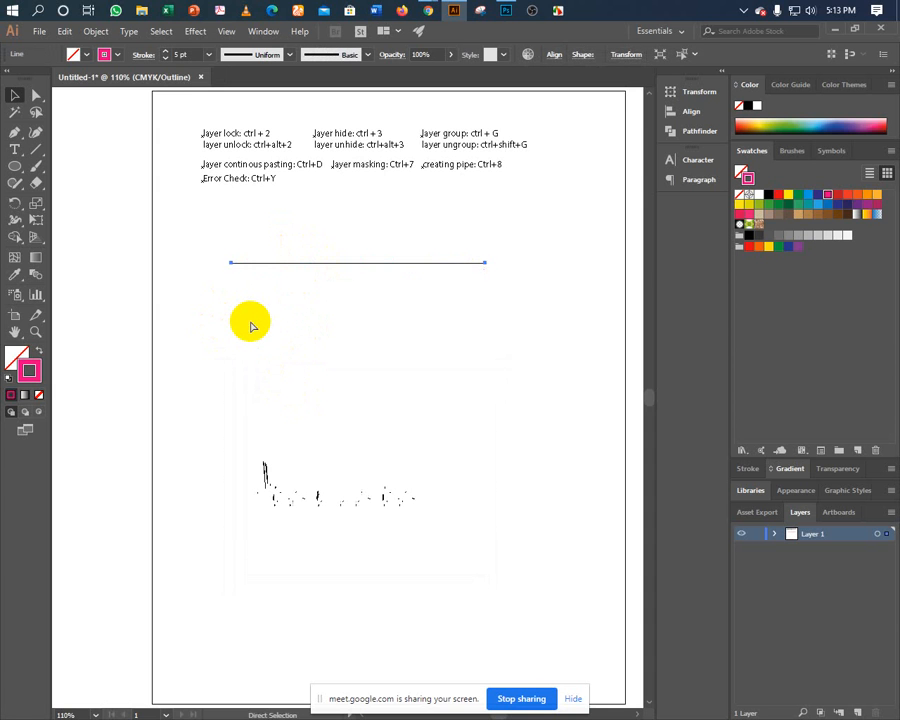
- Select the stray scattered paths in the lower half of the artboard and delete them
{"action": "left_click_drag", "start_coordinate": [233, 374], "coordinate": [557, 620]}
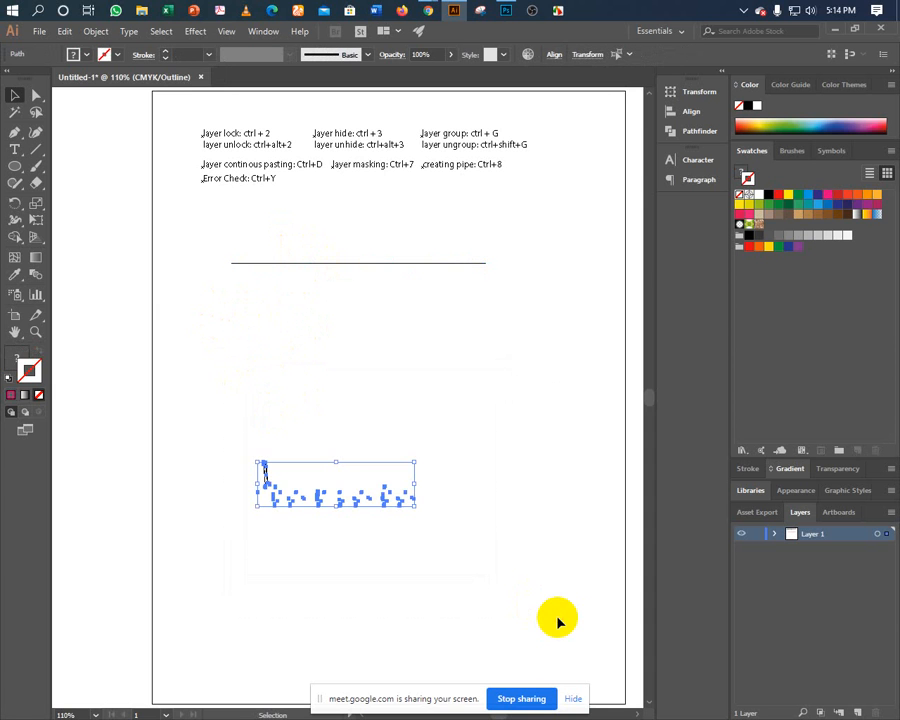
{"action": "left_click", "coordinate": [498, 514]}
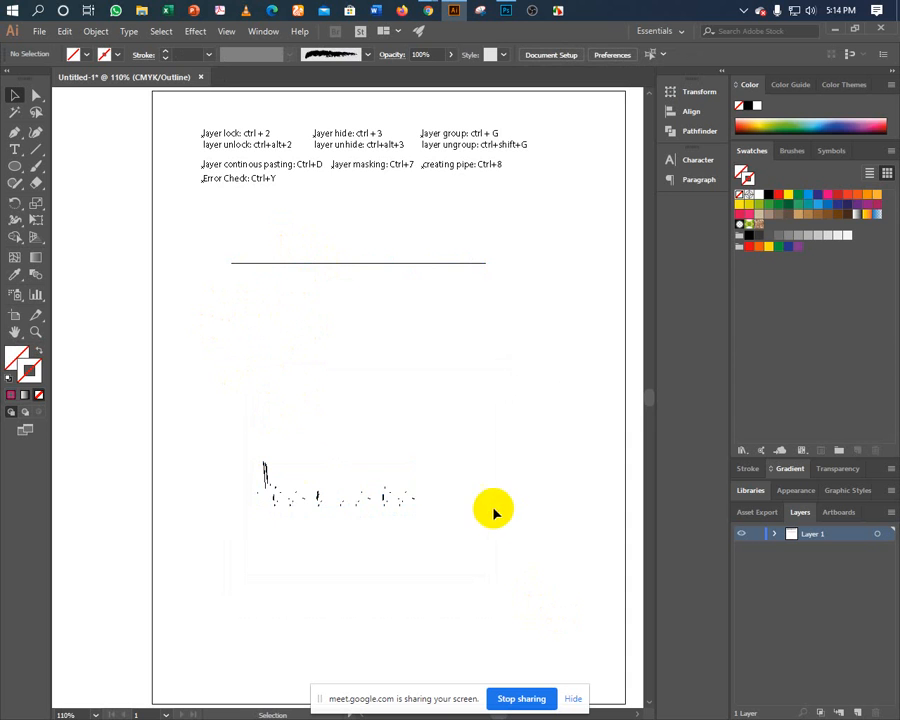
{"action": "left_click_drag", "start_coordinate": [233, 427], "coordinate": [451, 549]}
{"action": "left_click", "coordinate": [245, 428]}
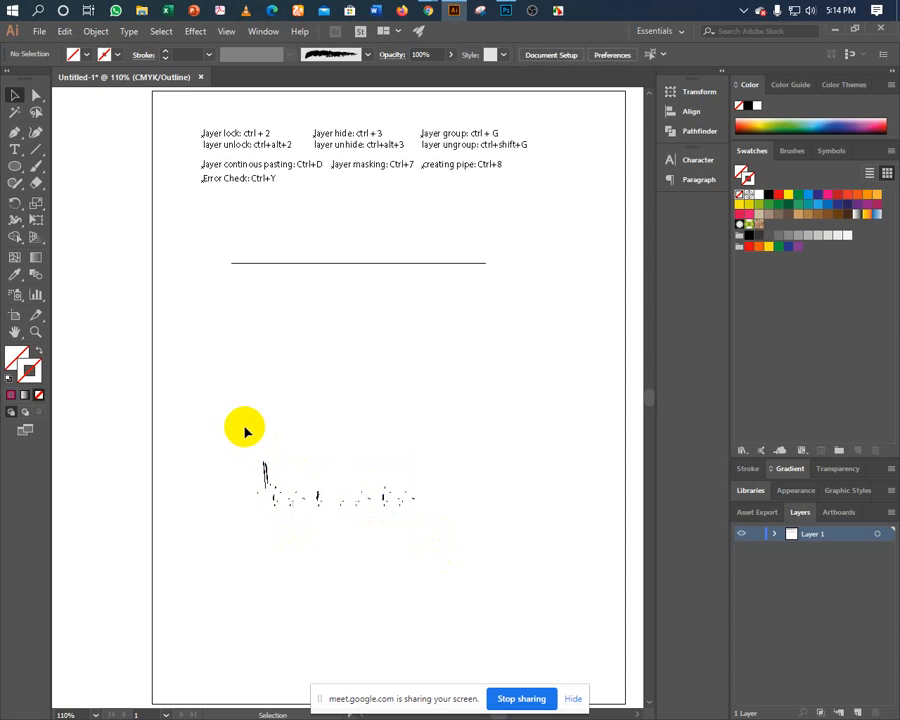
{"action": "left_click_drag", "start_coordinate": [226, 424], "coordinate": [447, 543]}
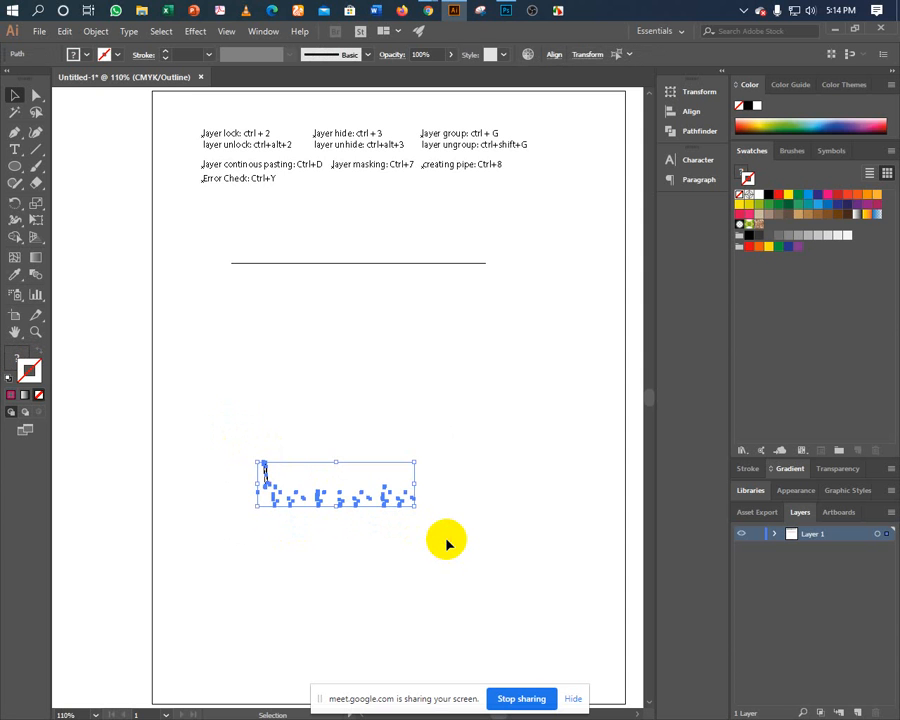
{"action": "left_click", "coordinate": [447, 543]}
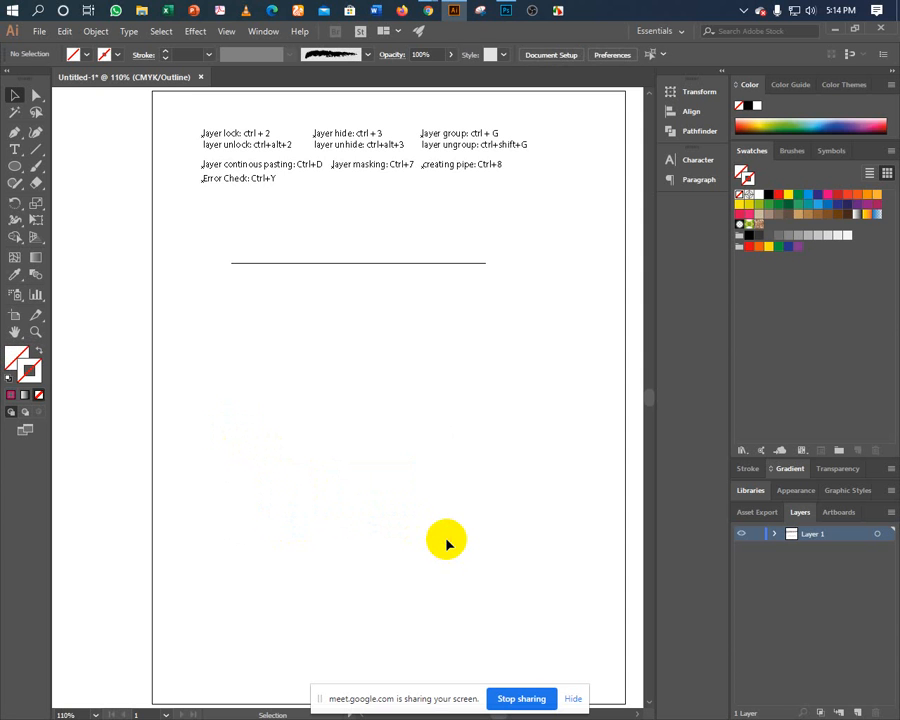
- Switch the document back to the normal preview and set the wavy line's stroke weight to 8 pt
{"action": "left_click", "coordinate": [263, 261]}
{"action": "key", "text": "ctrl+y"}
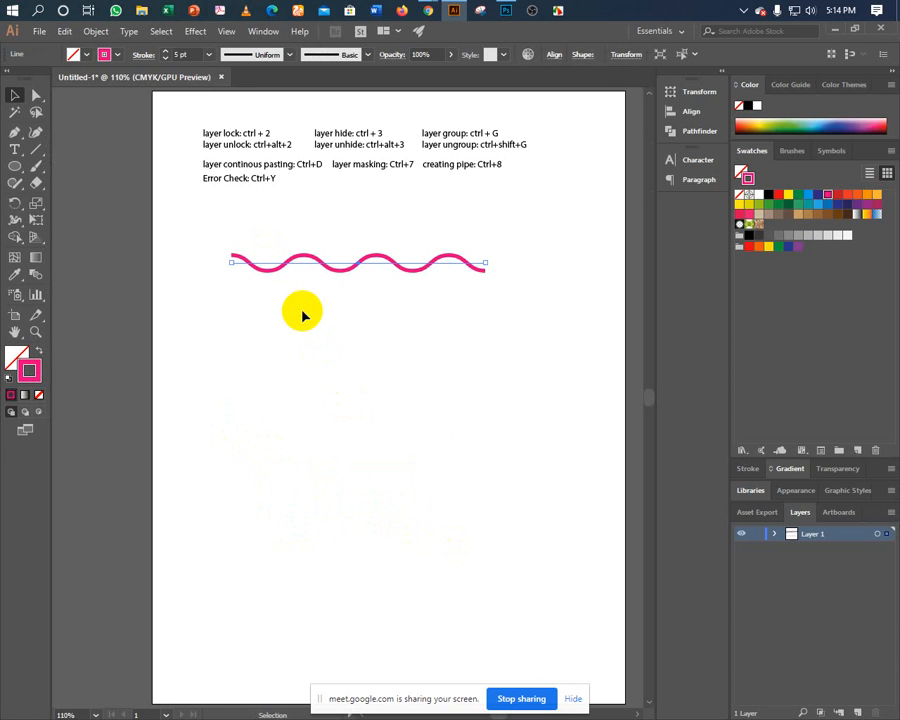
{"action": "left_click", "coordinate": [180, 53]}
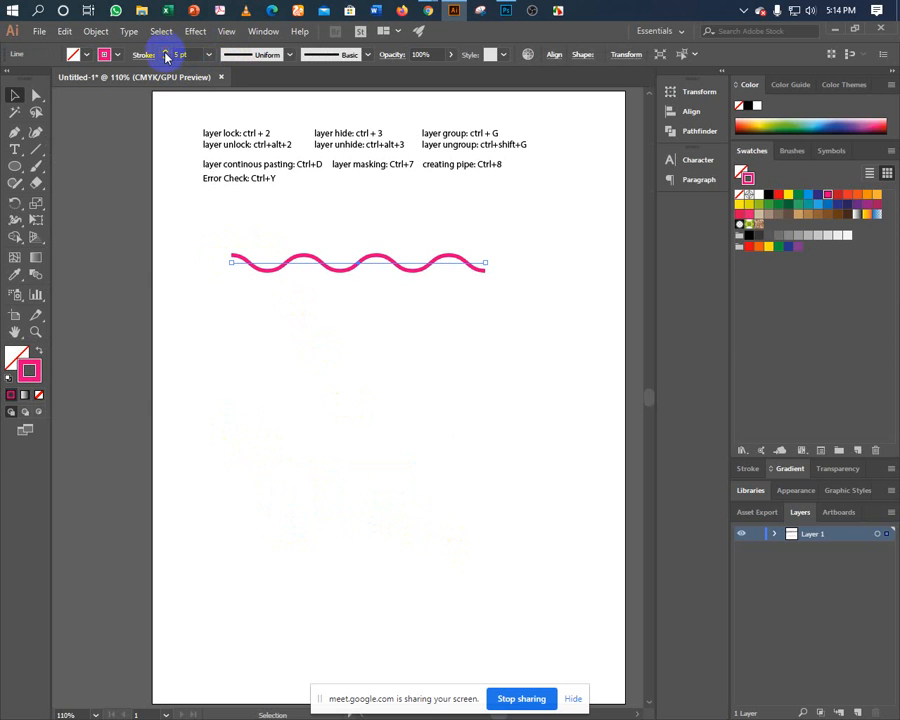
{"action": "left_click", "coordinate": [166, 53]}
{"action": "left_click", "coordinate": [166, 53]}
{"action": "left_click", "coordinate": [166, 53]}
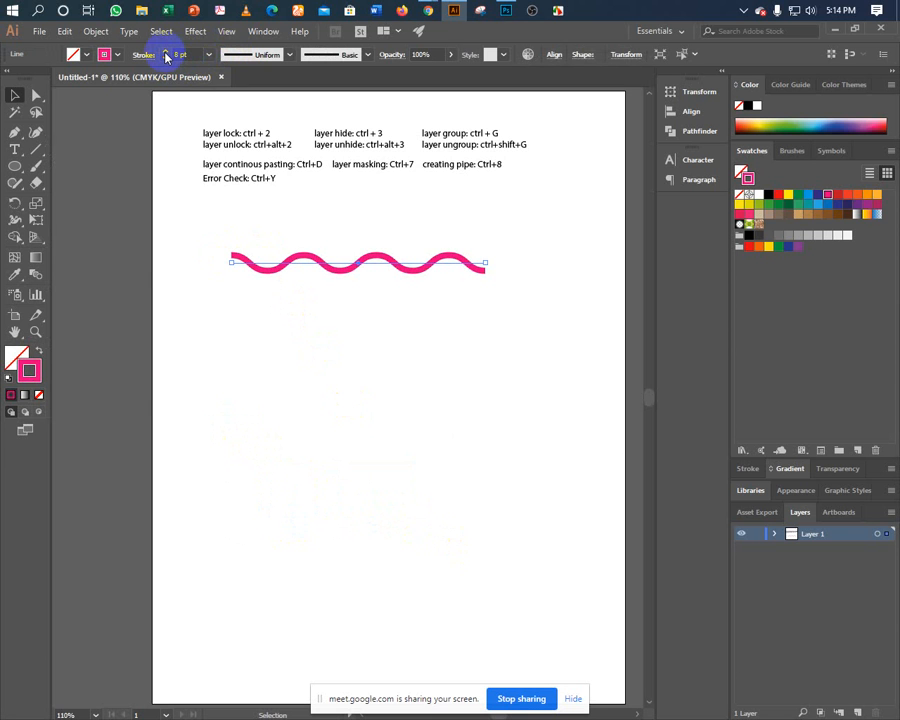
{"action": "left_click", "coordinate": [297, 295]}
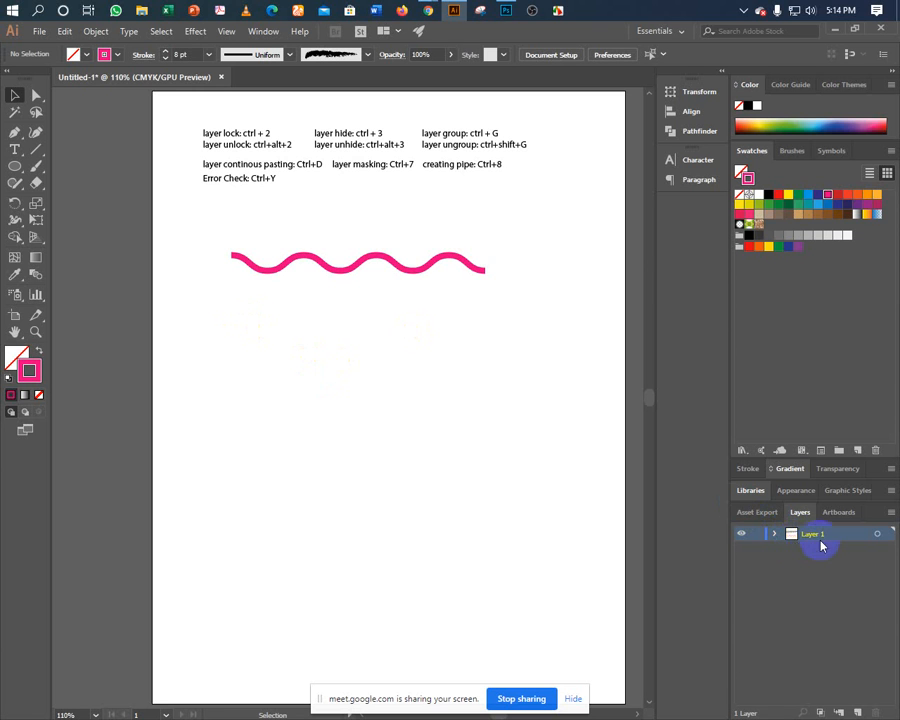
{"action": "left_click_drag", "start_coordinate": [328, 335], "coordinate": [368, 240]}
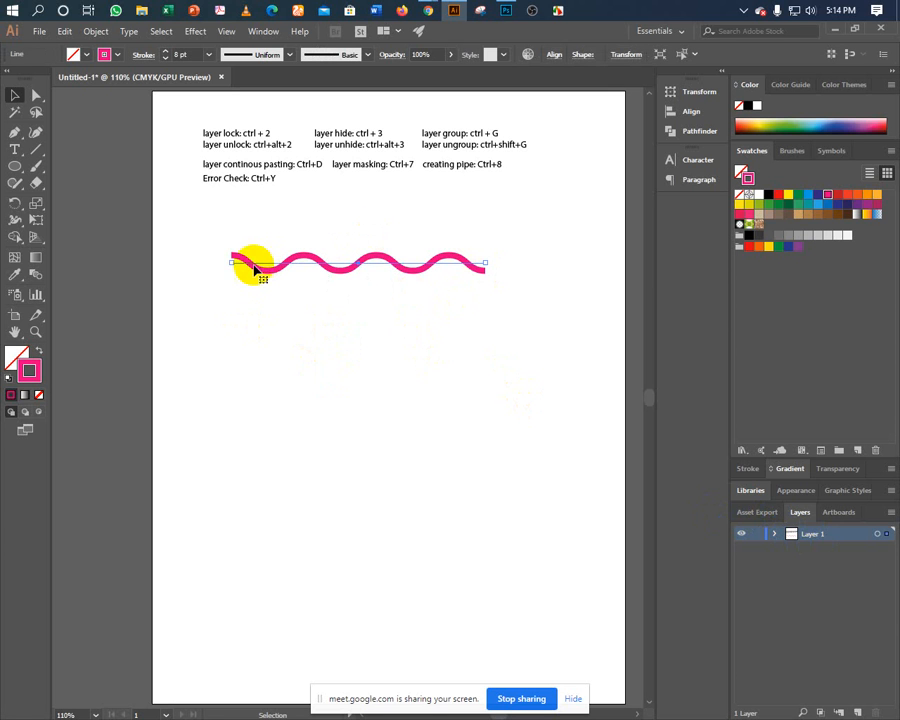
{"action": "left_click_drag", "start_coordinate": [249, 256], "coordinate": [344, 328]}
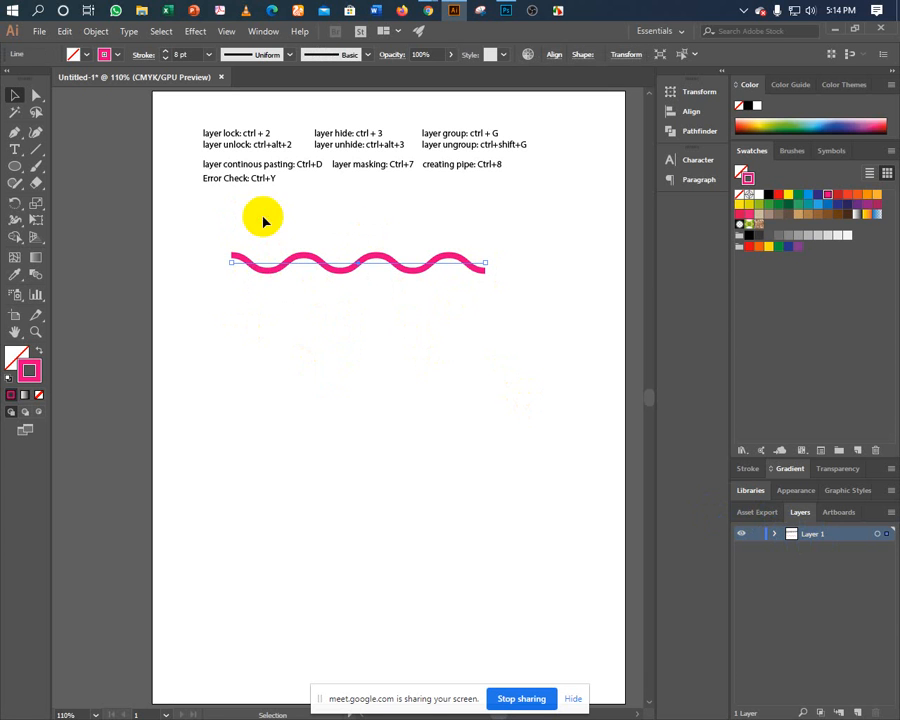
{"action": "left_click_drag", "start_coordinate": [272, 233], "coordinate": [329, 302]}
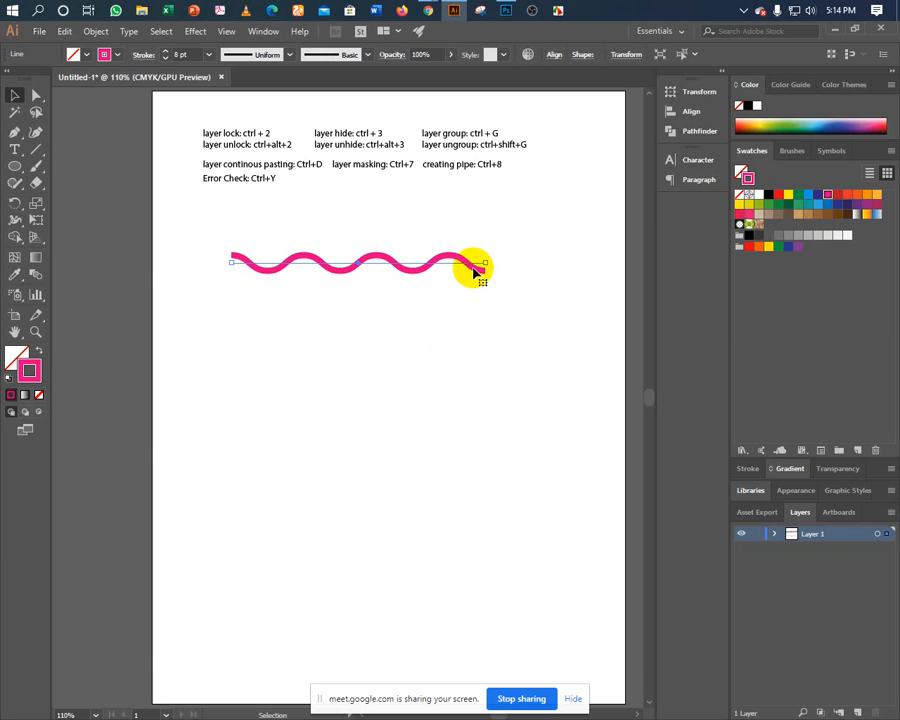
{"action": "left_click", "coordinate": [266, 292]}
{"action": "left_click", "coordinate": [313, 281]}
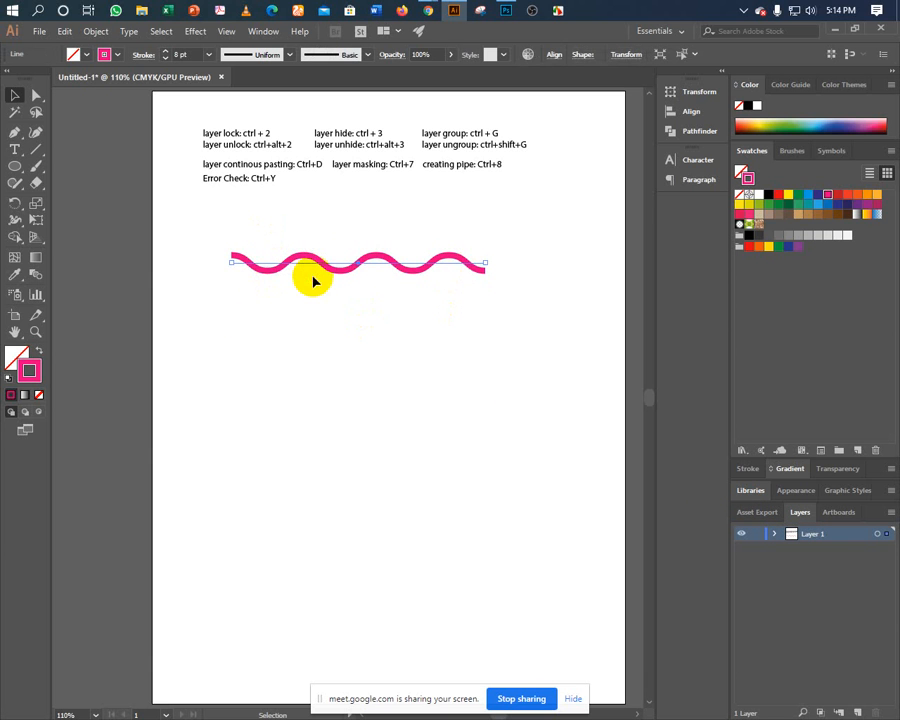
{"action": "left_click", "coordinate": [237, 288]}
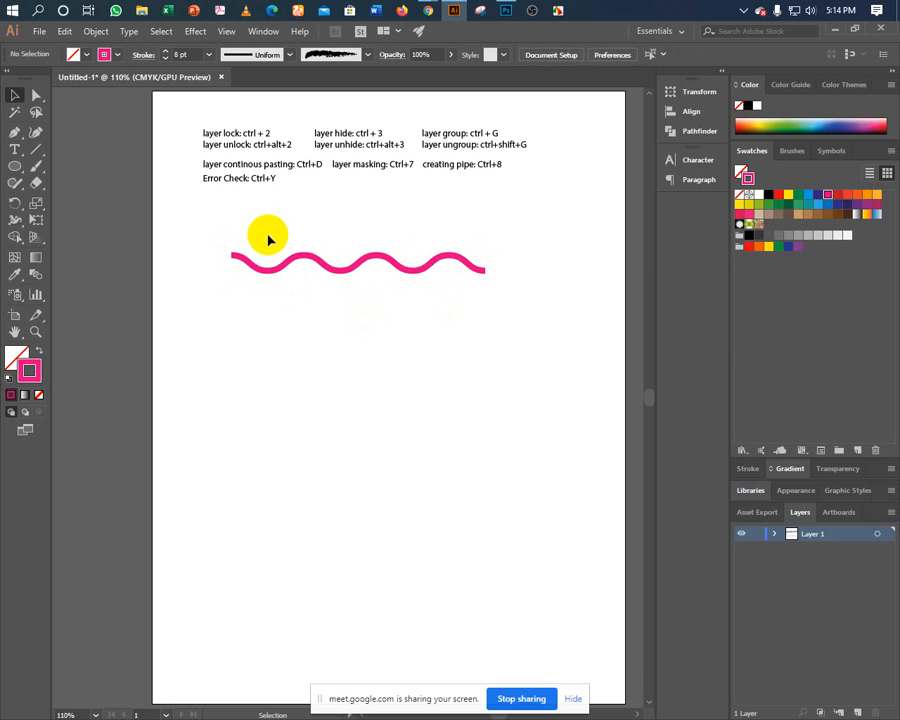
- Apply the elliptical variable width profile, tapered at both ends, to the wavy line's stroke
{"action": "left_click", "coordinate": [300, 266]}
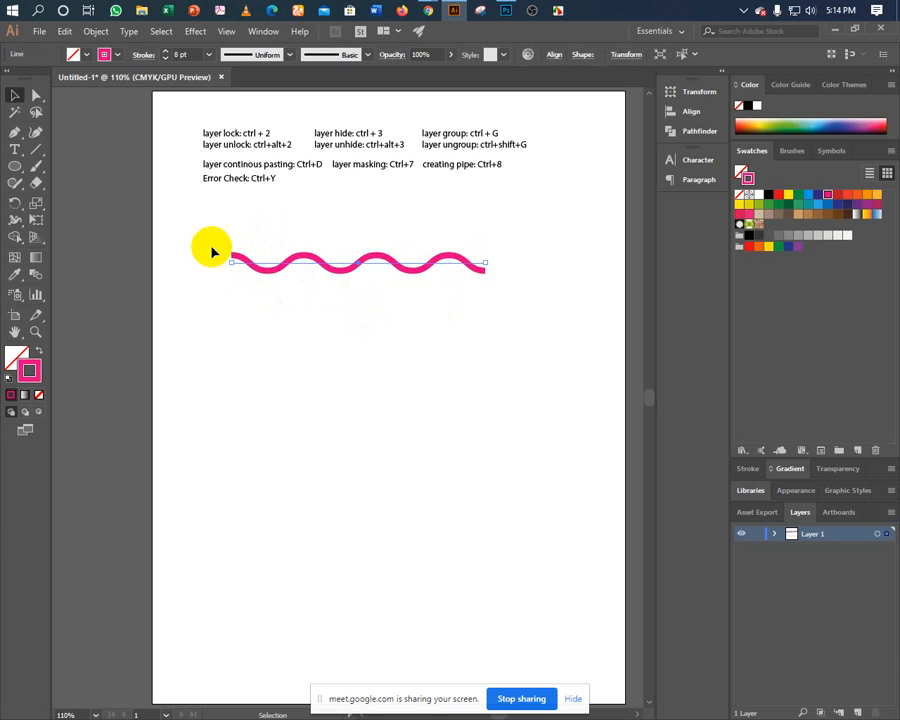
{"action": "left_click", "coordinate": [290, 56]}
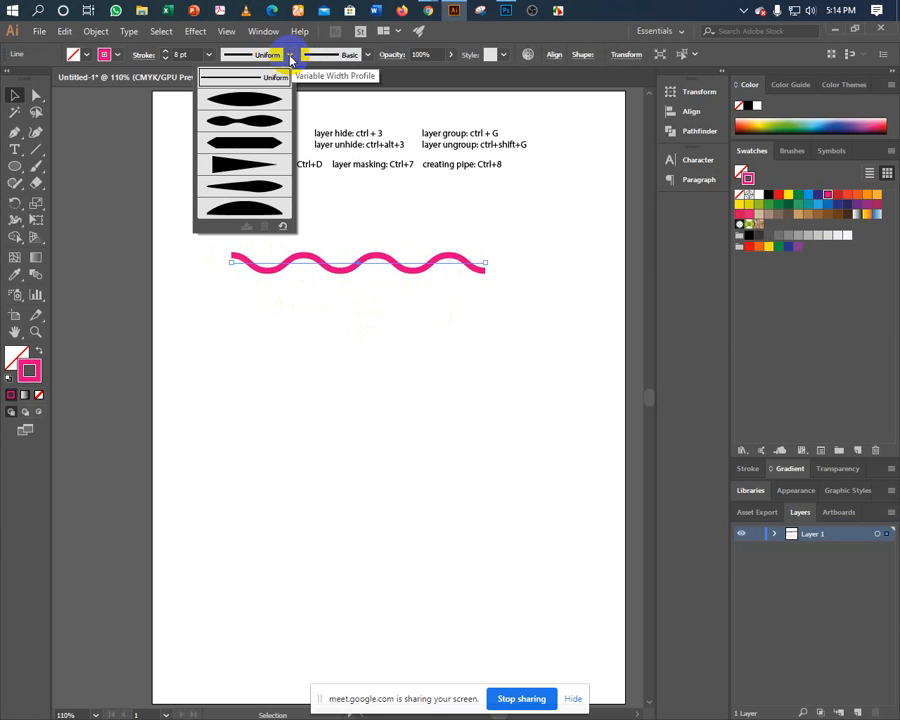
{"action": "left_click", "coordinate": [241, 108]}
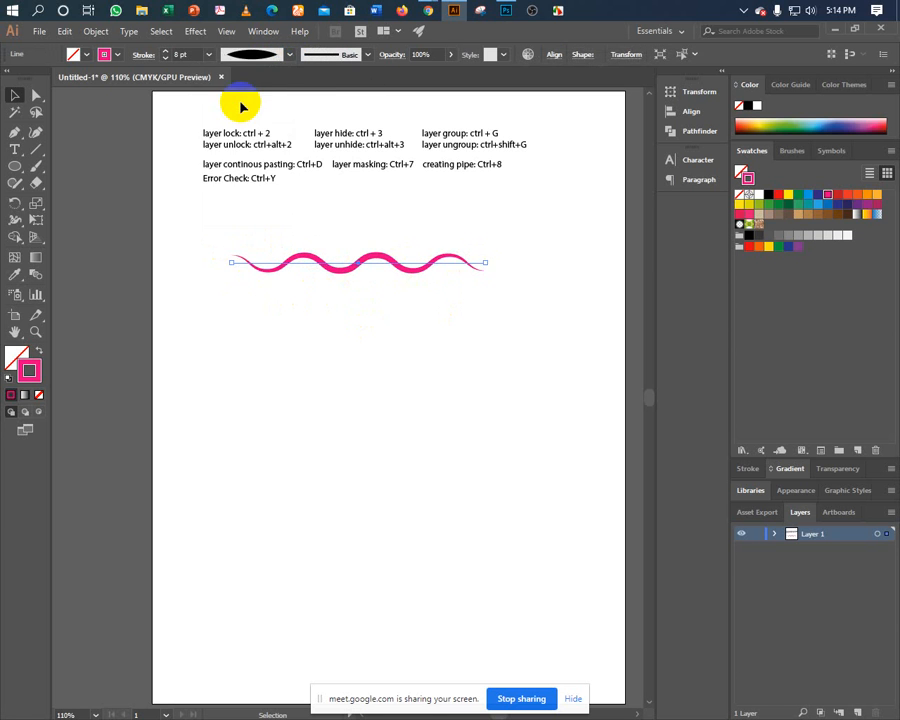
{"action": "left_click", "coordinate": [210, 253]}
{"action": "left_click_drag", "start_coordinate": [210, 253], "coordinate": [283, 297]}
{"action": "left_click", "coordinate": [251, 231]}
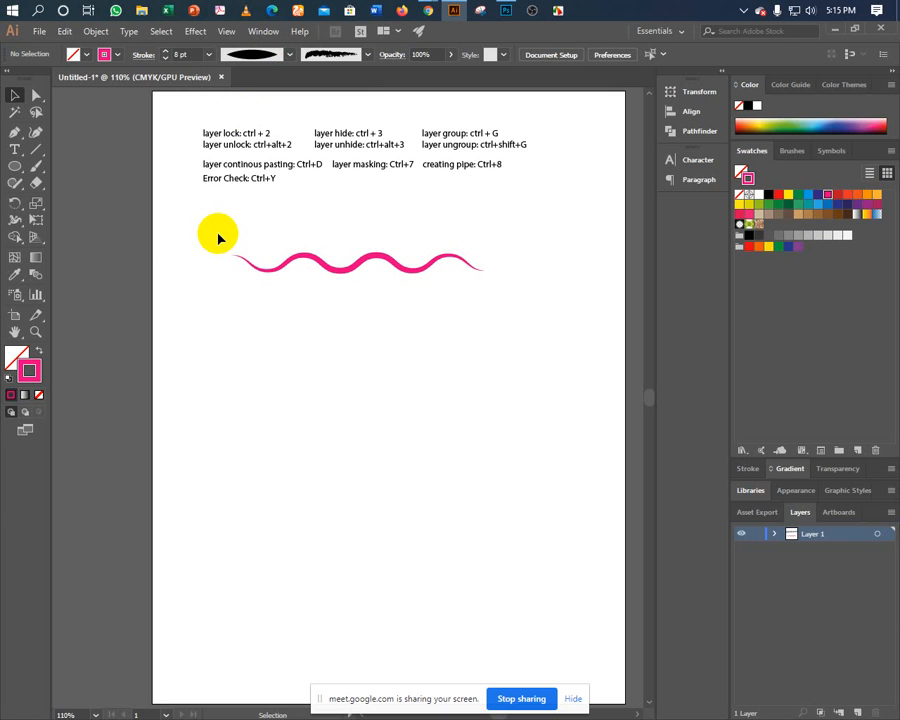
- Set the tapered wavy line's stroke weight to 15 pt
{"action": "left_click_drag", "start_coordinate": [218, 238], "coordinate": [305, 295]}
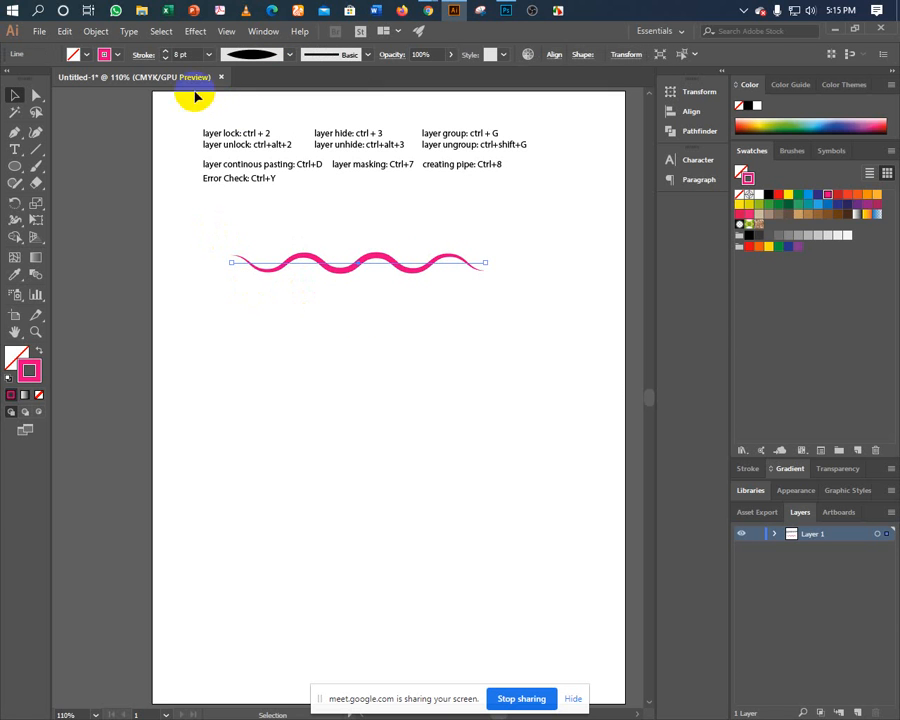
{"action": "left_click", "coordinate": [168, 54]}
{"action": "left_click", "coordinate": [168, 54]}
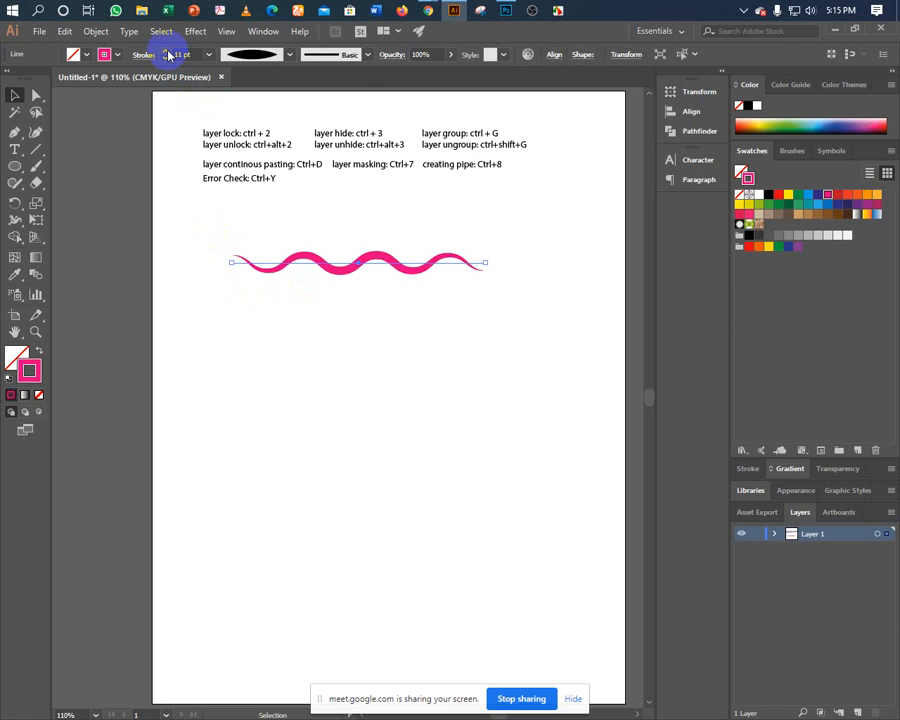
{"action": "left_click", "coordinate": [168, 54]}
{"action": "left_click", "coordinate": [168, 54]}
{"action": "left_click", "coordinate": [168, 54]}
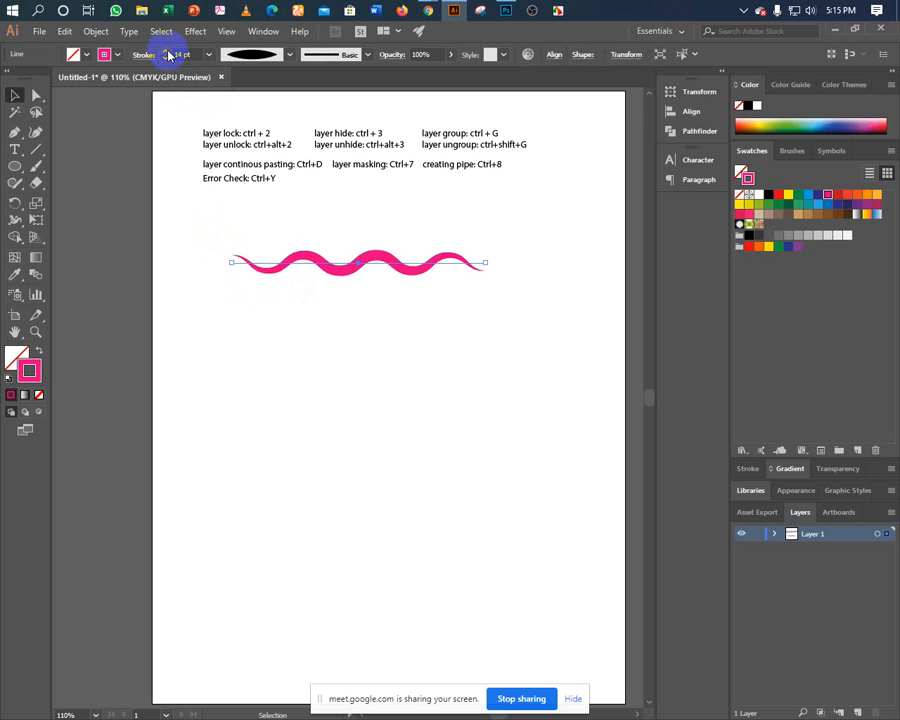
{"action": "left_click", "coordinate": [168, 54]}
{"action": "left_click_drag", "start_coordinate": [213, 246], "coordinate": [321, 322]}
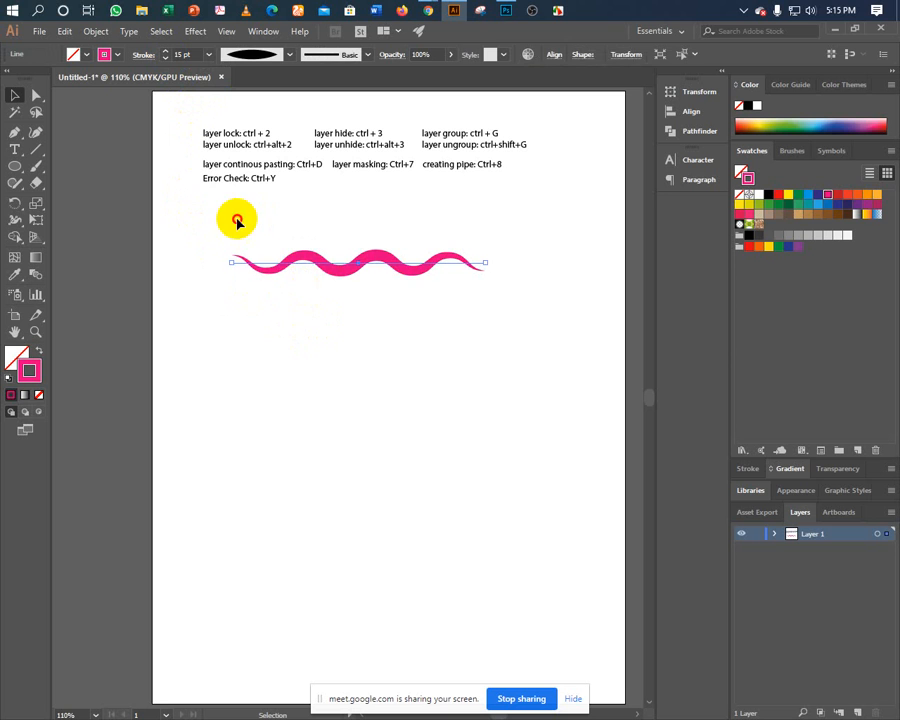
{"action": "left_click_drag", "start_coordinate": [232, 215], "coordinate": [293, 261]}
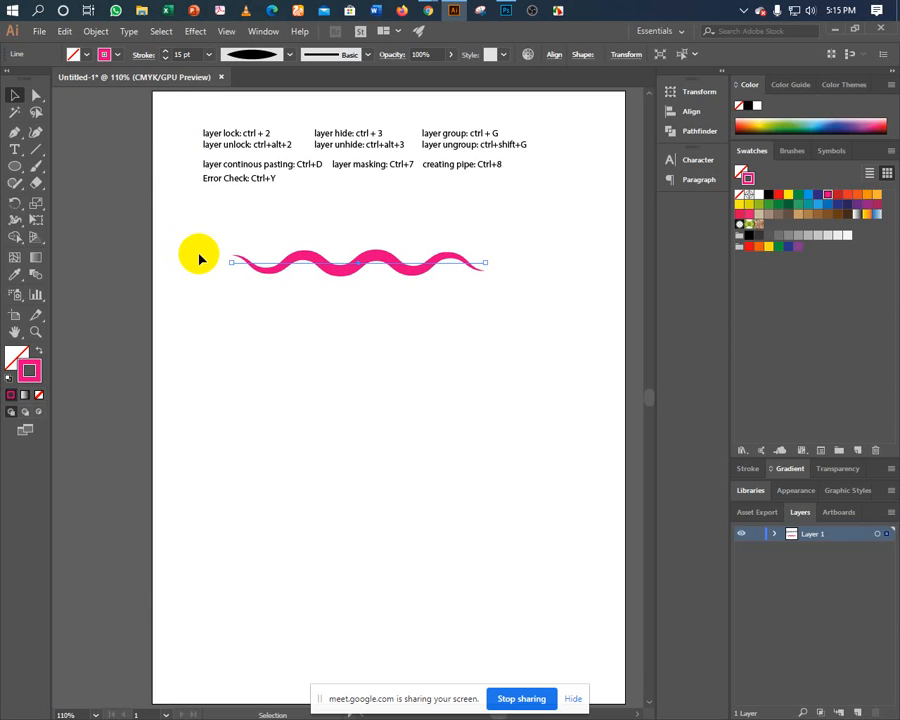
- Try a red stroke on the wave copy pasted in front, and undo the recolouring and the paste
{"action": "left_click", "coordinate": [63, 33]}
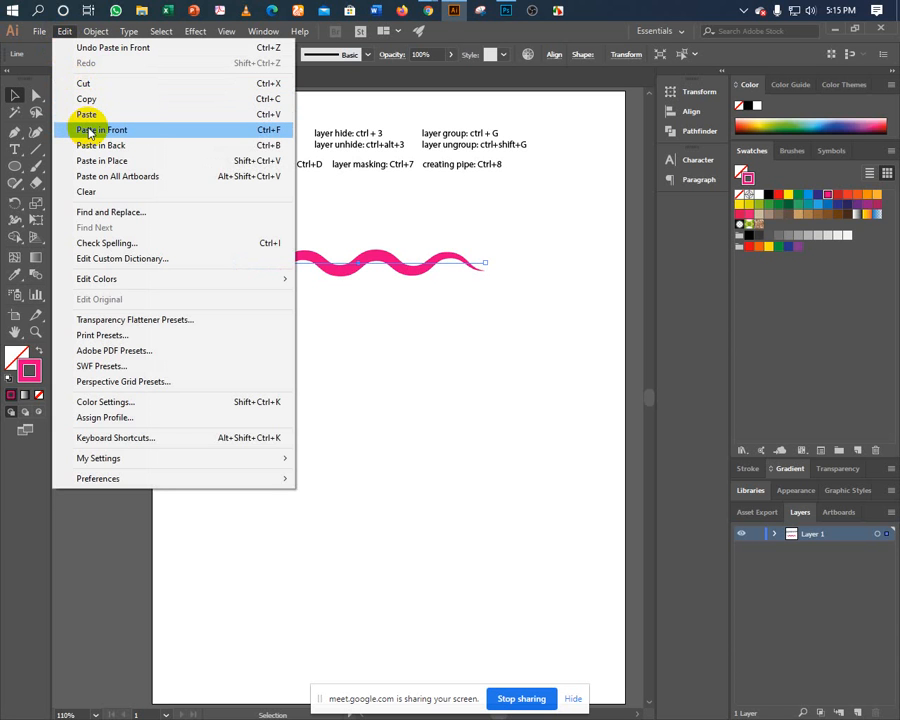
{"action": "left_click", "coordinate": [68, 33]}
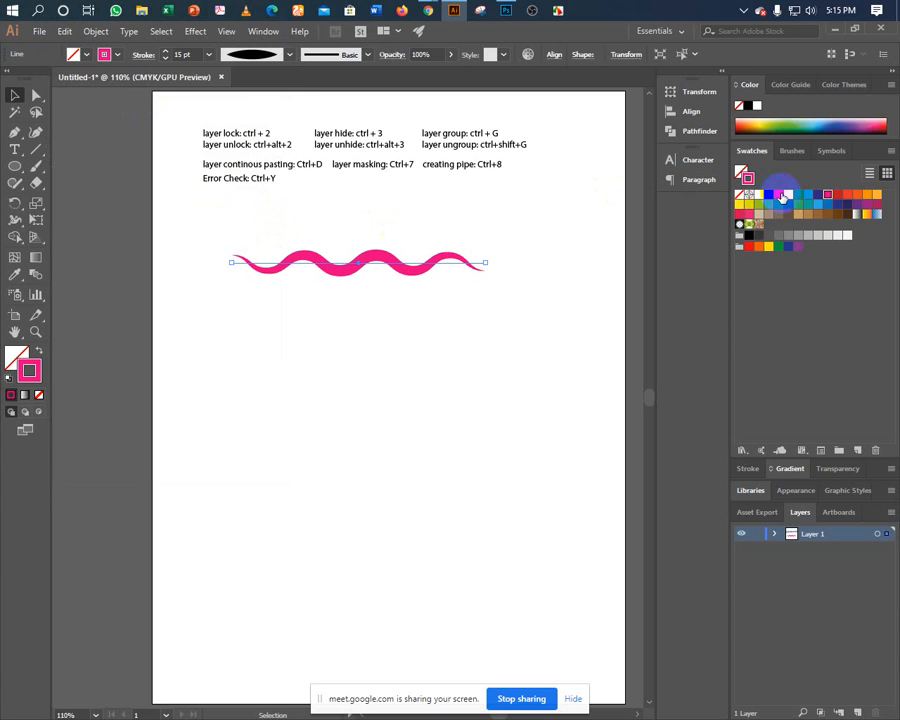
{"action": "left_click", "coordinate": [779, 196]}
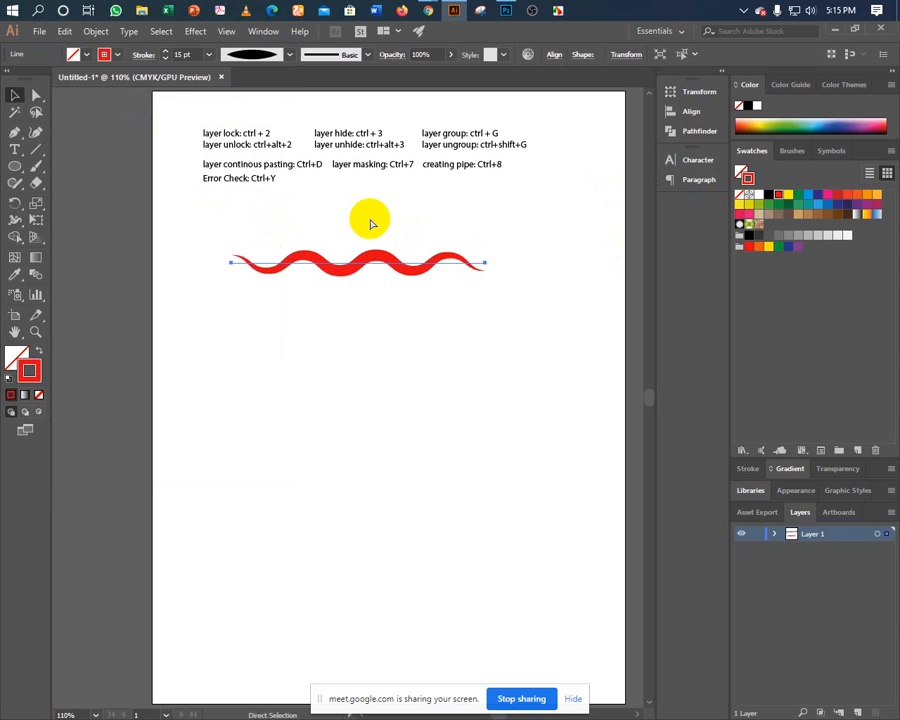
{"action": "key", "text": "ctrl+z"}
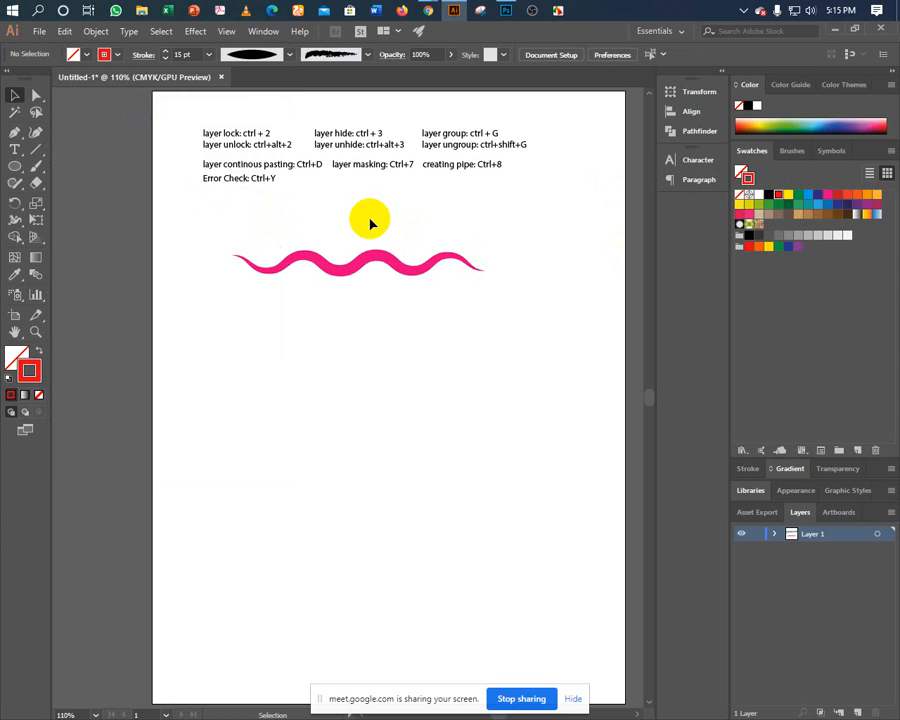
- Expand the appearance of the pink wavy line into a filled shape
{"action": "left_click", "coordinate": [300, 262]}
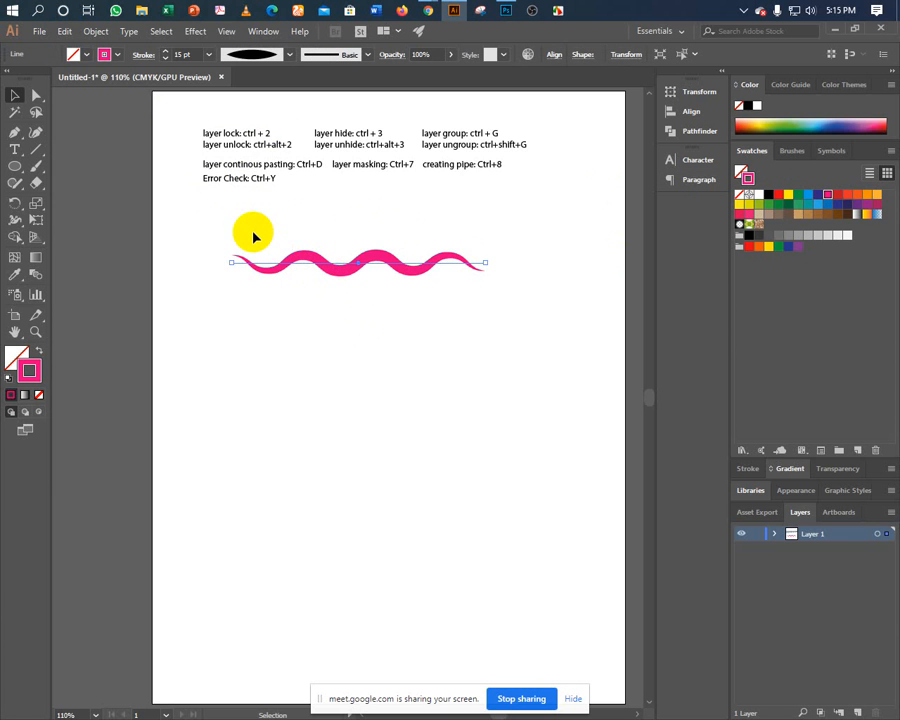
{"action": "left_click", "coordinate": [95, 32]}
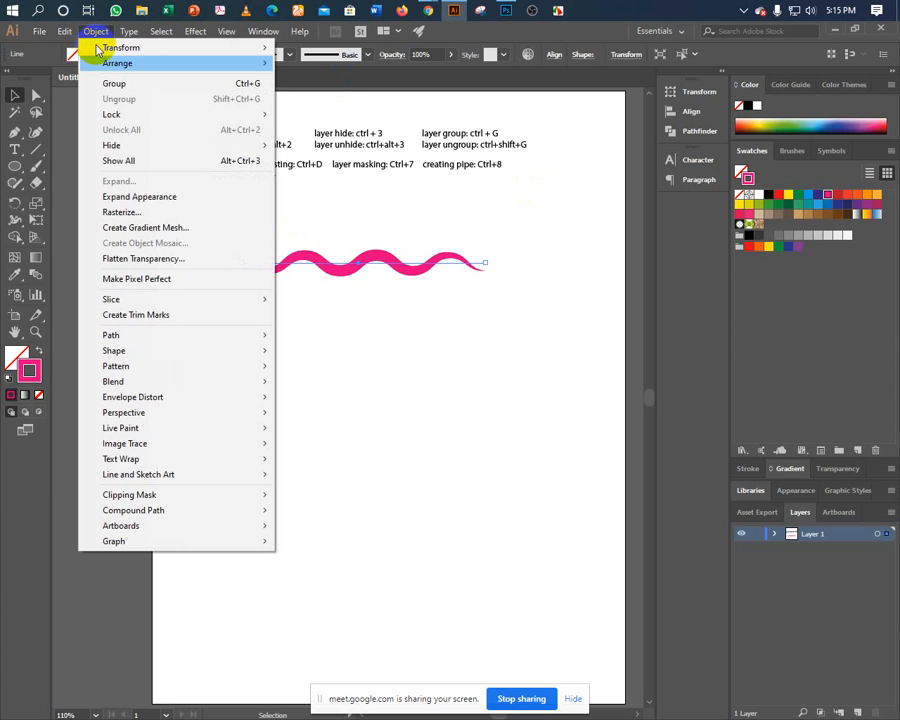
{"action": "left_click", "coordinate": [131, 197]}
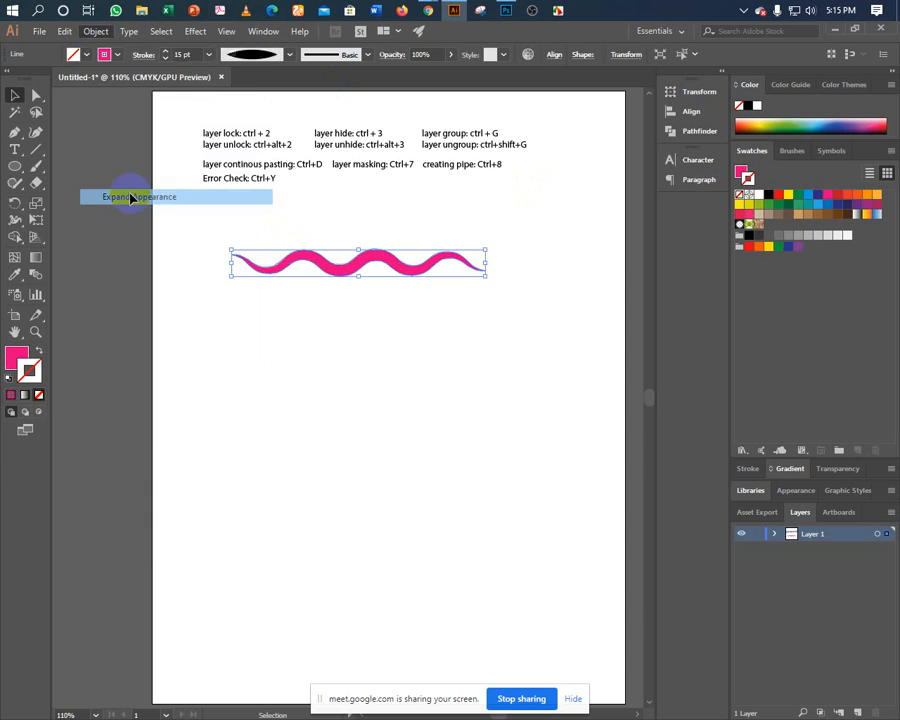
{"action": "left_click_drag", "start_coordinate": [216, 224], "coordinate": [287, 315]}
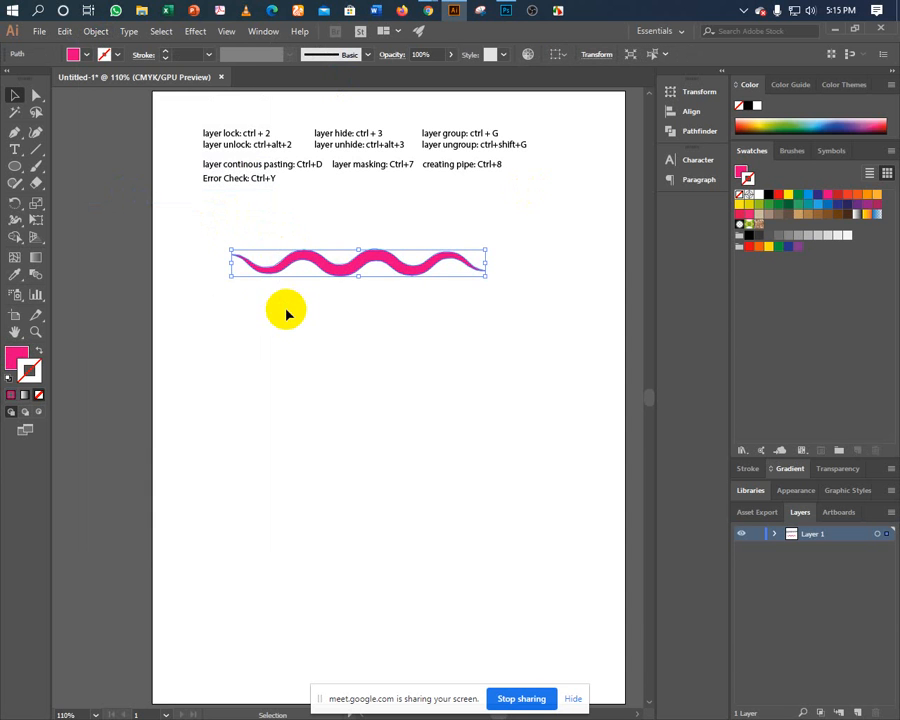
{"action": "left_click", "coordinate": [288, 313]}
- Give the expanded wave shape a blue fill and no stroke
{"action": "left_click_drag", "start_coordinate": [262, 270], "coordinate": [362, 321]}
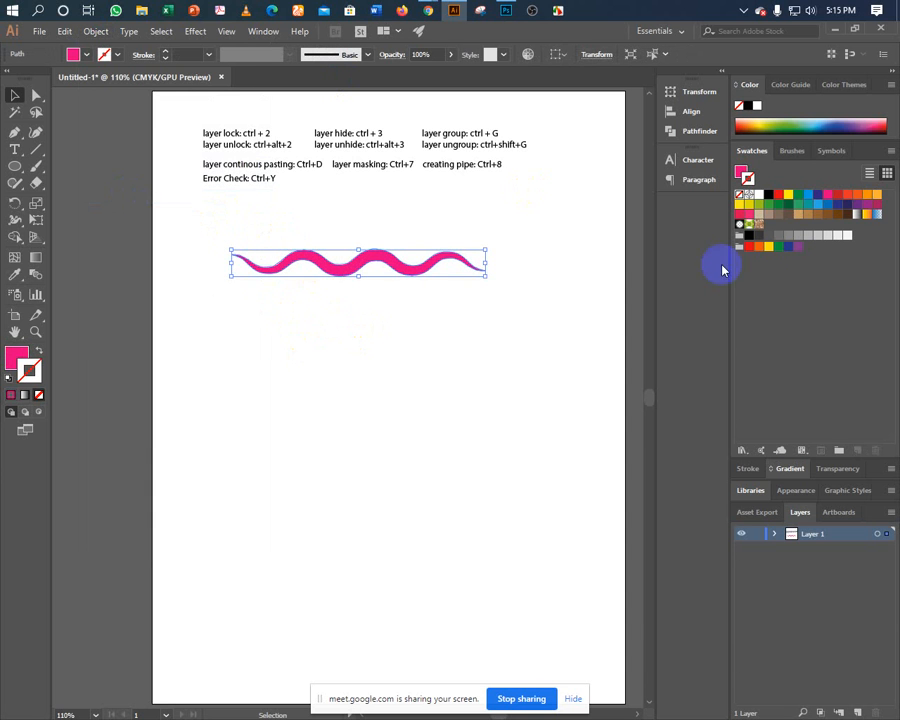
{"action": "left_click", "coordinate": [810, 196]}
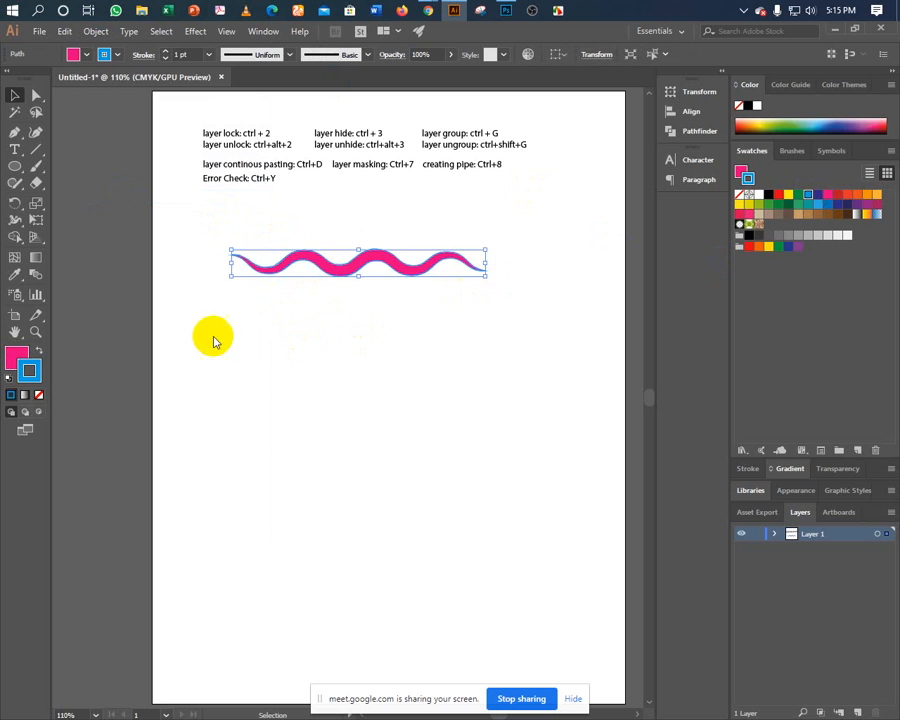
{"action": "left_click", "coordinate": [39, 353]}
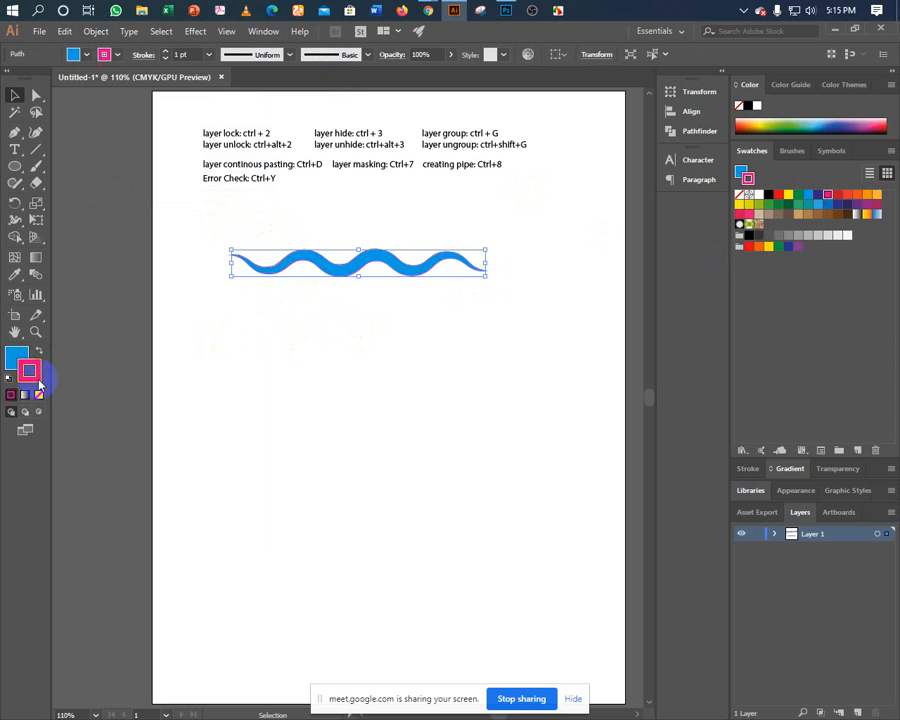
{"action": "left_click", "coordinate": [38, 394]}
{"action": "left_click", "coordinate": [291, 323]}
{"action": "mouse_move", "coordinate": [291, 323]}
{"action": "left_mouse_down"}
{"action": "mouse_move", "coordinate": [356, 264]}
{"action": "mouse_move", "coordinate": [384, 298]}
{"action": "left_mouse_up"}
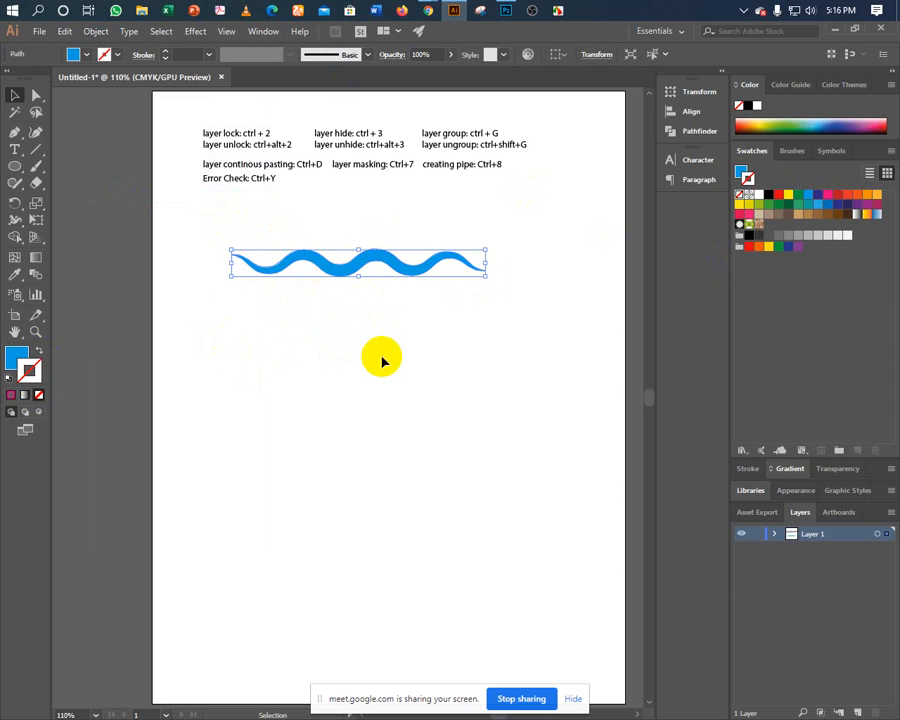
- Change the expanded wave shape's fill from blue to red
{"action": "left_click", "coordinate": [358, 356]}
{"action": "left_click", "coordinate": [361, 265]}
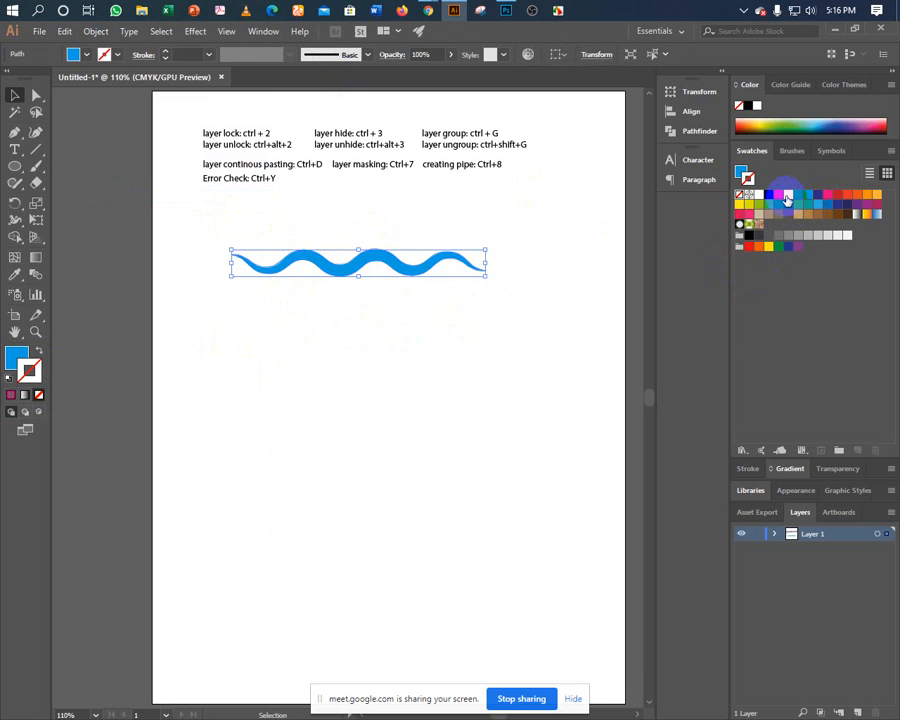
{"action": "left_click", "coordinate": [16, 357]}
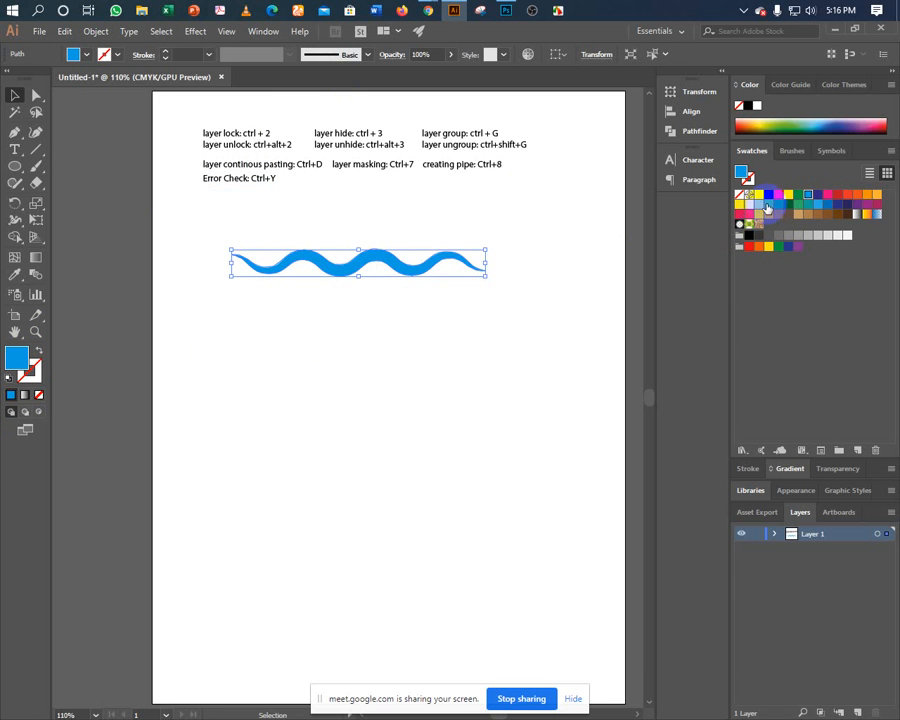
{"action": "left_click", "coordinate": [778, 194]}
{"action": "left_click", "coordinate": [418, 337]}
{"action": "key", "text": "ctrl+equal"}
{"action": "key", "text": "ctrl+equal"}
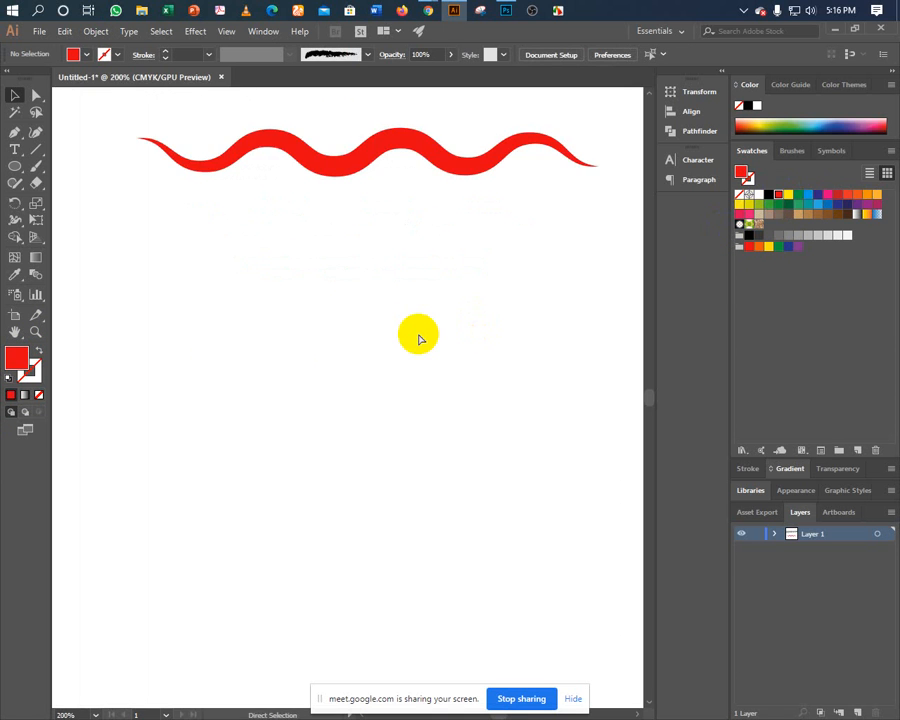
{"action": "mouse_move", "coordinate": [417, 333]}
{"action": "left_mouse_down"}
{"action": "mouse_move", "coordinate": [354, 366]}
{"action": "mouse_move", "coordinate": [342, 466]}
{"action": "mouse_move", "coordinate": [348, 450]}
{"action": "left_mouse_up"}
{"action": "left_click", "coordinate": [266, 338]}
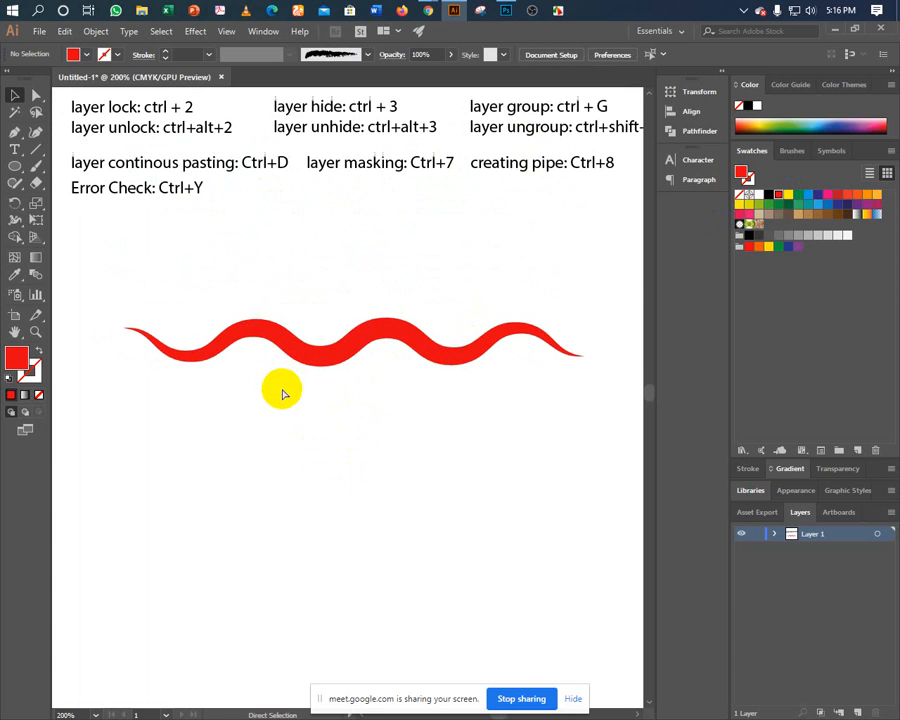
- Paste the copied tapered wavy line in front of the red wave and give it a white stroke
{"action": "key", "text": "ctrl+z"}
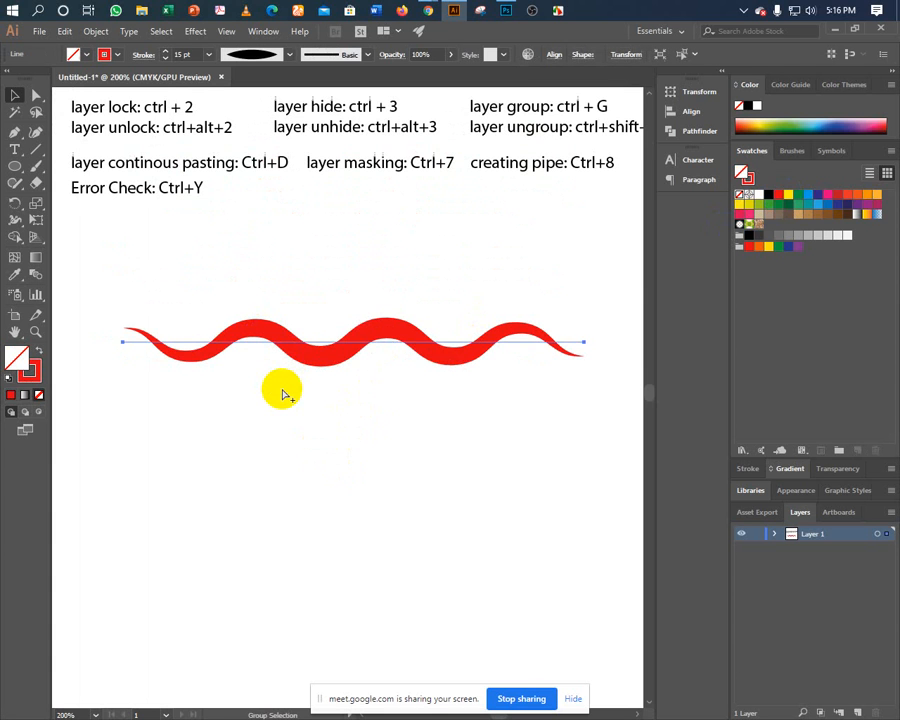
{"action": "left_click", "coordinate": [187, 364]}
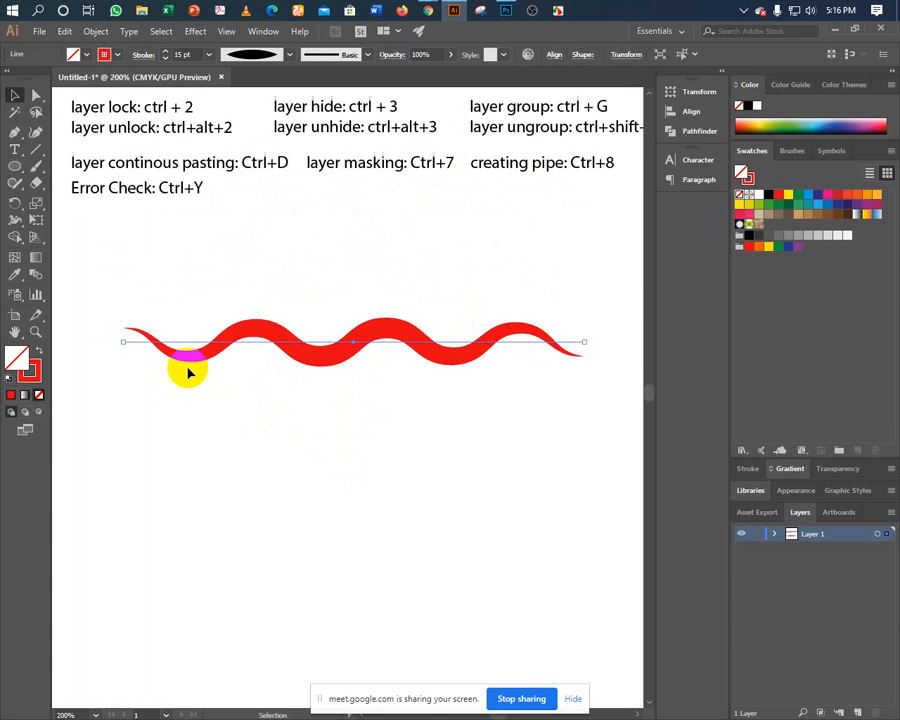
{"action": "left_click", "coordinate": [14, 277]}
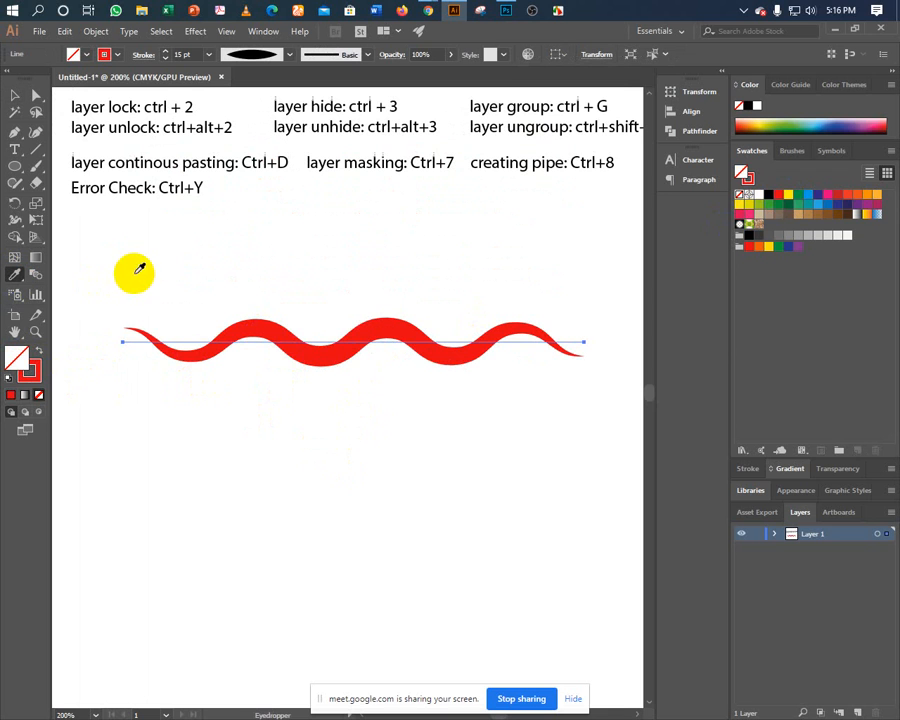
{"action": "left_click", "coordinate": [36, 370]}
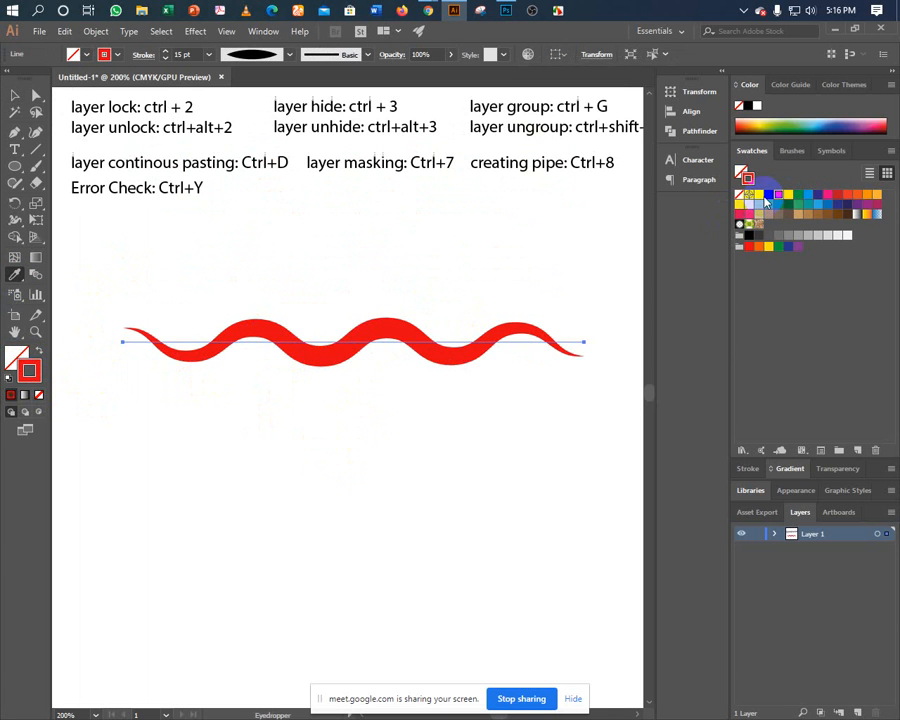
{"action": "left_click", "coordinate": [757, 197]}
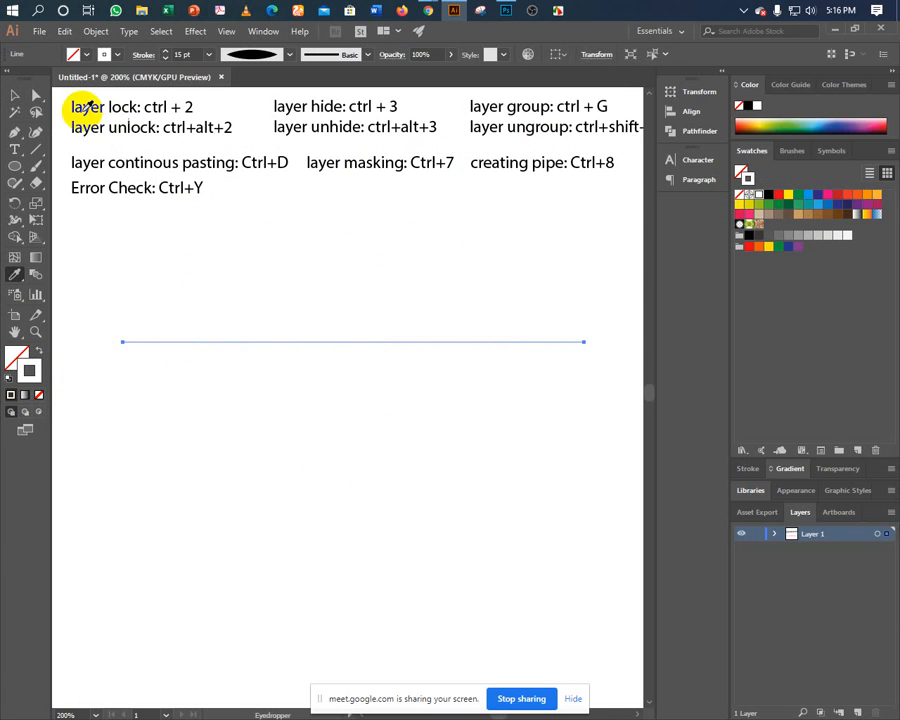
{"action": "left_click", "coordinate": [15, 94]}
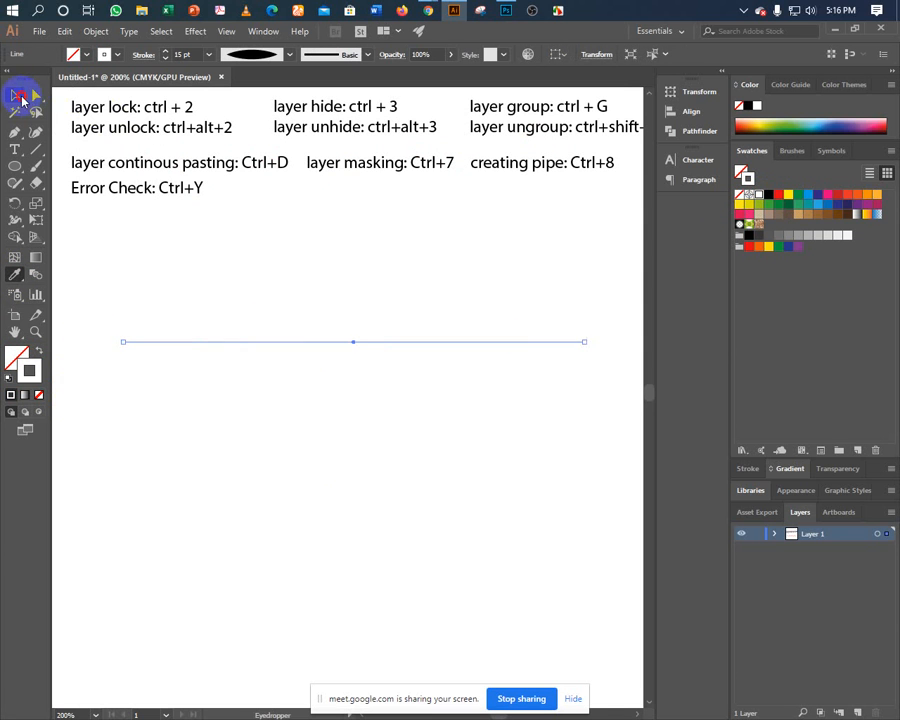
- Reduce the white wavy line's stroke weight to 5 pt so that red shows along both sides
{"action": "left_click", "coordinate": [166, 59]}
{"action": "left_click", "coordinate": [166, 59]}
{"action": "left_click", "coordinate": [166, 59]}
{"action": "left_click", "coordinate": [166, 59]}
{"action": "left_click", "coordinate": [166, 59]}
{"action": "left_click", "coordinate": [166, 59]}
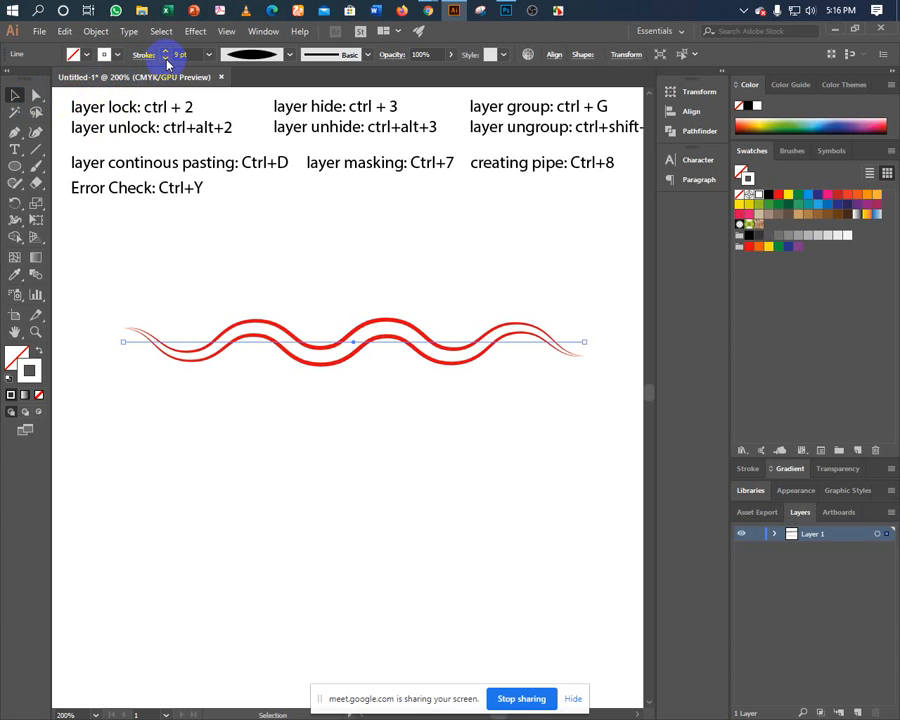
{"action": "left_click", "coordinate": [166, 59]}
{"action": "left_click", "coordinate": [166, 59]}
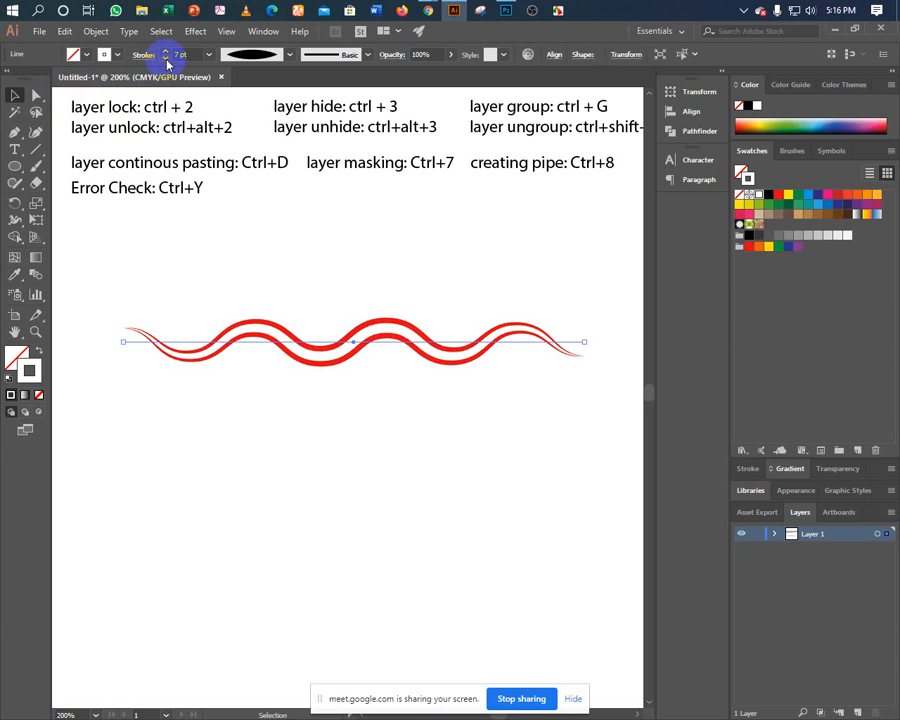
{"action": "left_click", "coordinate": [166, 59]}
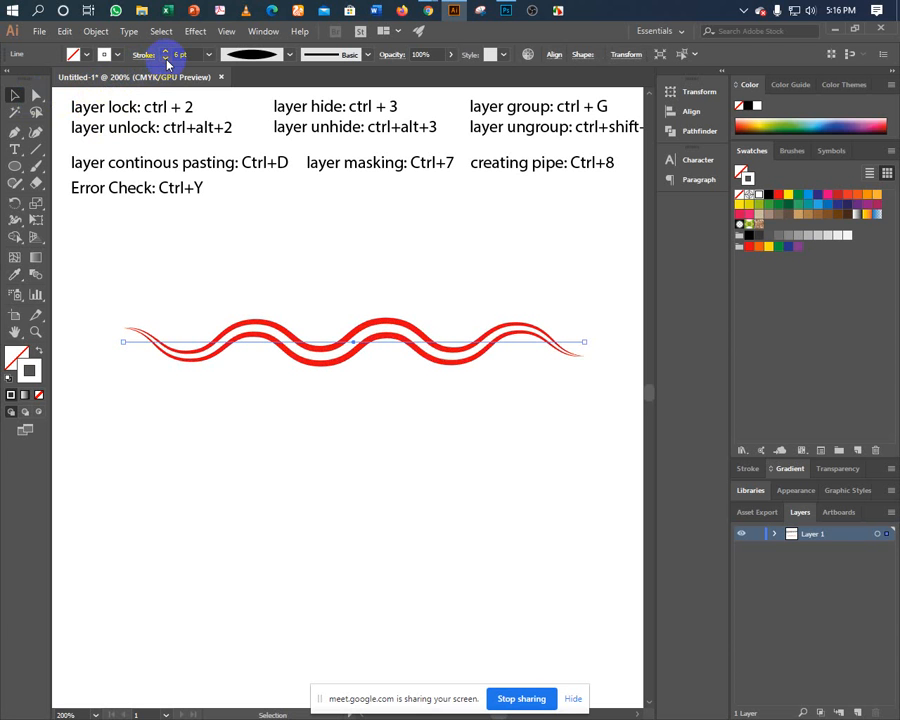
{"action": "left_click", "coordinate": [166, 59]}
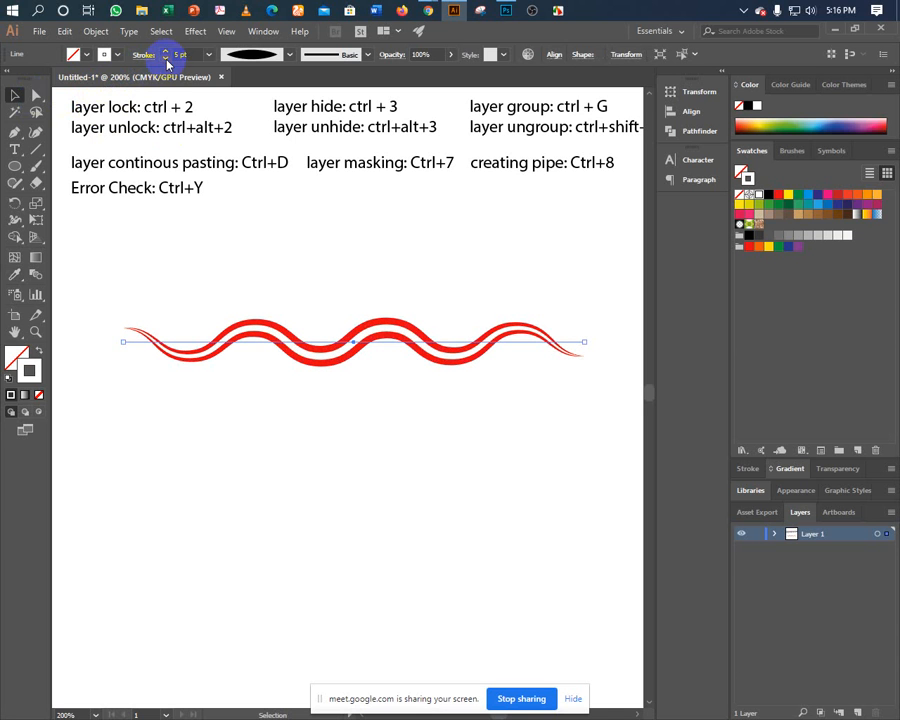
{"action": "left_click", "coordinate": [158, 258]}
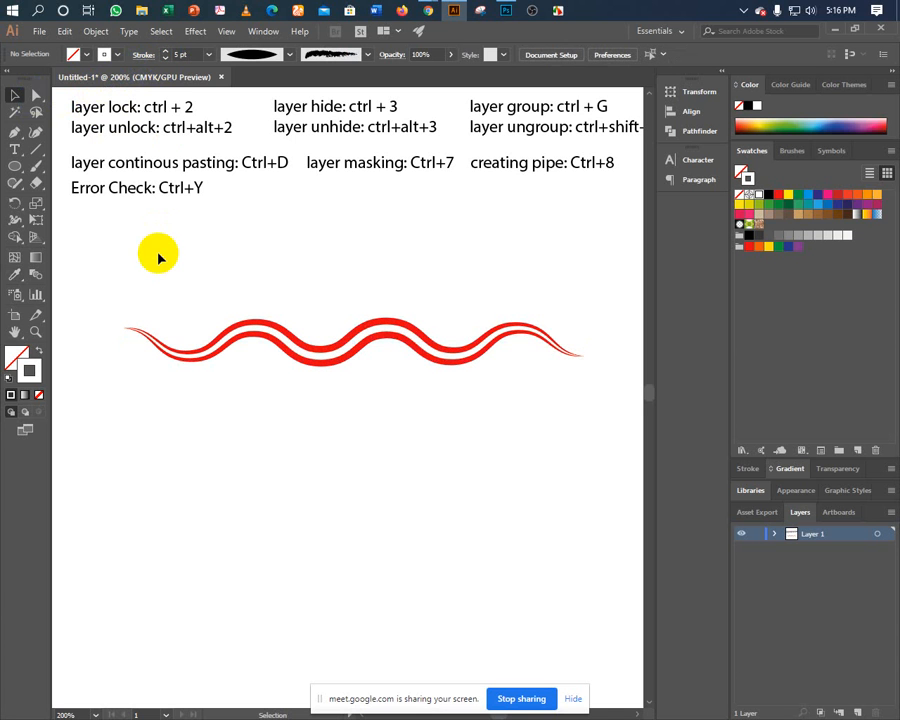
- Try a 3 pt stroke weight on the white wavy line, and return it to 5 pt
{"action": "left_click", "coordinate": [232, 345]}
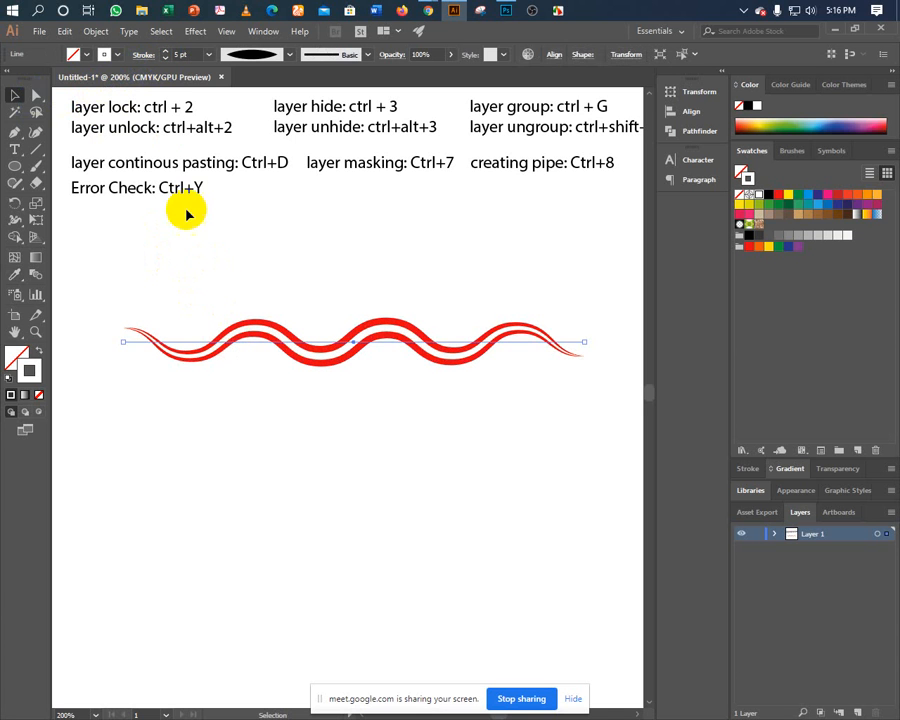
{"action": "left_click", "coordinate": [166, 59]}
{"action": "left_click", "coordinate": [166, 59]}
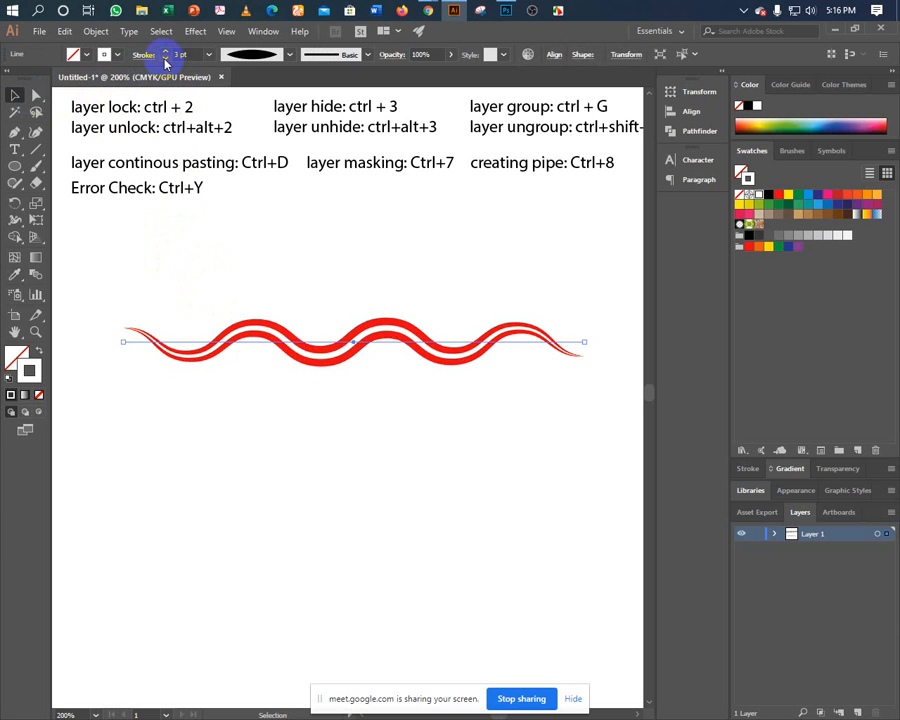
{"action": "left_click", "coordinate": [166, 54]}
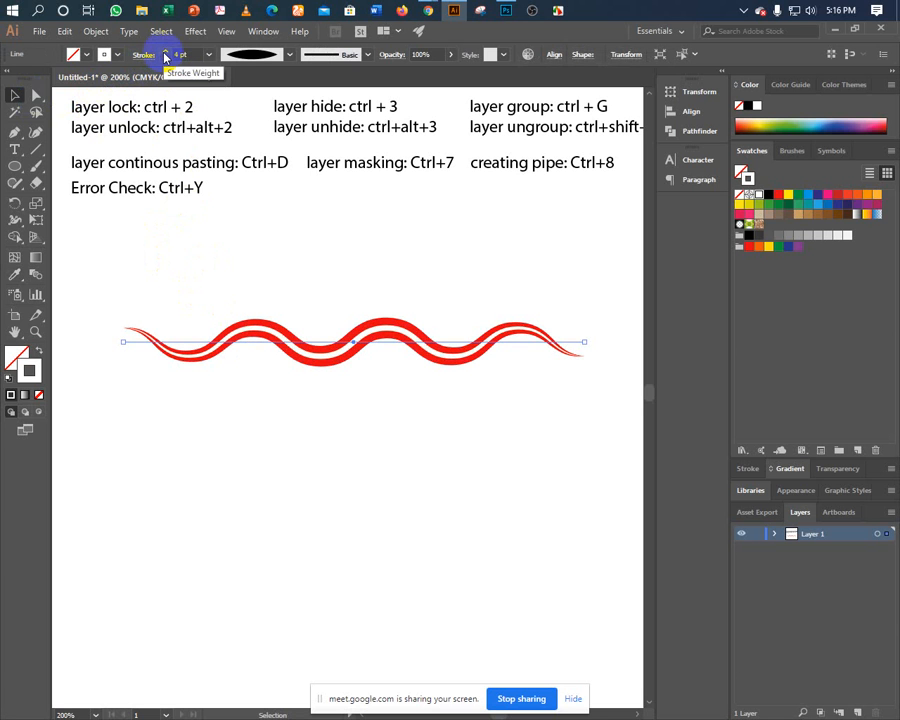
{"action": "left_click", "coordinate": [166, 54]}
{"action": "left_click", "coordinate": [178, 272]}
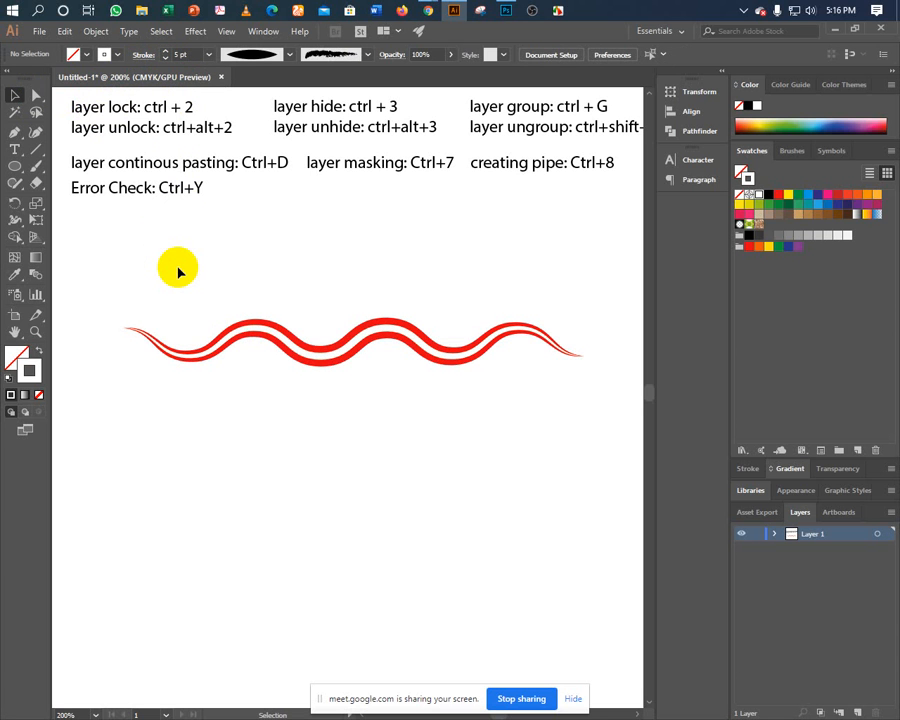
- Set the white wavy line's stroke weight to 3 pt
{"action": "left_click", "coordinate": [248, 338]}
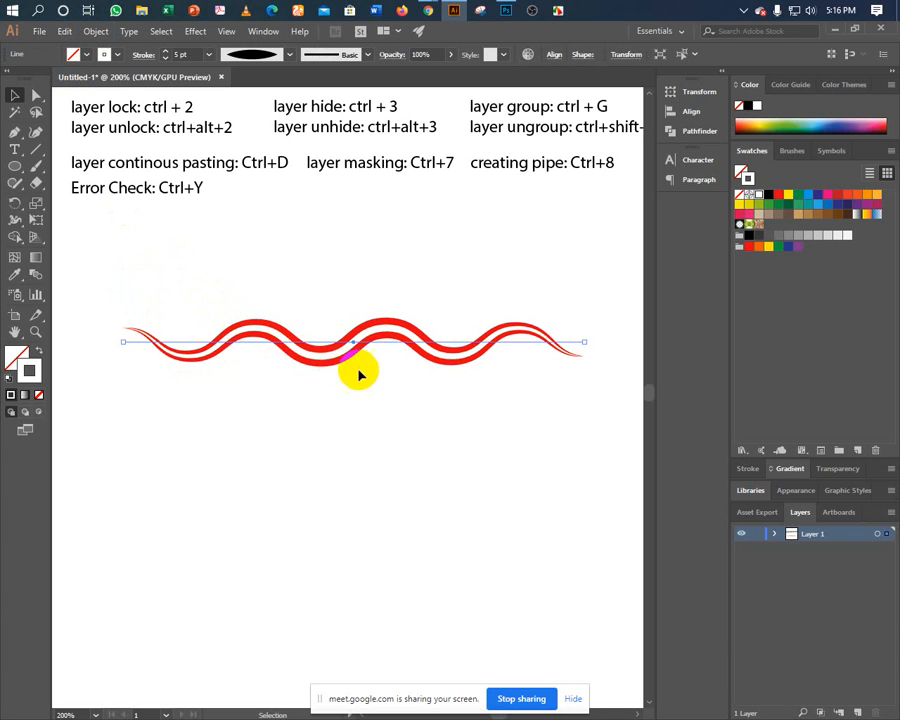
{"action": "left_click", "coordinate": [166, 58]}
{"action": "left_click", "coordinate": [166, 58]}
{"action": "left_click", "coordinate": [201, 313]}
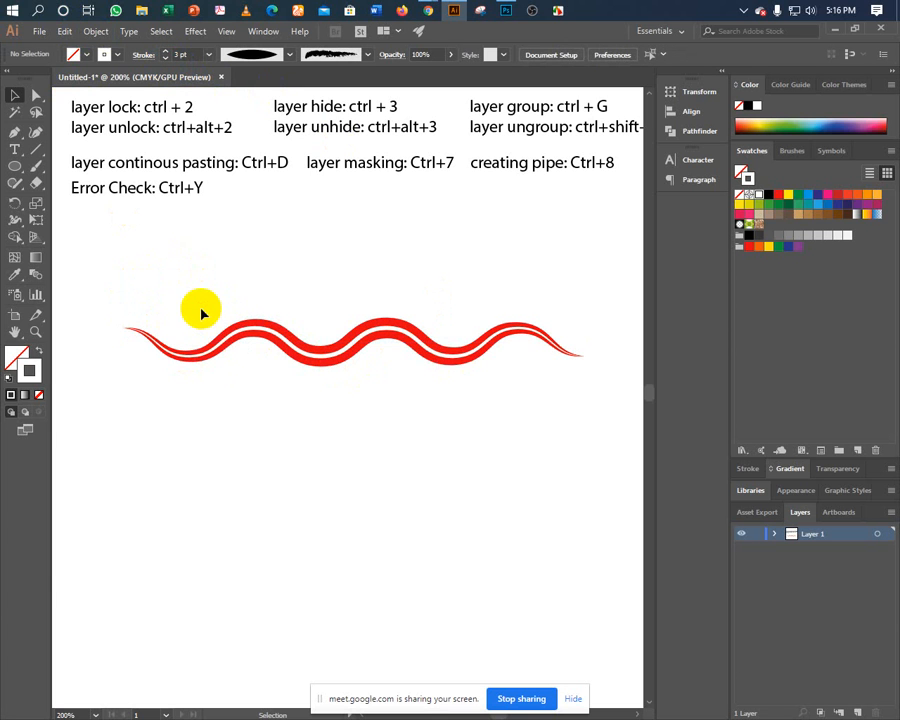
- Expand the appearance of the white wavy line into a filled shape
{"action": "left_click", "coordinate": [228, 348]}
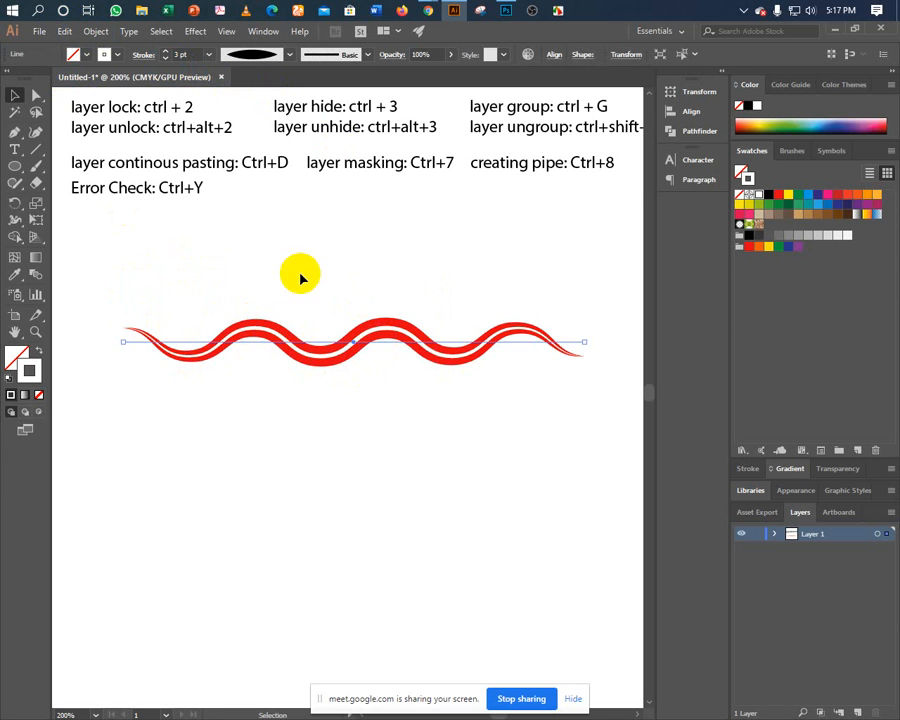
{"action": "left_click", "coordinate": [94, 37]}
{"action": "left_click", "coordinate": [110, 195]}
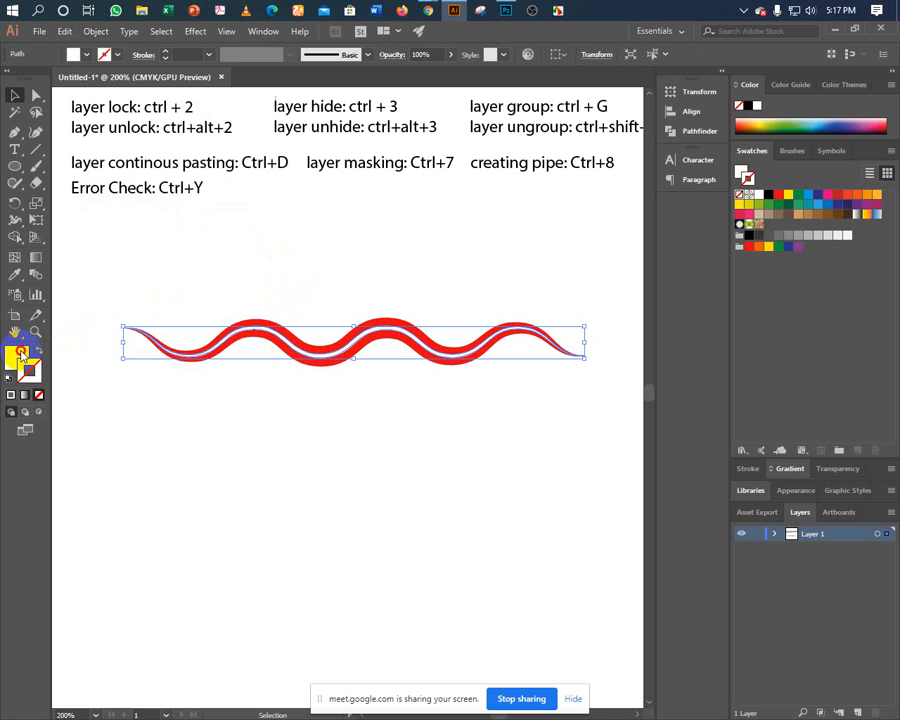
{"action": "left_click", "coordinate": [196, 291]}
- Divide the overlapping red and white waves with the Pathfinder Divide operation and ungroup the resulting pieces
{"action": "left_click_drag", "start_coordinate": [207, 253], "coordinate": [355, 437]}
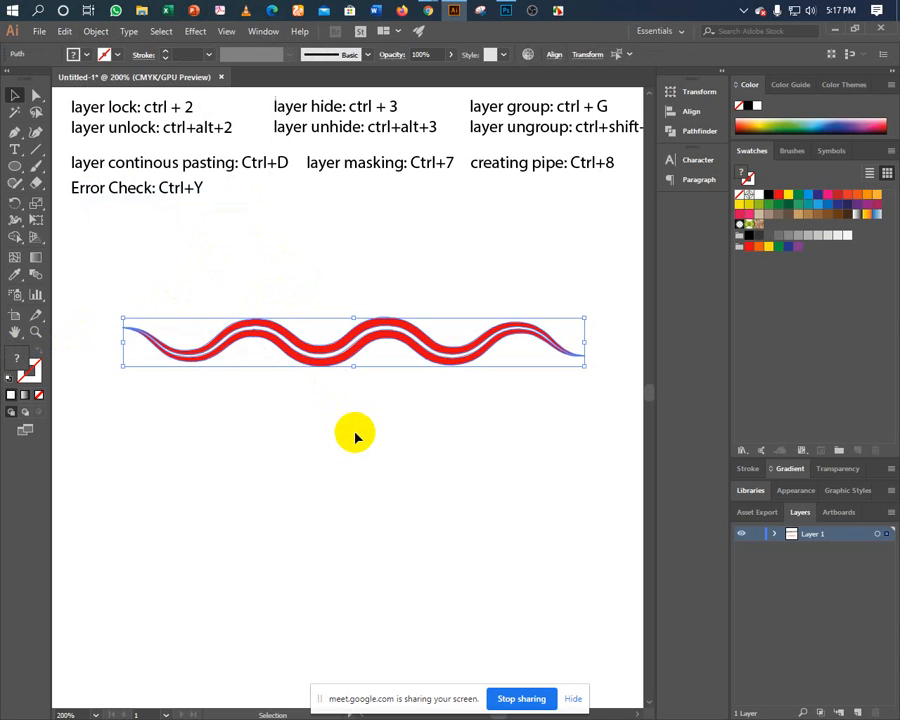
{"action": "left_click", "coordinate": [680, 131]}
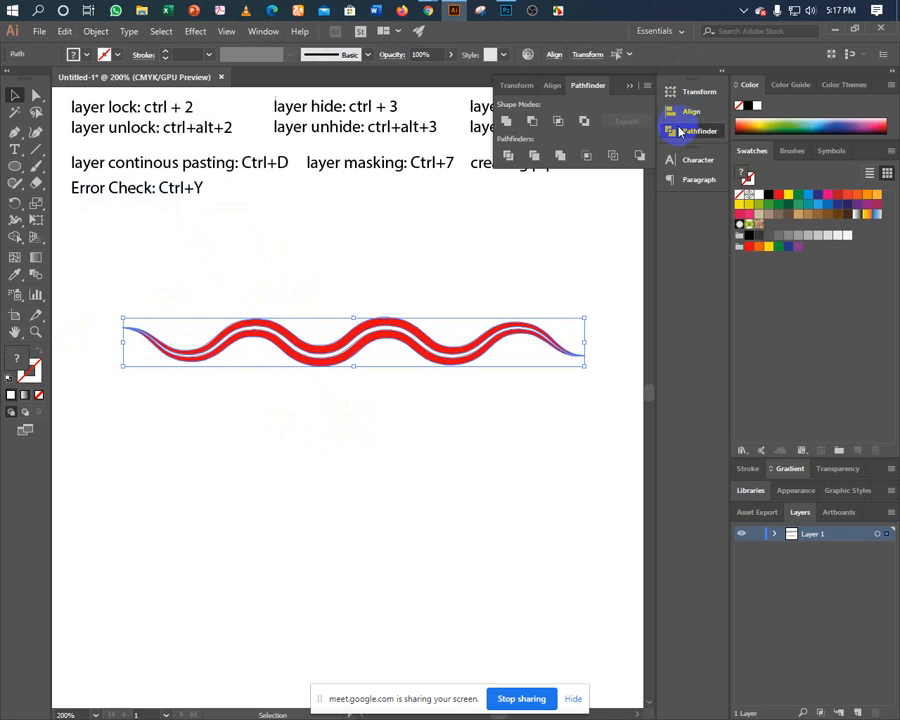
{"action": "left_click", "coordinate": [508, 158]}
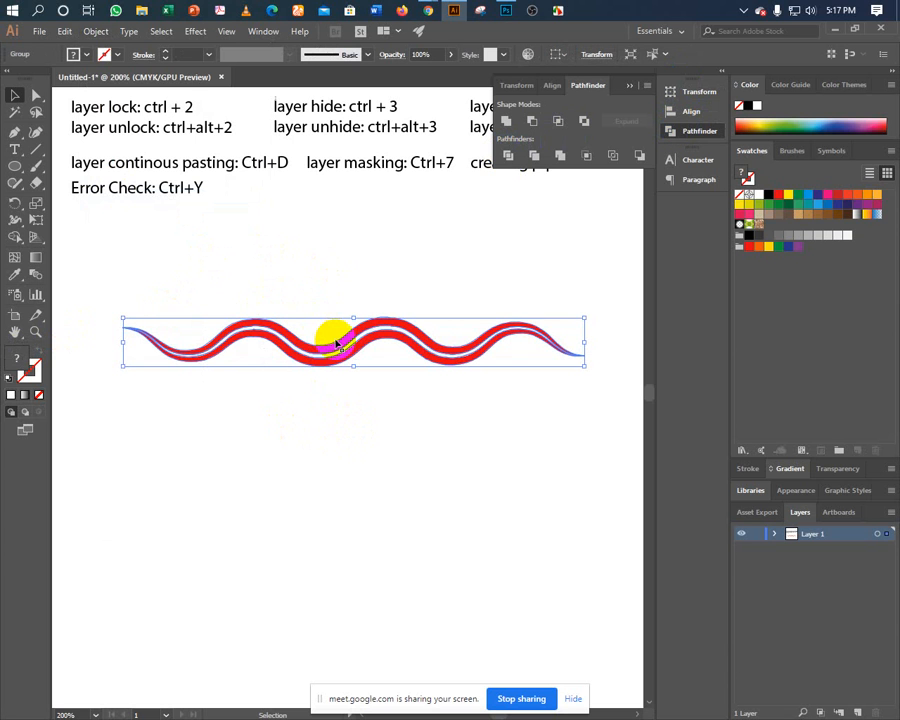
{"action": "right_click", "coordinate": [340, 347]}
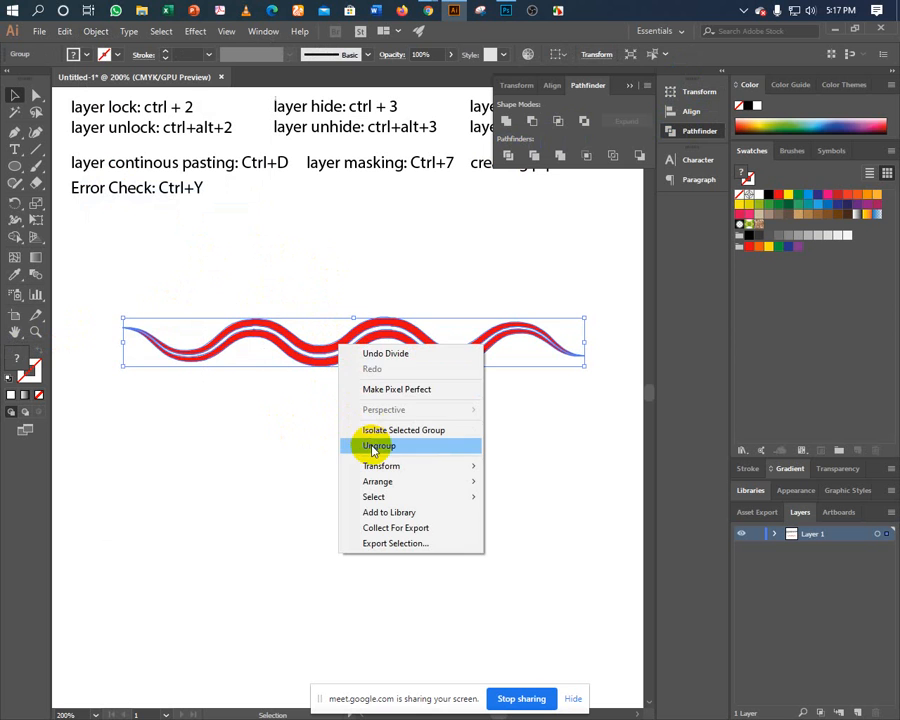
{"action": "left_click", "coordinate": [353, 444]}
{"action": "left_click", "coordinate": [349, 390]}
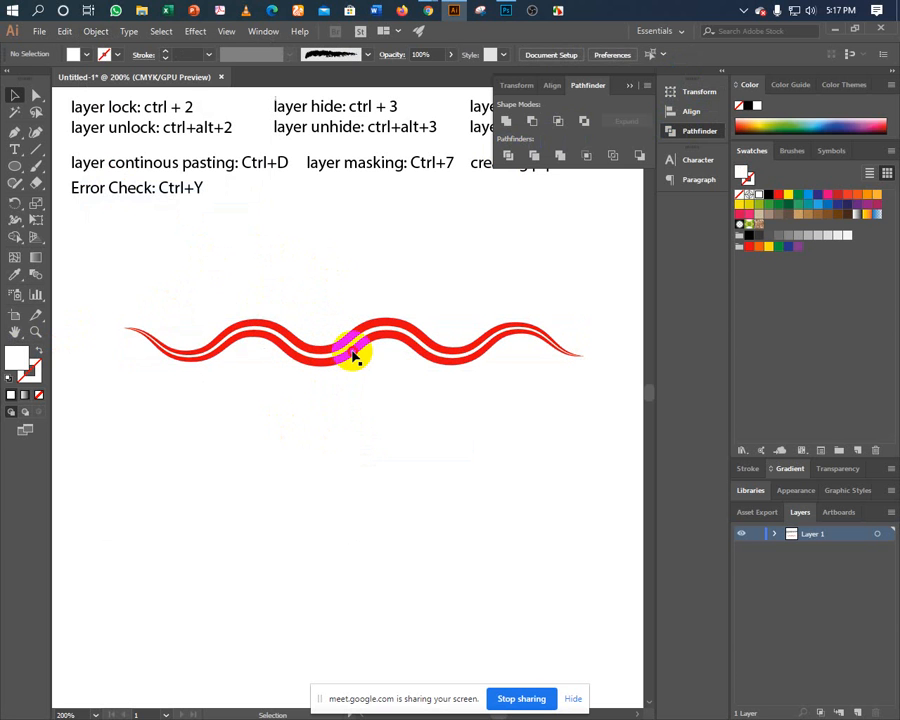
- Fill the lower wave strip with light blue and the middle white strip with black
{"action": "left_click", "coordinate": [354, 359]}
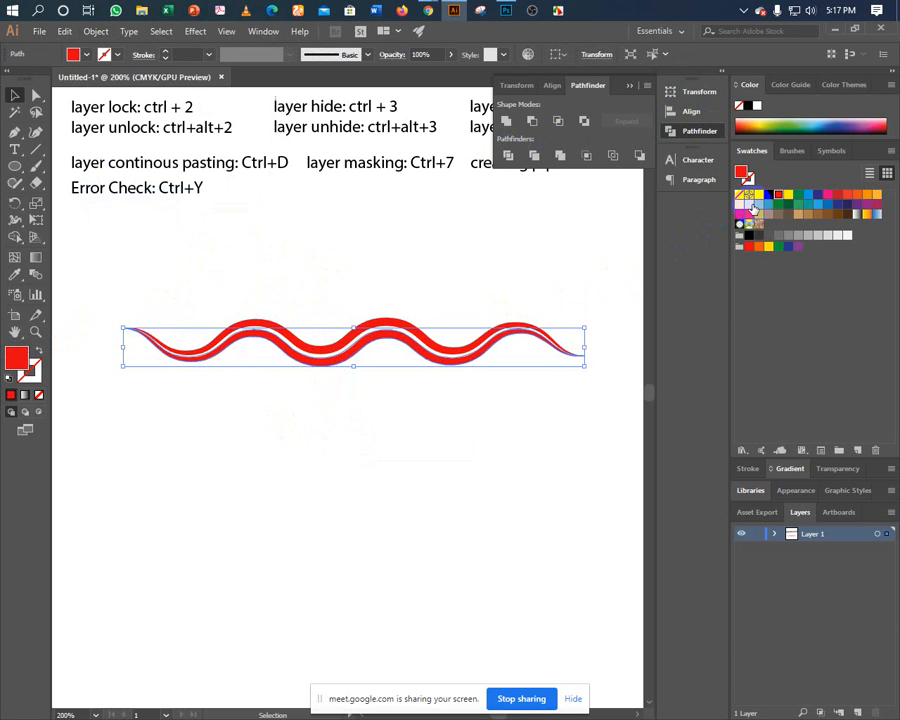
{"action": "left_click", "coordinate": [808, 195]}
{"action": "left_click", "coordinate": [390, 318]}
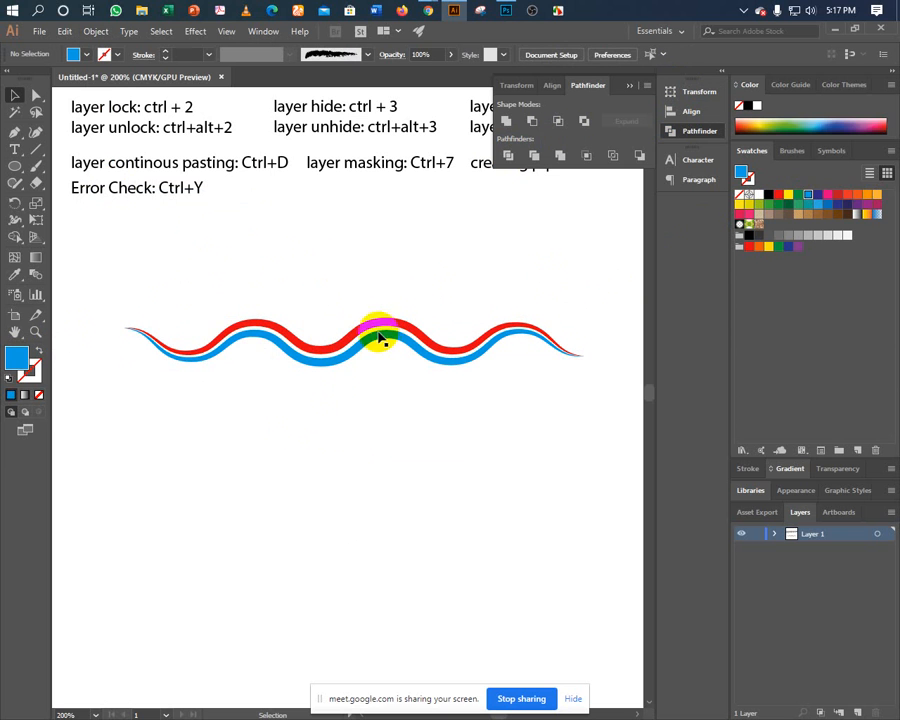
{"action": "left_click", "coordinate": [372, 338]}
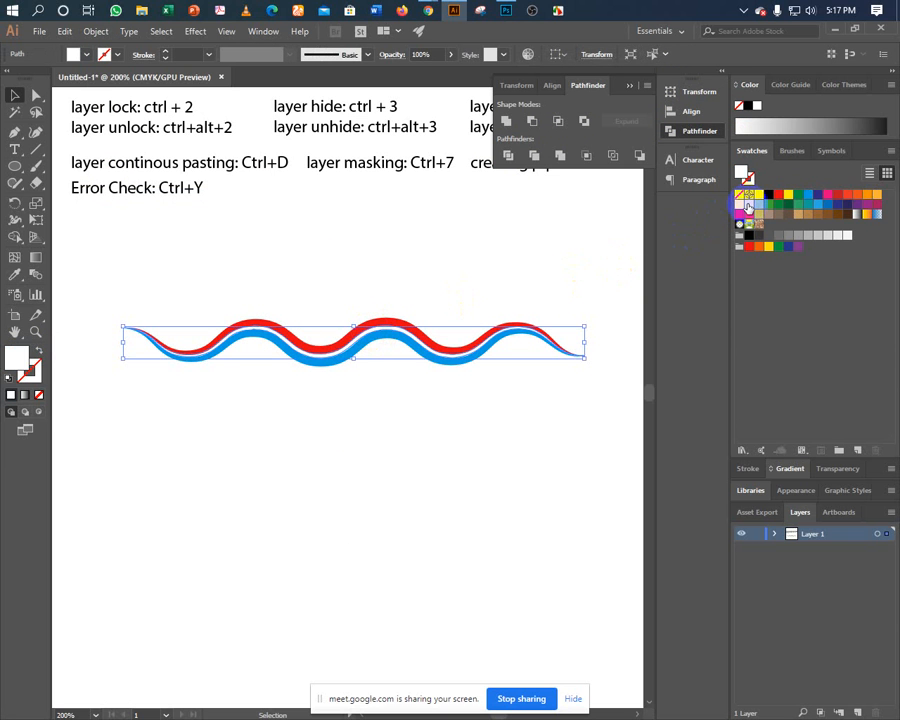
{"action": "left_click", "coordinate": [768, 197]}
{"action": "left_click", "coordinate": [455, 255]}
- Move the red wave strip straight up so that it separates from the black and blue strips
{"action": "left_click", "coordinate": [363, 326]}
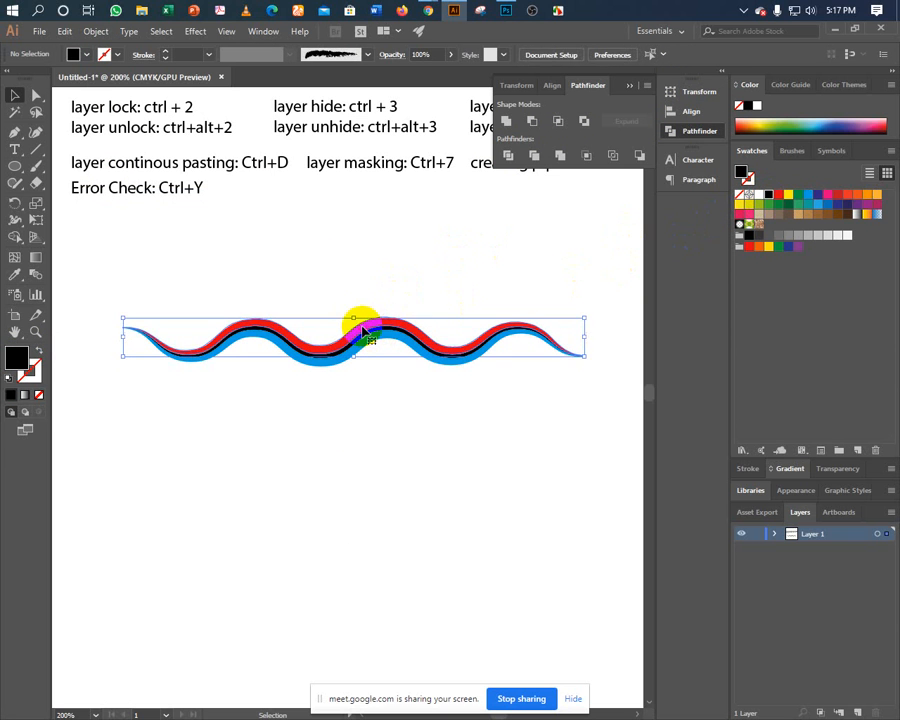
{"action": "mouse_move", "coordinate": [338, 326]}
{"action": "left_mouse_down"}
{"action": "mouse_move", "coordinate": [342, 337]}
{"action": "mouse_move", "coordinate": [338, 305]}
{"action": "left_mouse_up"}
{"action": "left_click", "coordinate": [323, 268]}
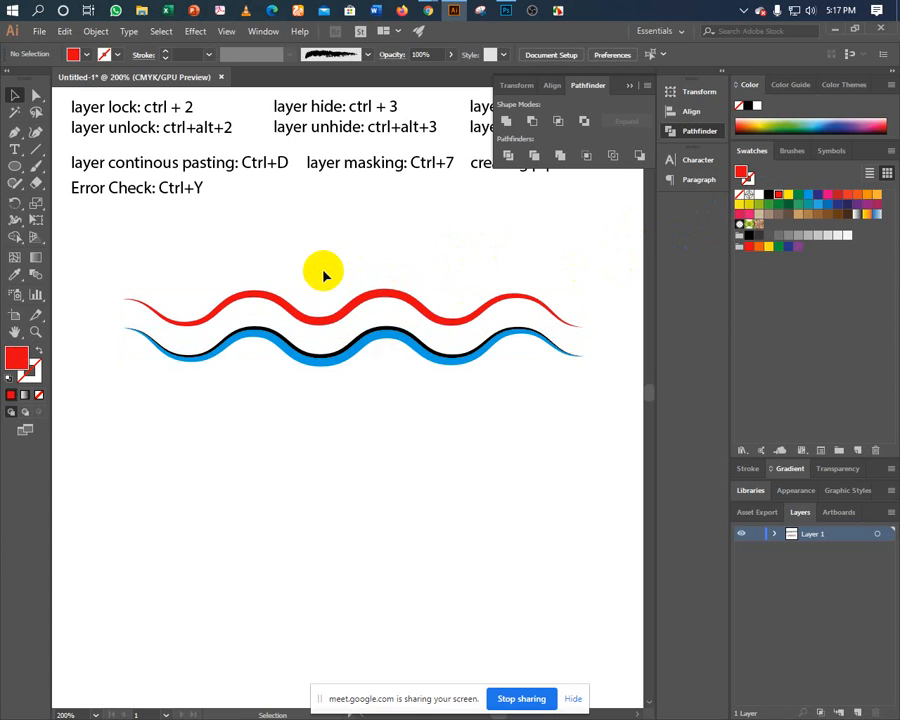
- Move the blue wave strip slightly down to leave a narrow gap below the black strip
{"action": "left_click", "coordinate": [321, 364]}
{"action": "left_click", "coordinate": [321, 366]}
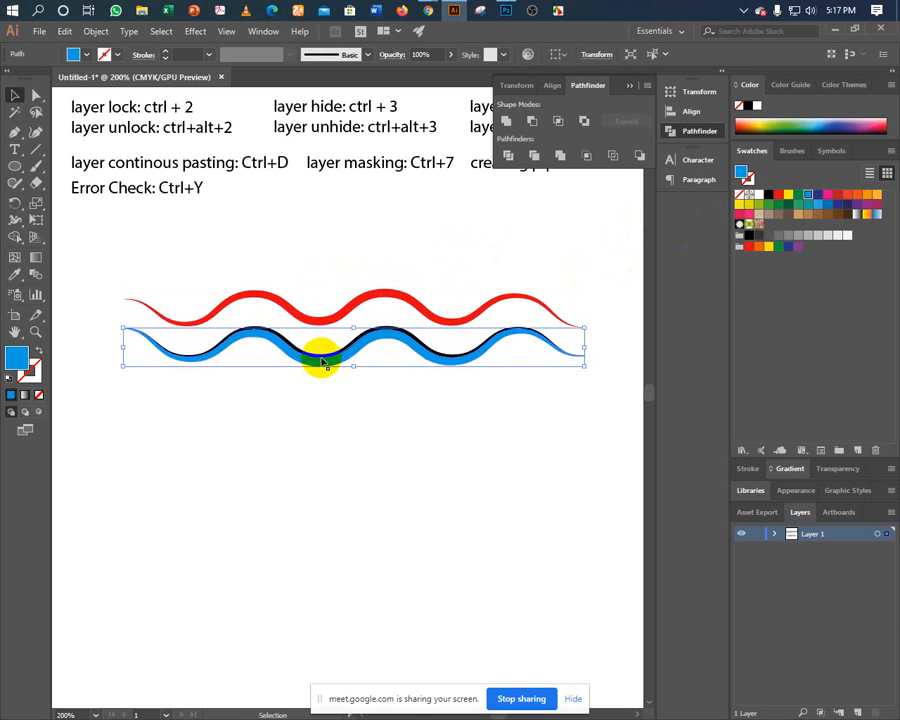
{"action": "left_click", "coordinate": [318, 371]}
{"action": "left_click", "coordinate": [321, 365]}
{"action": "left_click_drag", "start_coordinate": [322, 364], "coordinate": [321, 370]}
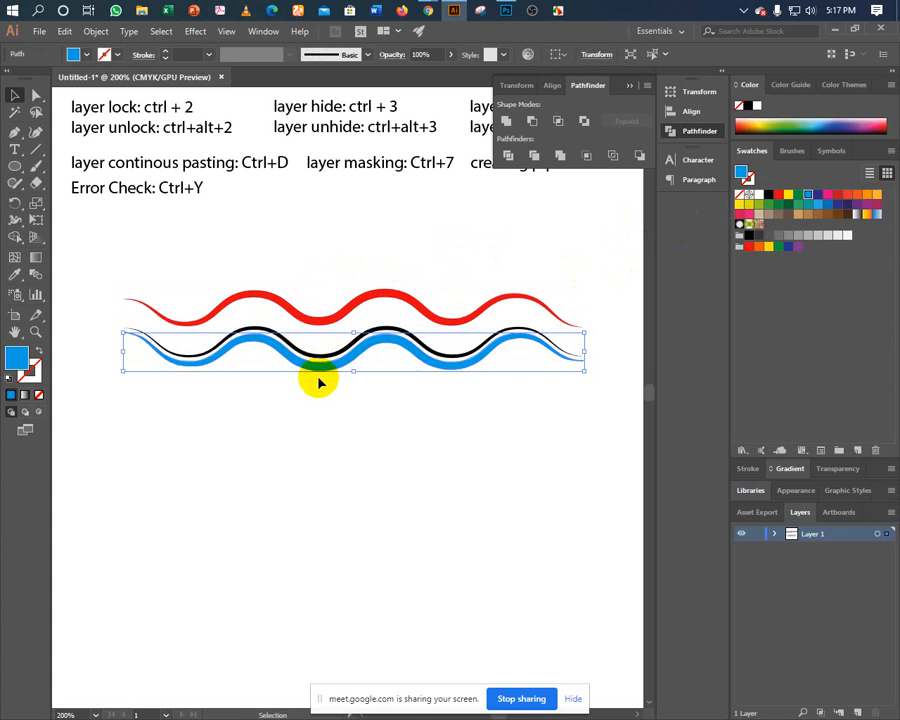
- Move the red wave strip down so it sits just above the black strip with a narrow gap
{"action": "left_click", "coordinate": [320, 396]}
{"action": "left_click", "coordinate": [329, 322]}
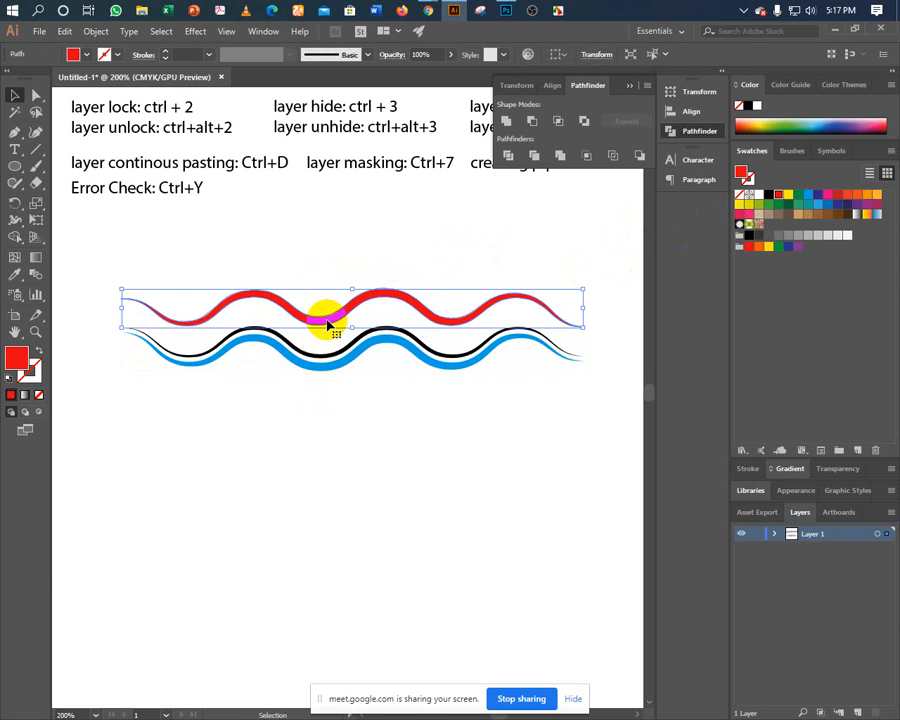
{"action": "left_click_drag", "start_coordinate": [327, 322], "coordinate": [322, 346]}
{"action": "left_click", "coordinate": [337, 416]}
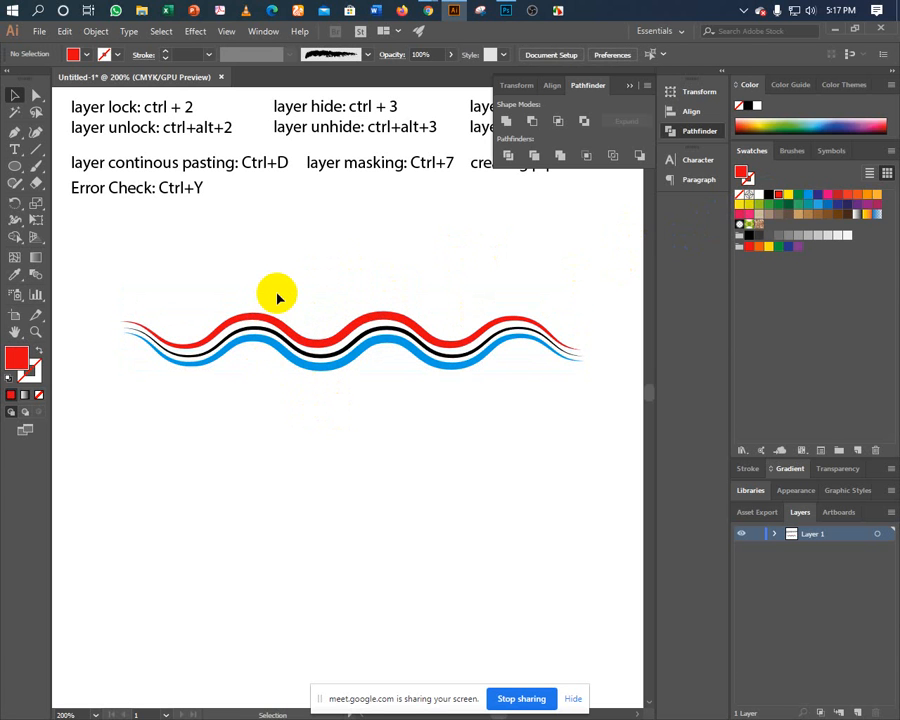
- Collapse the Pathfinder panel and delete the red, black and blue wave strips together
{"action": "left_click", "coordinate": [630, 86]}
{"action": "left_click_drag", "start_coordinate": [248, 271], "coordinate": [403, 484]}
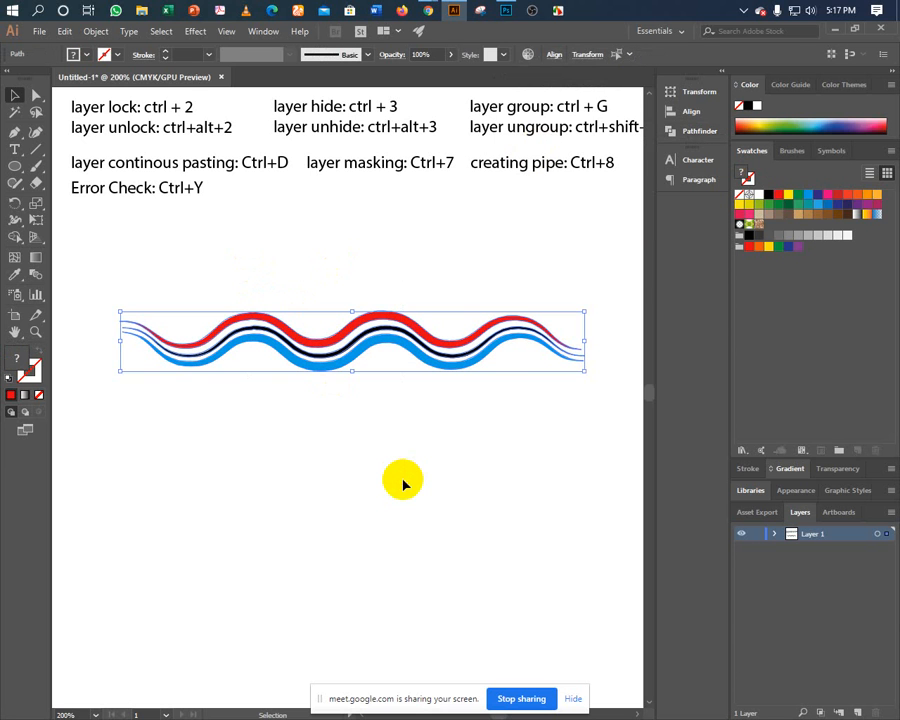
{"action": "key", "text": "Delete"}
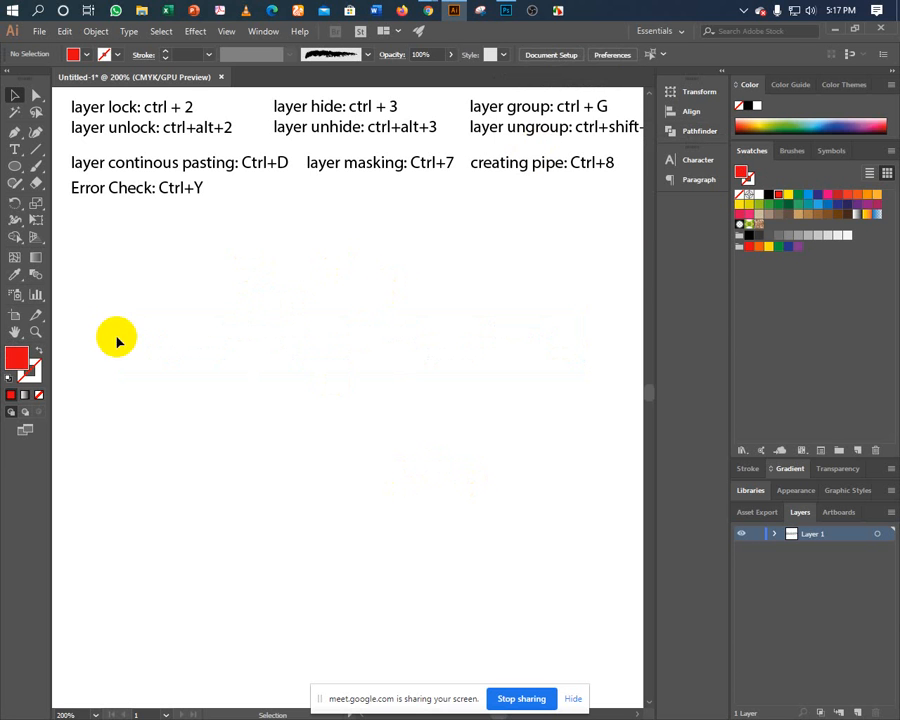
- Draw an open S-shaped curve with the Pen tool across the page, using a red stroke and no fill
{"action": "left_click", "coordinate": [14, 131]}
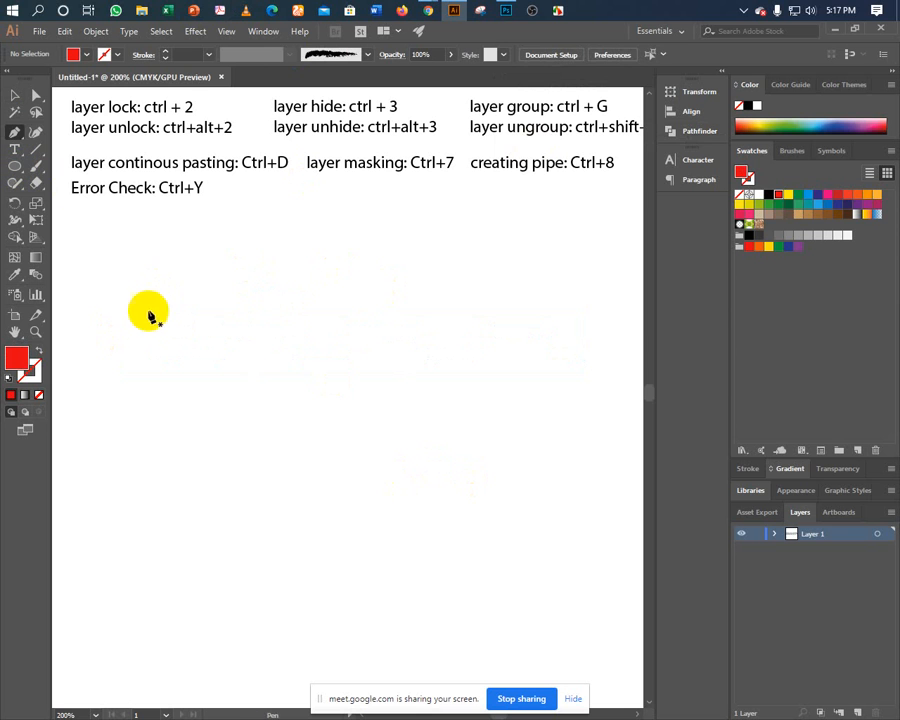
{"action": "left_click", "coordinate": [40, 350]}
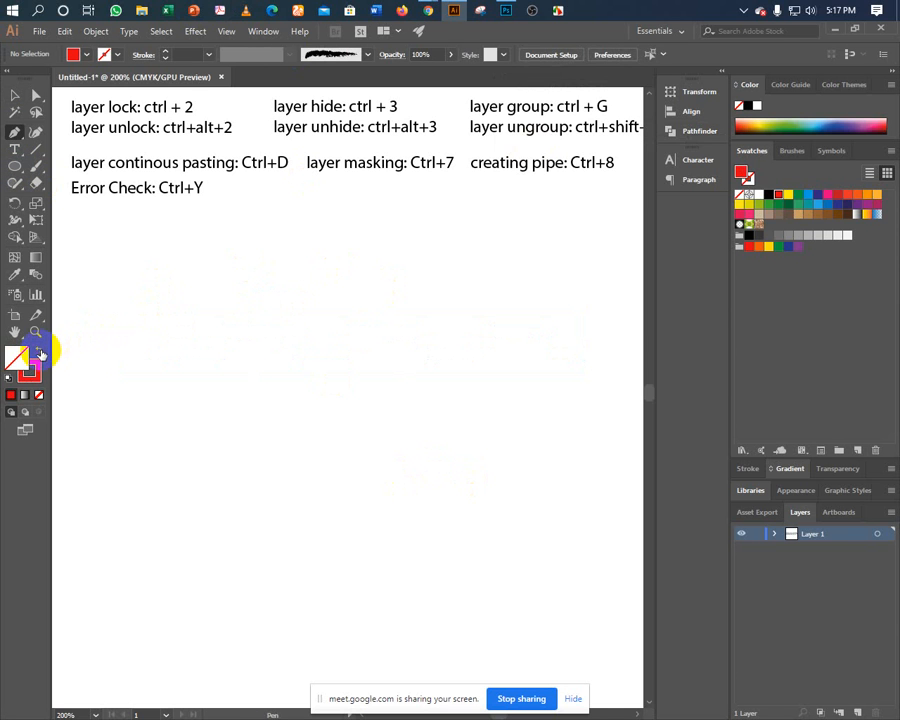
{"action": "left_click", "coordinate": [107, 311]}
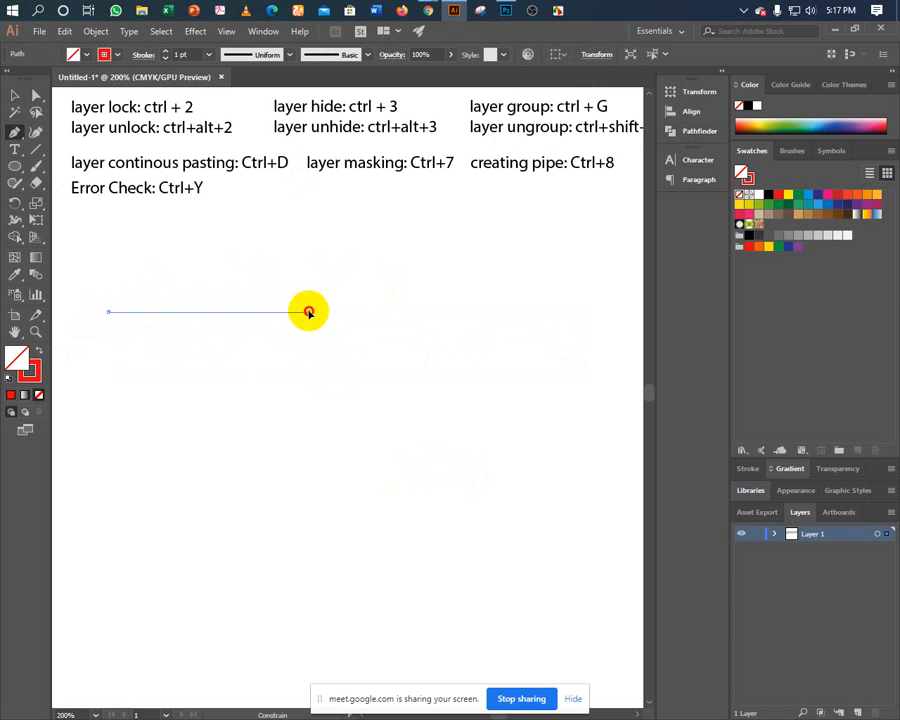
{"action": "left_click_drag", "start_coordinate": [309, 312], "coordinate": [417, 385]}
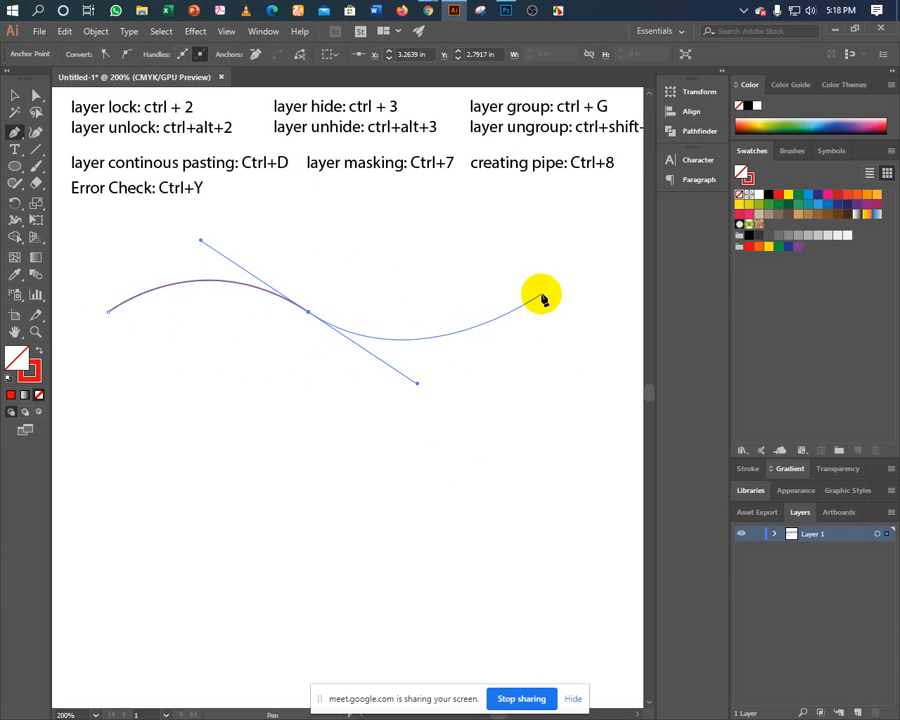
{"action": "left_click_drag", "start_coordinate": [541, 297], "coordinate": [8, 96]}
{"action": "left_click", "coordinate": [15, 96]}
{"action": "left_click", "coordinate": [145, 245]}
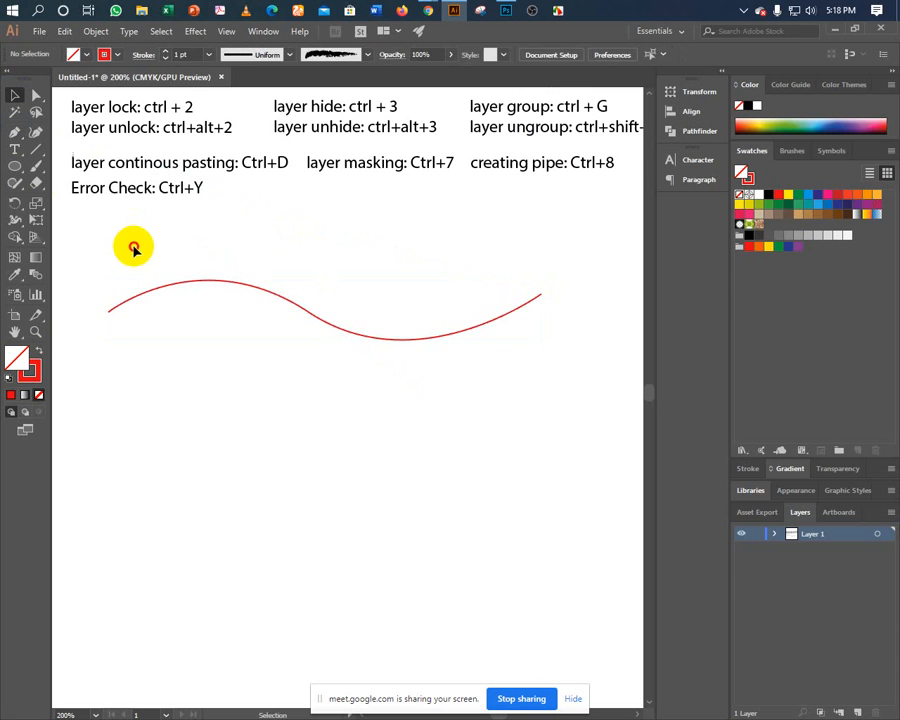
- Move the red curve straight down to free space between it and the shortcut notes
{"action": "left_click_drag", "start_coordinate": [133, 246], "coordinate": [206, 359]}
{"action": "left_click", "coordinate": [218, 325]}
{"action": "left_click_drag", "start_coordinate": [242, 290], "coordinate": [243, 388]}
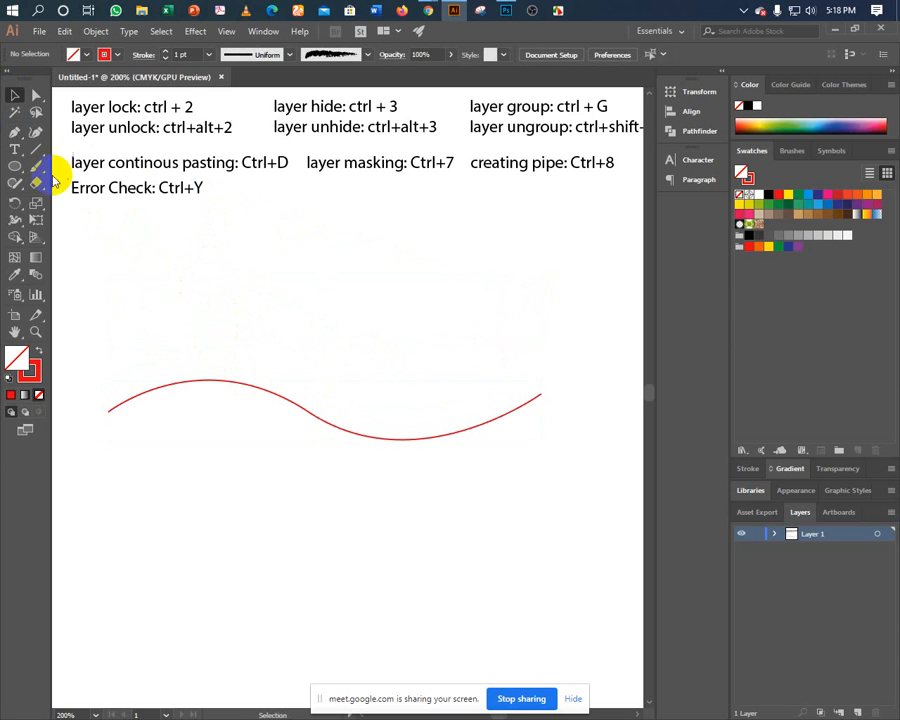
- Add a person's first name in capitals as point text above the curve and enlarge it to about 34 pt
{"action": "left_click", "coordinate": [15, 149]}
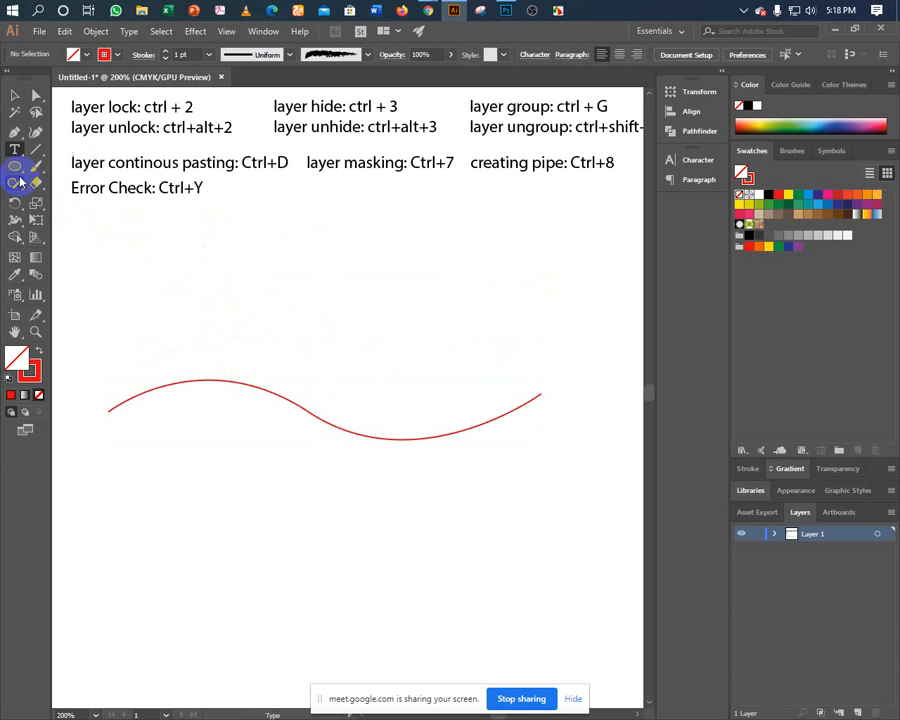
{"action": "left_click", "coordinate": [165, 286]}
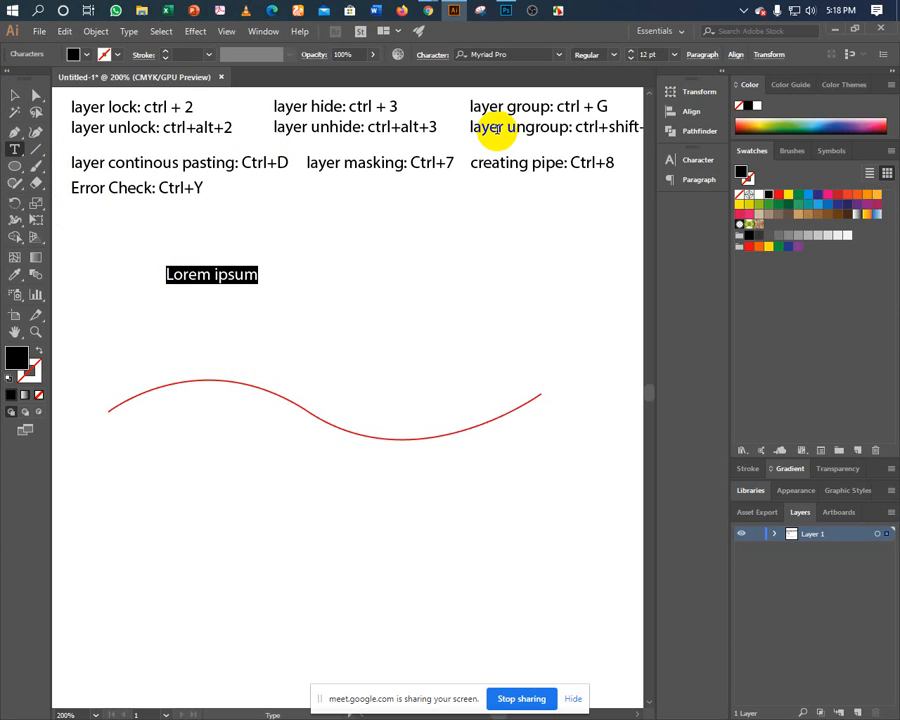
{"action": "type", "text": "ANUPOM"}
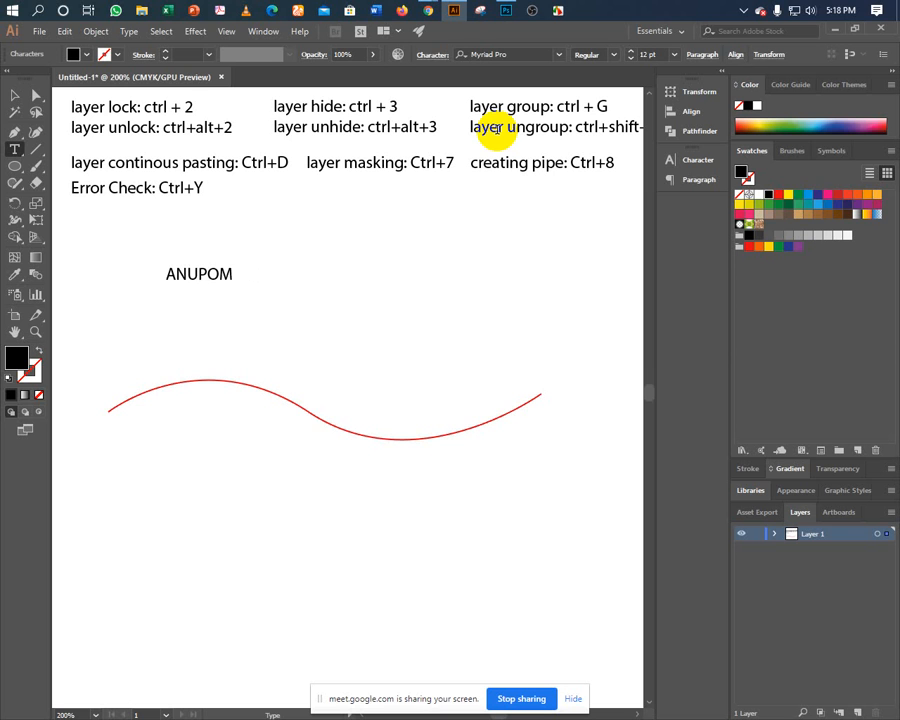
{"action": "key", "text": "Escape"}
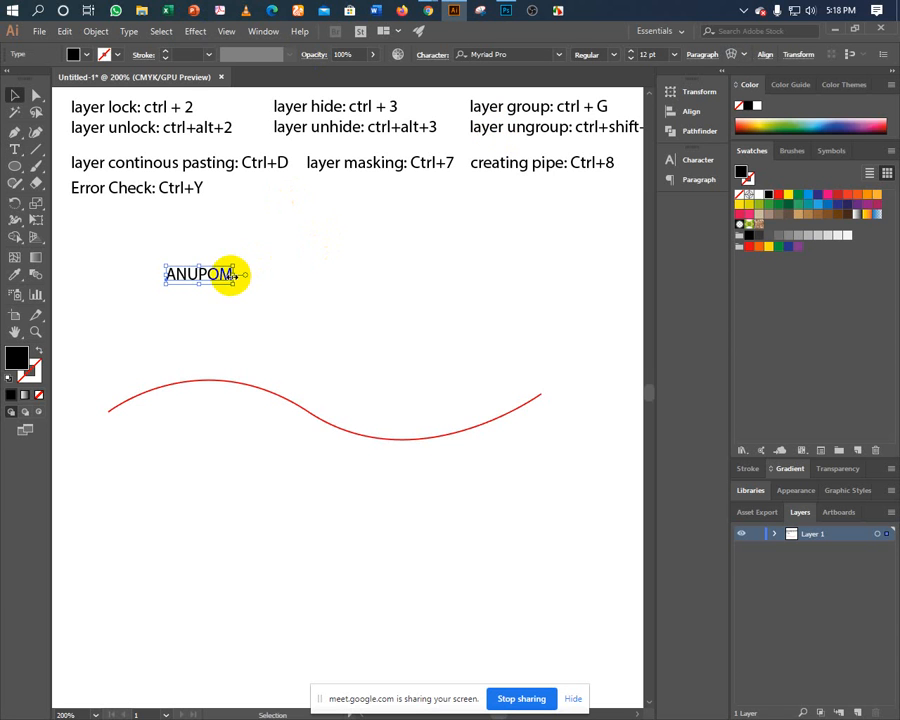
{"action": "left_click_drag", "start_coordinate": [233, 273], "coordinate": [356, 274]}
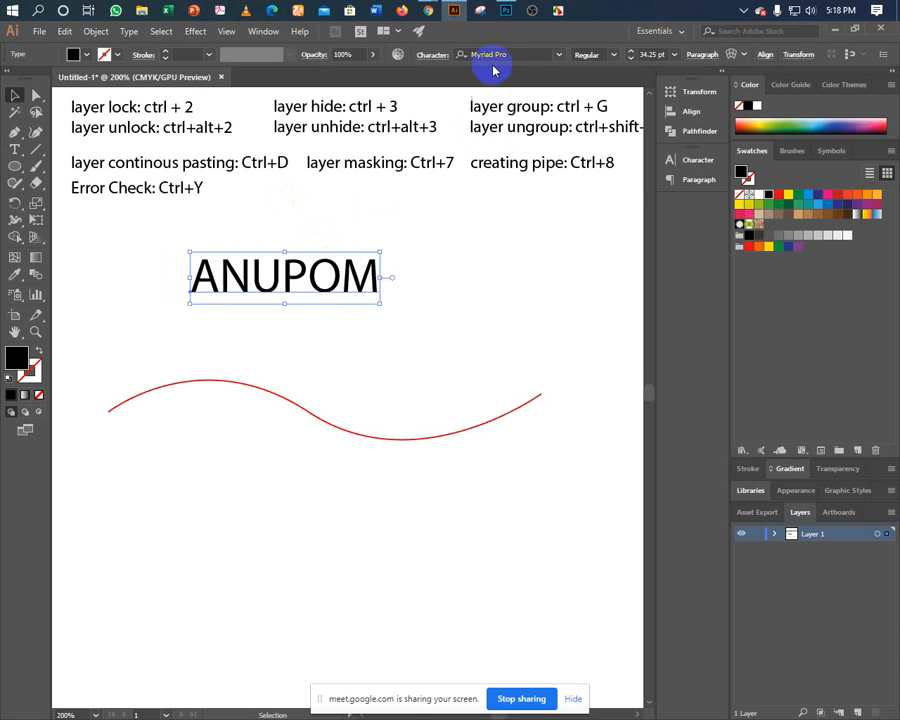
- Set the name text's font to Montserrat Black
{"action": "left_click", "coordinate": [525, 58]}
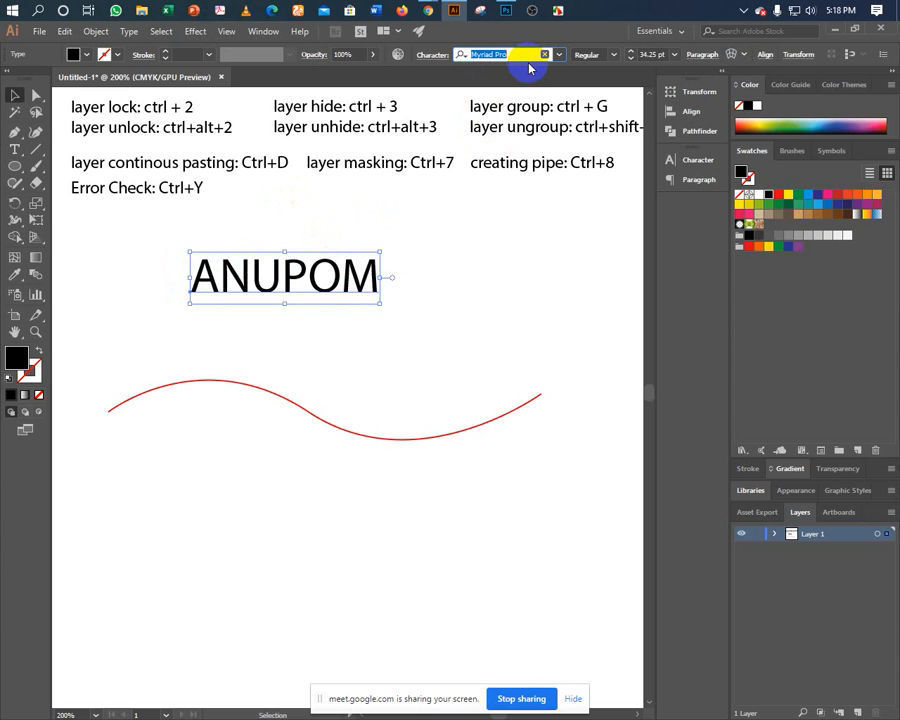
{"action": "type", "text": "MONT"}
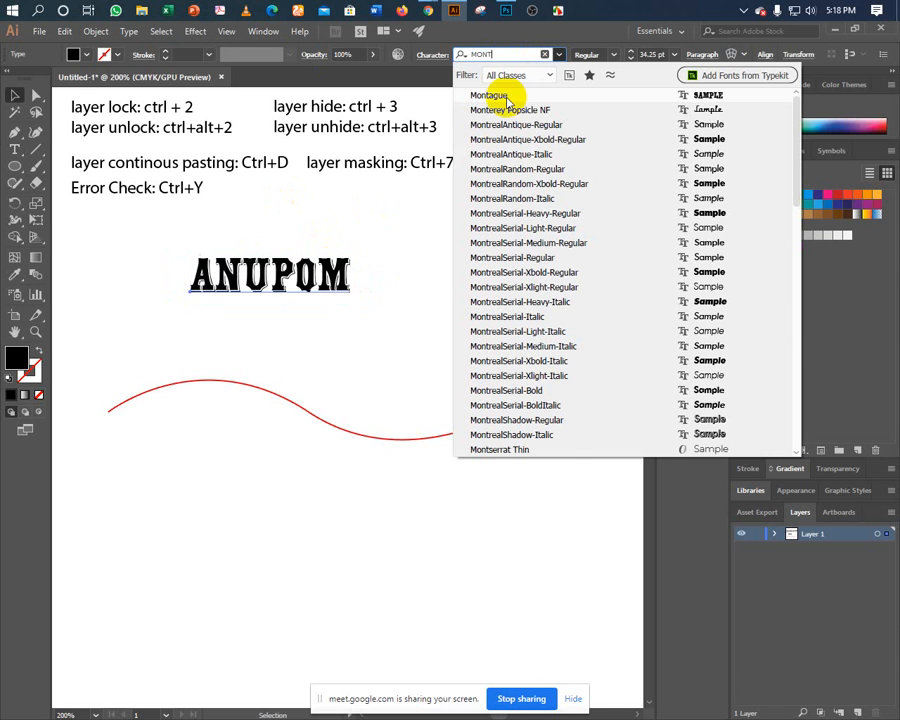
{"action": "type", "text": "S"}
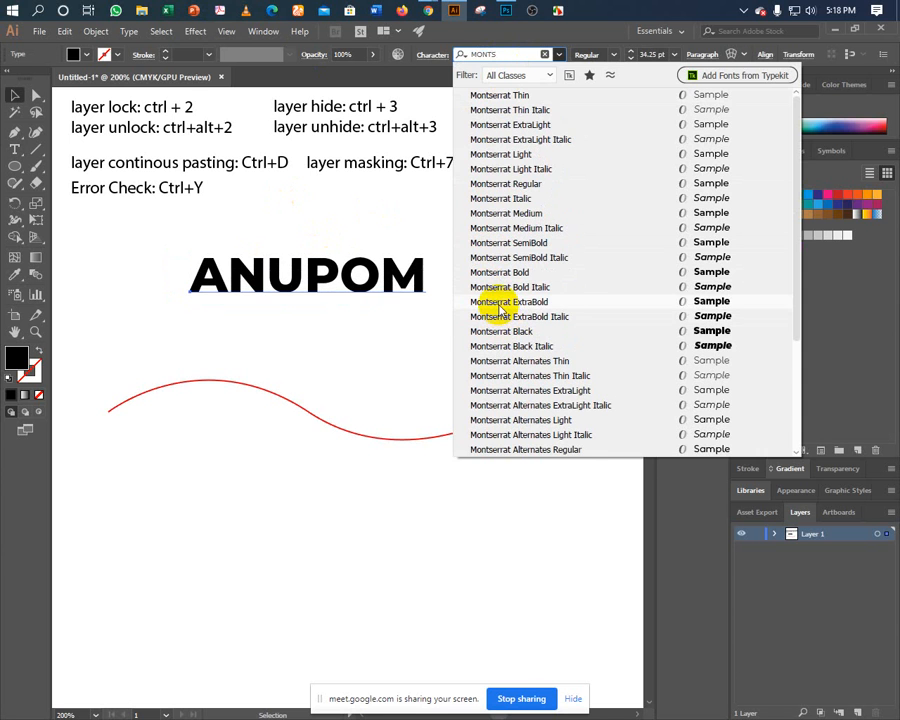
{"action": "left_click", "coordinate": [500, 333]}
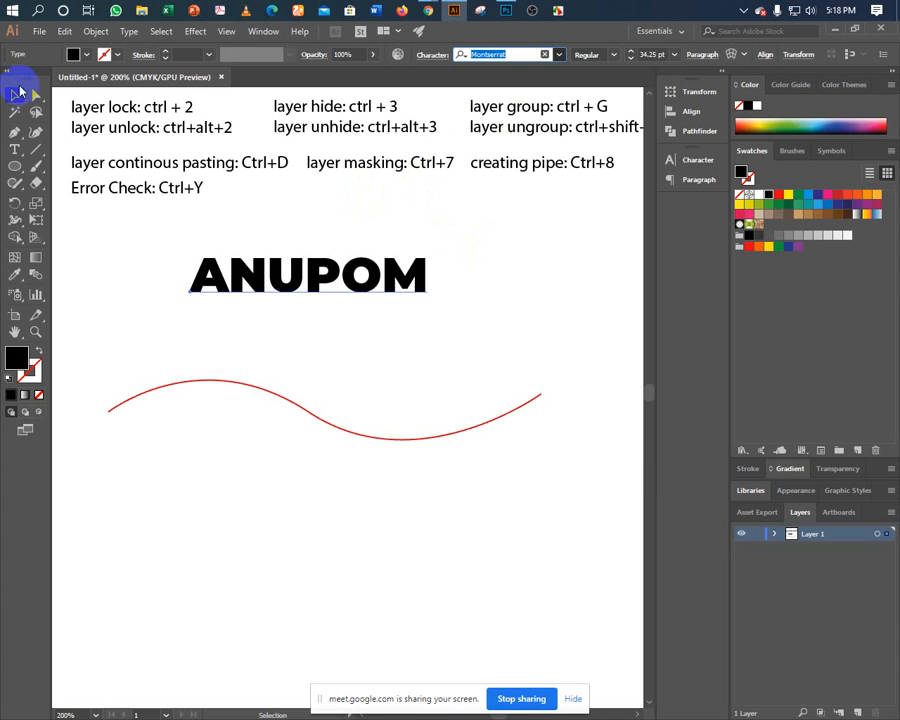
{"action": "left_click", "coordinate": [15, 97]}
{"action": "left_click", "coordinate": [194, 264]}
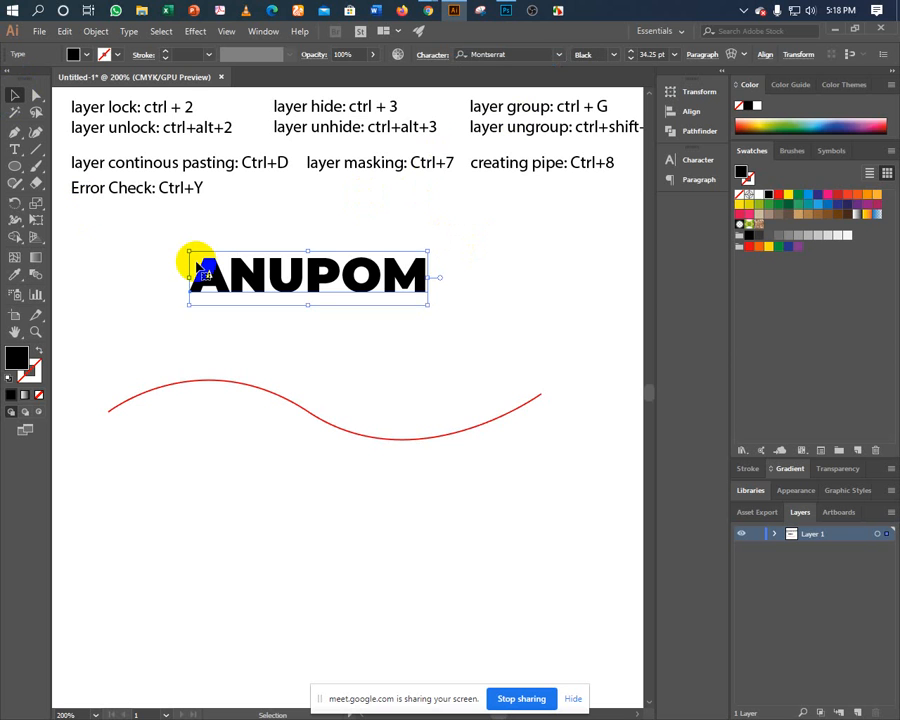
{"action": "left_click", "coordinate": [613, 55]}
{"action": "left_click", "coordinate": [466, 221]}
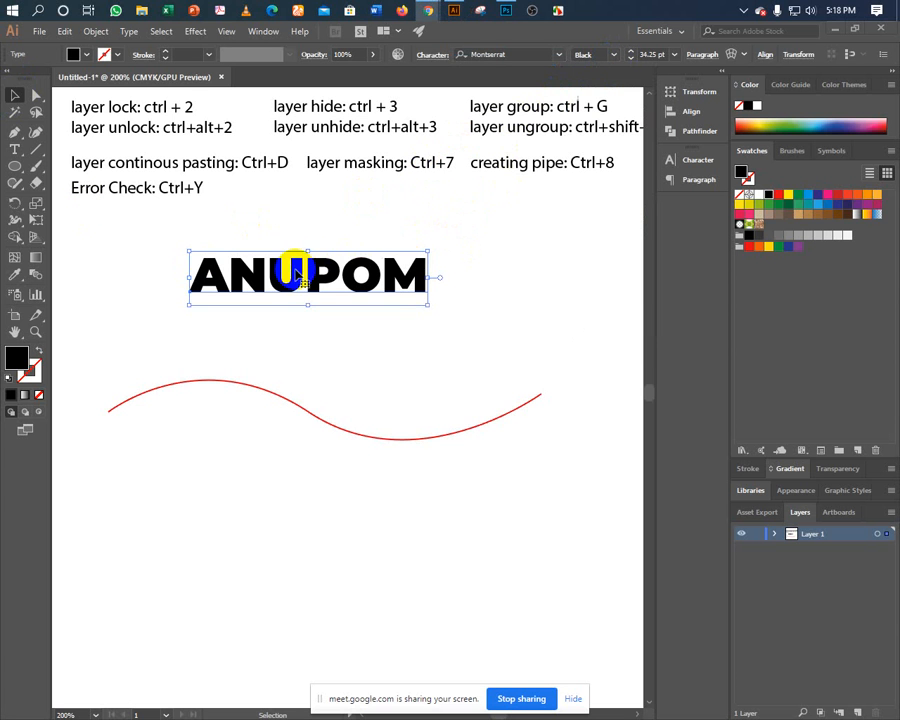
- Duplicate the name text directly below the original and set the copy's font style to Regular
{"action": "left_click_drag", "start_coordinate": [279, 234], "coordinate": [298, 334]}
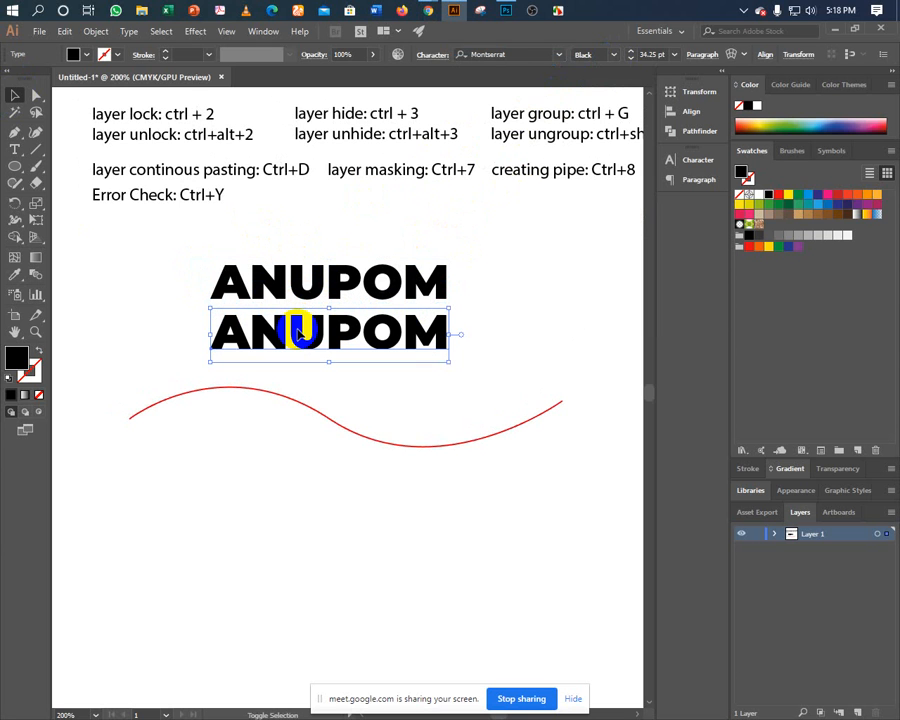
{"action": "left_click", "coordinate": [613, 55]}
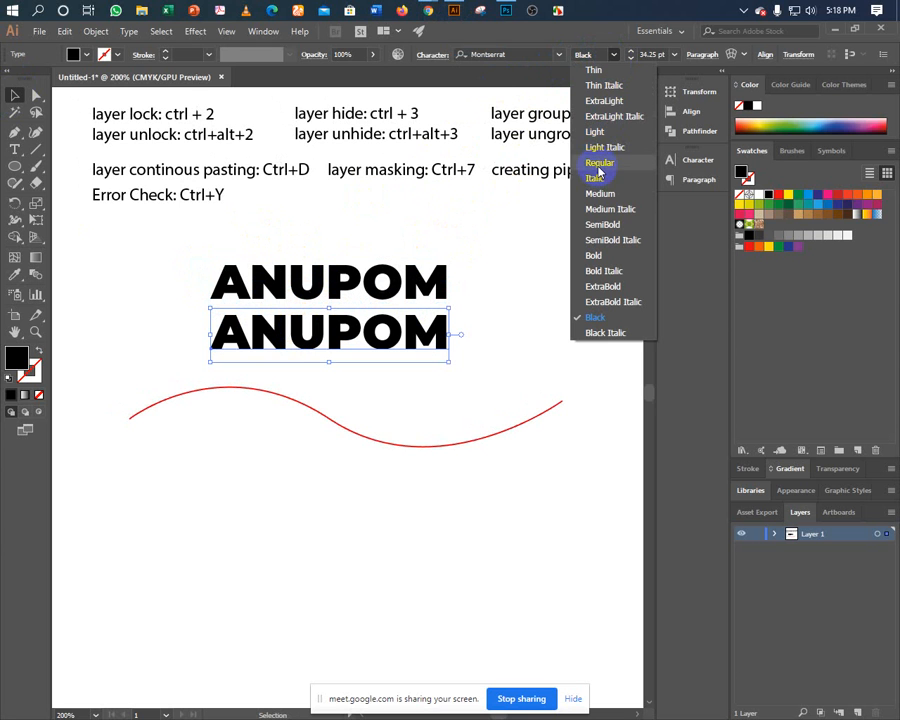
{"action": "left_click", "coordinate": [598, 164]}
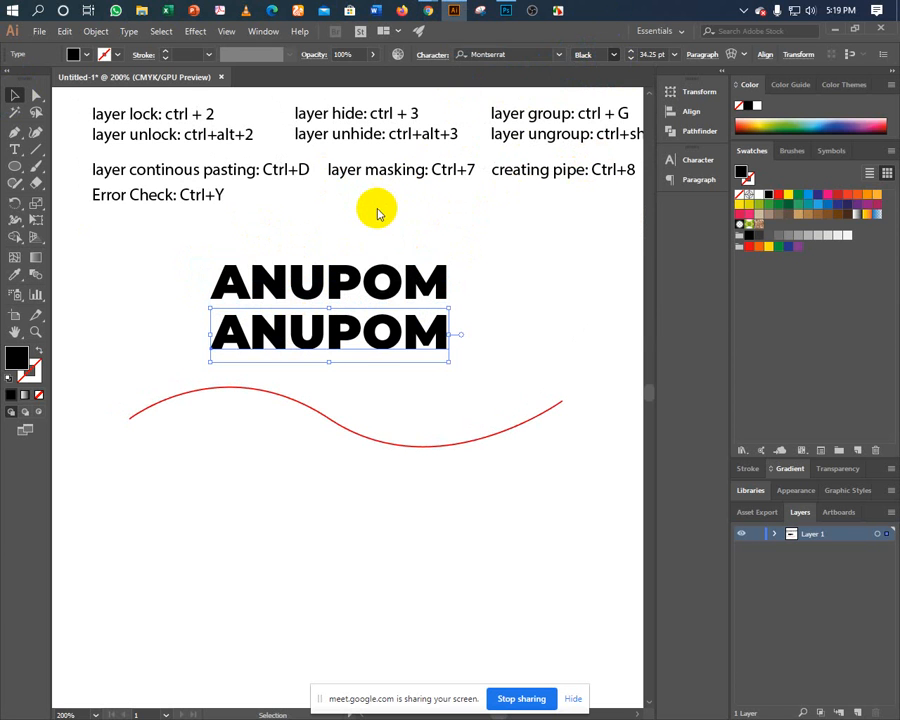
{"action": "left_click", "coordinate": [290, 240]}
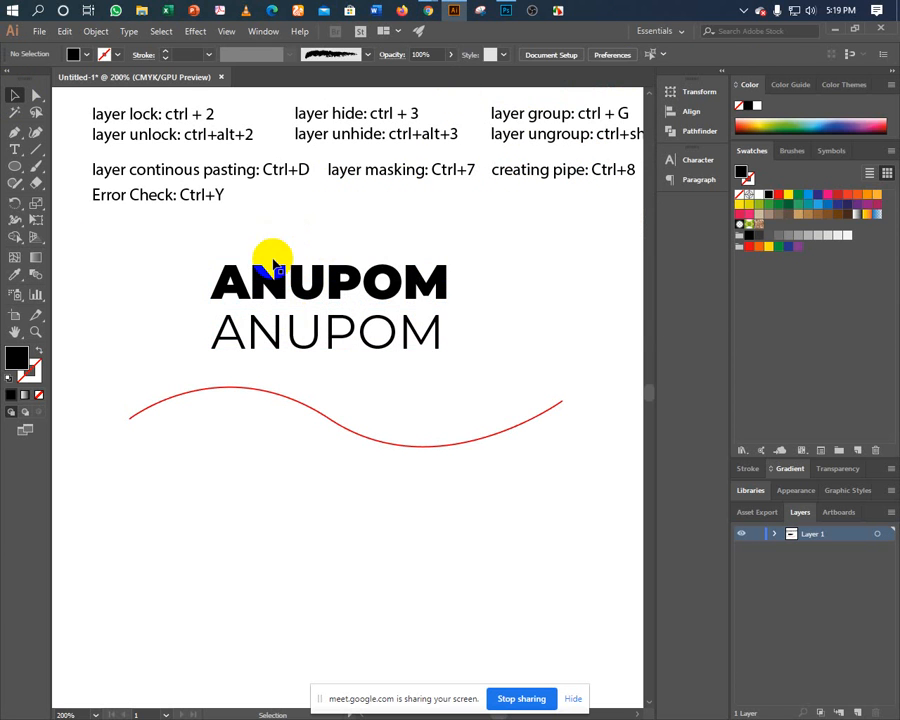
- Increase the upper Black name text to 40 pt
{"action": "left_click", "coordinate": [283, 276]}
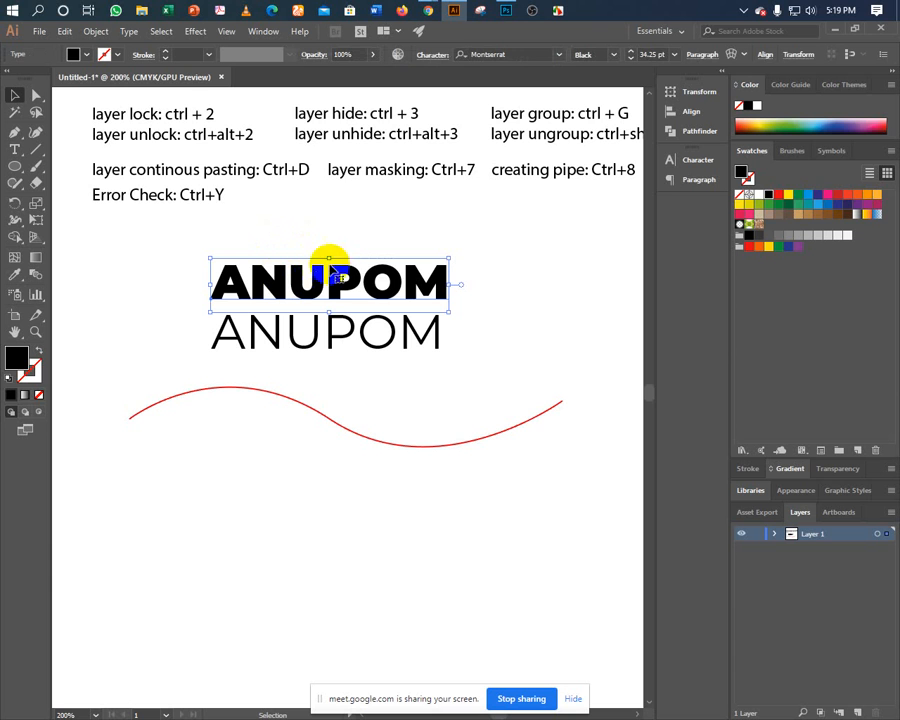
{"action": "left_click", "coordinate": [632, 55]}
{"action": "left_click", "coordinate": [632, 55]}
{"action": "left_click", "coordinate": [632, 55]}
{"action": "left_click", "coordinate": [632, 55]}
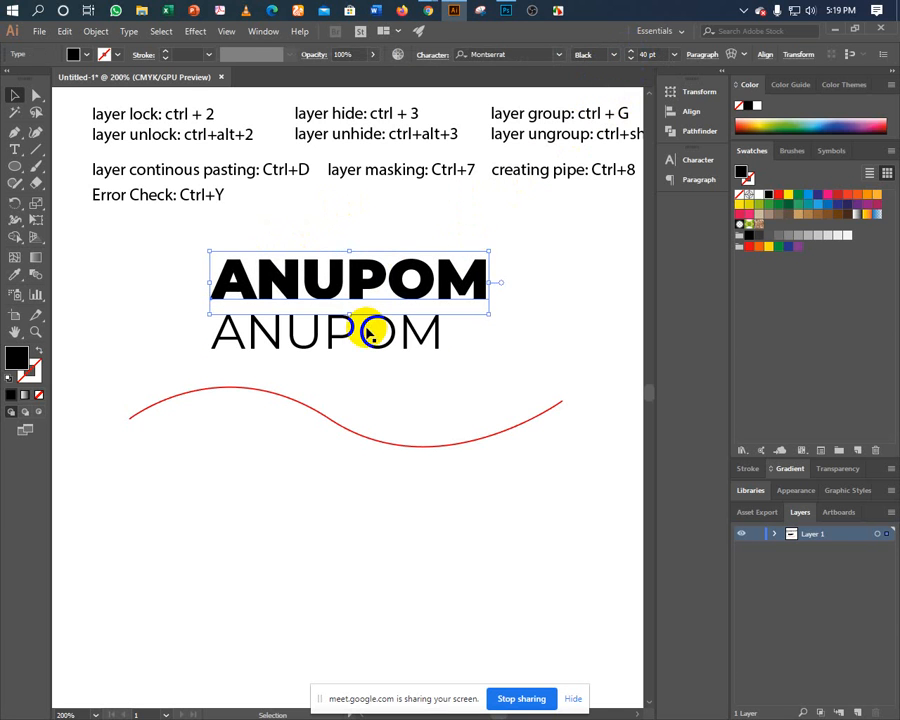
- Reduce the lower Regular name text to about 18 pt and move it up closer beneath the large text
{"action": "left_click", "coordinate": [320, 322]}
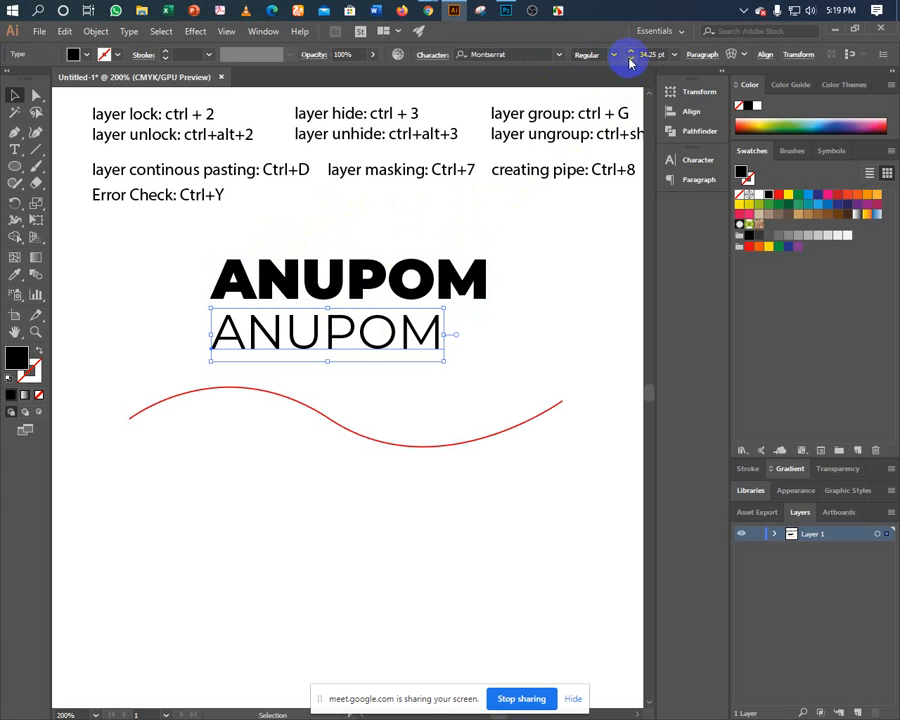
{"action": "left_click", "coordinate": [660, 53]}
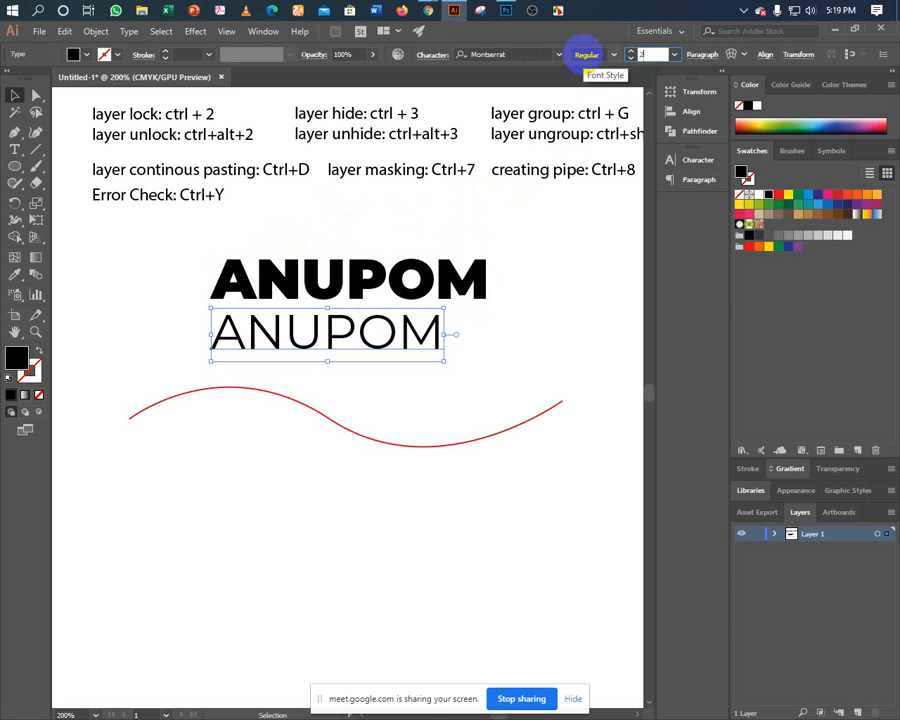
{"action": "type", "text": "20"}
{"action": "key", "text": "Return"}
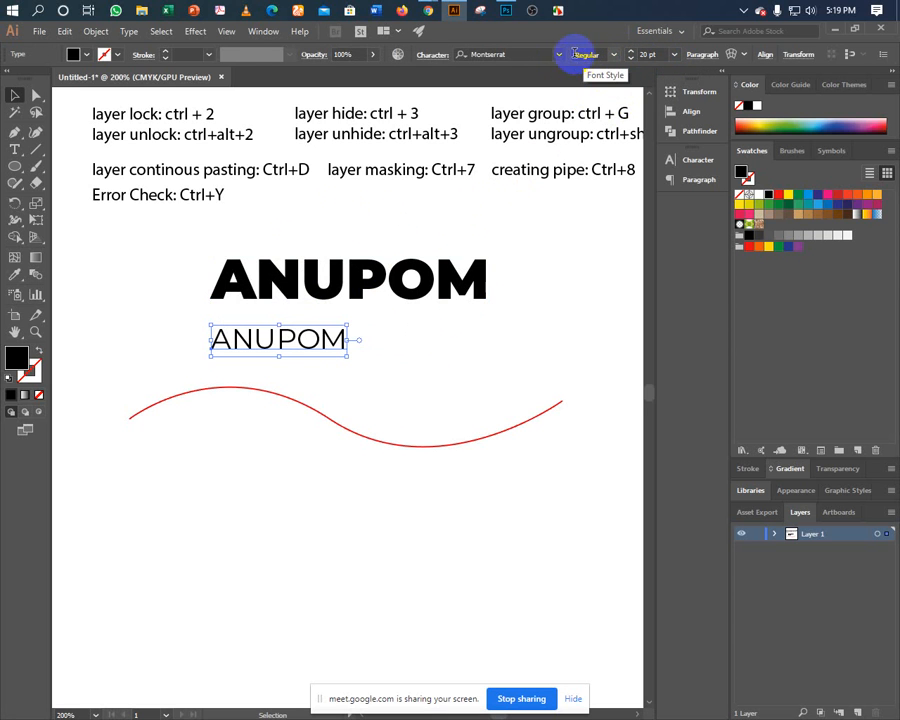
{"action": "left_click", "coordinate": [630, 58]}
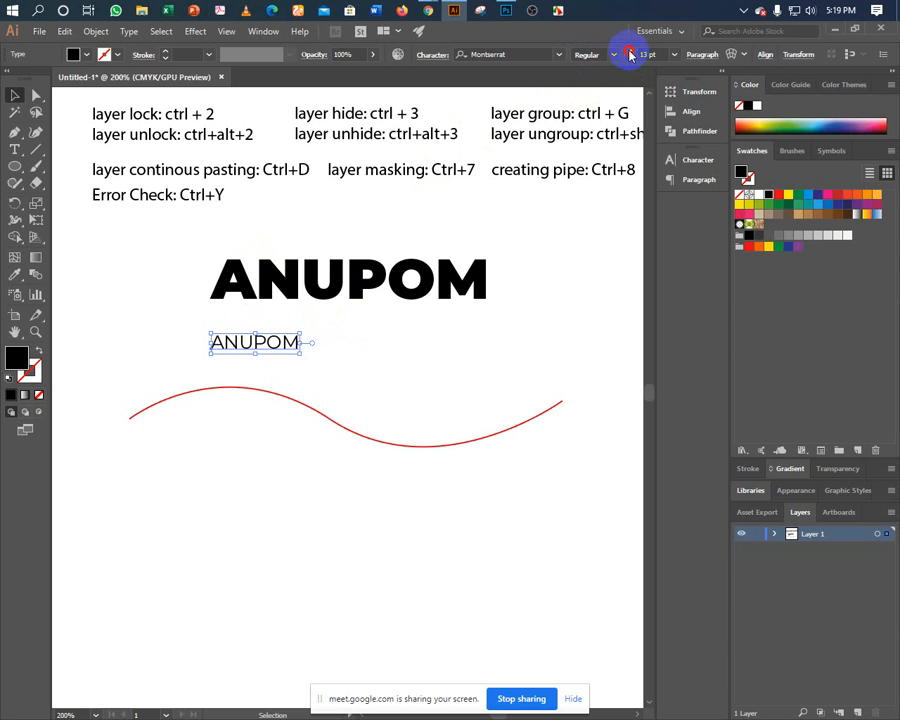
{"action": "left_click", "coordinate": [630, 53]}
{"action": "left_click", "coordinate": [630, 53]}
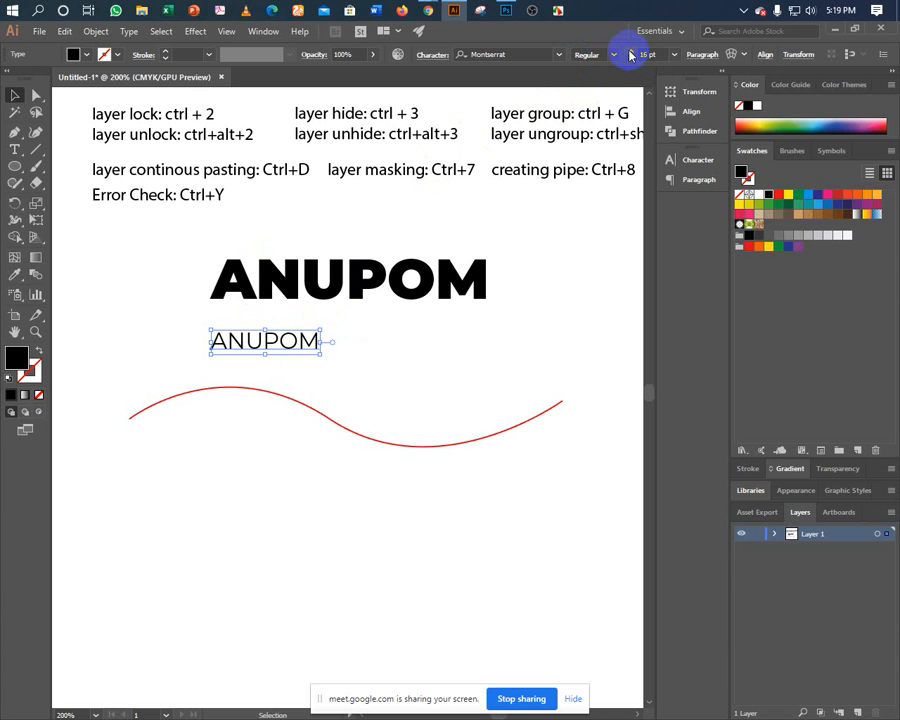
{"action": "left_click", "coordinate": [630, 53]}
{"action": "left_click", "coordinate": [630, 53]}
{"action": "mouse_move", "coordinate": [298, 336]}
{"action": "left_mouse_down"}
{"action": "mouse_move", "coordinate": [280, 336]}
{"action": "mouse_move", "coordinate": [281, 328]}
{"action": "left_mouse_up"}
{"action": "left_click", "coordinate": [362, 330]}
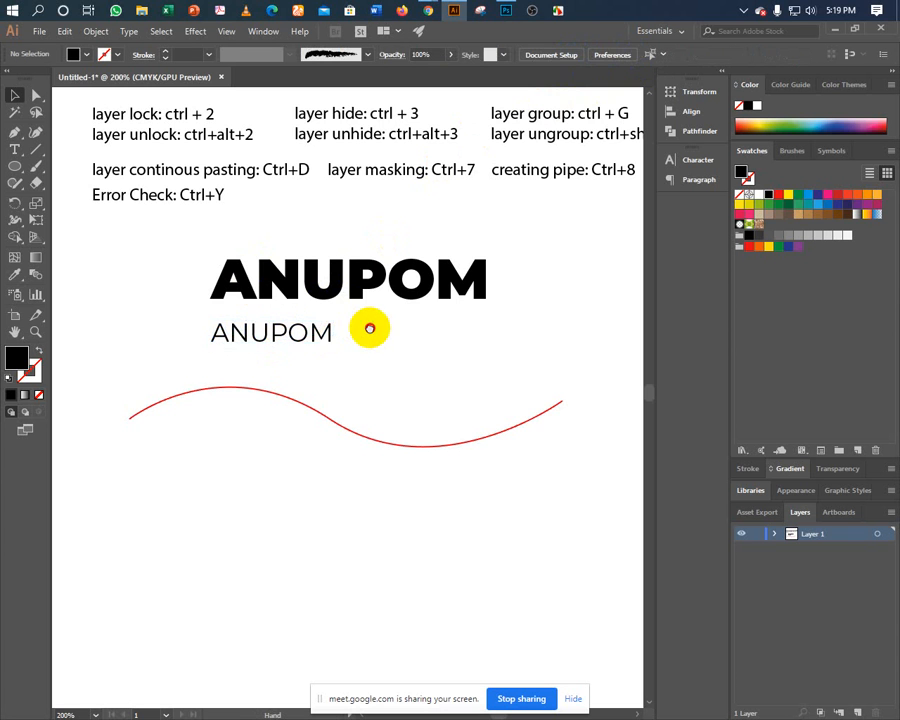
{"action": "scroll", "coordinate": [366, 324], "scroll_direction": "up", "scroll_amount": 1}
{"action": "scroll", "coordinate": [366, 324], "scroll_direction": "right", "scroll_amount": 1}
{"action": "left_click", "coordinate": [302, 318]}
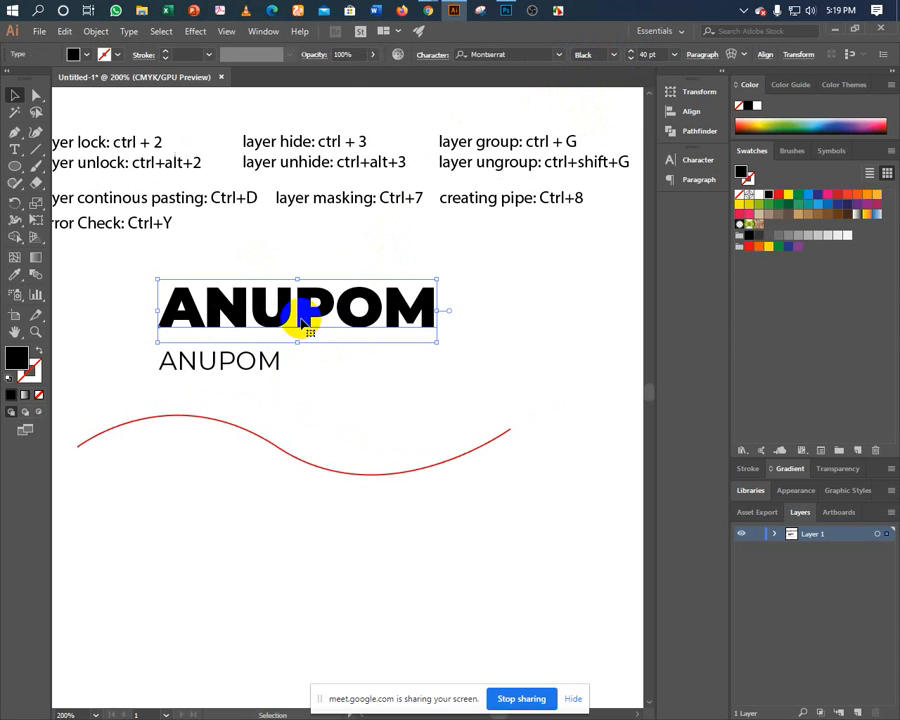
{"action": "left_click", "coordinate": [257, 251]}
{"action": "double_click", "coordinate": [250, 321]}
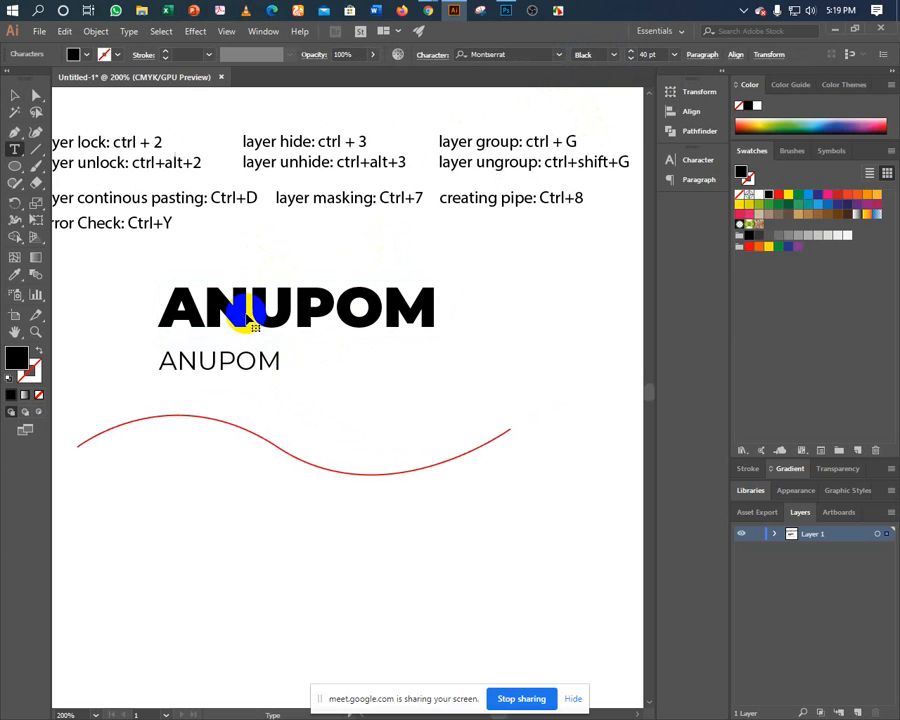
{"action": "left_click_drag", "start_coordinate": [194, 302], "coordinate": [340, 305]}
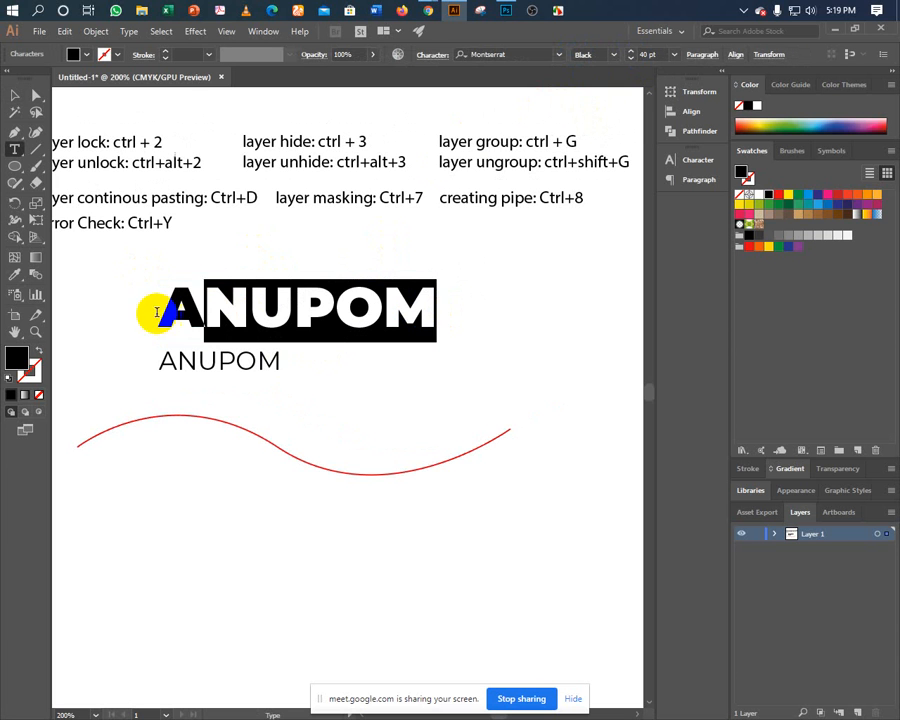
{"action": "left_click_drag", "start_coordinate": [150, 310], "coordinate": [460, 310]}
{"action": "left_click", "coordinate": [15, 95]}
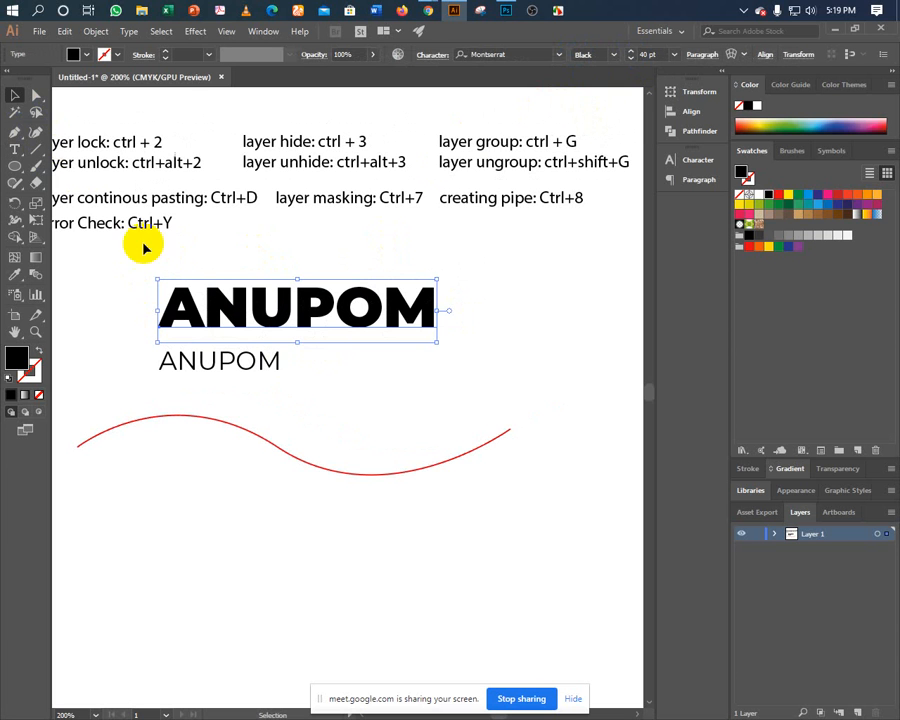
{"action": "left_click", "coordinate": [203, 263]}
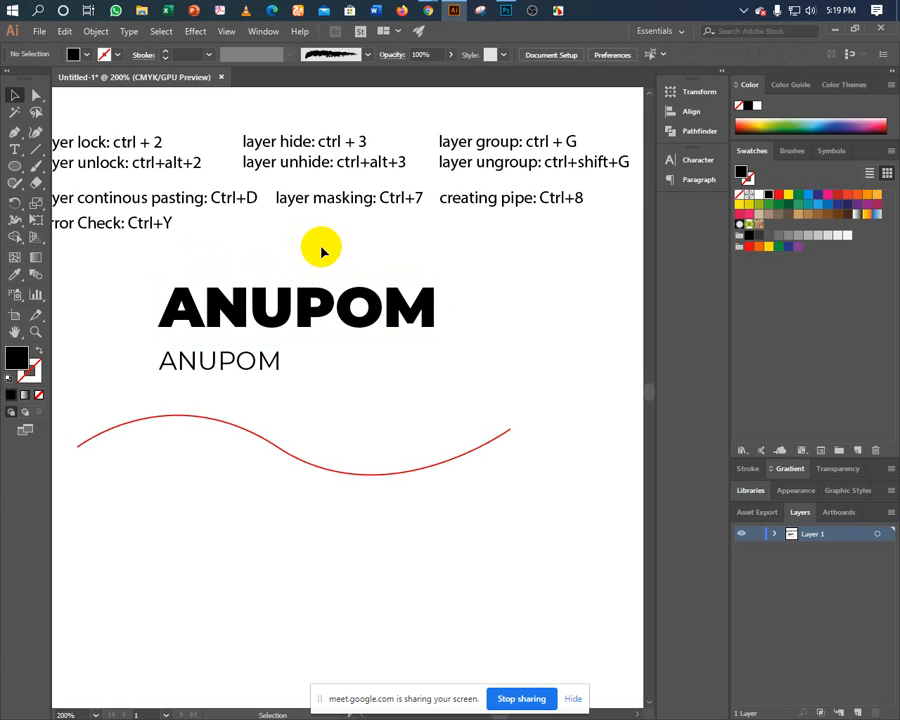
- Convert the large Black name text to outlines and deselect it
{"action": "left_click", "coordinate": [322, 322]}
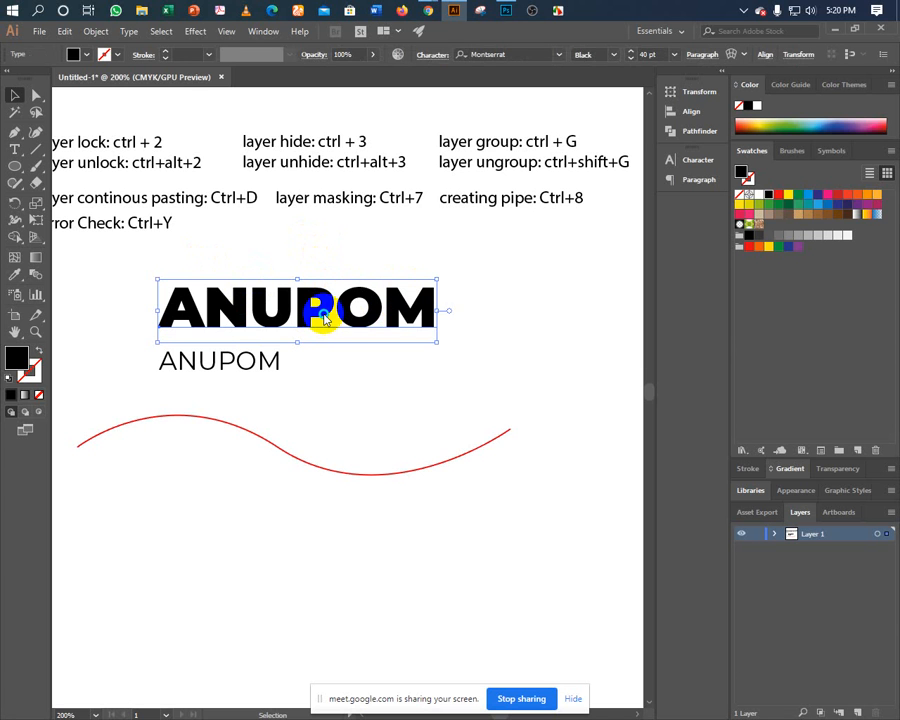
{"action": "right_click", "coordinate": [324, 320]}
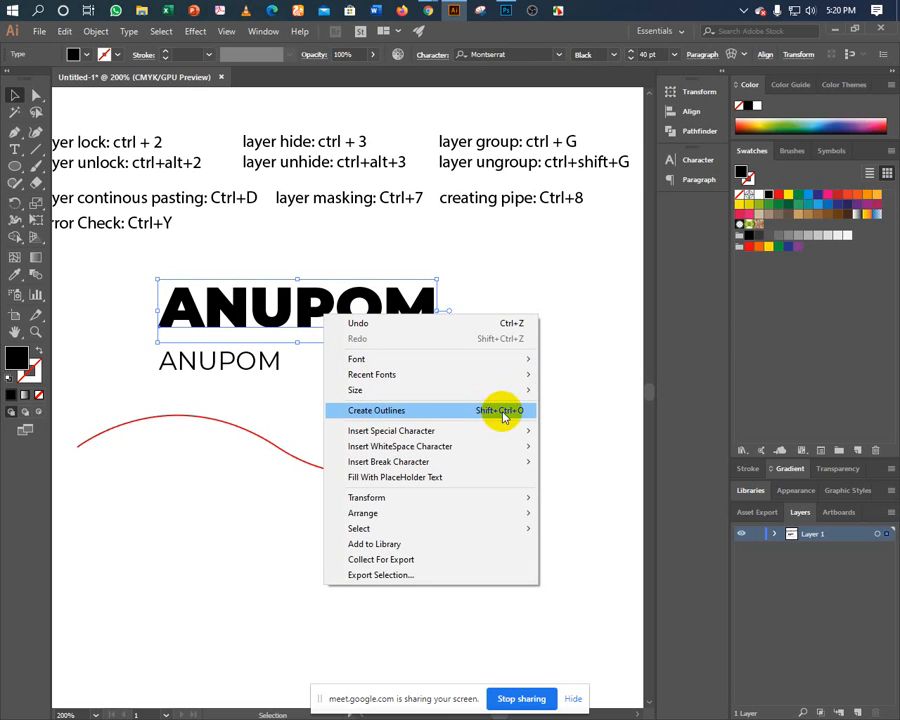
{"action": "left_click", "coordinate": [408, 418]}
{"action": "left_click", "coordinate": [412, 388]}
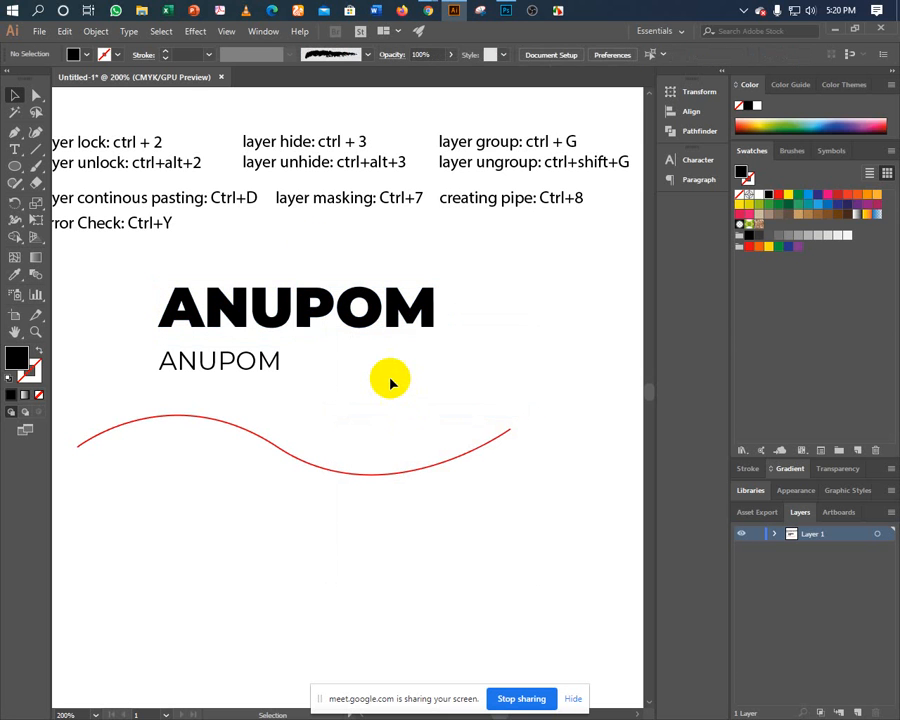
{"action": "left_click", "coordinate": [300, 318]}
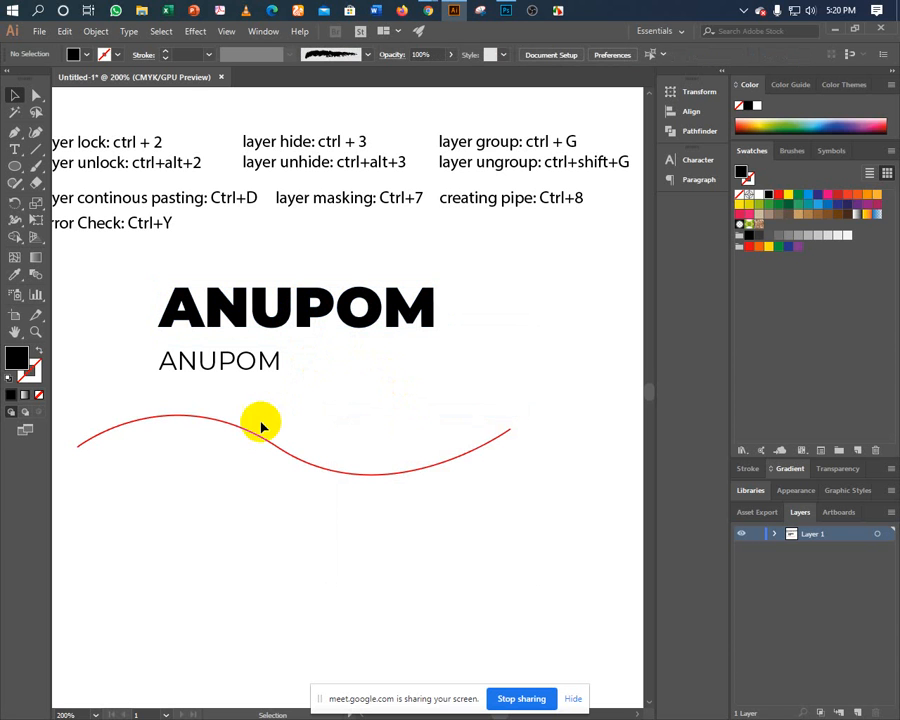
- Increase the stroke weight of the red S-curve below the texts to 5 pt
{"action": "left_click", "coordinate": [283, 459]}
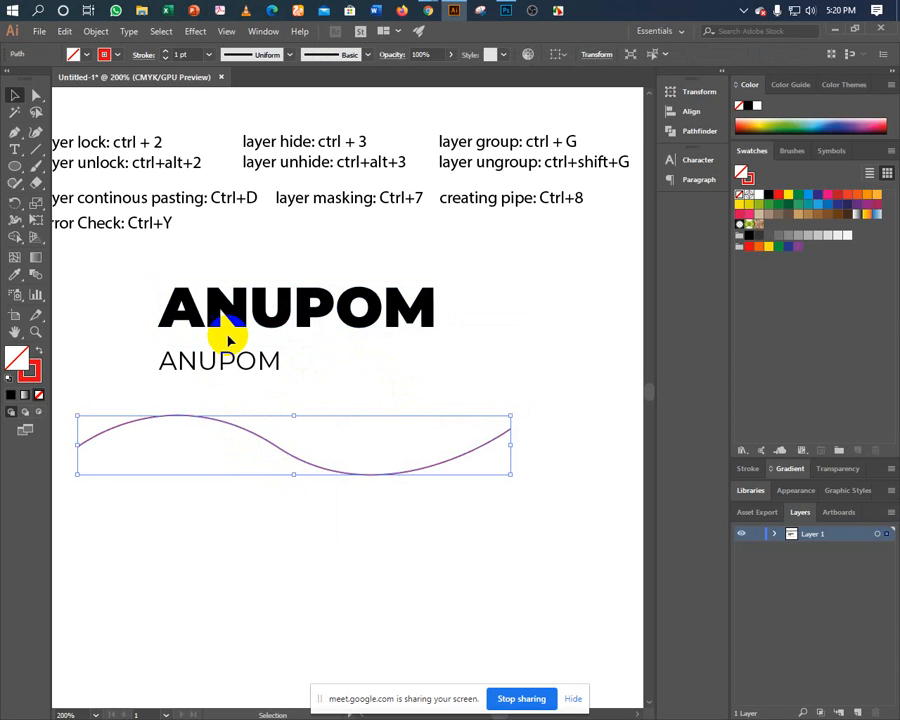
{"action": "left_click", "coordinate": [167, 51]}
{"action": "left_click", "coordinate": [167, 51]}
{"action": "left_click", "coordinate": [167, 51]}
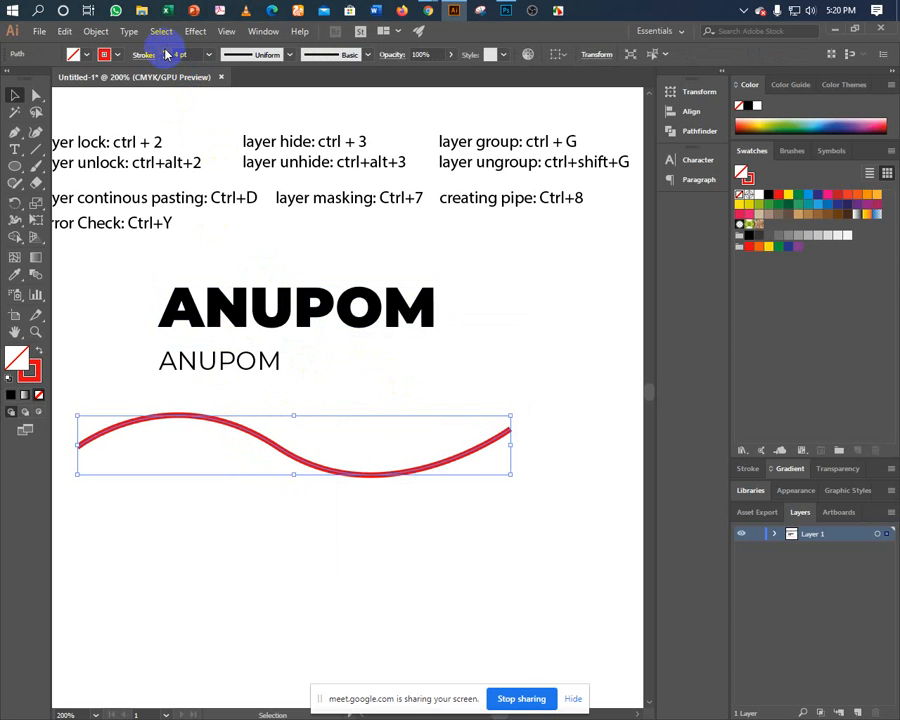
{"action": "left_click", "coordinate": [167, 51]}
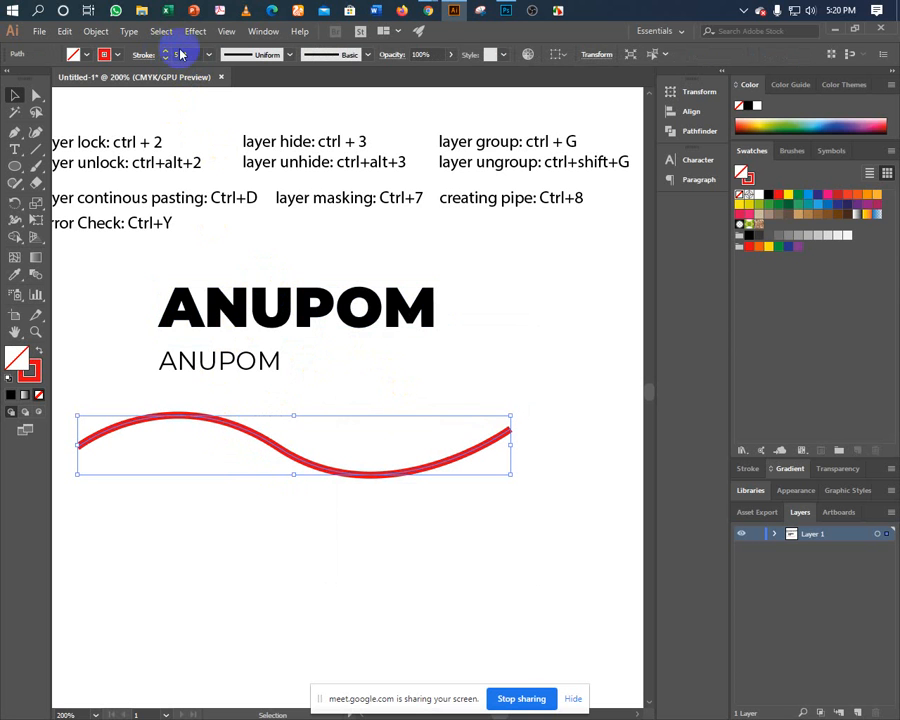
- Apply Width Profile 1 to the red S-curve and set its stroke weight to 7 pt
{"action": "left_click", "coordinate": [255, 55]}
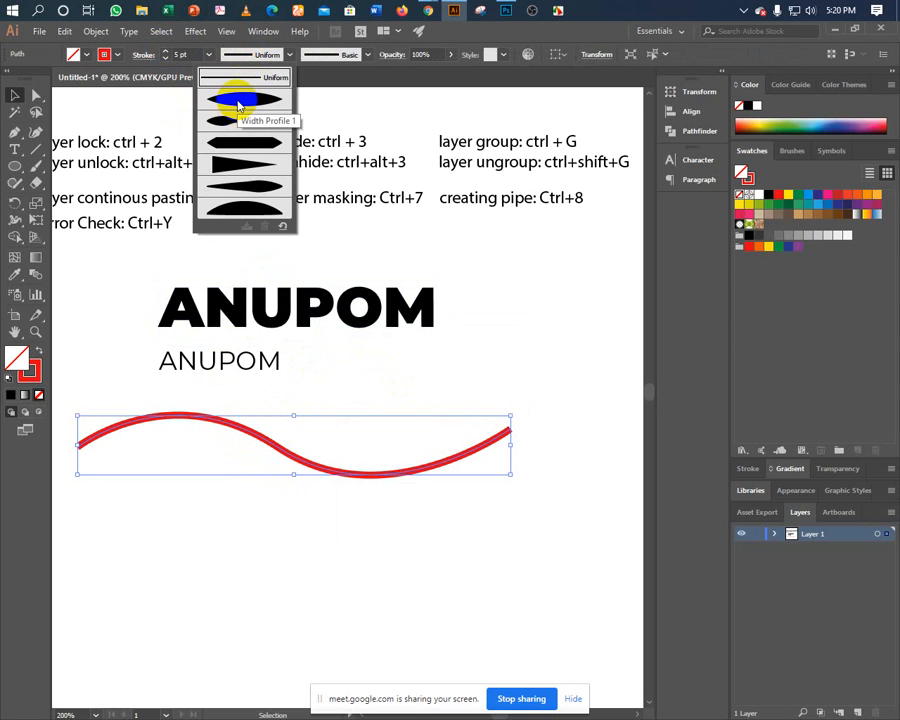
{"action": "left_click", "coordinate": [240, 103]}
{"action": "left_click_drag", "start_coordinate": [118, 390], "coordinate": [177, 458]}
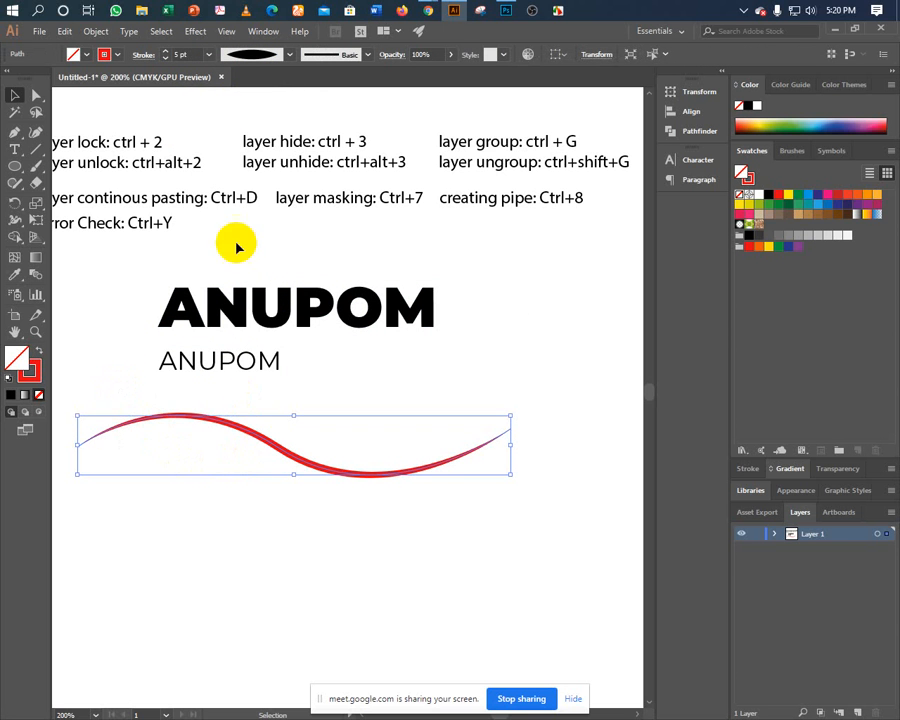
{"action": "left_click", "coordinate": [166, 51]}
{"action": "left_click", "coordinate": [166, 51]}
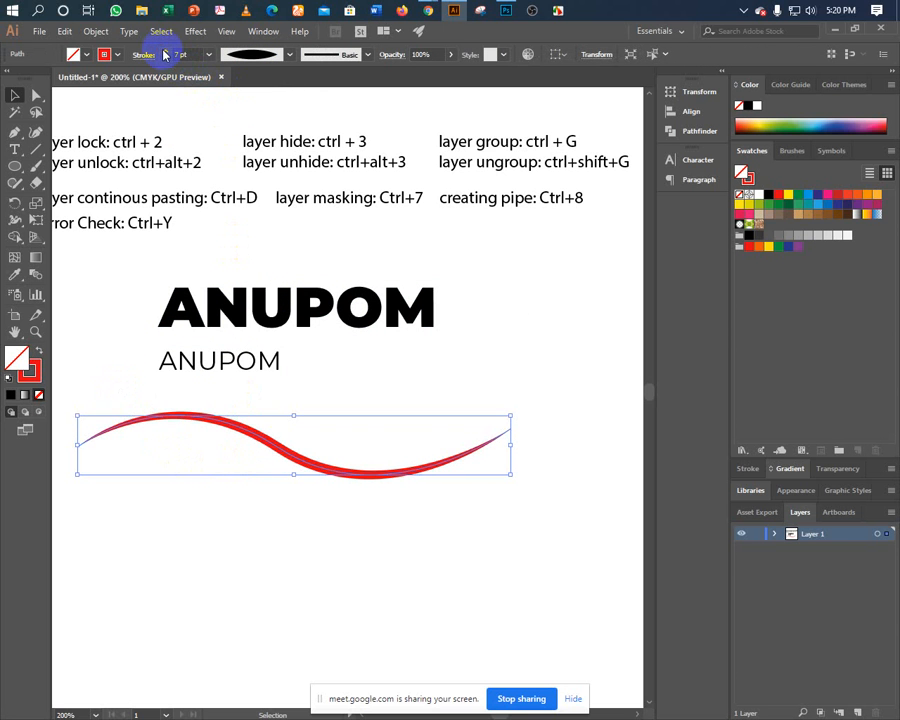
{"action": "left_click", "coordinate": [166, 51]}
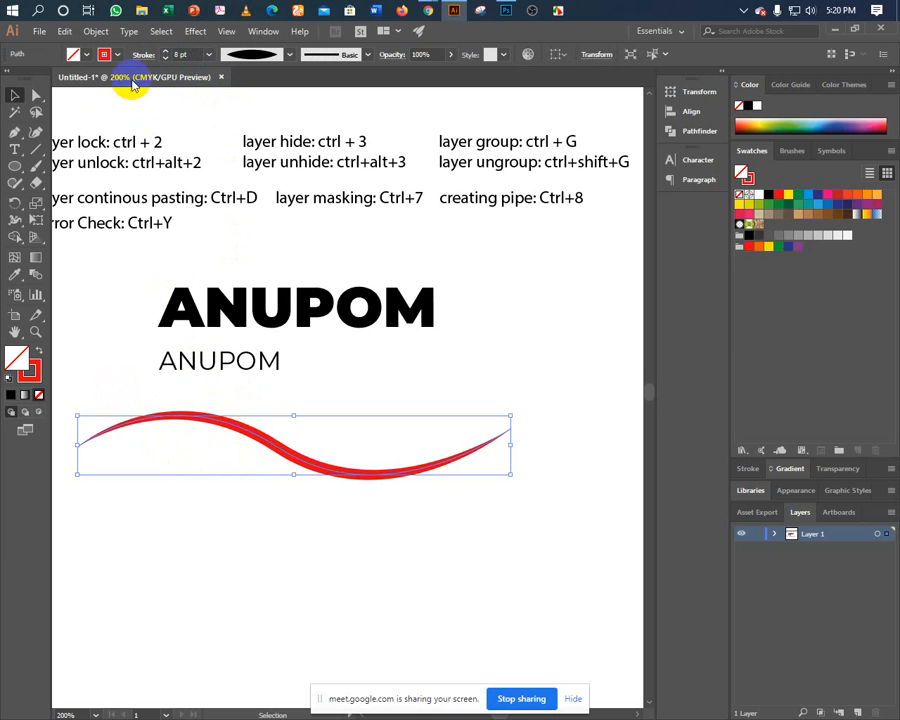
{"action": "left_click", "coordinate": [166, 57]}
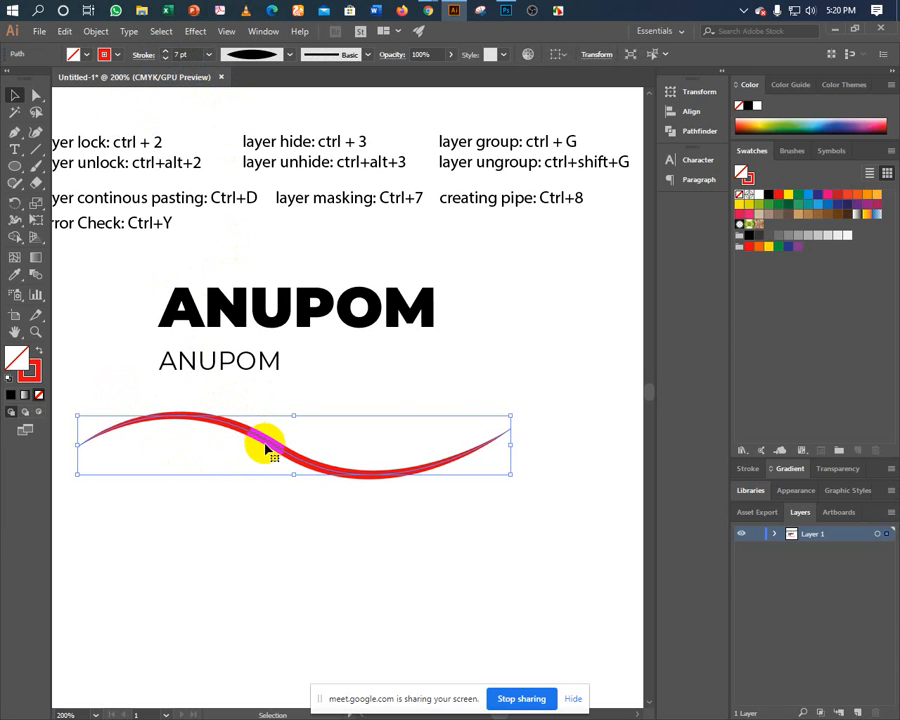
- Move the tapered red curve up across the large name text and try to tilt it slightly counterclockwise
{"action": "mouse_move", "coordinate": [266, 444]}
{"action": "left_mouse_down"}
{"action": "mouse_move", "coordinate": [253, 315]}
{"action": "mouse_move", "coordinate": [250, 332]}
{"action": "left_mouse_up"}
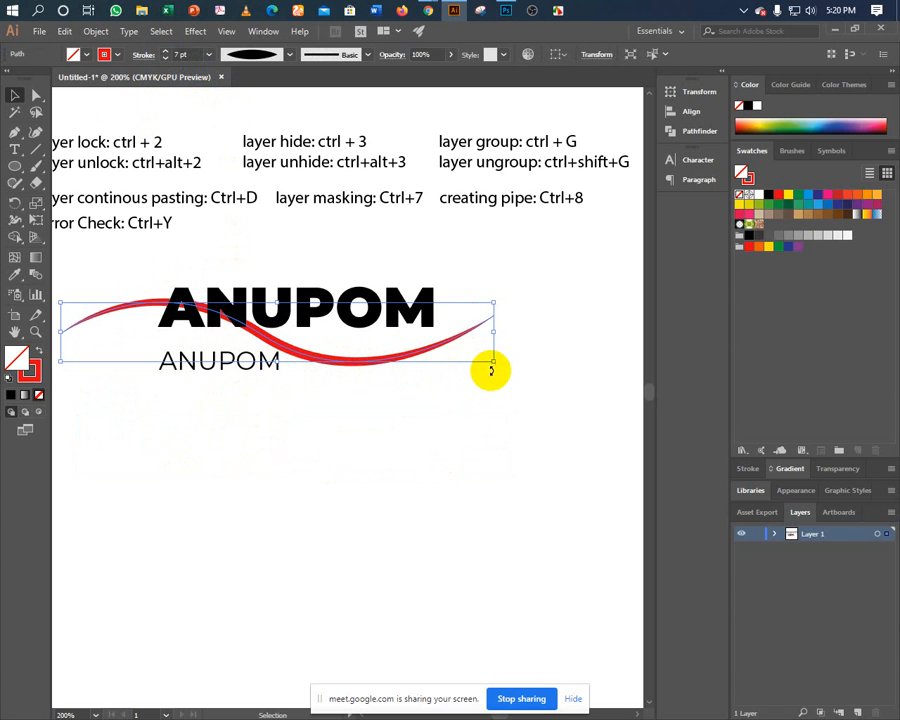
{"action": "left_click_drag", "start_coordinate": [494, 370], "coordinate": [488, 342]}
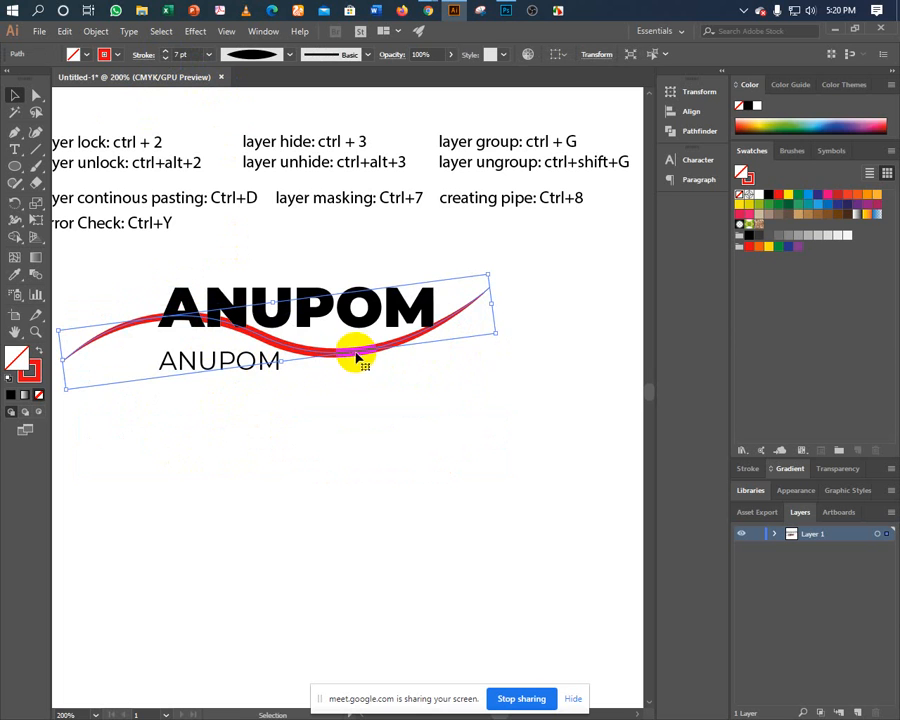
{"action": "left_click_drag", "start_coordinate": [358, 340], "coordinate": [361, 326]}
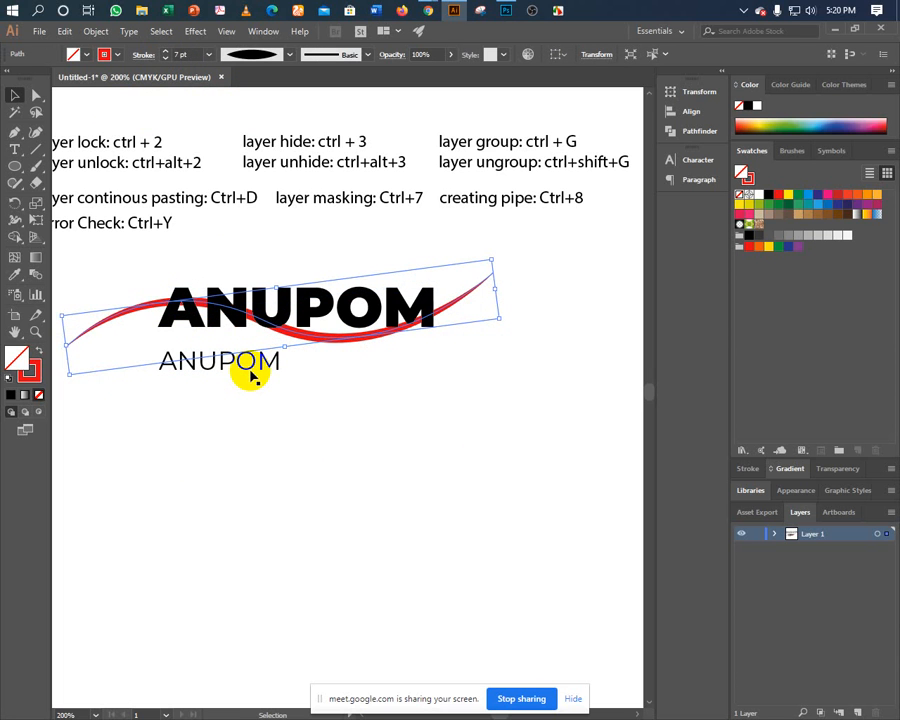
{"action": "key", "text": "ctrl+z"}
{"action": "key", "text": "ctrl+z"}
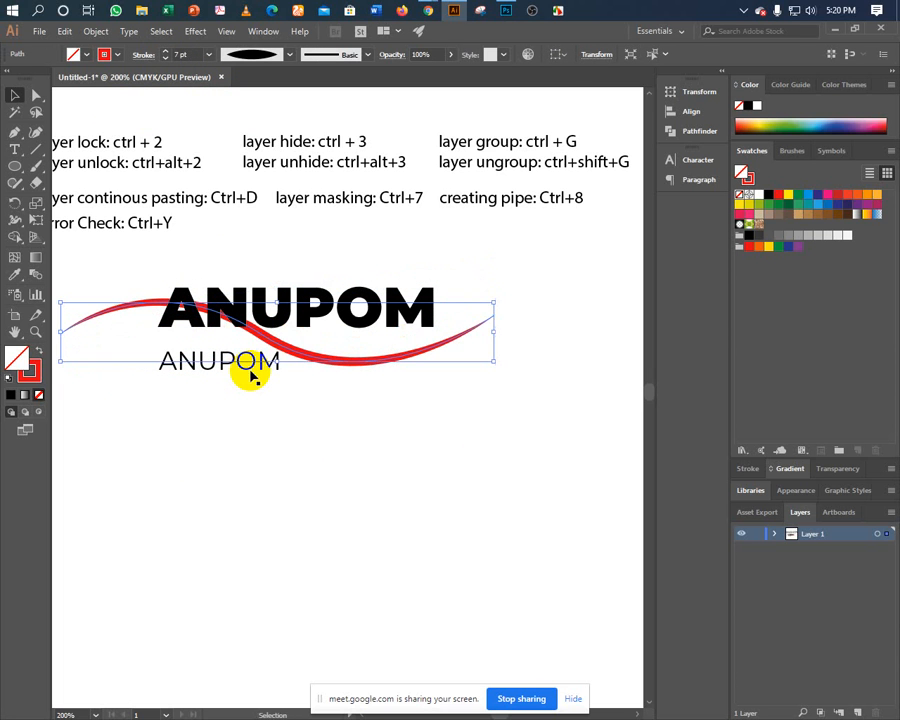
- Flatten the tapered red curve slightly and delete it
{"action": "left_click_drag", "start_coordinate": [272, 362], "coordinate": [280, 347]}
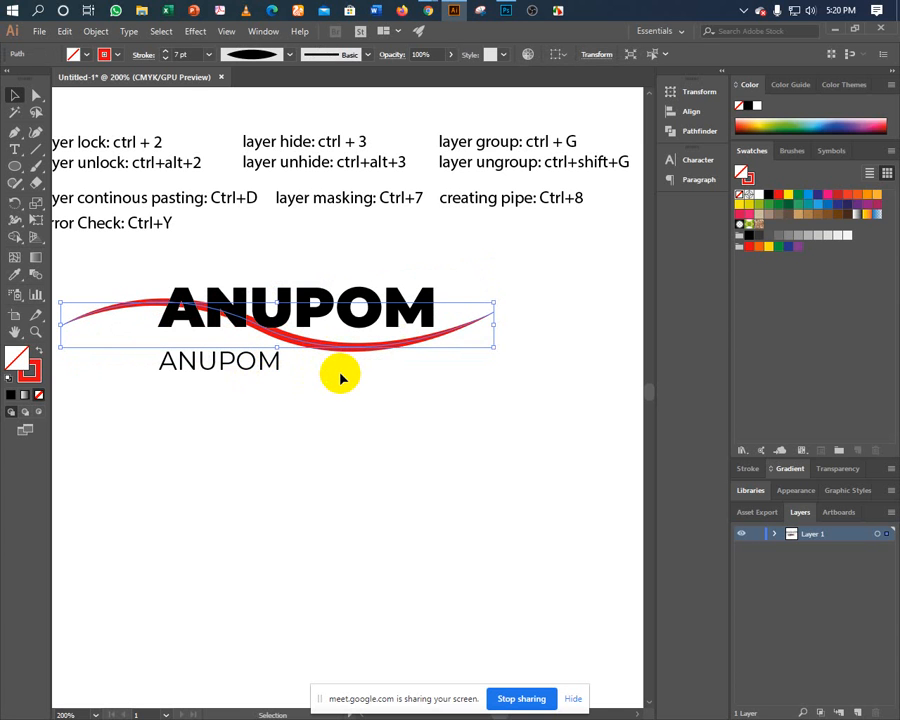
{"action": "key", "text": "Delete"}
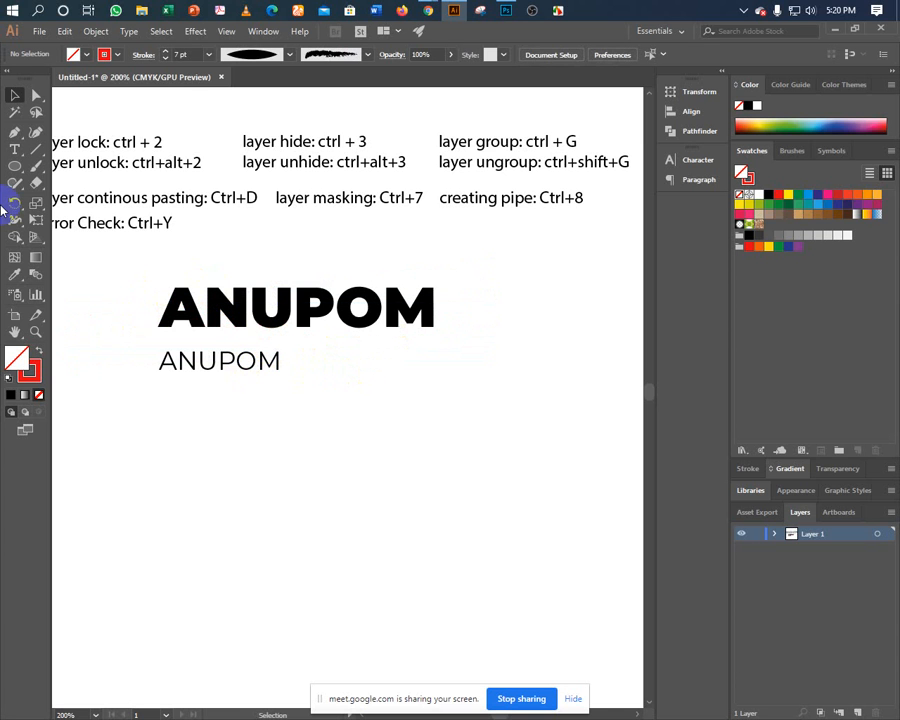
{"action": "left_click", "coordinate": [14, 132]}
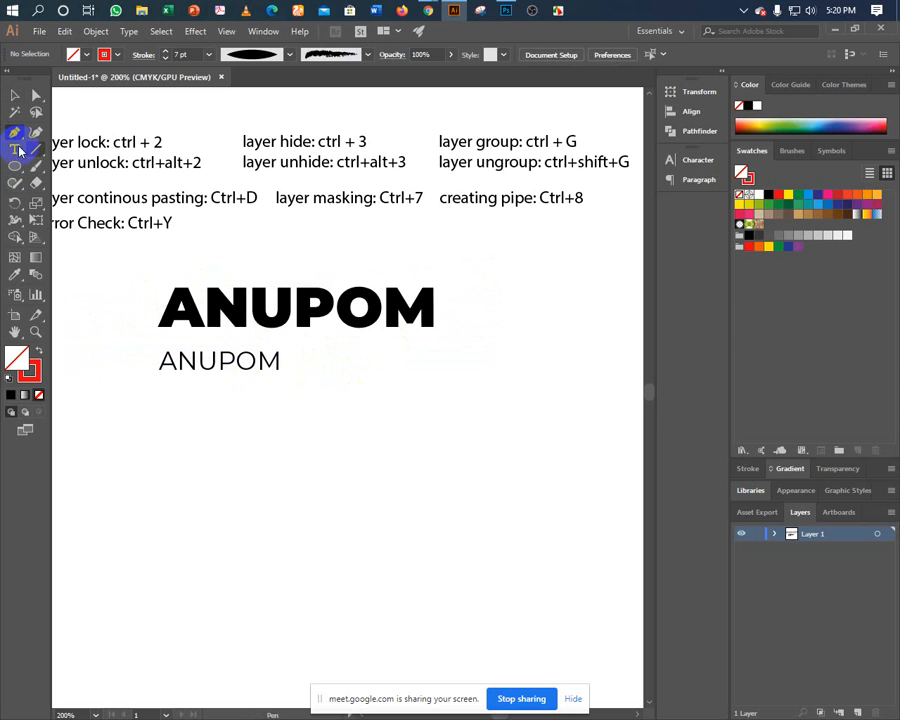
{"action": "left_click", "coordinate": [143, 298]}
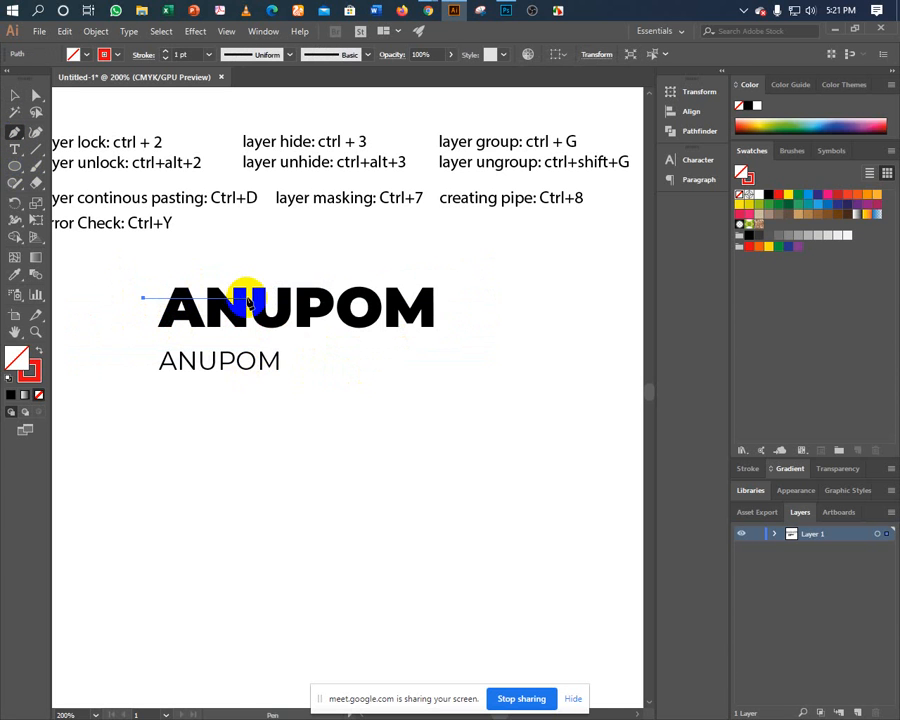
{"action": "left_click_drag", "start_coordinate": [287, 300], "coordinate": [338, 264]}
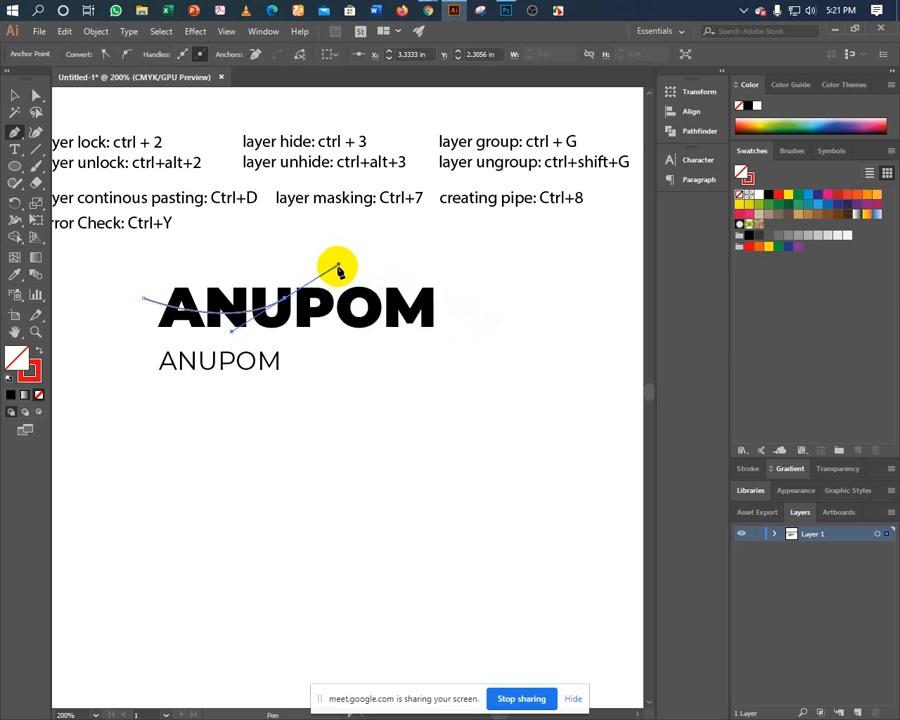
{"action": "left_click", "coordinate": [308, 288]}
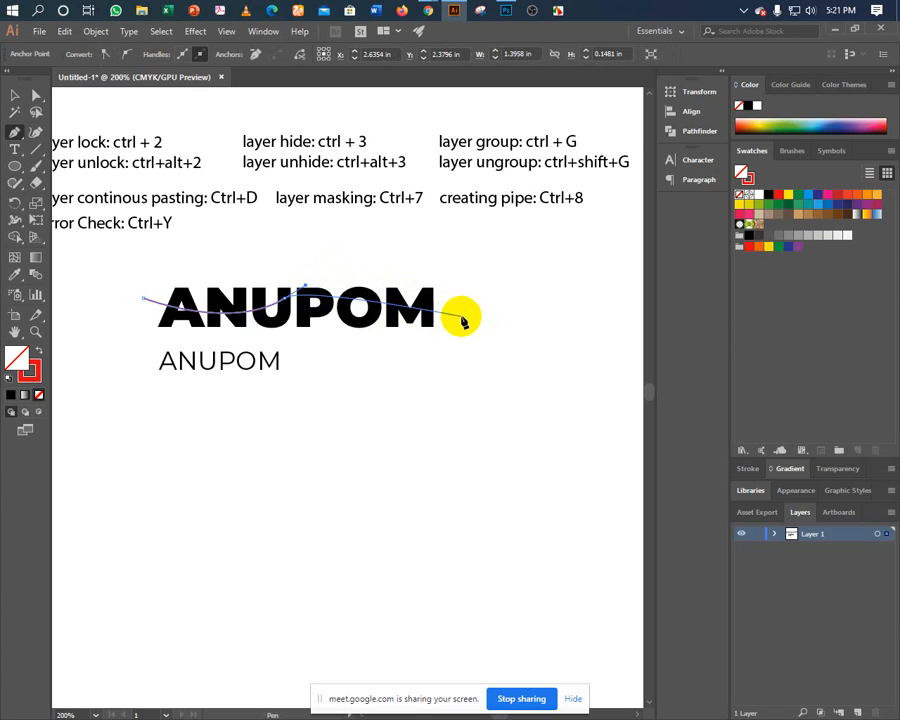
{"action": "left_click_drag", "start_coordinate": [464, 320], "coordinate": [560, 351]}
{"action": "key", "text": "ctrl+z"}
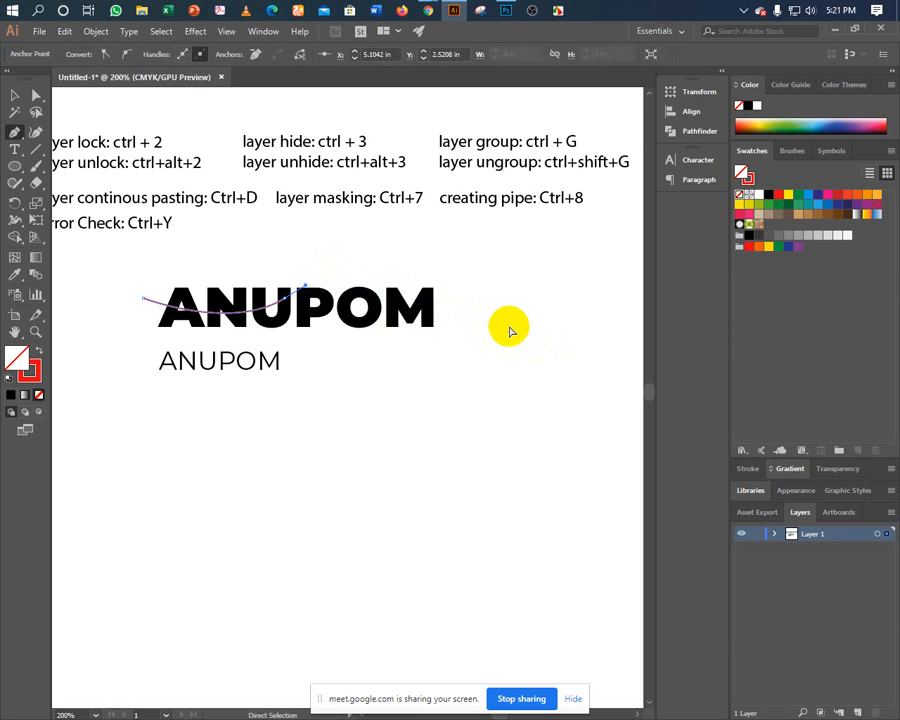
{"action": "key", "text": "ctrl+z"}
{"action": "key", "text": "ctrl+z"}
{"action": "key", "text": "ctrl+z"}
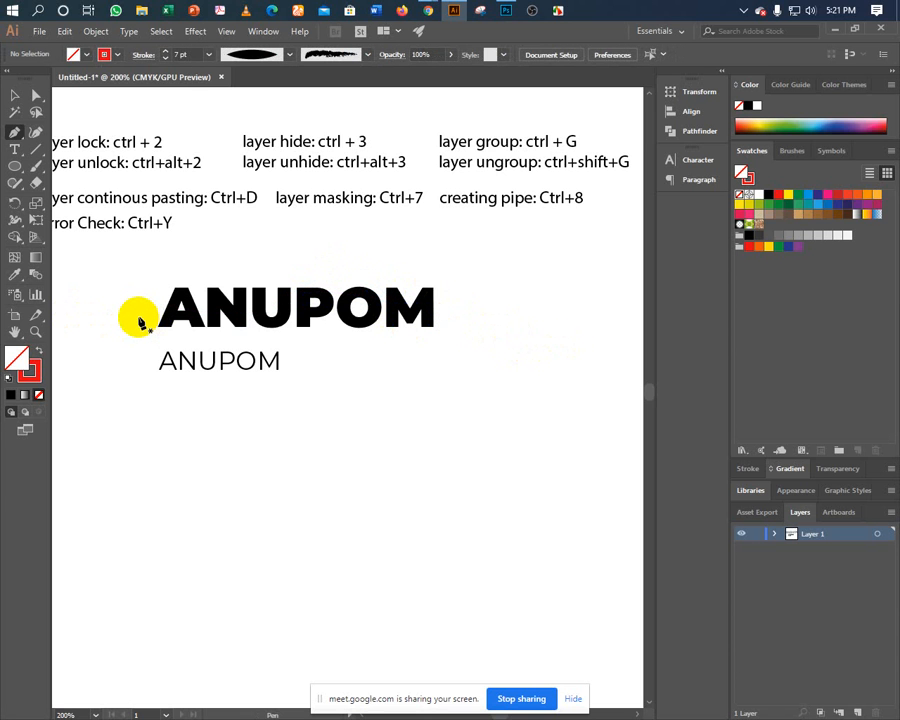
- Draw a shallow red S-curve with the Pen tool across the large name text, extending slightly past both ends
{"action": "left_click", "coordinate": [138, 316]}
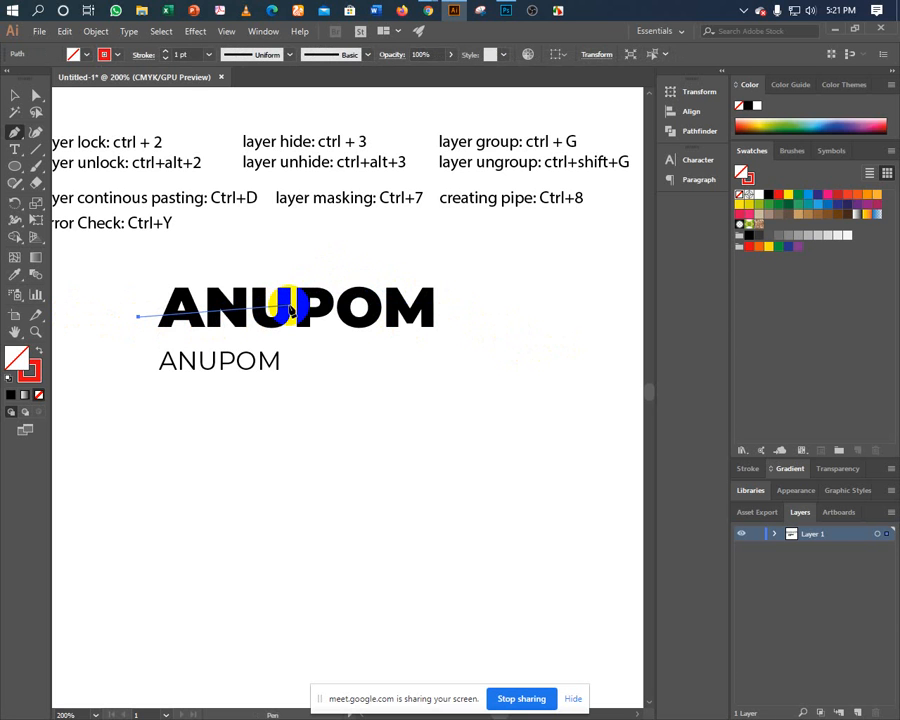
{"action": "left_click_drag", "start_coordinate": [304, 306], "coordinate": [398, 326]}
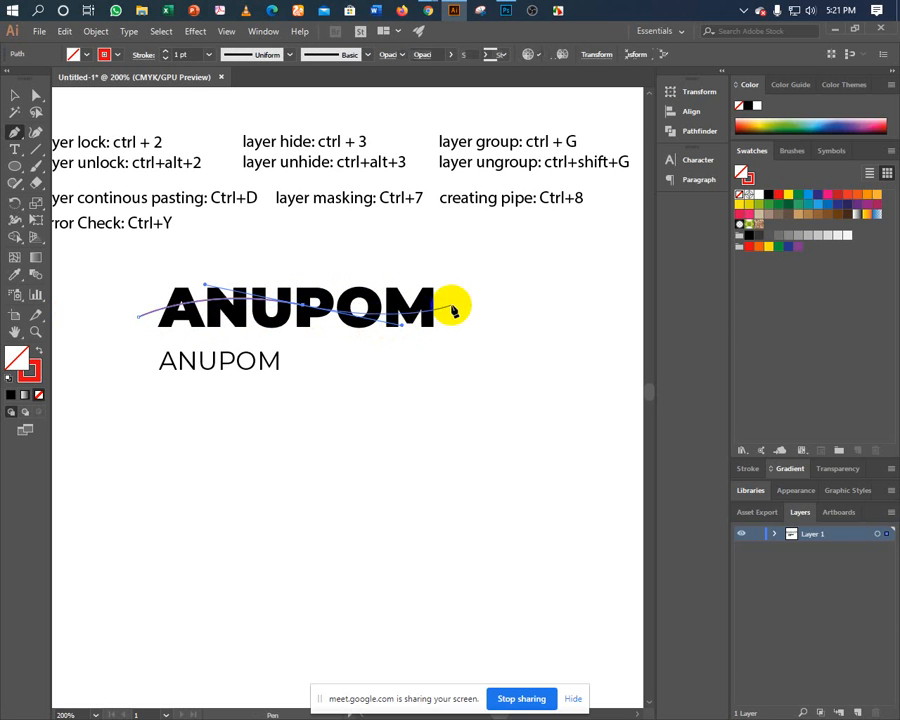
{"action": "left_click_drag", "start_coordinate": [462, 299], "coordinate": [502, 282]}
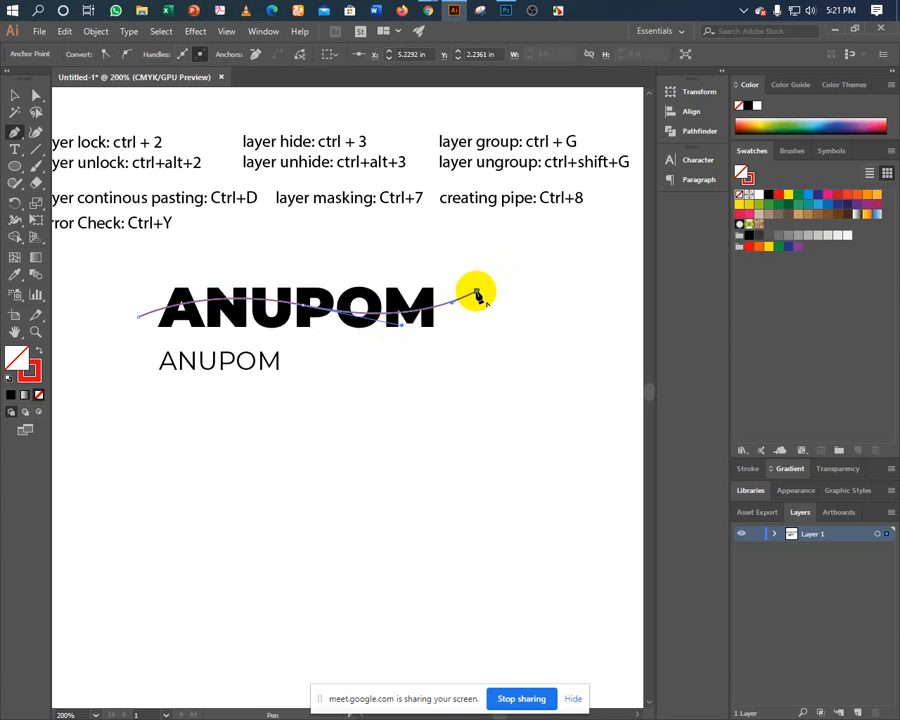
{"action": "key", "text": "v"}
{"action": "left_click", "coordinate": [382, 245]}
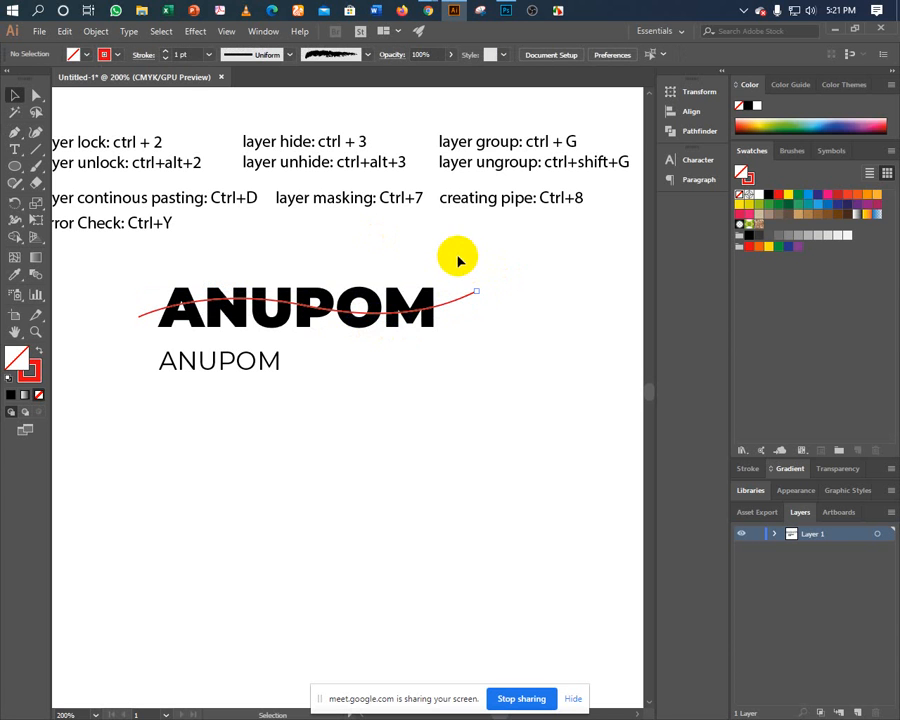
- Set the stroke weight of the new red curve across the large name text to 4 pt
{"action": "left_click", "coordinate": [470, 296]}
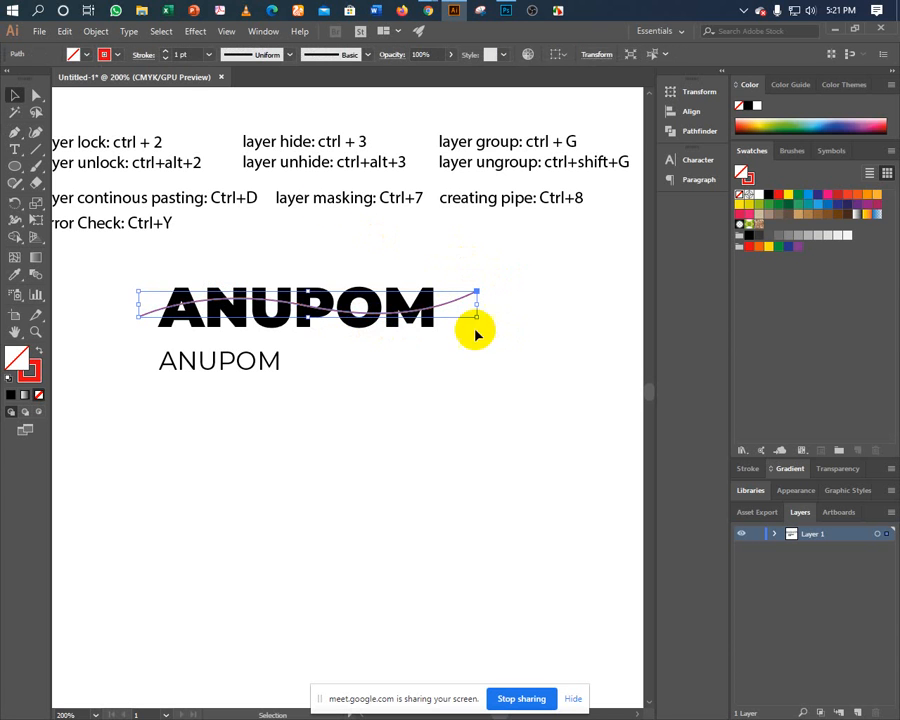
{"action": "left_click", "coordinate": [167, 53]}
{"action": "left_click", "coordinate": [167, 53]}
{"action": "left_click", "coordinate": [167, 53]}
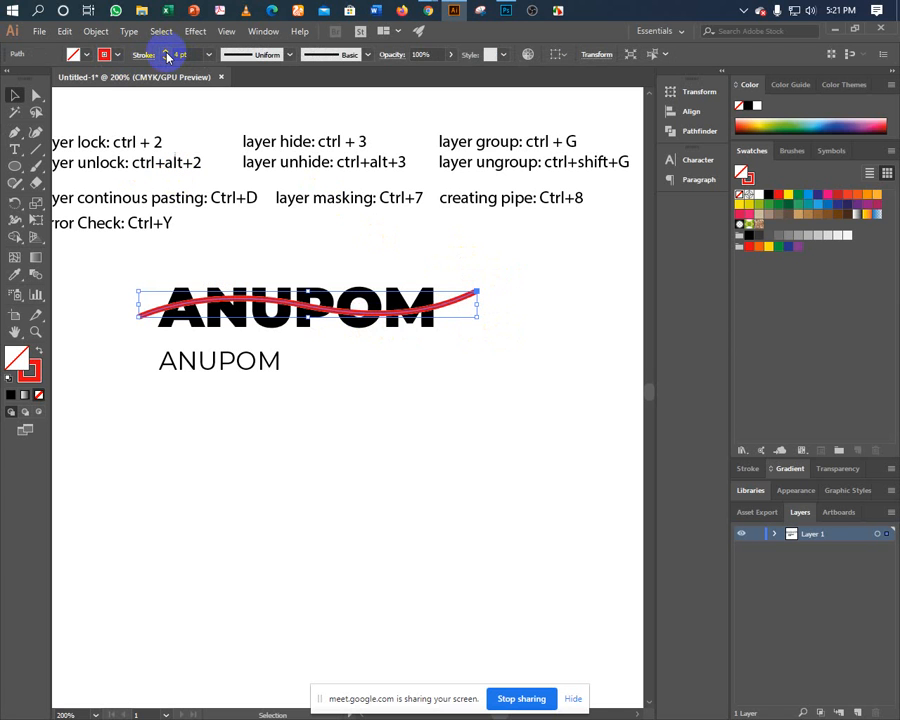
- Apply a width profile tapering at both ends to the red curve and raise its stroke weight to 6 pt
{"action": "left_click", "coordinate": [167, 53]}
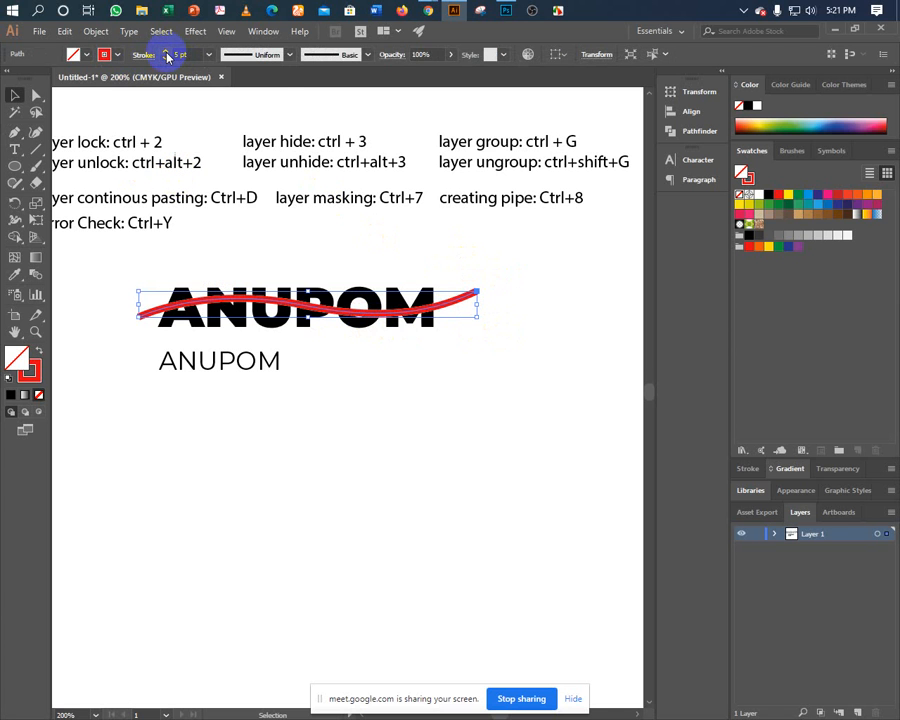
{"action": "left_click", "coordinate": [243, 64]}
{"action": "left_click", "coordinate": [235, 90]}
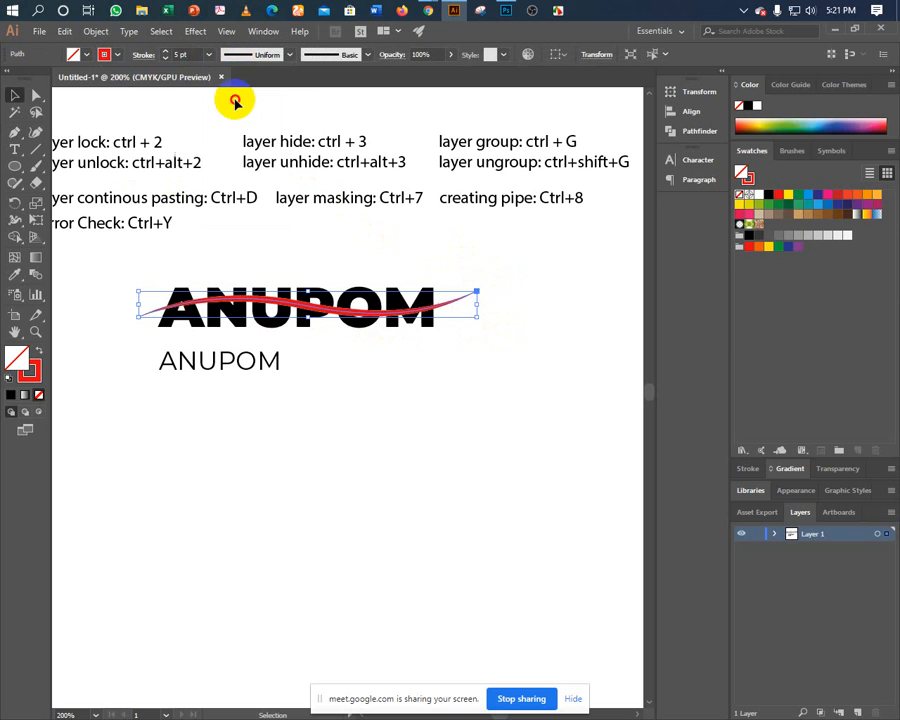
{"action": "left_click", "coordinate": [151, 317]}
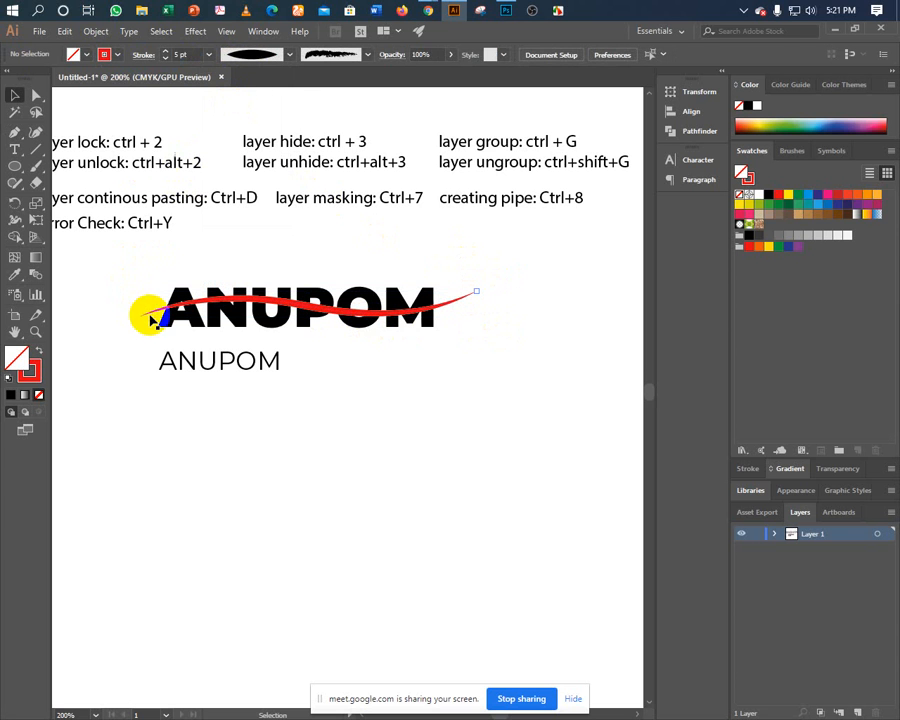
{"action": "left_click", "coordinate": [151, 317]}
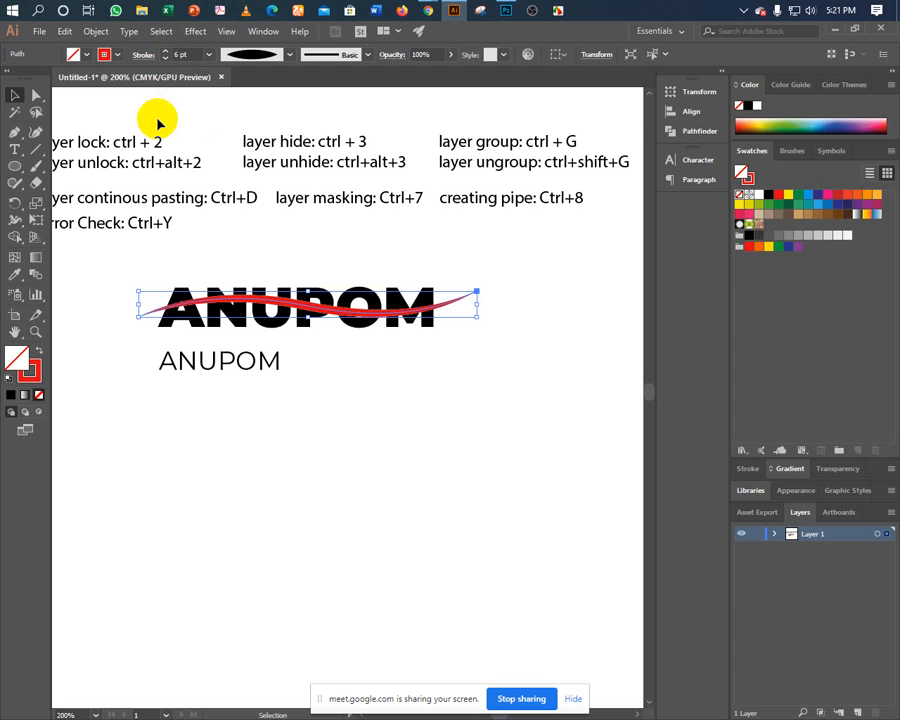
- Nudge the tapered red curve slightly left and down over the large name text
{"action": "key", "text": "a"}
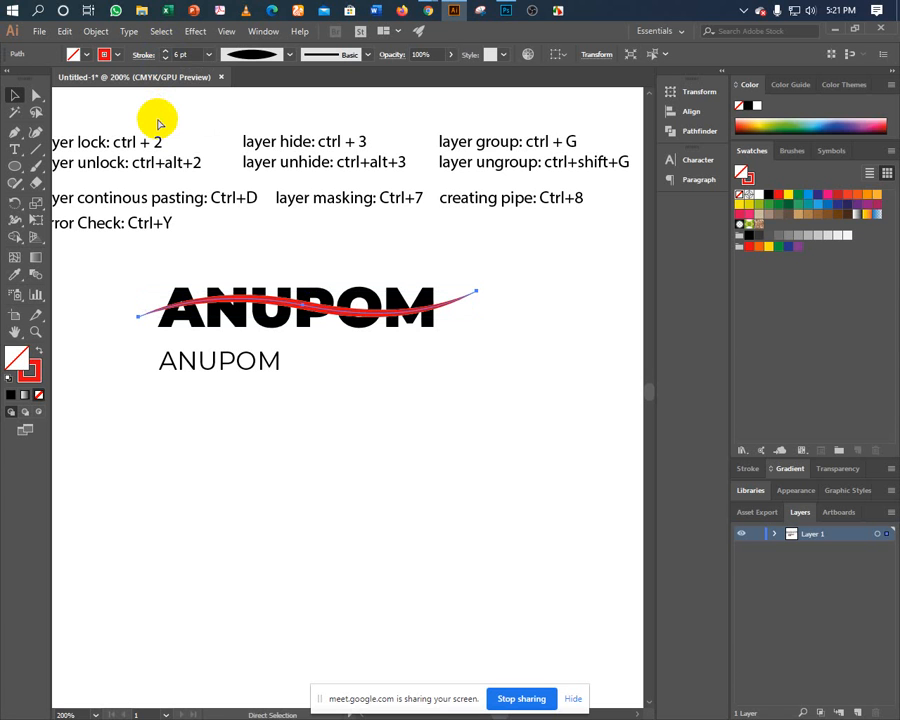
{"action": "key", "text": "Left"}
{"action": "key", "text": "Left"}
{"action": "key", "text": "Left"}
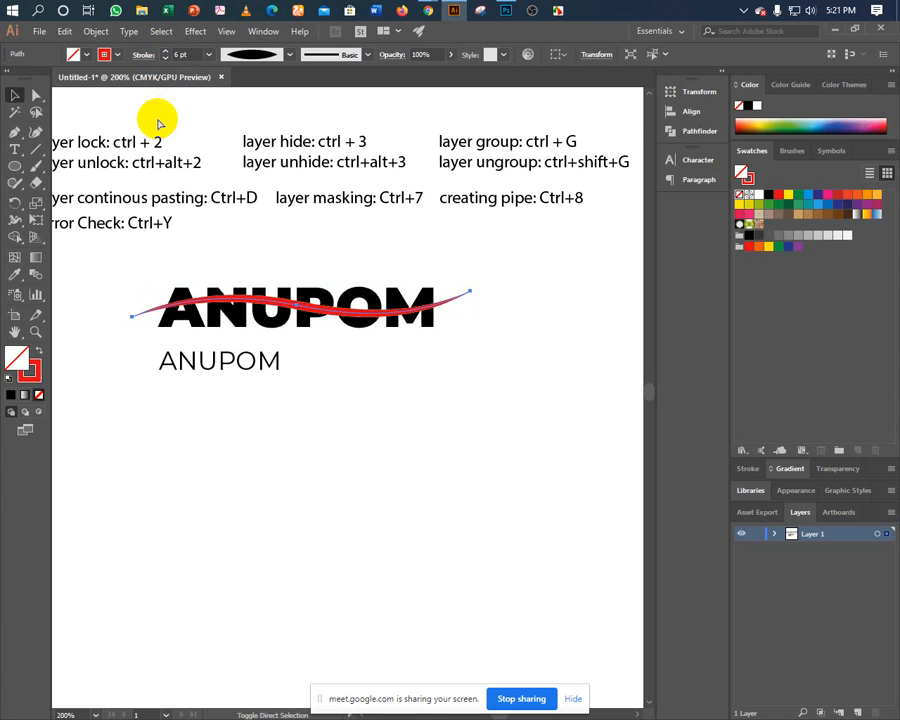
{"action": "key", "text": "v"}
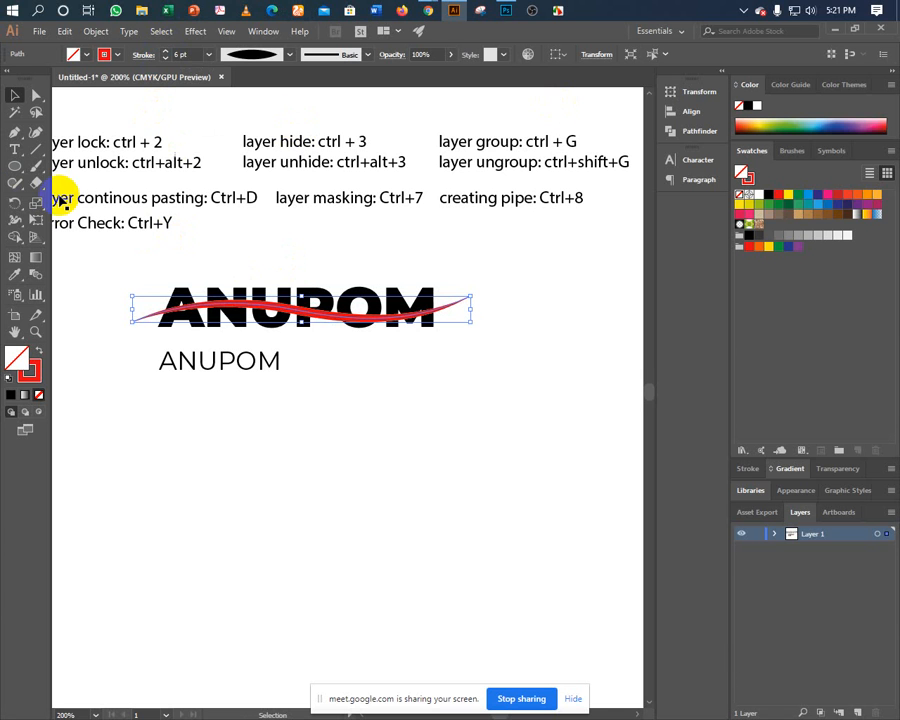
- Rotate the tapered red curve slightly counterclockwise about a pivot point on the first letter of the large name text
{"action": "left_click", "coordinate": [15, 202]}
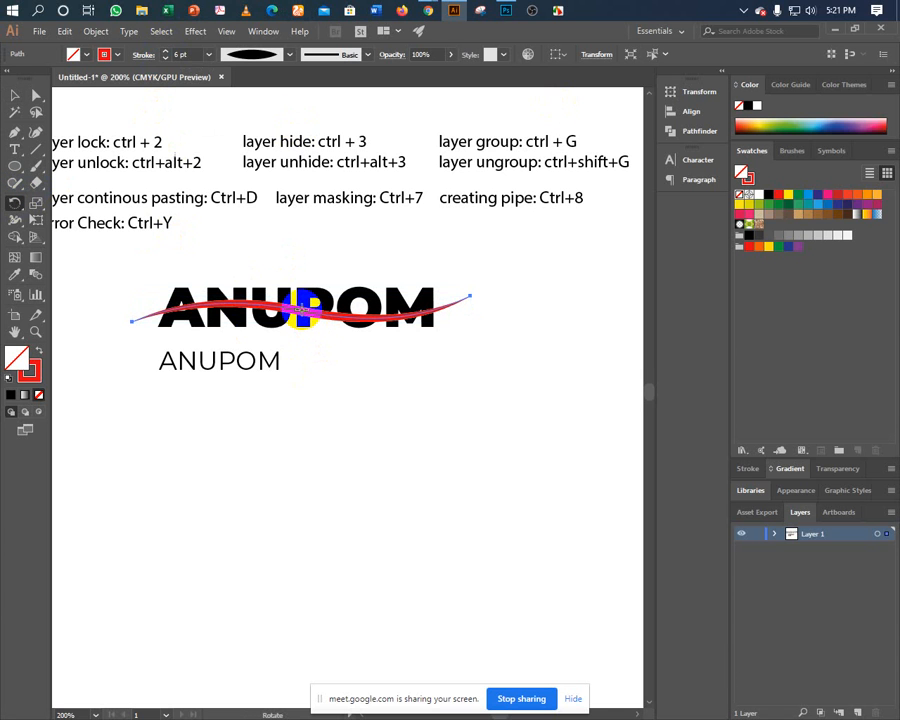
{"action": "left_click_drag", "start_coordinate": [300, 310], "coordinate": [166, 316]}
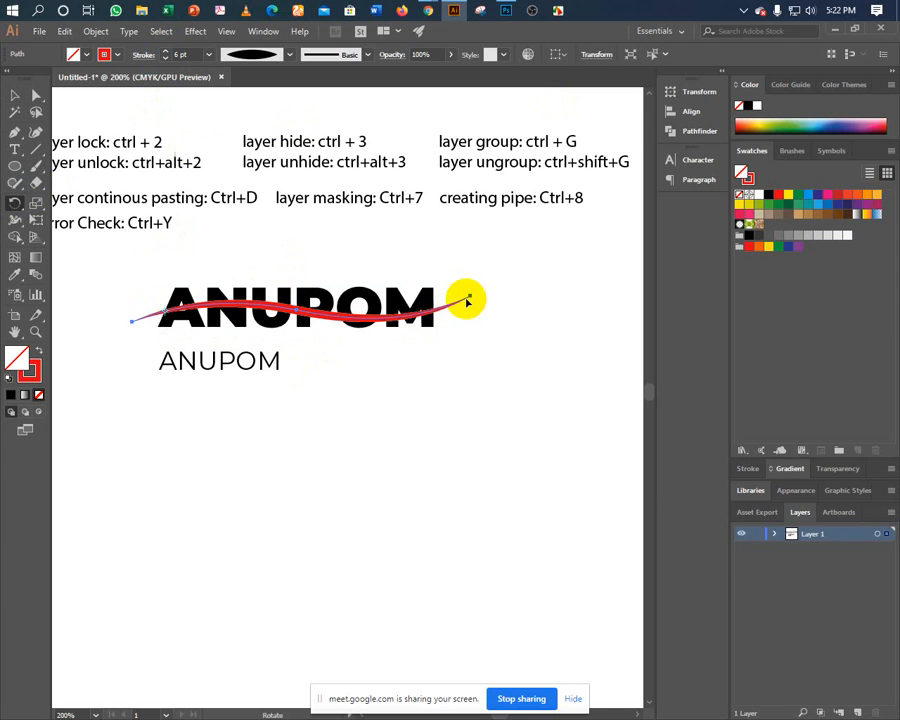
{"action": "left_click_drag", "start_coordinate": [467, 300], "coordinate": [465, 287]}
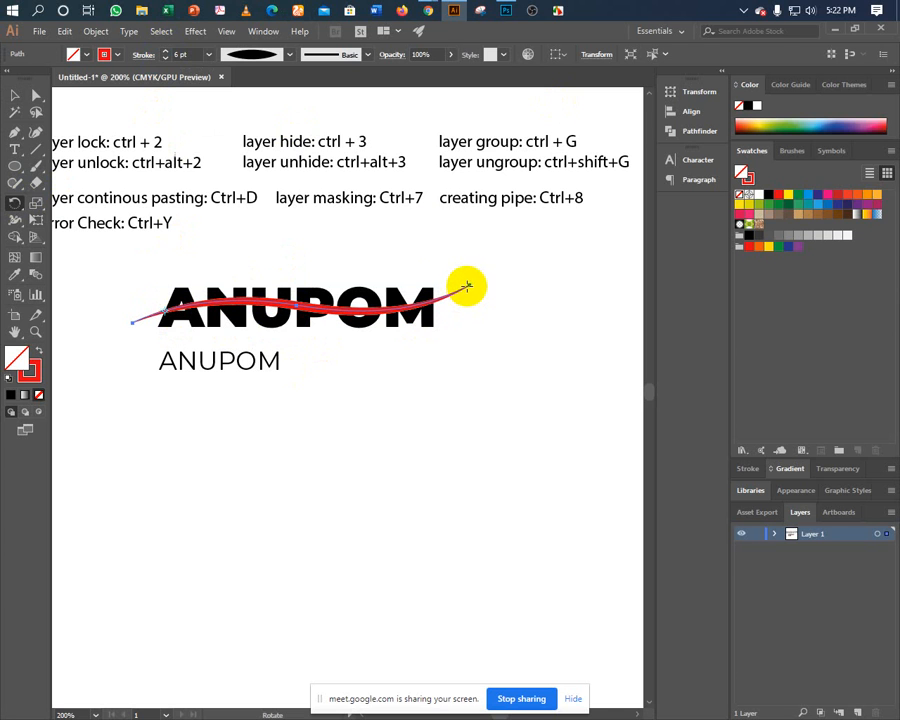
{"action": "left_click", "coordinate": [13, 94]}
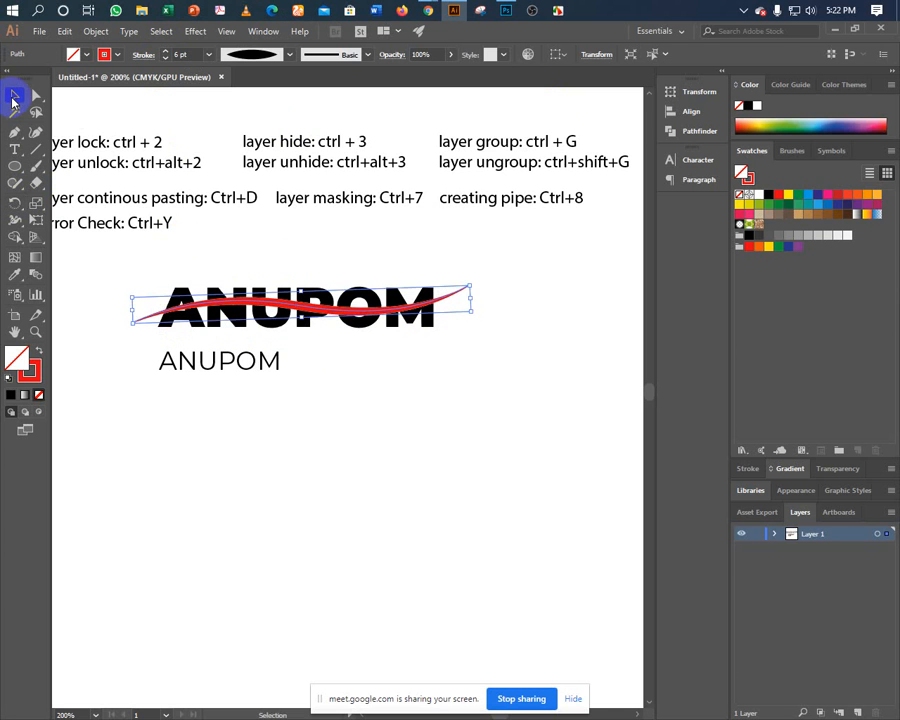
{"action": "left_click", "coordinate": [173, 273]}
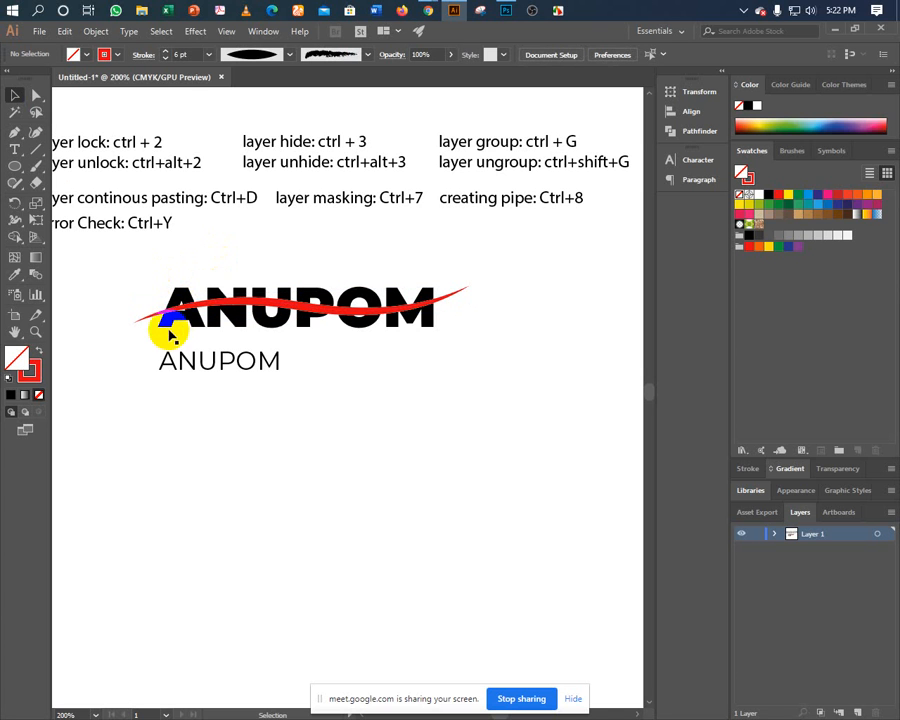
- Expand the appearance of the tapered red curve into a filled shape
{"action": "left_click", "coordinate": [160, 318]}
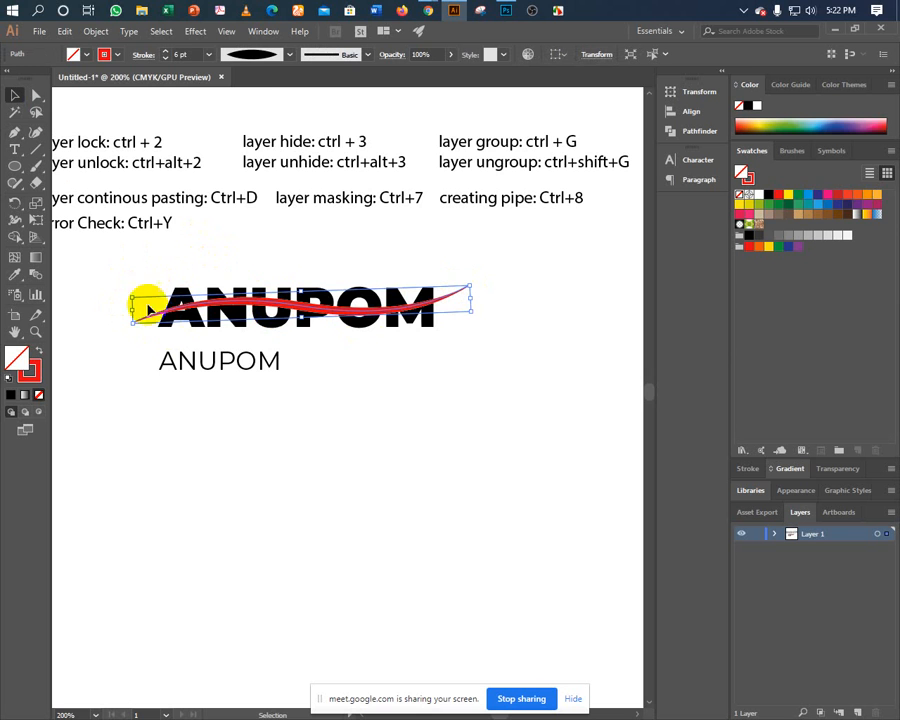
{"action": "left_click", "coordinate": [95, 31]}
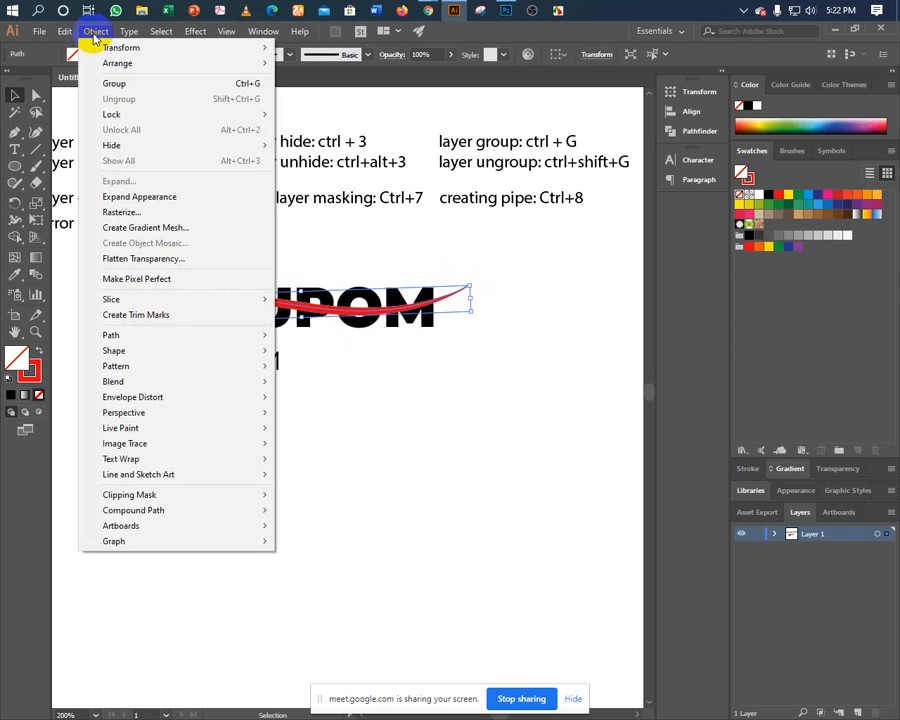
{"action": "left_click", "coordinate": [116, 195]}
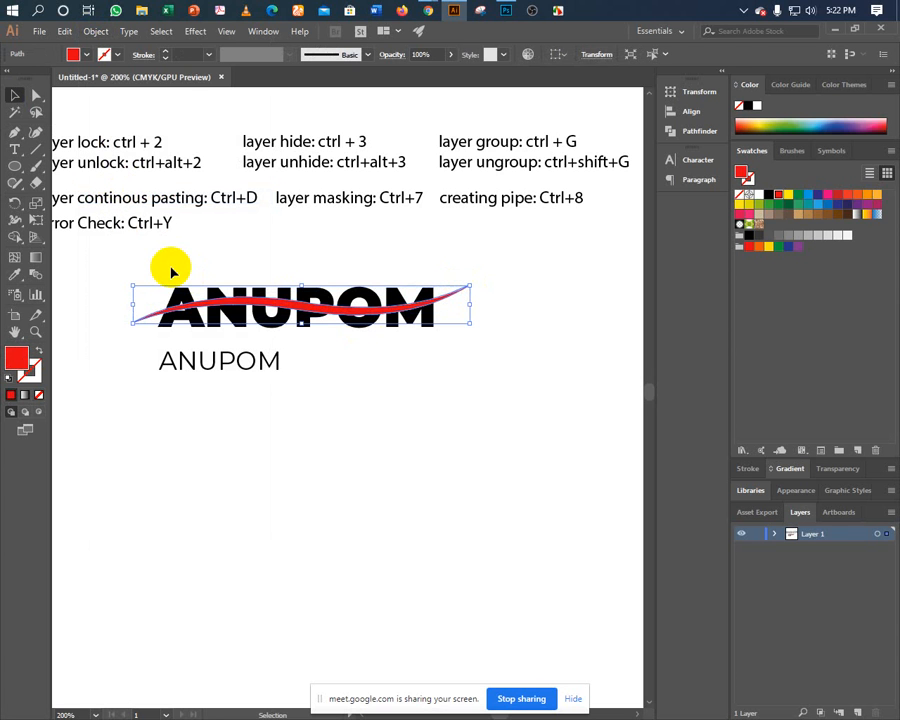
{"action": "left_click", "coordinate": [171, 271]}
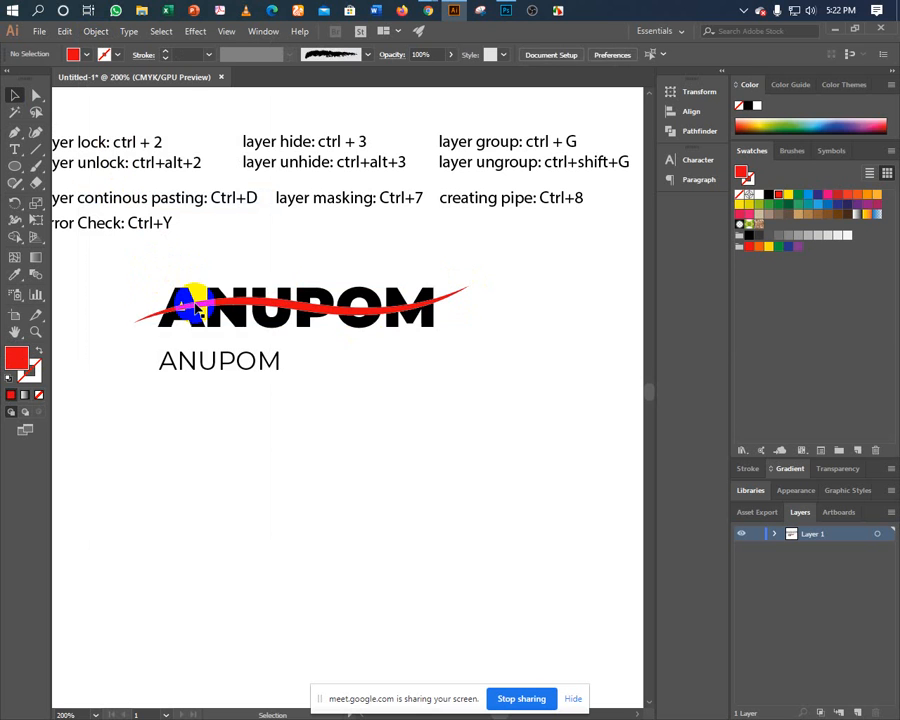
- Divide the large name text and the red curve with Pathfinder, and ungroup the resulting pieces
{"action": "left_click", "coordinate": [186, 308]}
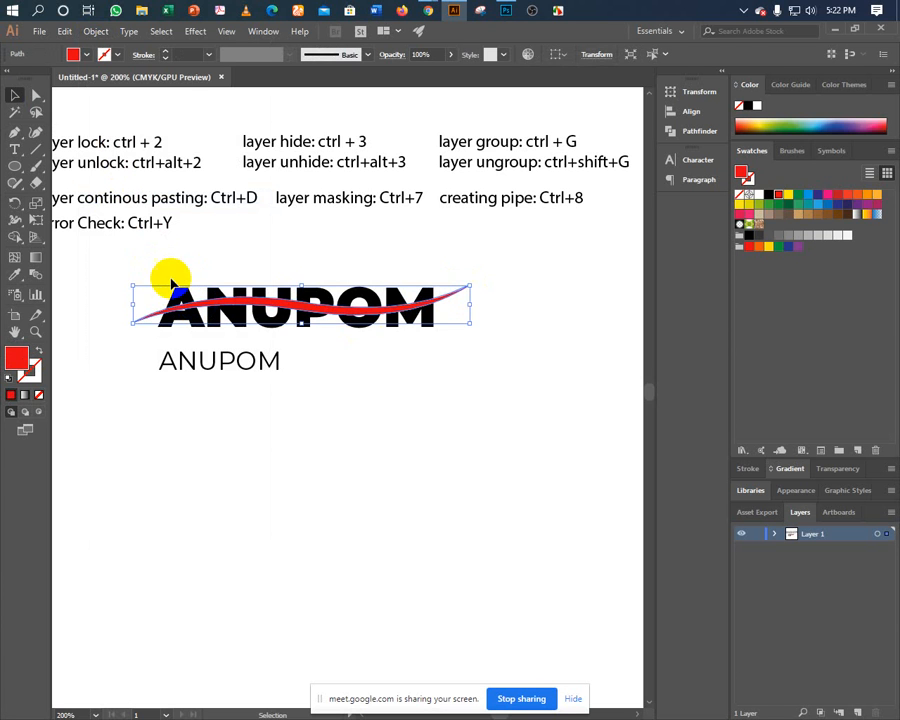
{"action": "left_click", "coordinate": [153, 272]}
{"action": "left_click_drag", "start_coordinate": [153, 272], "coordinate": [442, 321]}
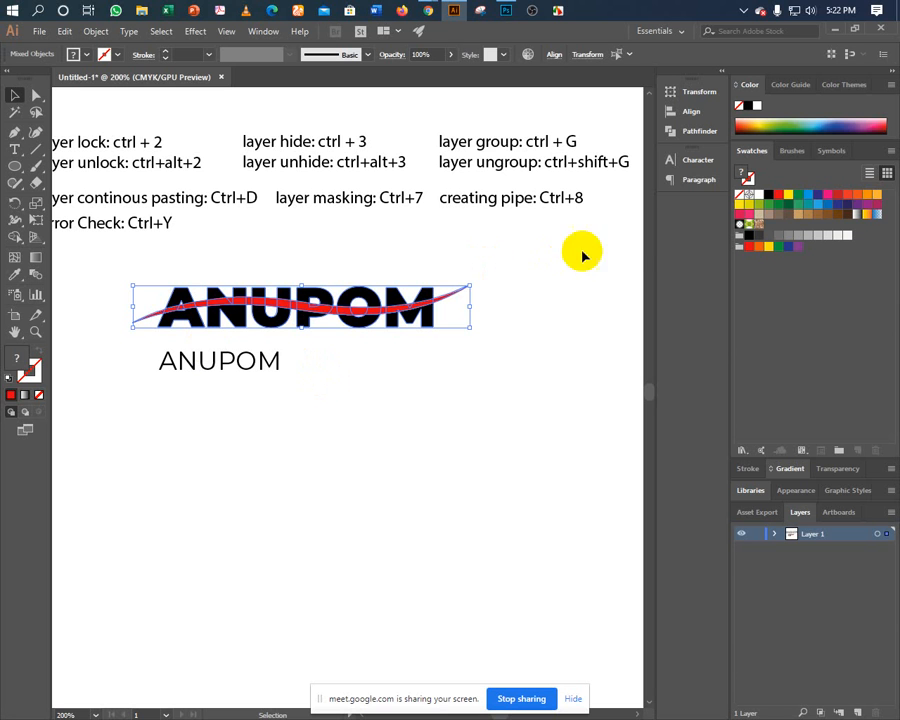
{"action": "left_click", "coordinate": [695, 132]}
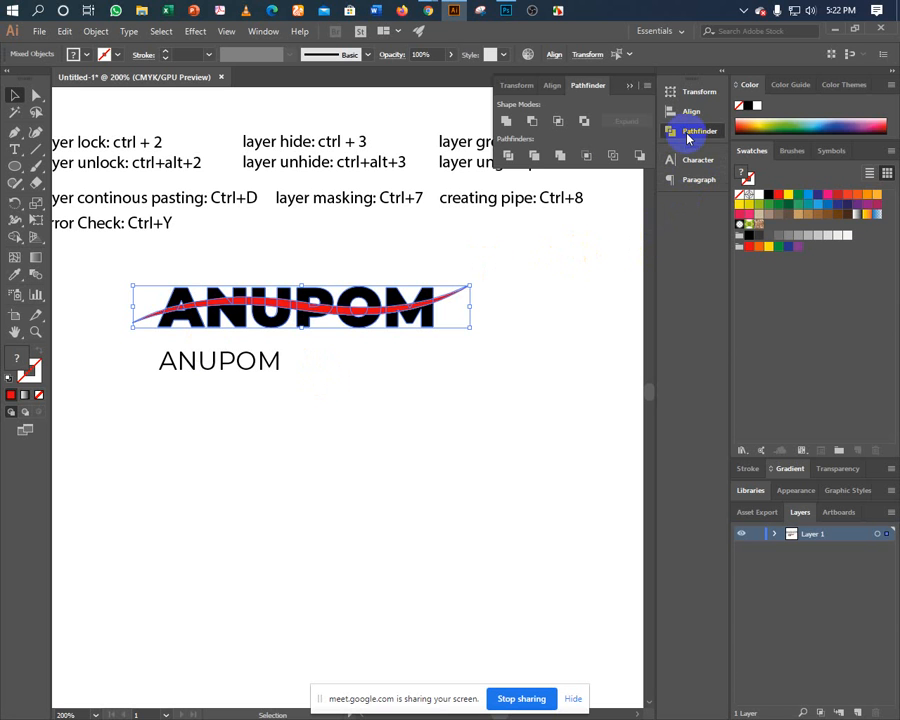
{"action": "left_click", "coordinate": [512, 158]}
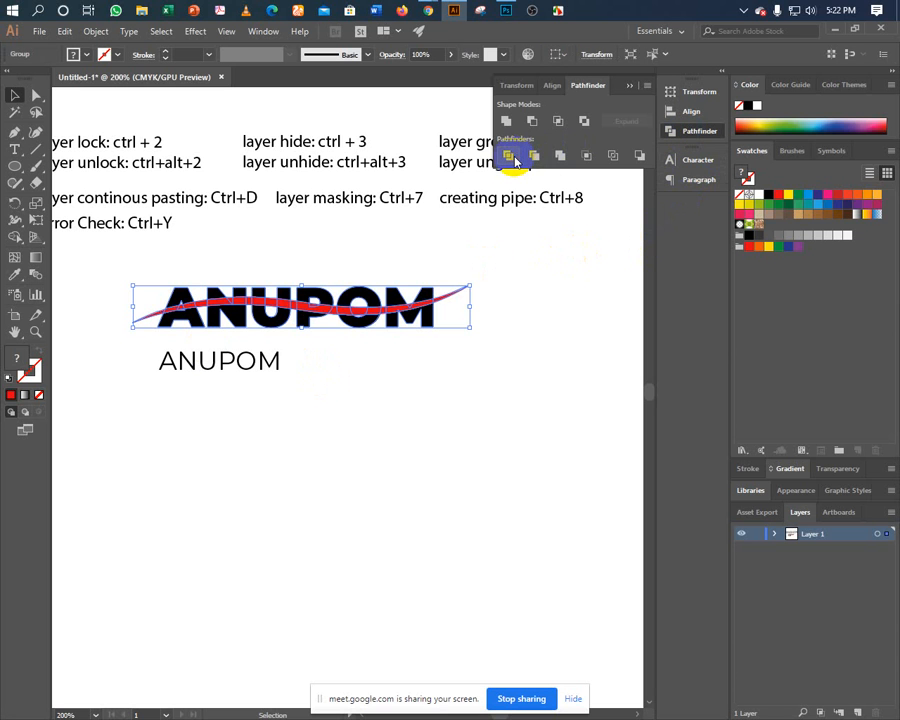
{"action": "right_click", "coordinate": [432, 305]}
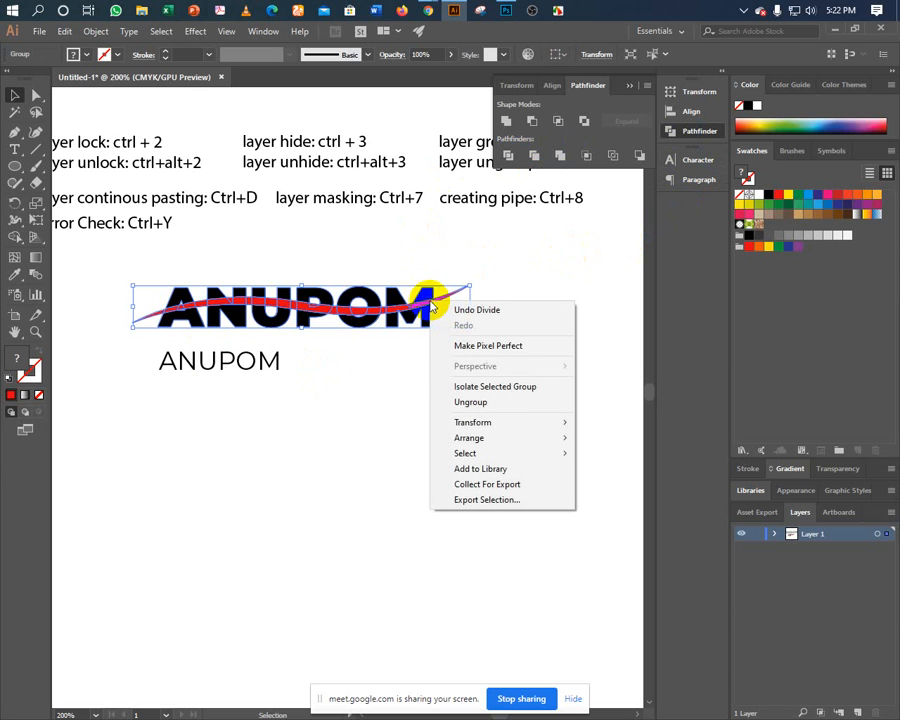
{"action": "left_click", "coordinate": [460, 405]}
{"action": "left_click", "coordinate": [460, 405]}
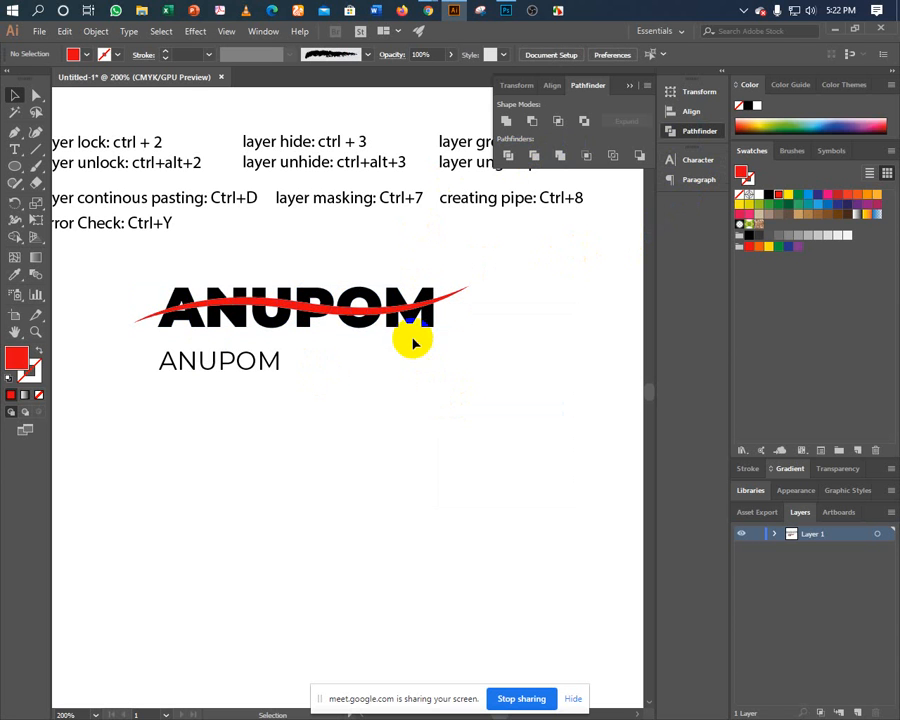
- Delete the red curve pieces that cross the last two letters of the large name text
{"action": "left_click", "coordinate": [397, 314]}
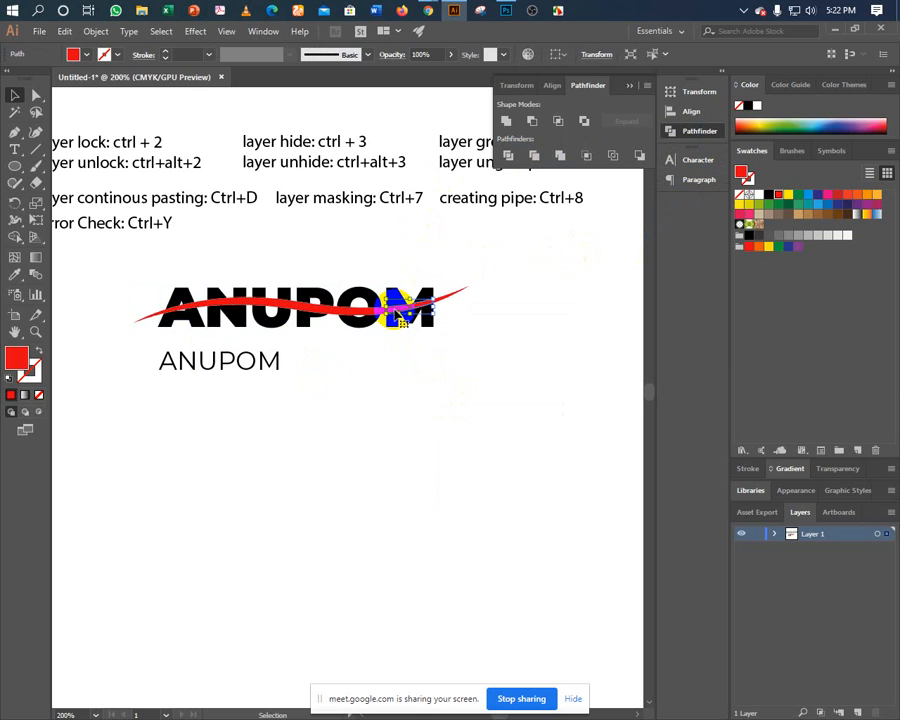
{"action": "key", "text": "Delete"}
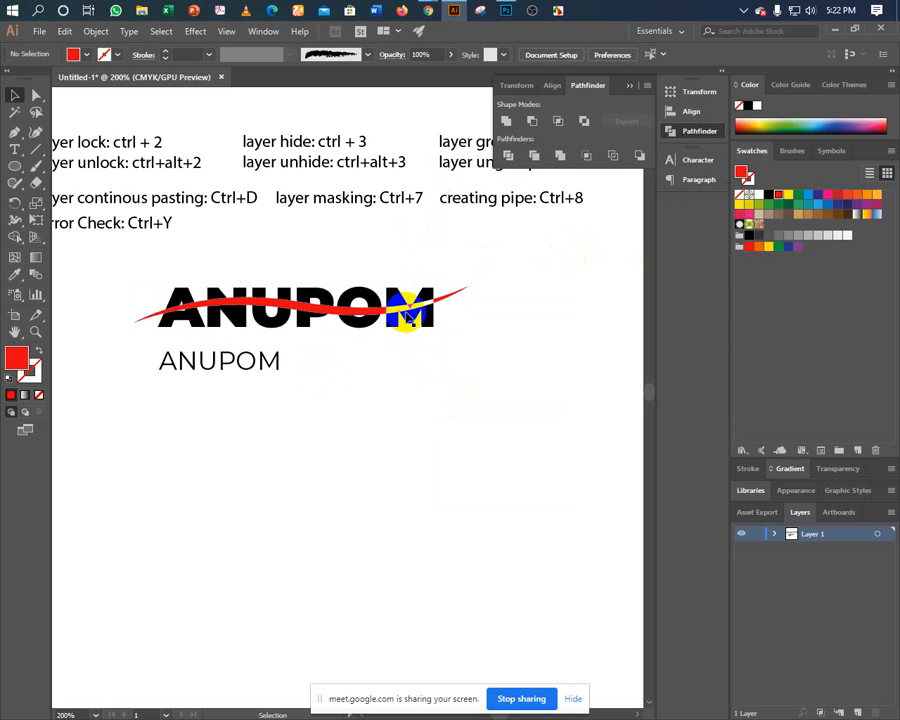
{"action": "left_click", "coordinate": [410, 309]}
{"action": "key", "text": "Delete"}
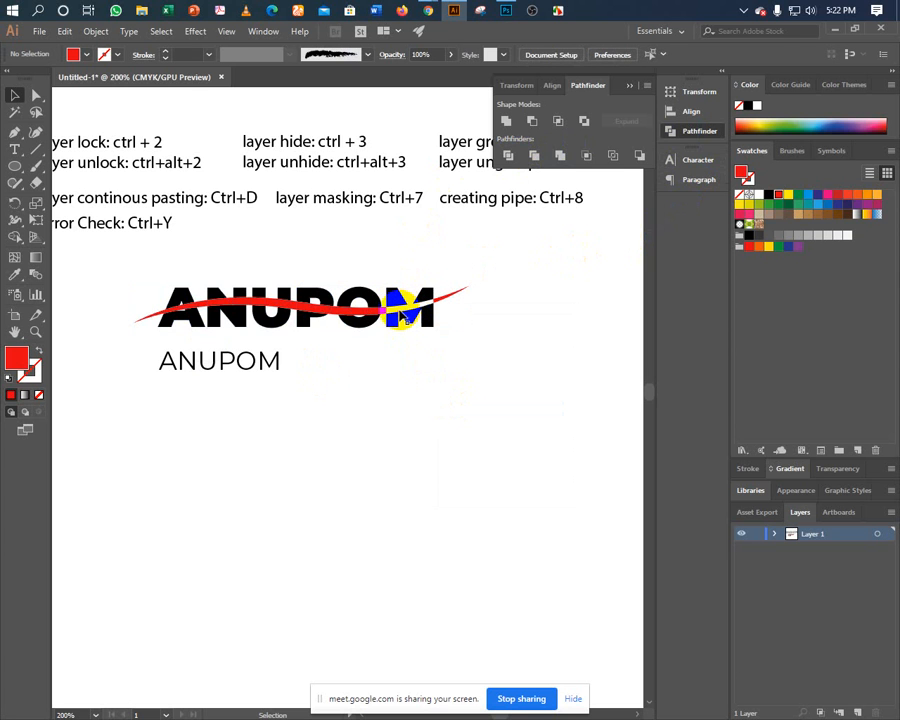
{"action": "left_click", "coordinate": [405, 314]}
{"action": "left_click", "coordinate": [372, 325]}
{"action": "left_click", "coordinate": [377, 312]}
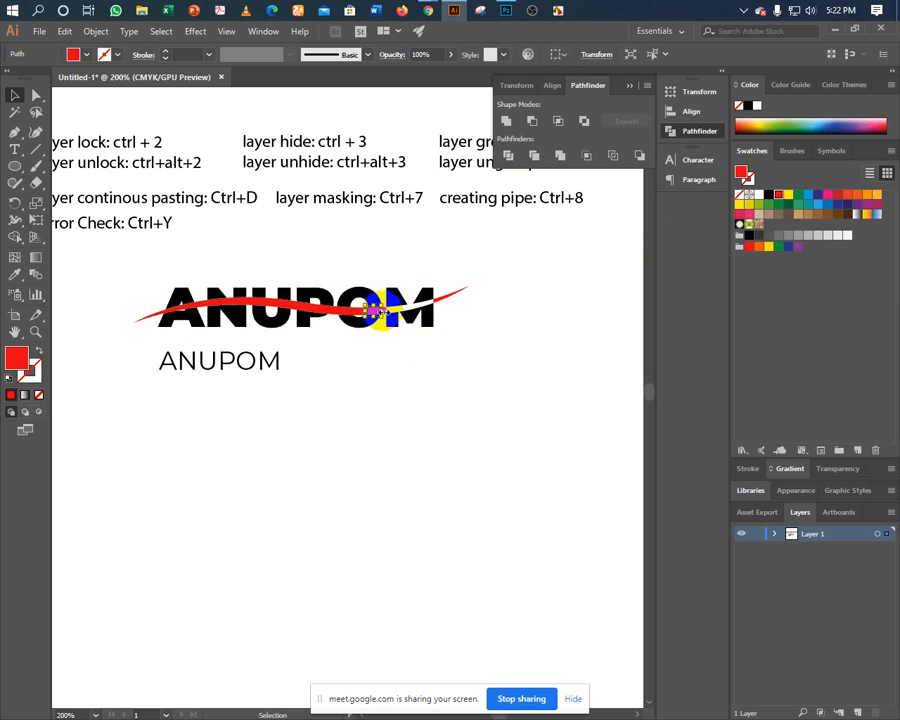
{"action": "key", "text": "Delete"}
{"action": "left_click", "coordinate": [368, 318]}
{"action": "key", "text": "Delete"}
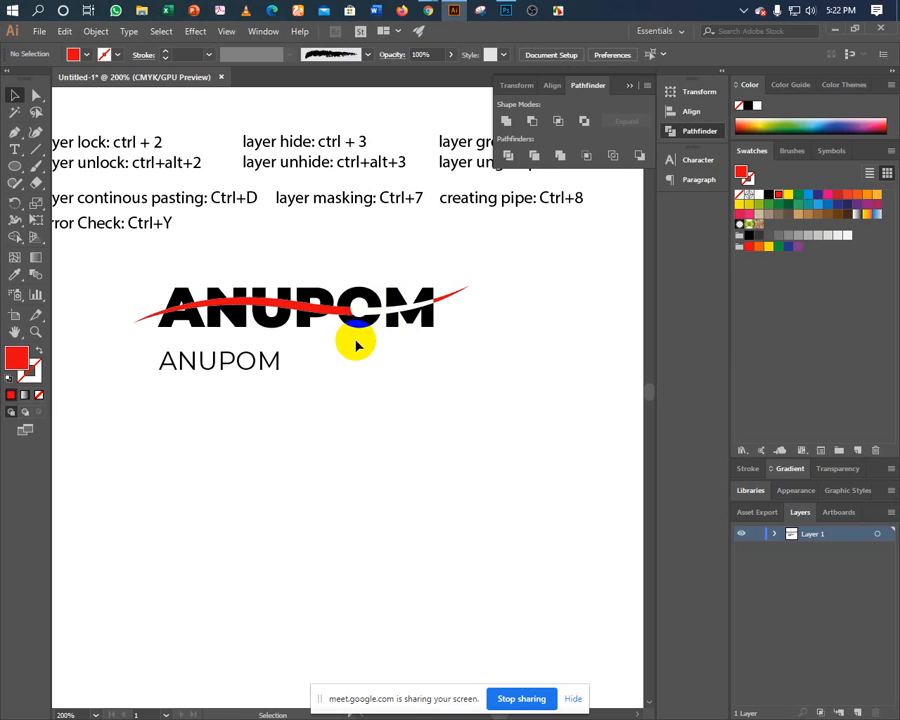
- Undo the piece deletions, the ungrouping and the Divide, going back to the expanded red curve over the large name text
{"action": "left_click", "coordinate": [357, 344]}
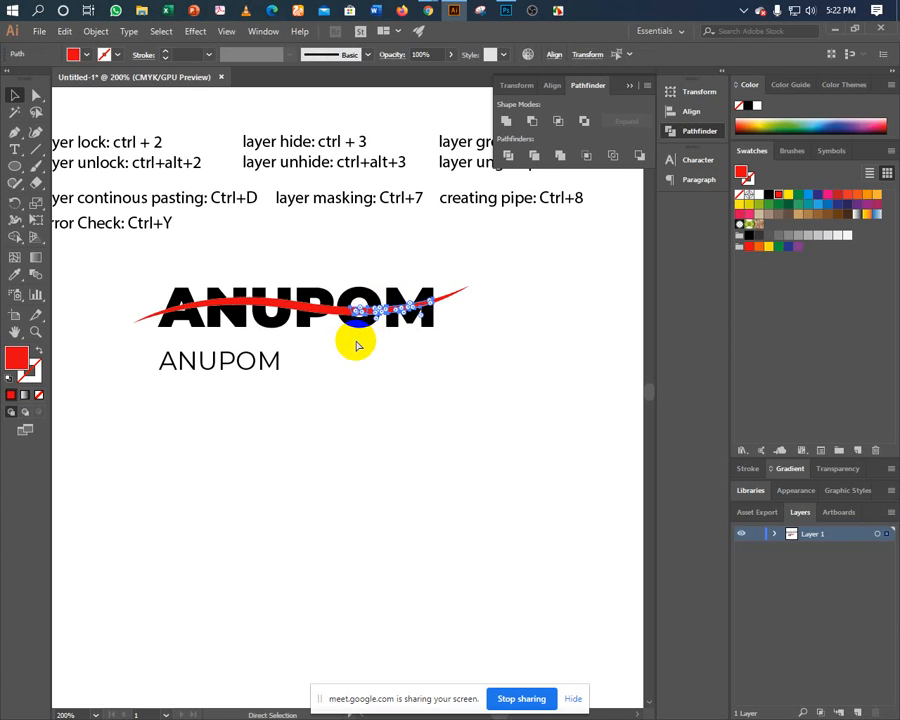
{"action": "key", "text": "ctrl+a"}
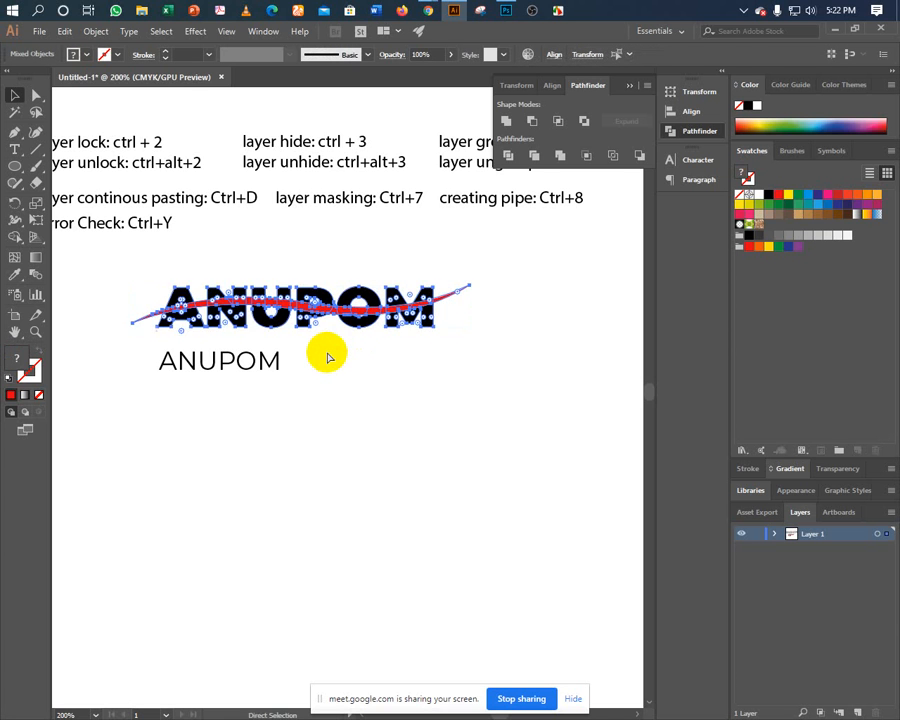
{"action": "key", "text": "ctrl+z"}
{"action": "key", "text": "ctrl+z"}
{"action": "key", "text": "ctrl+z"}
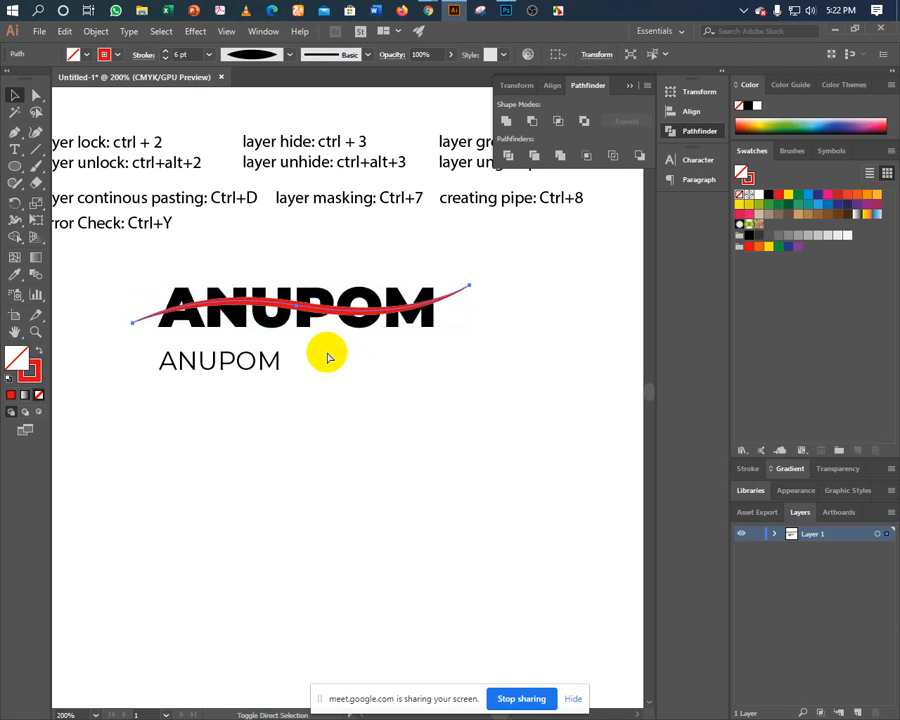
{"action": "key", "text": "ctrl+shift+z"}
- Select the expanded red curve and examine up close how it crosses the letters of the large name text
{"action": "left_click", "coordinate": [322, 350]}
{"action": "left_click", "coordinate": [311, 311]}
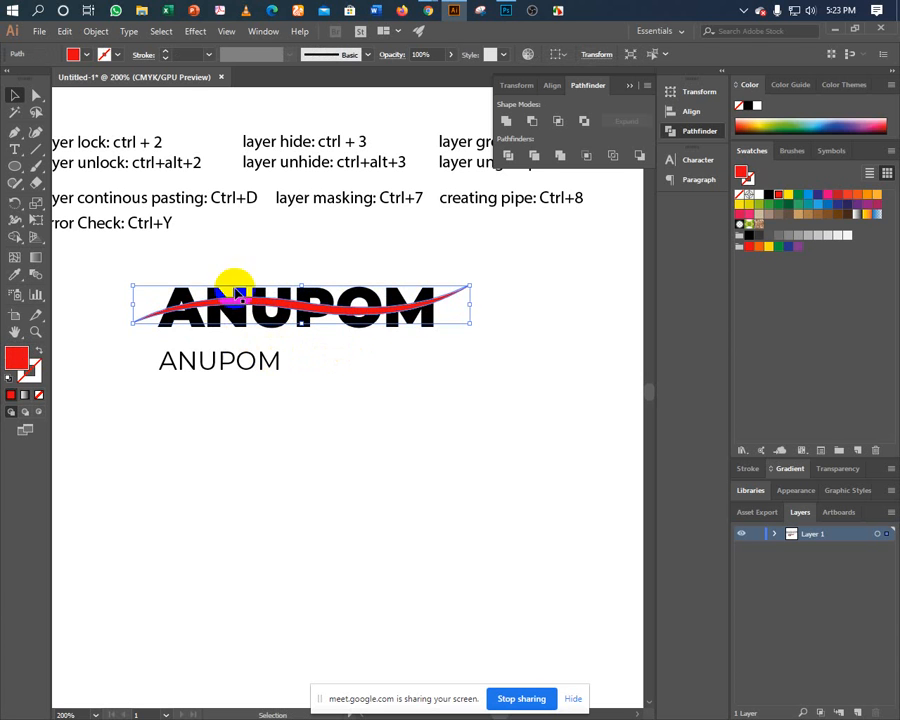
{"action": "left_click", "coordinate": [190, 256]}
{"action": "left_click", "coordinate": [245, 305]}
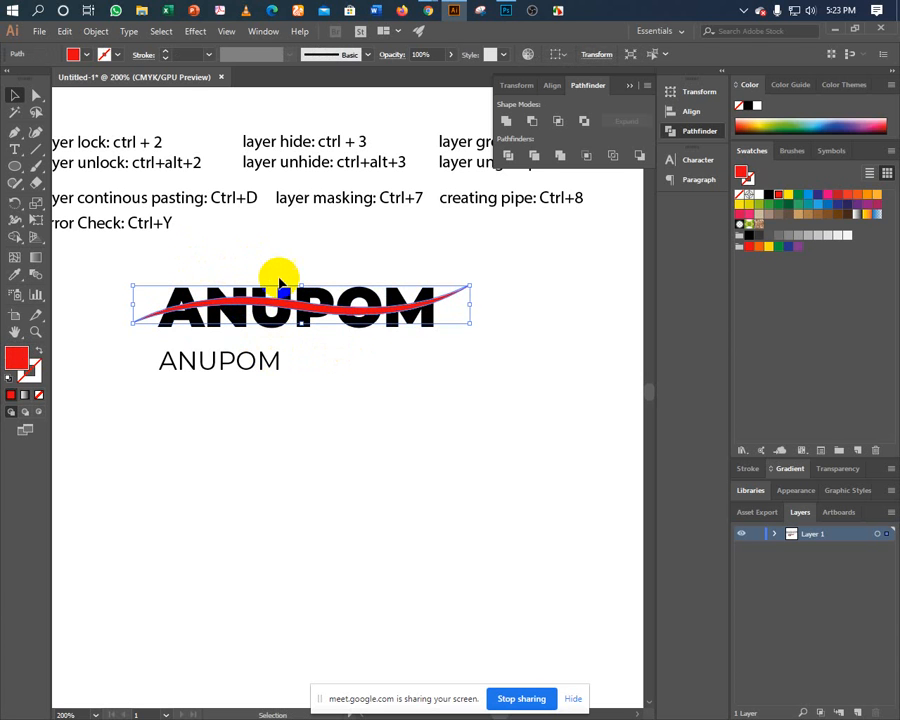
{"action": "key", "text": "a"}
{"action": "scroll", "coordinate": [268, 265], "scroll_direction": "up", "scroll_amount": 1}
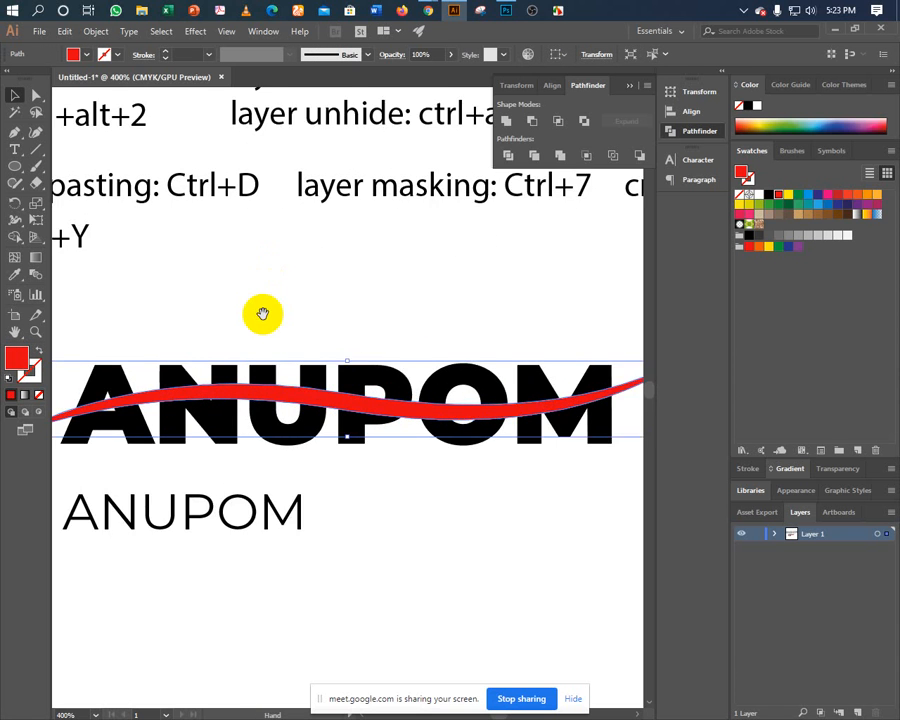
{"action": "scroll", "coordinate": [280, 285], "scroll_direction": "up", "scroll_amount": 1}
{"action": "scroll", "coordinate": [297, 255], "scroll_direction": "down", "scroll_amount": 2}
{"action": "key", "text": "v"}
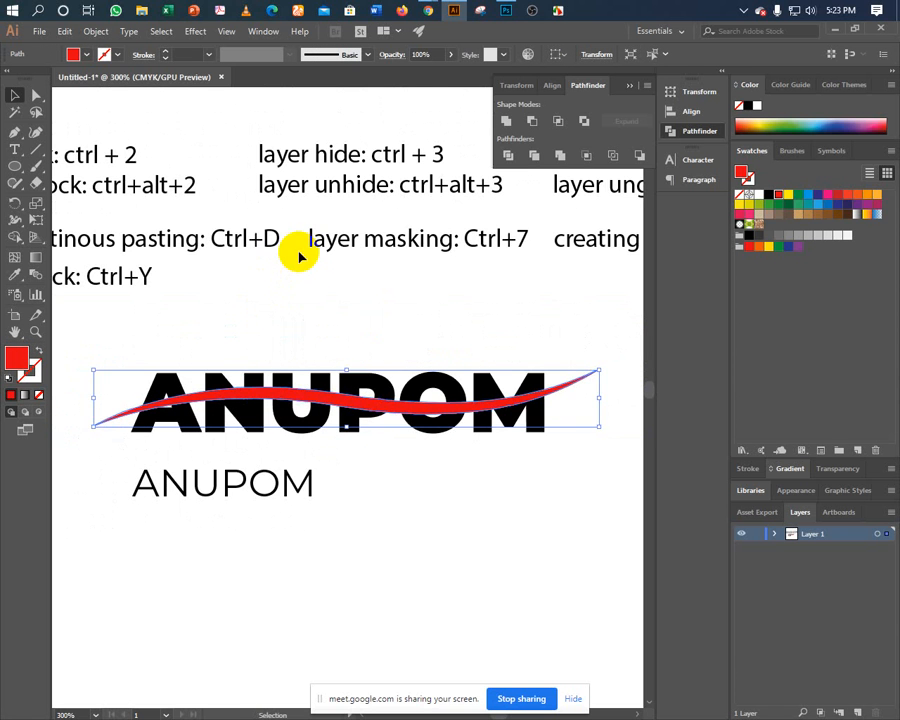
- Open Offset Path for the red swoosh and preview a 0.125 in offset
{"action": "scroll", "coordinate": [299, 267], "scroll_direction": "up", "scroll_amount": 1}
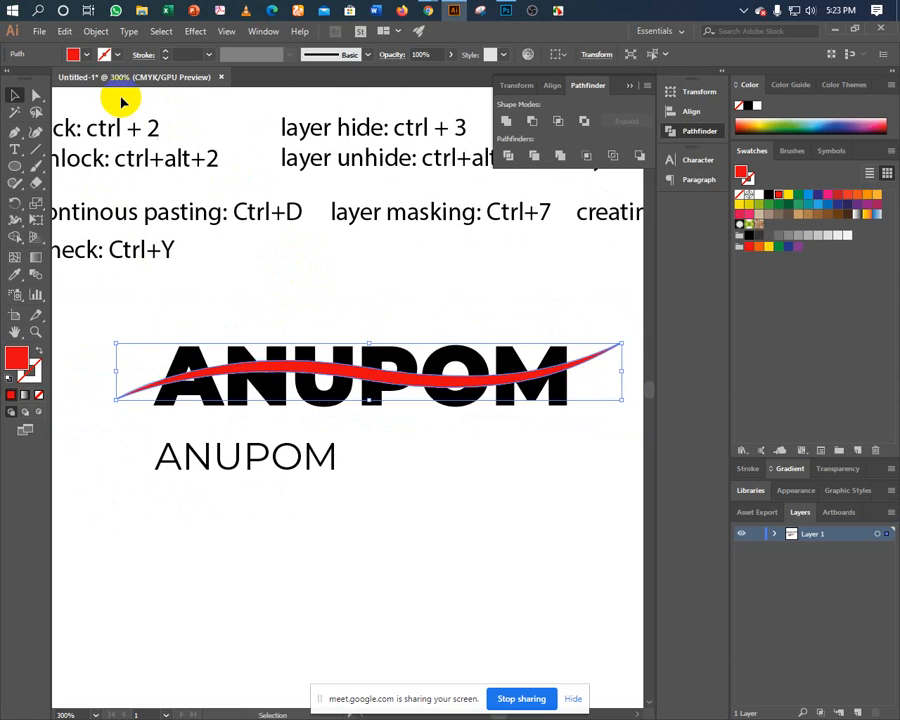
{"action": "left_click", "coordinate": [96, 33]}
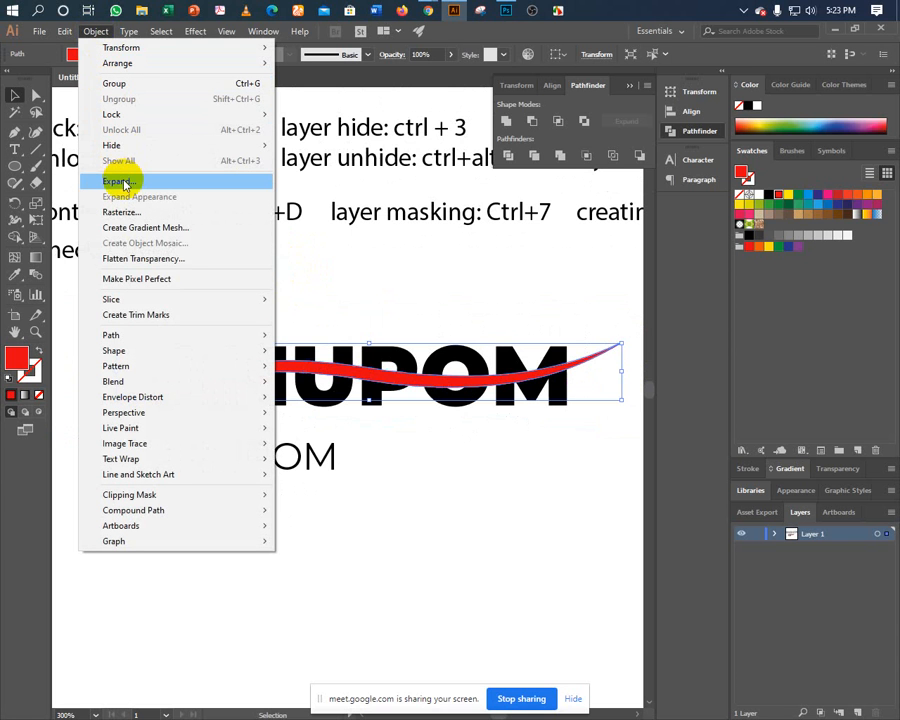
{"action": "mouse_move", "coordinate": [157, 332]}
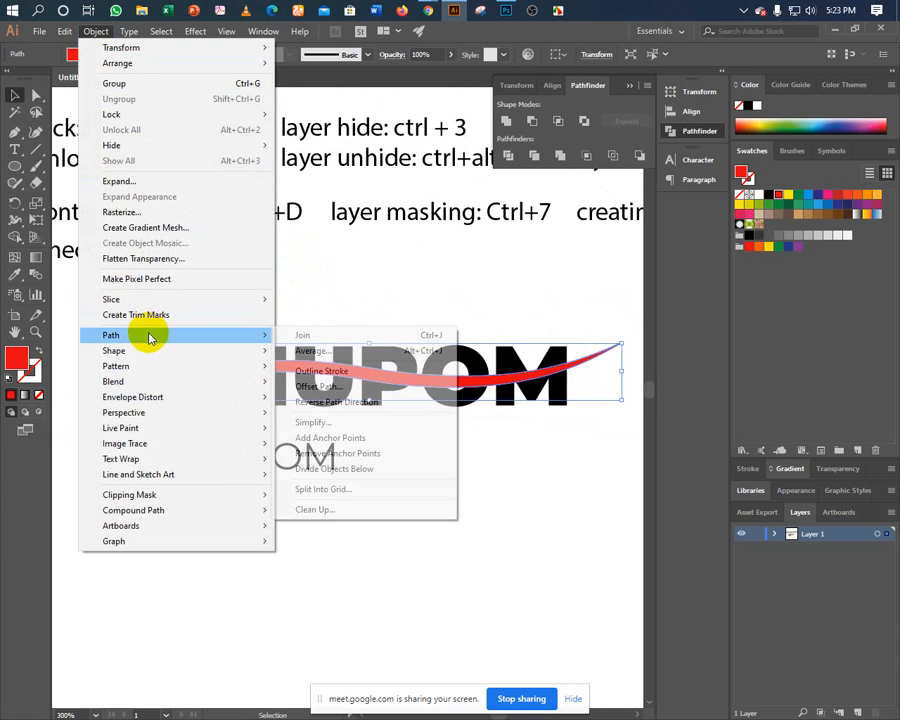
{"action": "left_click", "coordinate": [303, 389]}
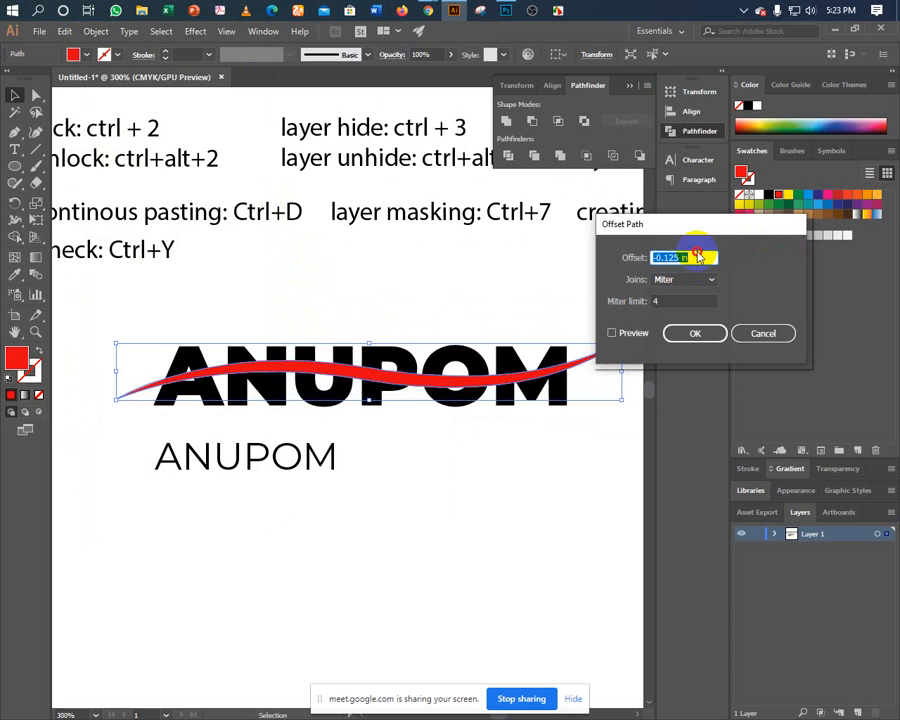
{"action": "left_click", "coordinate": [698, 257]}
{"action": "left_click_drag", "start_coordinate": [657, 258], "coordinate": [578, 268]}
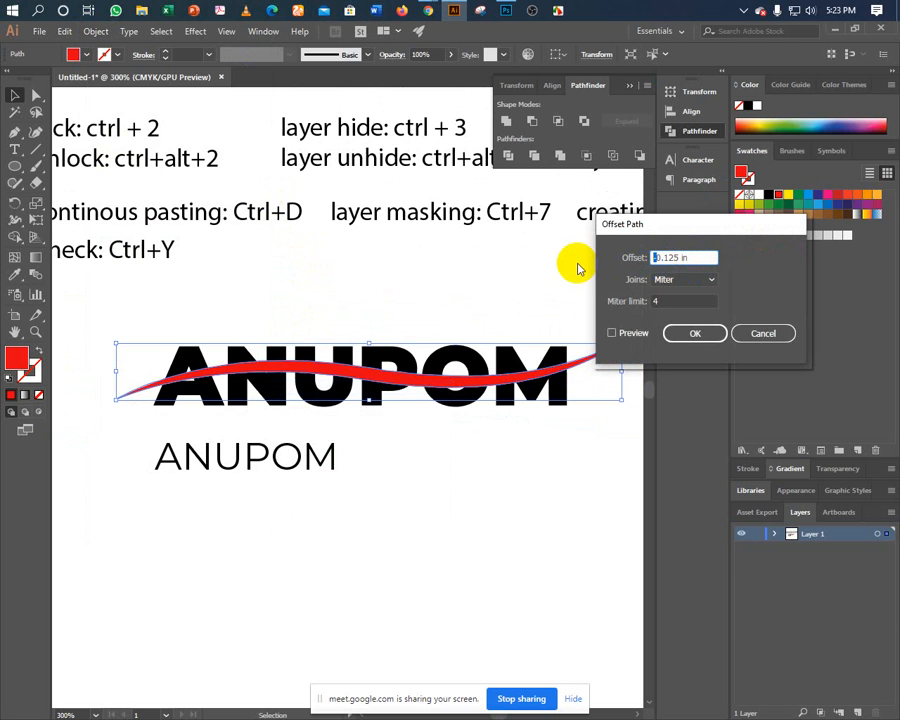
{"action": "left_click", "coordinate": [611, 335]}
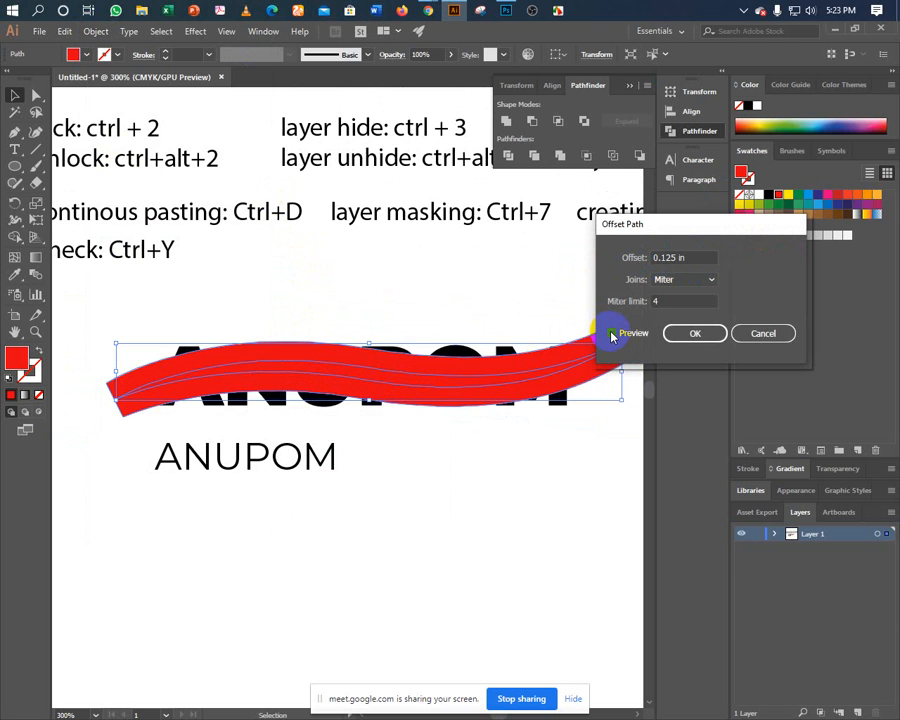
- Preview smaller swoosh offsets of 0.001 in and 0.005 in
{"action": "left_click", "coordinate": [666, 258]}
{"action": "double_click", "coordinate": [670, 257]}
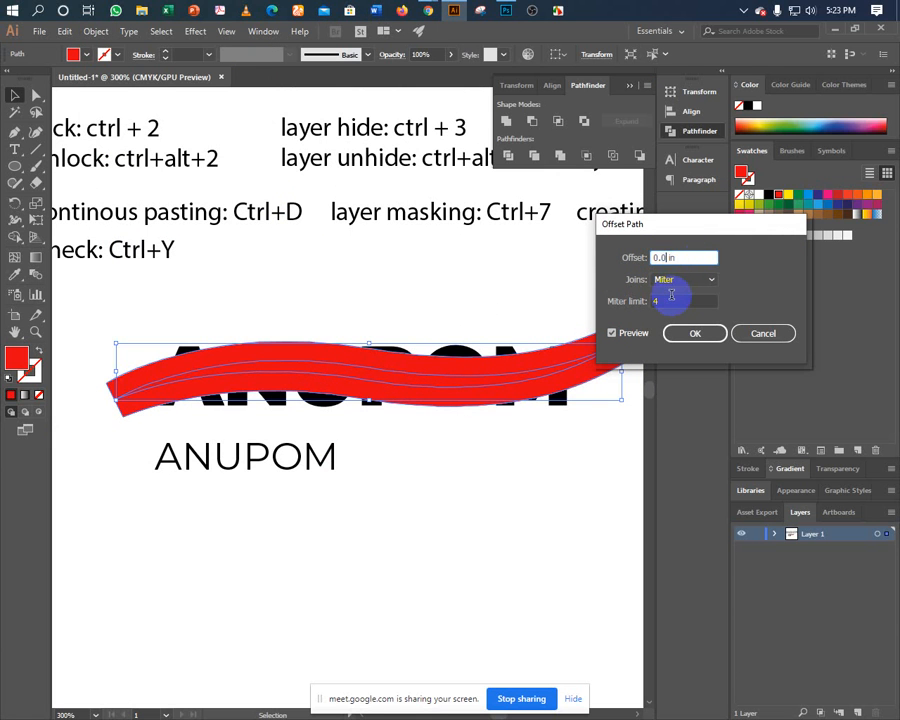
{"action": "type", "text": "001"}
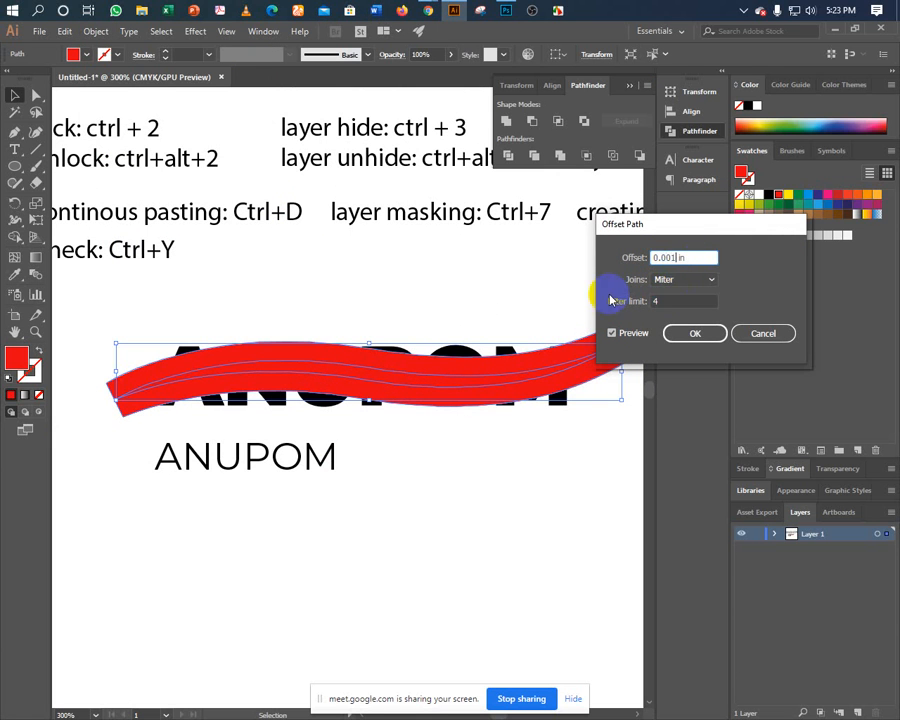
{"action": "left_click", "coordinate": [613, 334]}
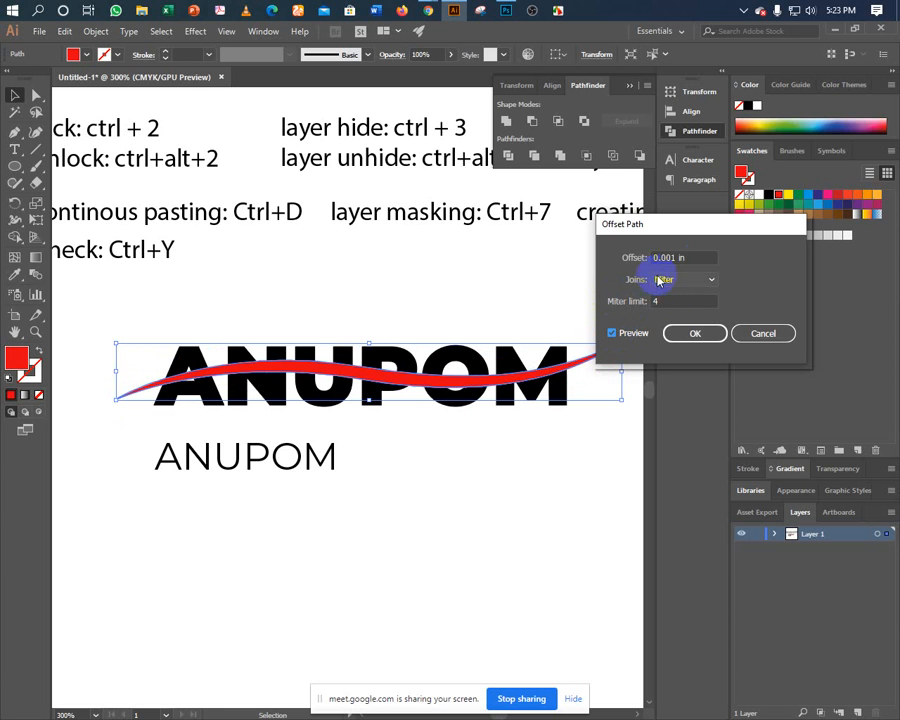
{"action": "left_click_drag", "start_coordinate": [677, 257], "coordinate": [672, 257]}
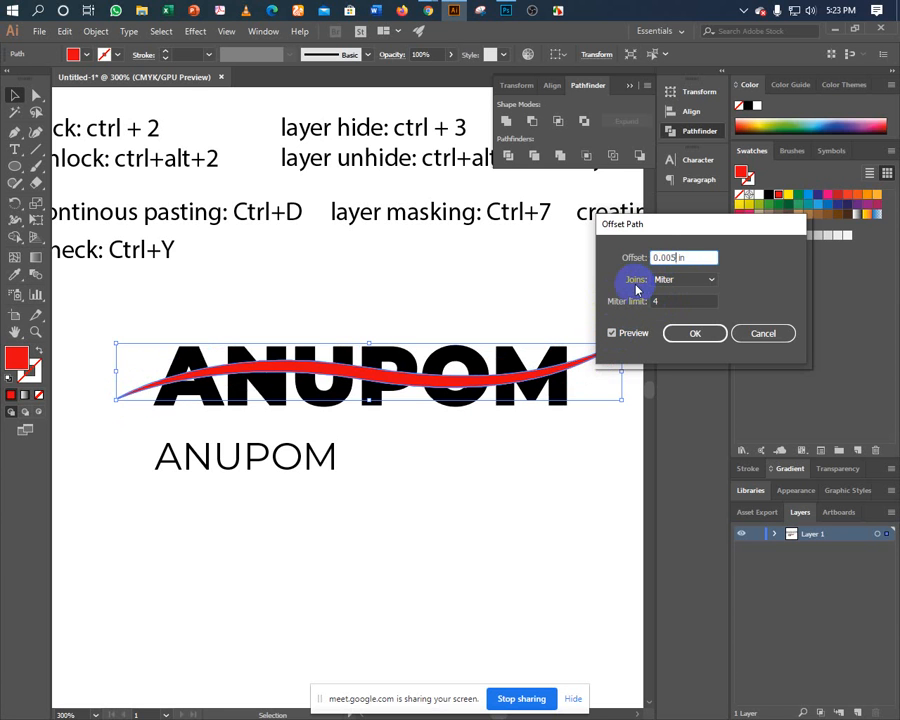
{"action": "left_click", "coordinate": [610, 334]}
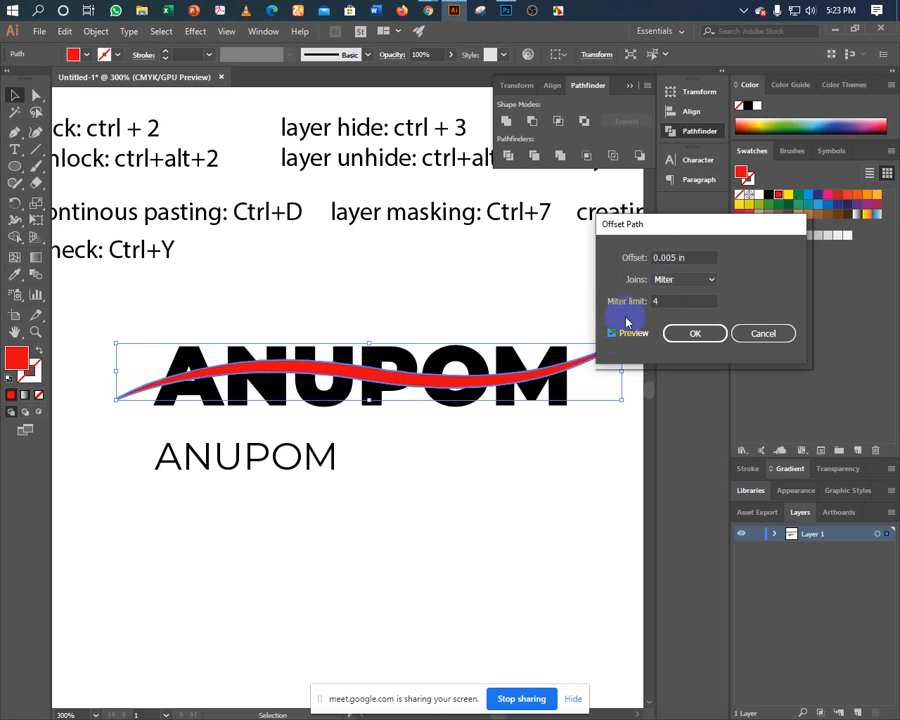
- Preview swoosh offsets of 0.01 in and 0.03 in
{"action": "left_click", "coordinate": [667, 258]}
{"action": "left_click_drag", "start_coordinate": [667, 257], "coordinate": [658, 292]}
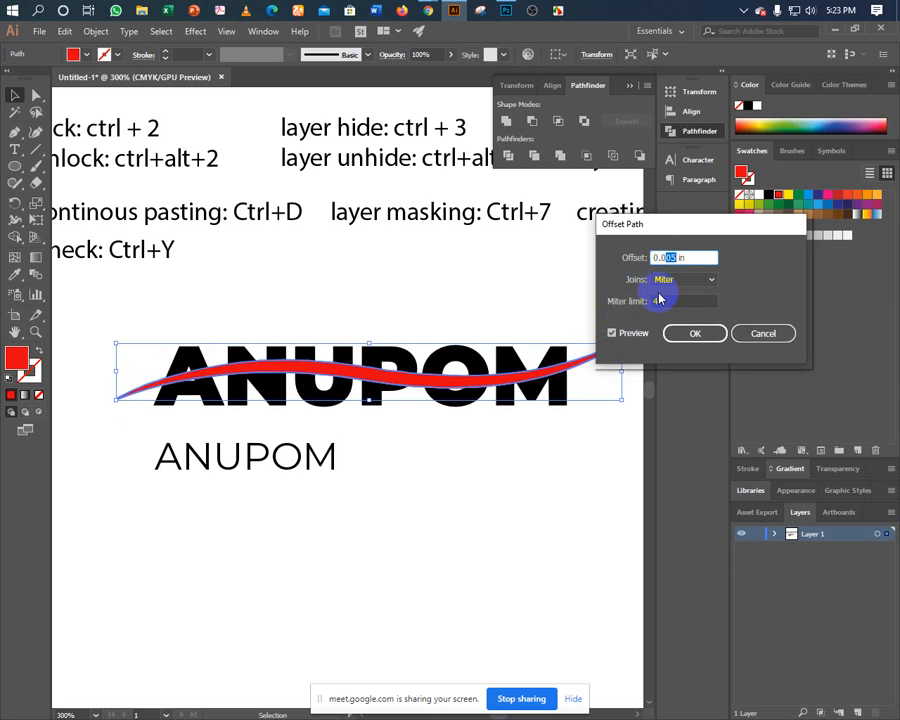
{"action": "left_click", "coordinate": [612, 333]}
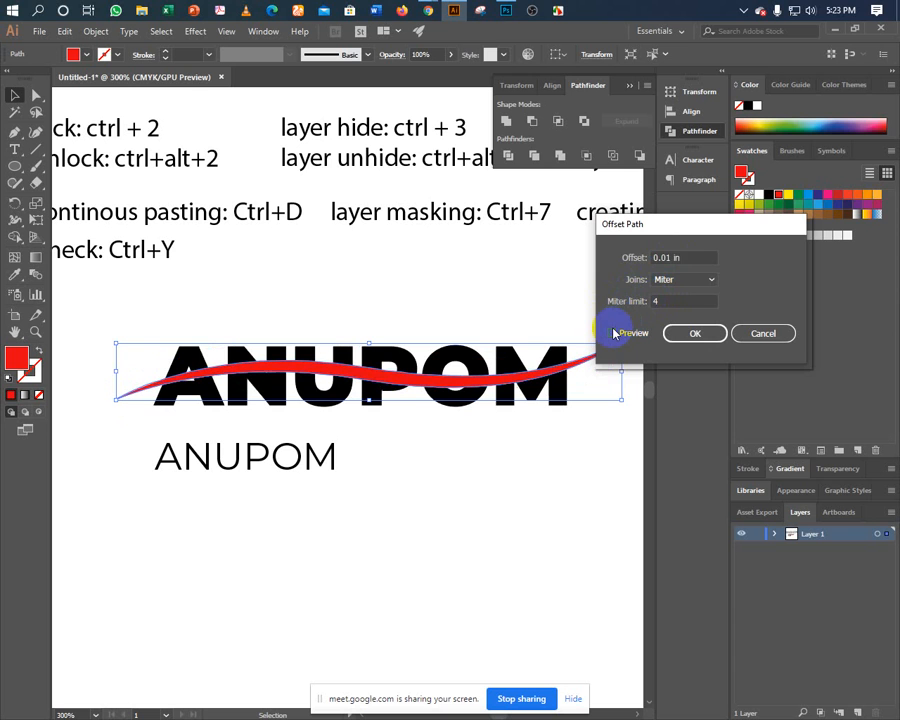
{"action": "left_click", "coordinate": [612, 333]}
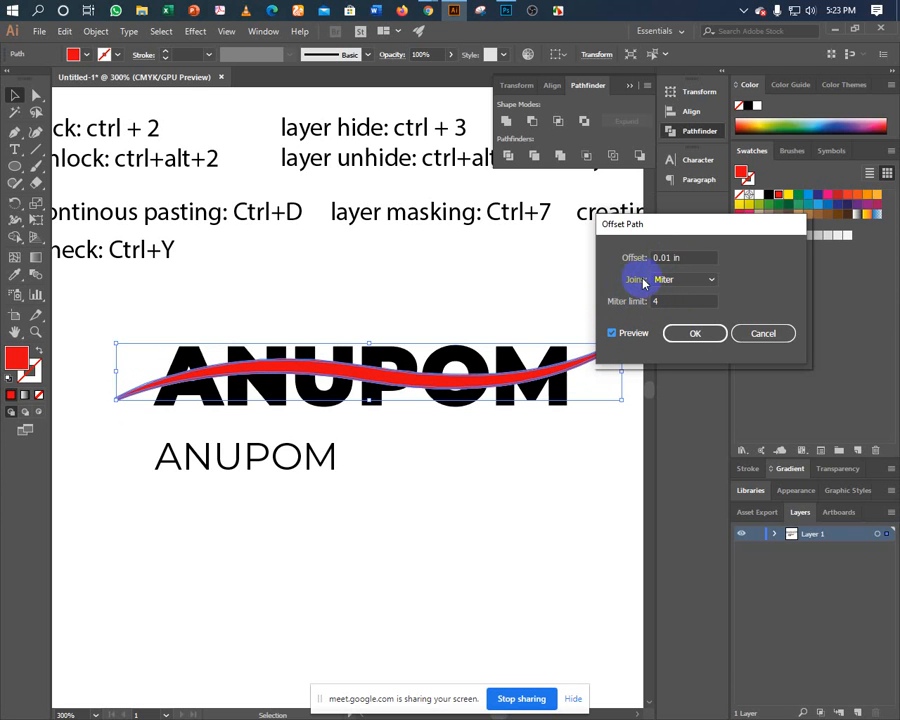
{"action": "left_click", "coordinate": [670, 258]}
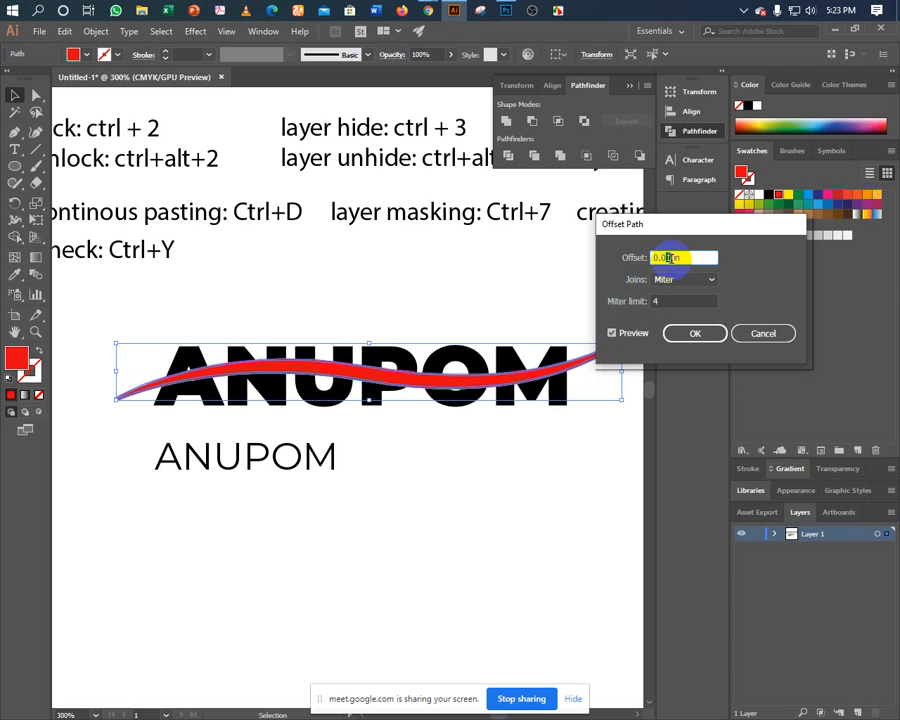
{"action": "type", "text": "3"}
{"action": "left_click", "coordinate": [612, 333]}
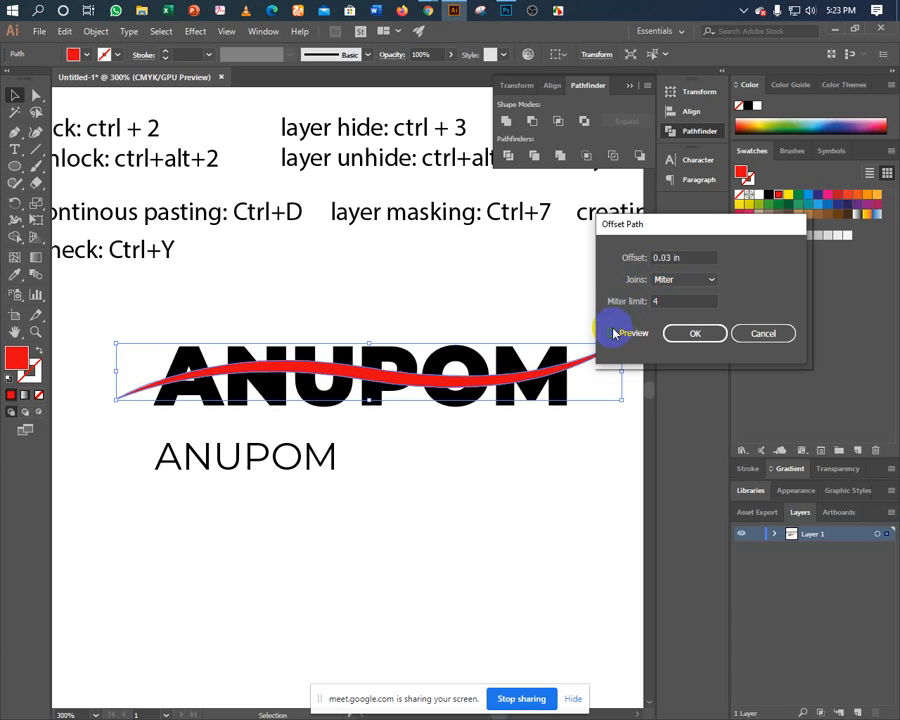
{"action": "left_click", "coordinate": [612, 333]}
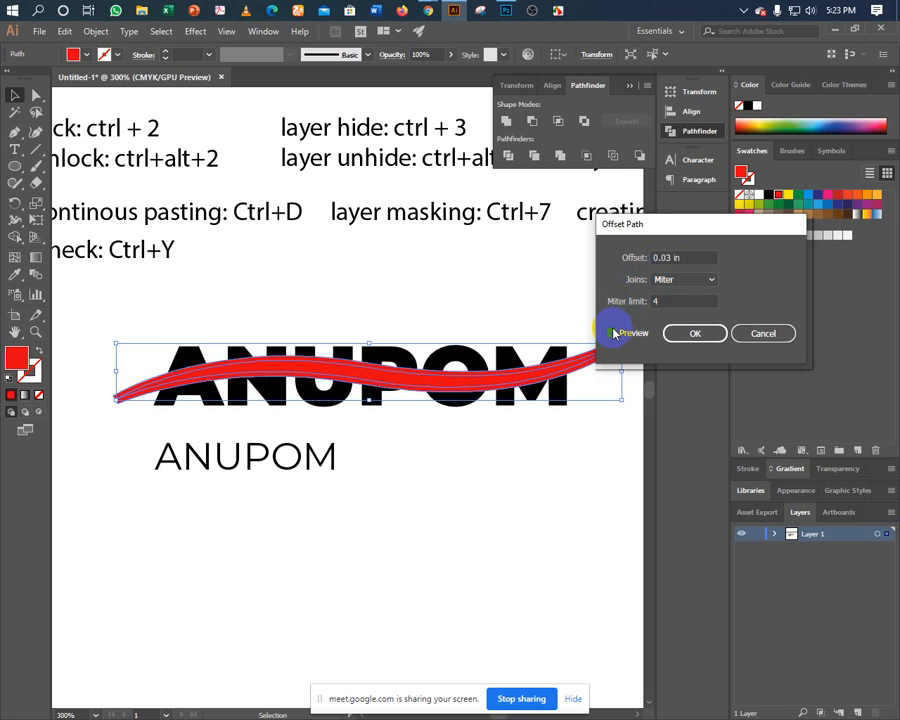
- Set the swoosh offset to 0.02 in with mitered joins and apply it
{"action": "left_click", "coordinate": [667, 258]}
{"action": "type", "text": "2"}
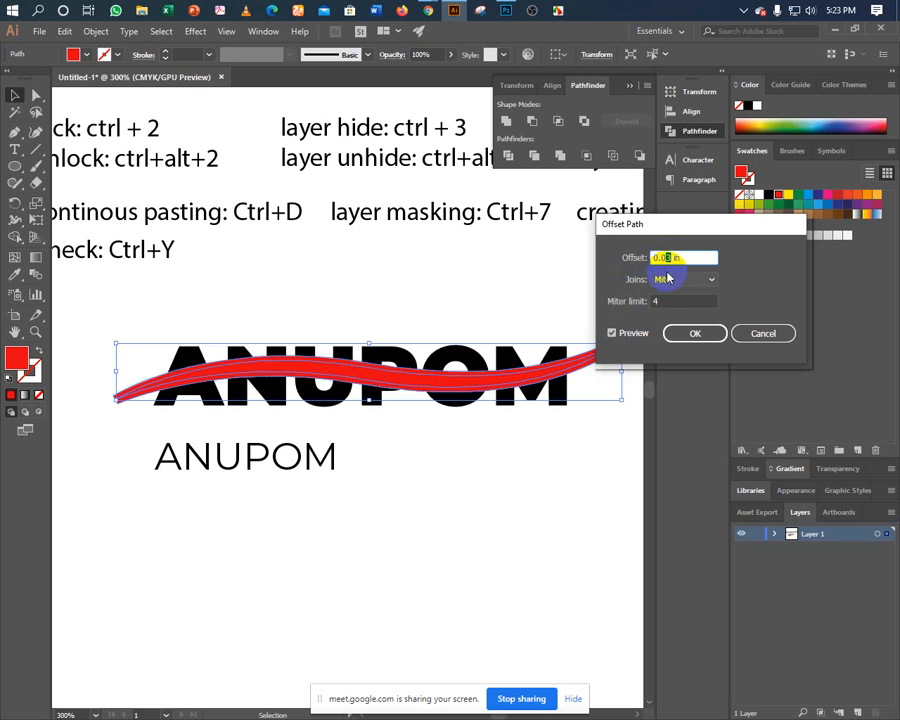
{"action": "left_click", "coordinate": [612, 334]}
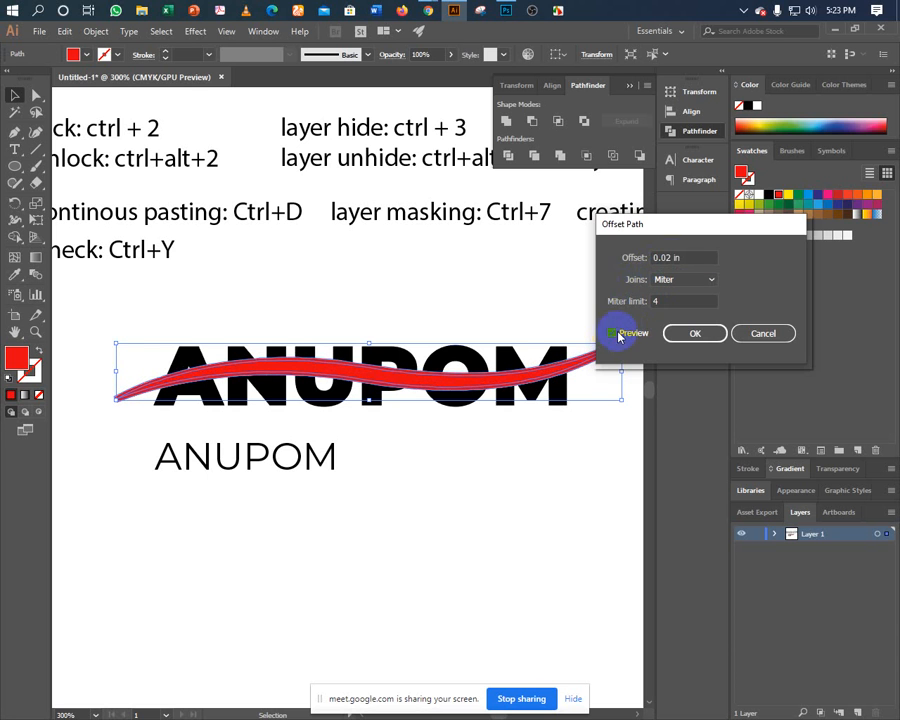
{"action": "left_click", "coordinate": [695, 333]}
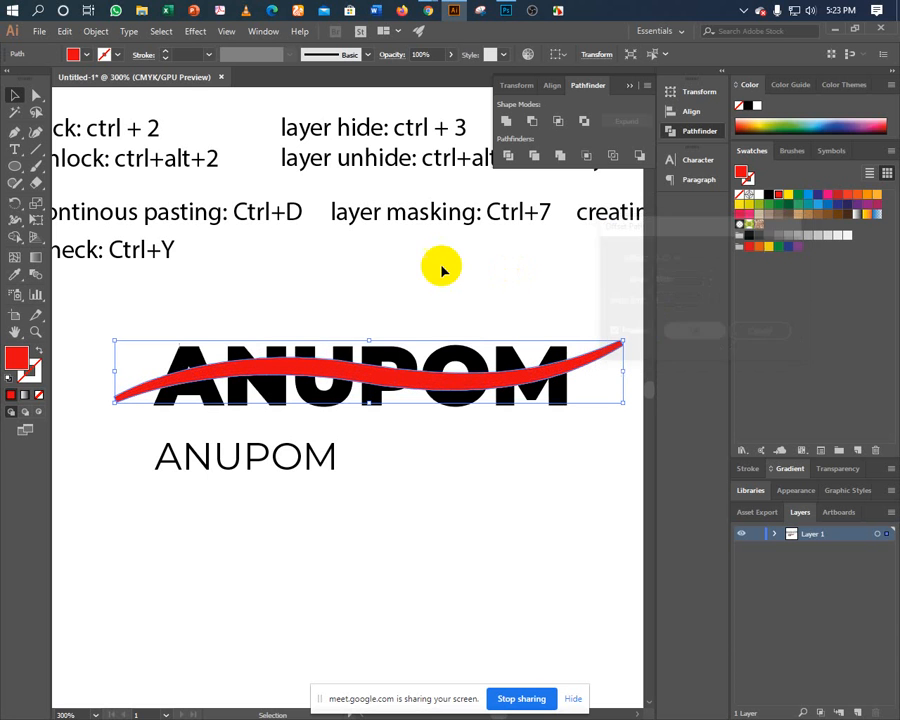
- Temporarily take away the enlarged offset shape to check the original swoosh beneath it, and bring it back
{"action": "left_click", "coordinate": [318, 322]}
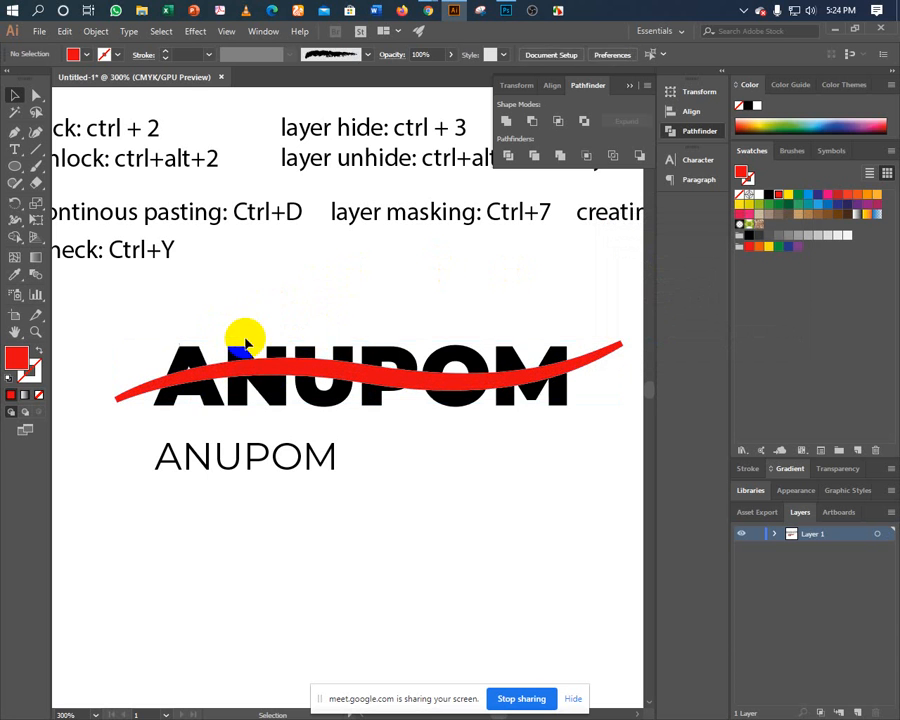
{"action": "left_click", "coordinate": [226, 368]}
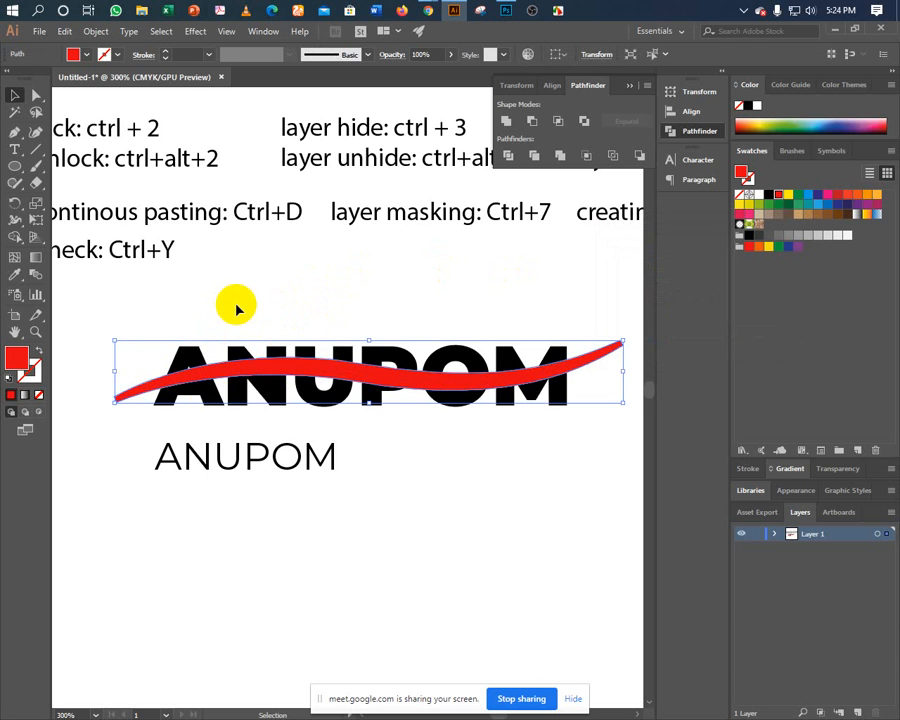
{"action": "key", "text": "a"}
{"action": "left_click", "coordinate": [237, 317]}
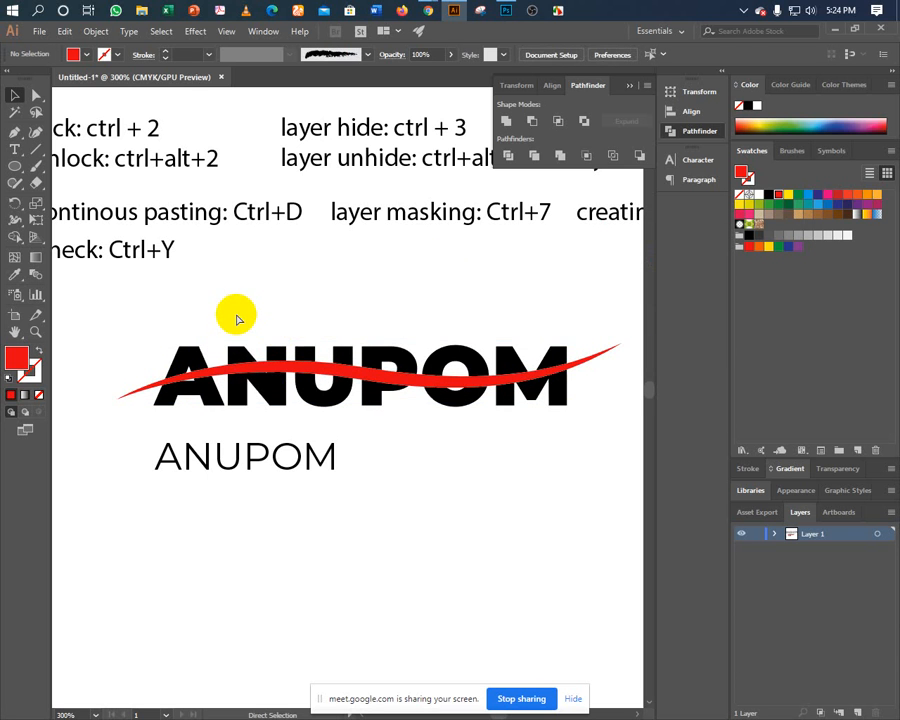
{"action": "key", "text": "v"}
{"action": "key", "text": "ctrl+f"}
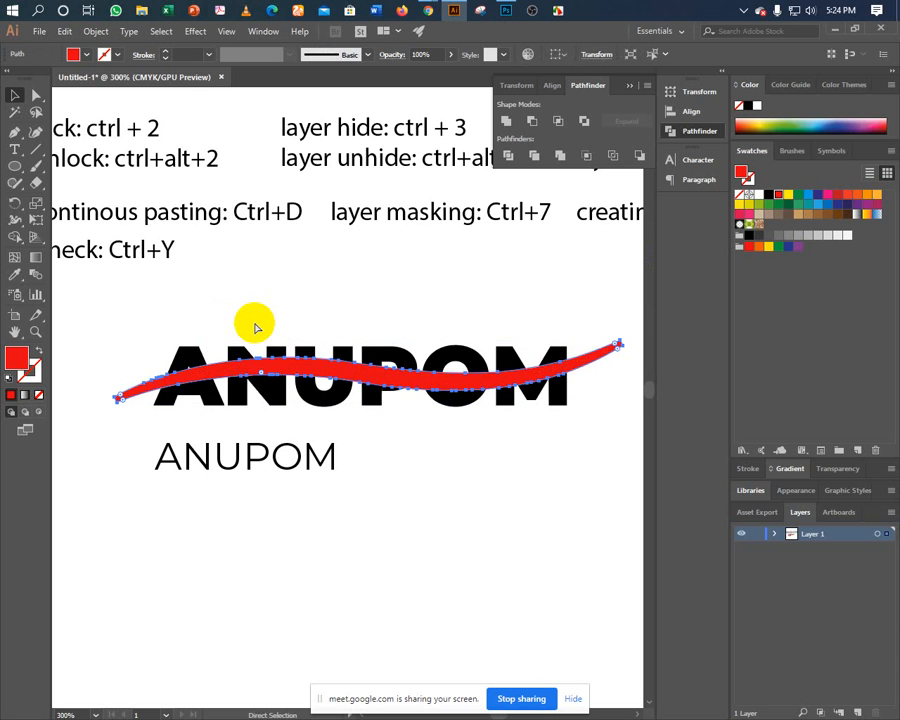
- Try Minus Front on the bold lettering and the offset swoosh together, and undo it
{"action": "left_click", "coordinate": [240, 355], "text": "shift"}
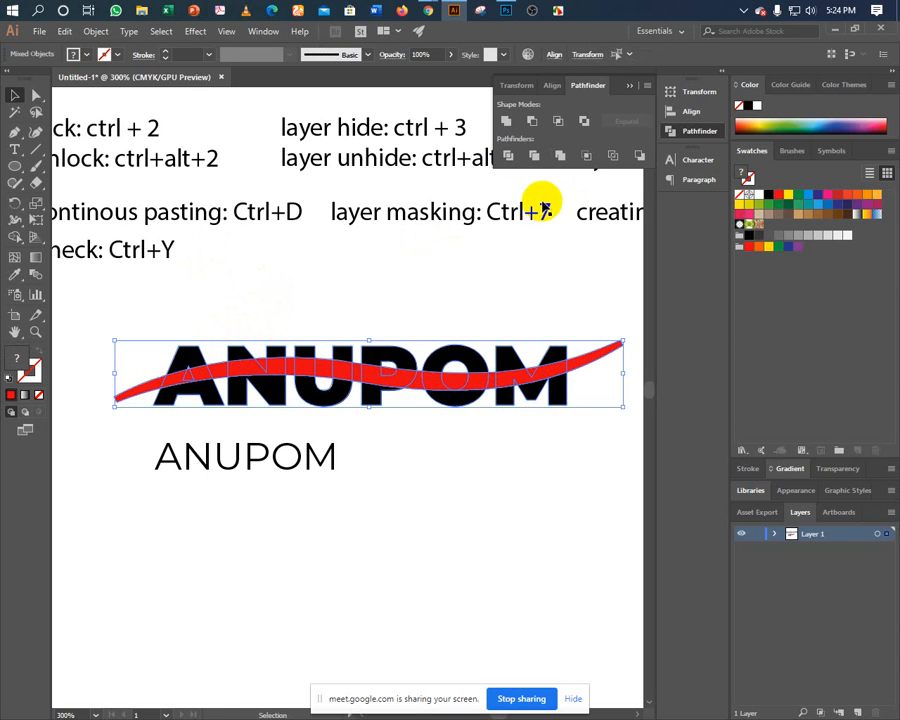
{"action": "left_click", "coordinate": [530, 124]}
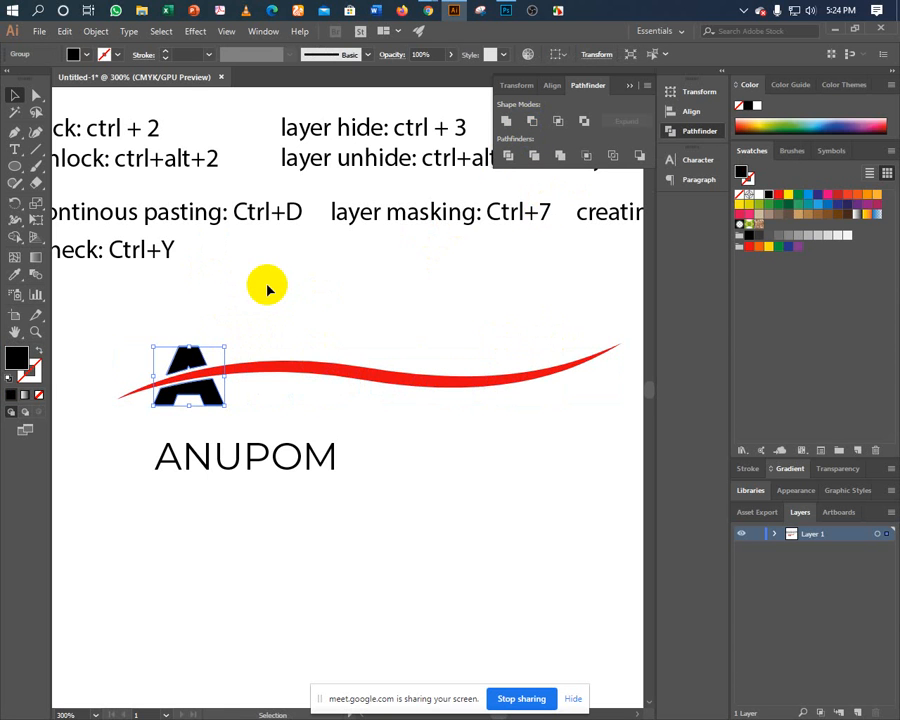
{"action": "key", "text": "ctrl+z"}
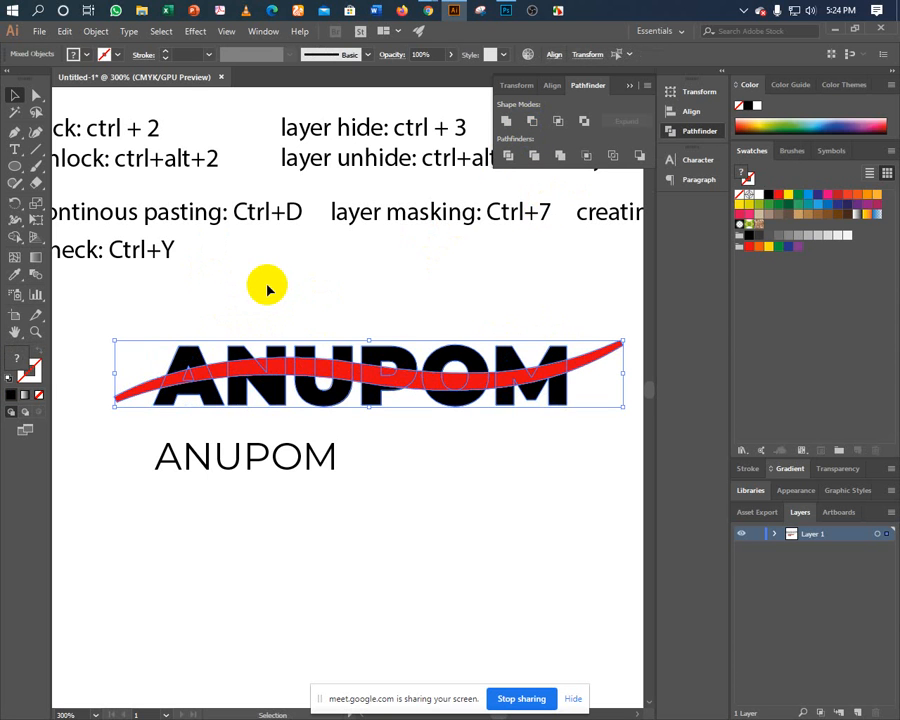
- Divide the selected bold lettering and offset swoosh with Pathfinder, ungroup the pieces and deselect them
{"action": "left_click", "coordinate": [508, 158]}
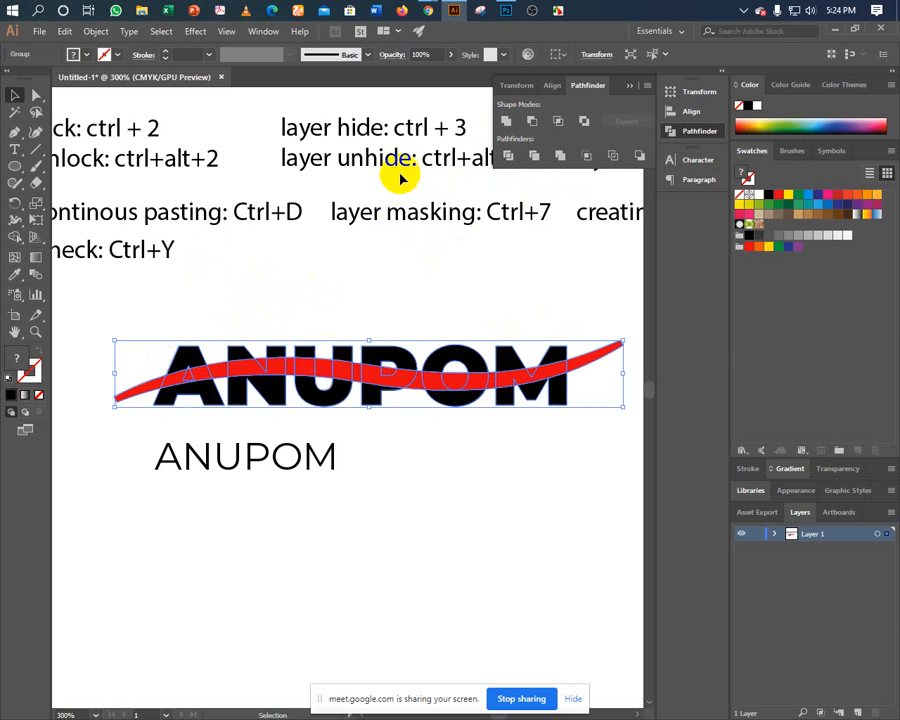
{"action": "right_click", "coordinate": [236, 351]}
{"action": "left_click", "coordinate": [276, 451]}
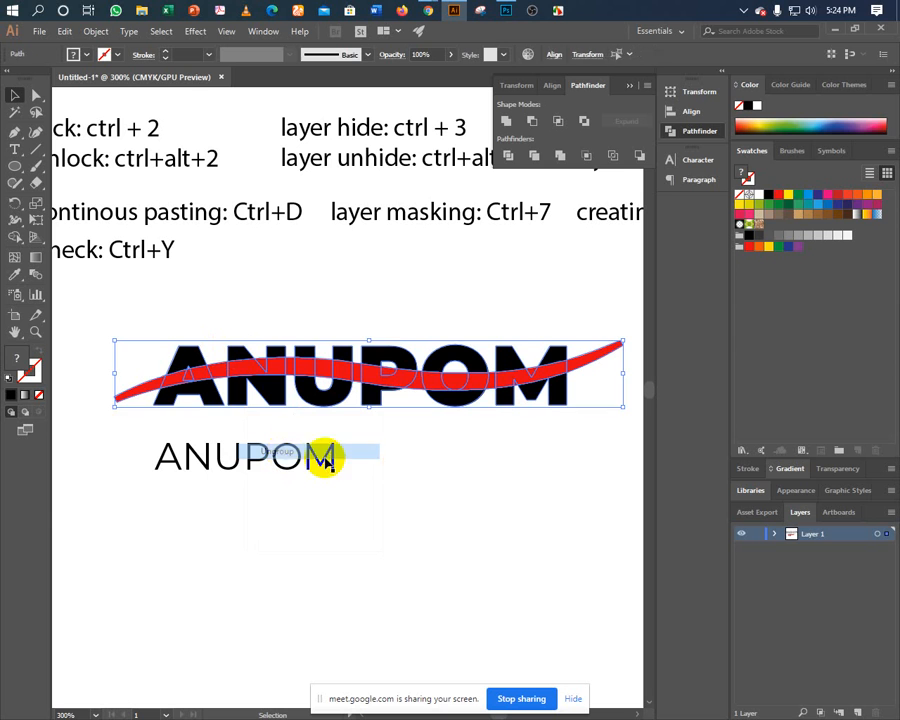
{"action": "left_click", "coordinate": [580, 406]}
- Delete the offset piece extending beyond the M and hide the original thin swoosh
{"action": "left_click", "coordinate": [604, 362]}
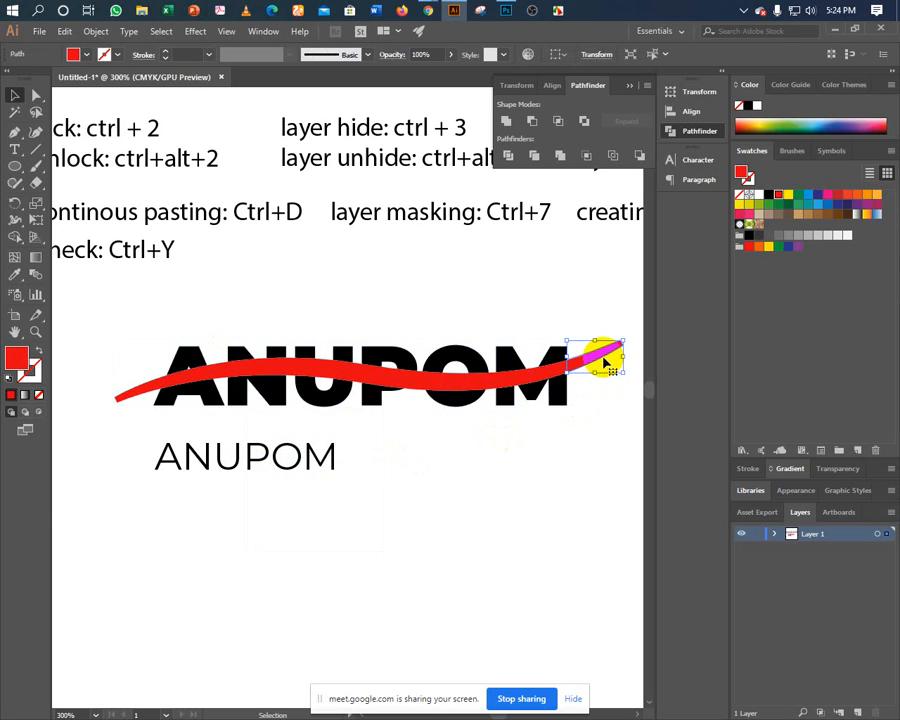
{"action": "left_click", "coordinate": [562, 370]}
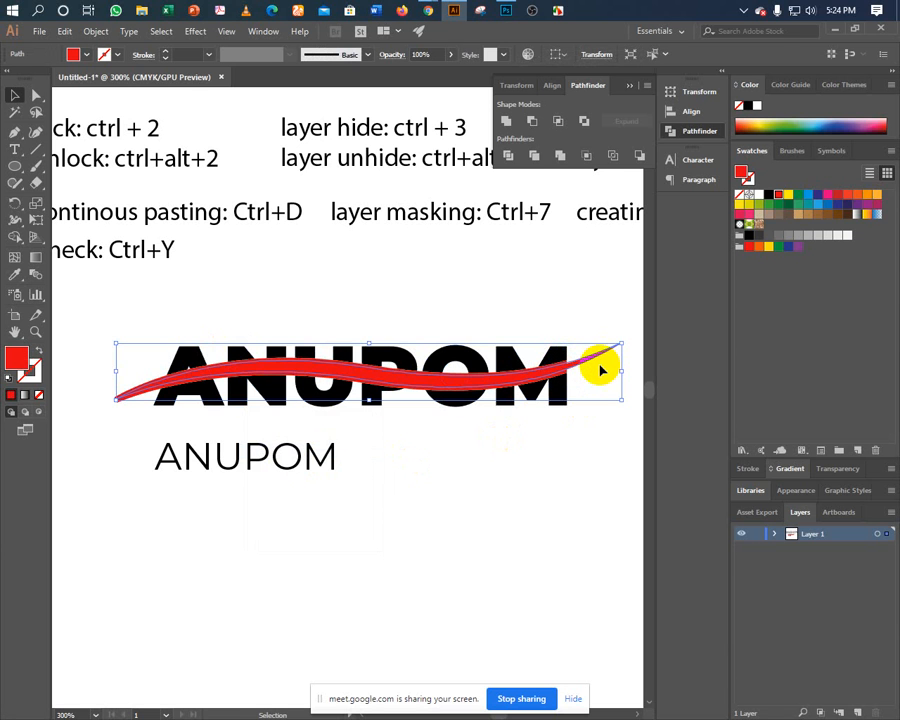
{"action": "key", "text": "a"}
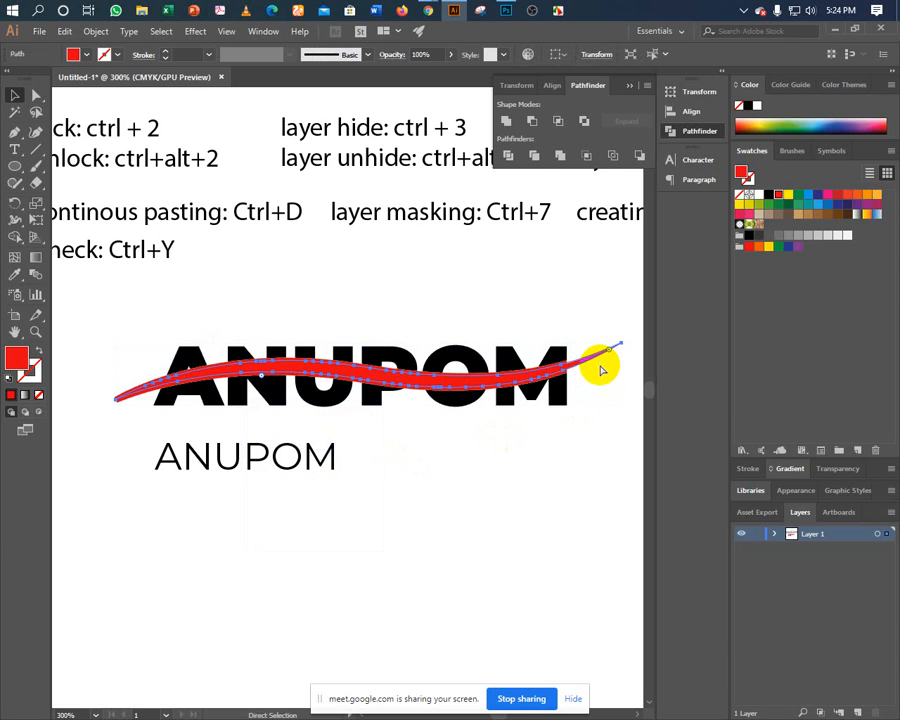
{"action": "key", "text": "ctrl+3"}
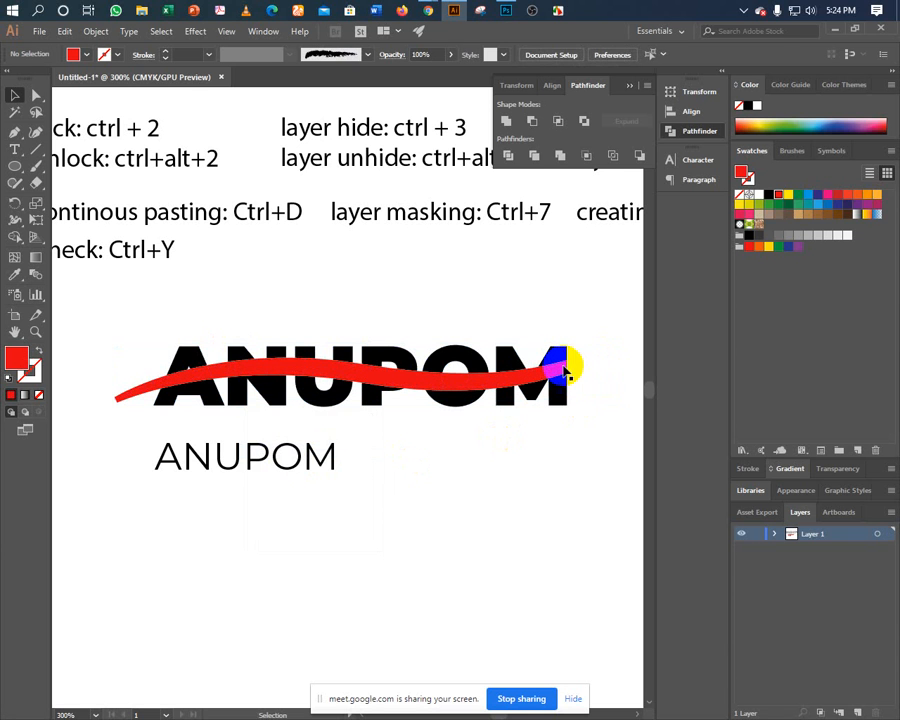
- Delete the remaining red offset pieces crossing the bold letters, leaving an open wavy gap through the lettering
{"action": "left_click", "coordinate": [561, 373]}
{"action": "key", "text": "Delete"}
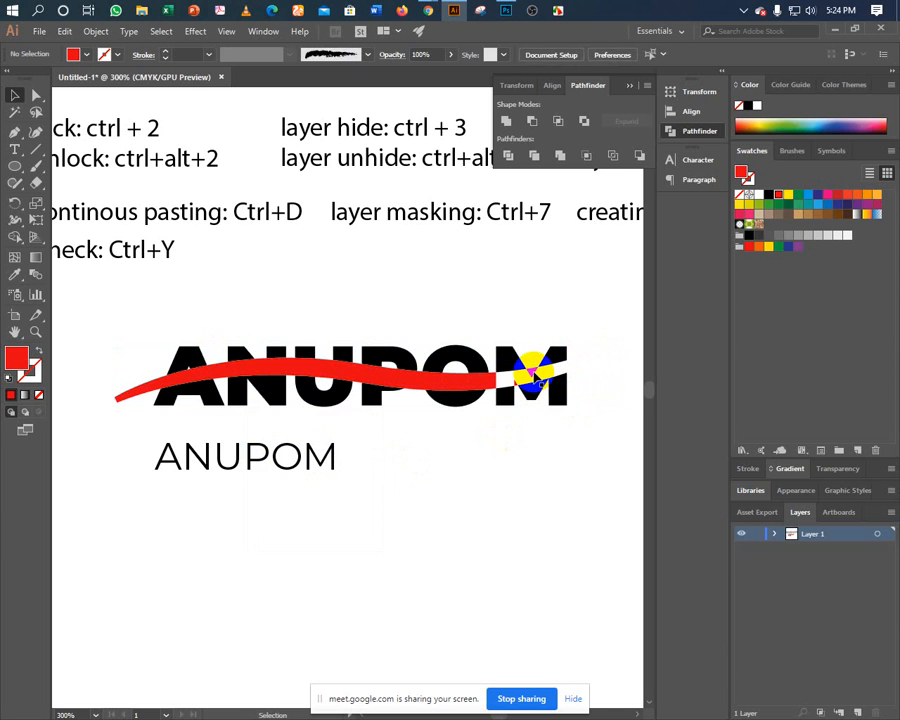
{"action": "left_click", "coordinate": [450, 378]}
{"action": "key", "text": "Delete"}
{"action": "left_click", "coordinate": [402, 382]}
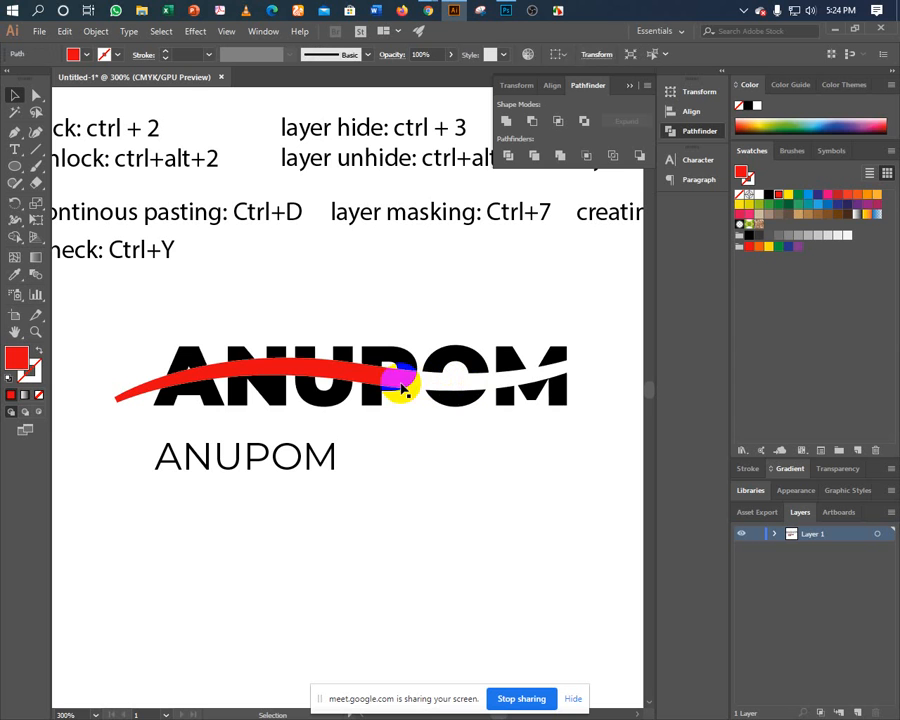
{"action": "key", "text": "Delete"}
{"action": "left_click", "coordinate": [396, 381]}
{"action": "key", "text": "Delete"}
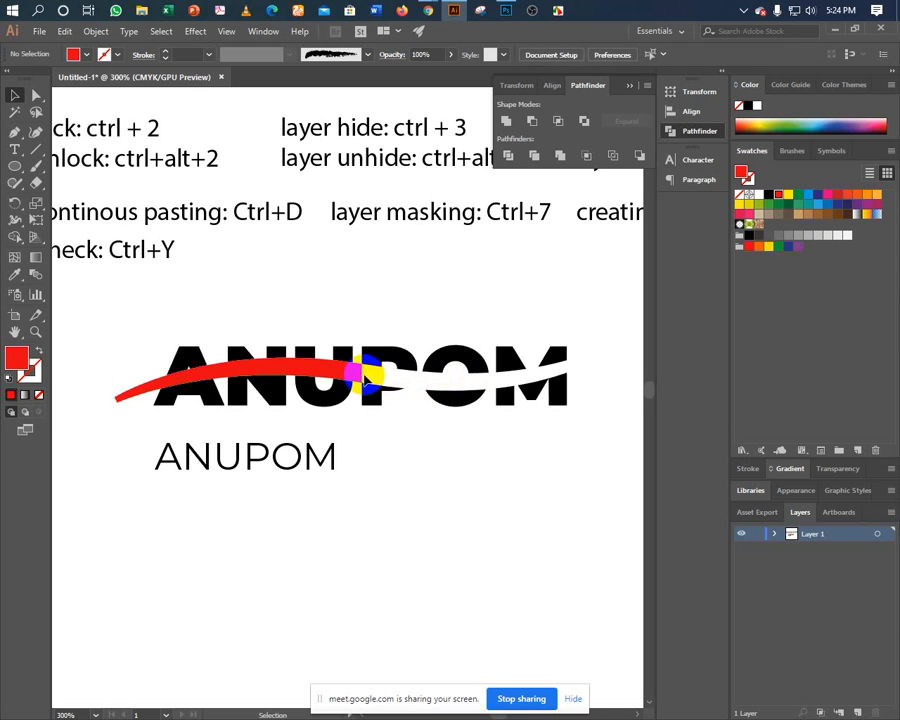
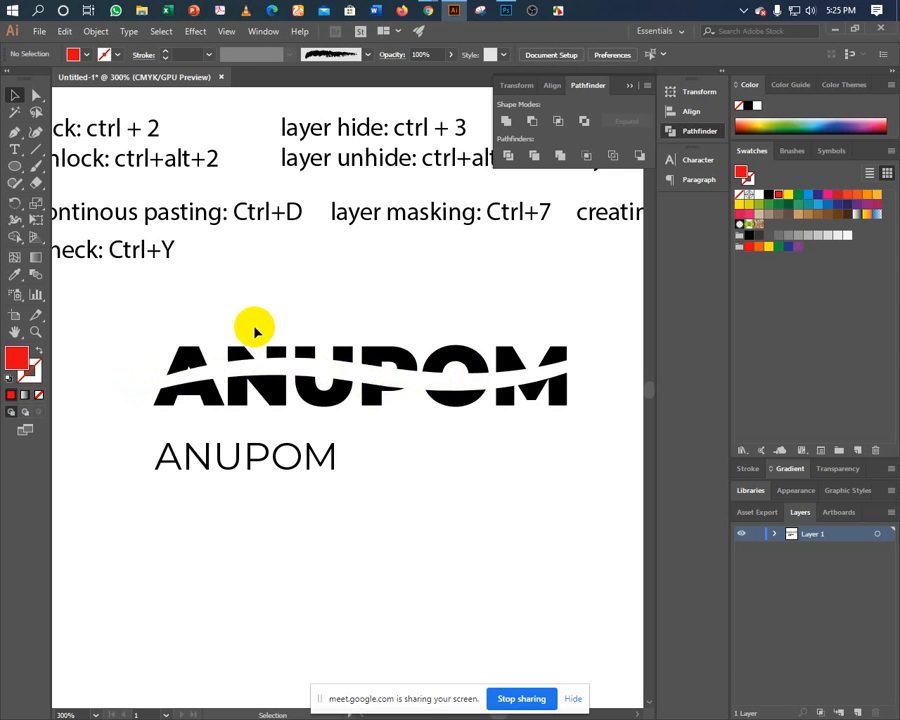
- Switch to outline display and delete the unfilled leftover shapes inside the upper halves of the P and the O
{"action": "key", "text": "ctrl+y"}
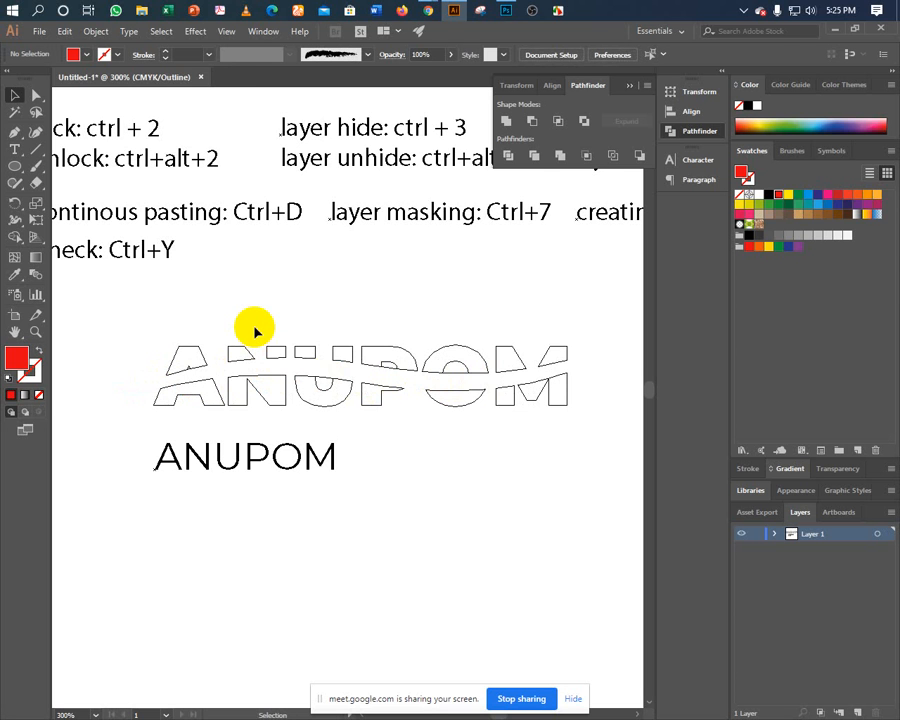
{"action": "left_click", "coordinate": [389, 372]}
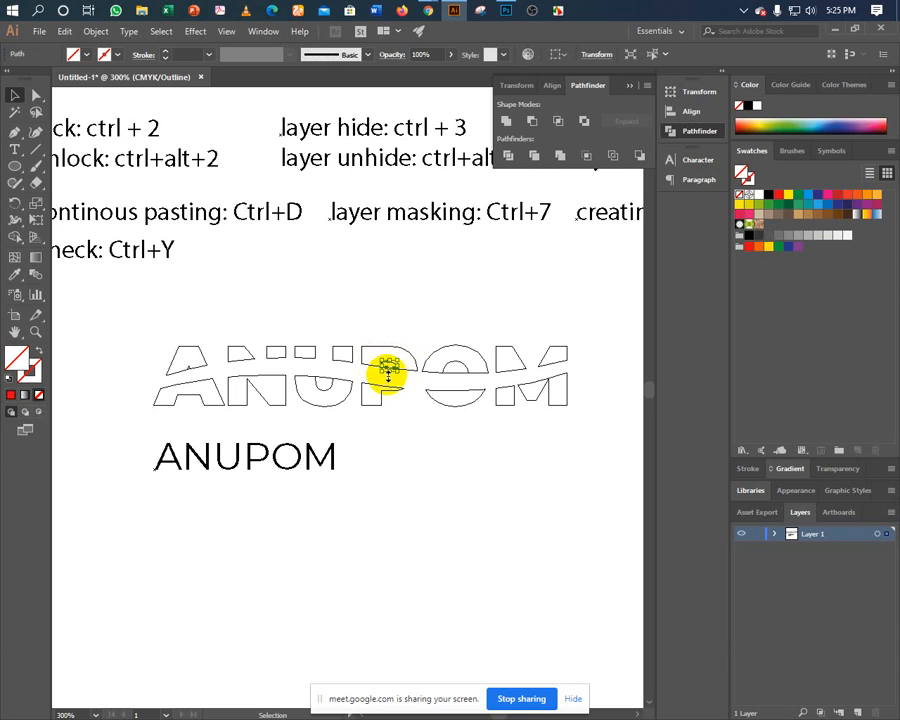
{"action": "key", "text": "Delete"}
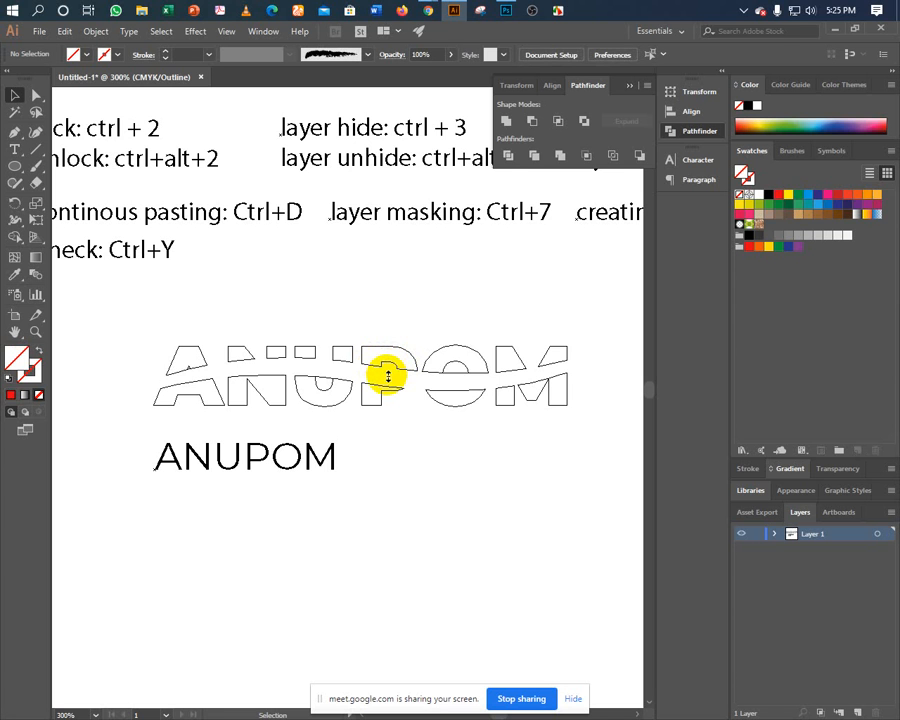
{"action": "left_click", "coordinate": [455, 368]}
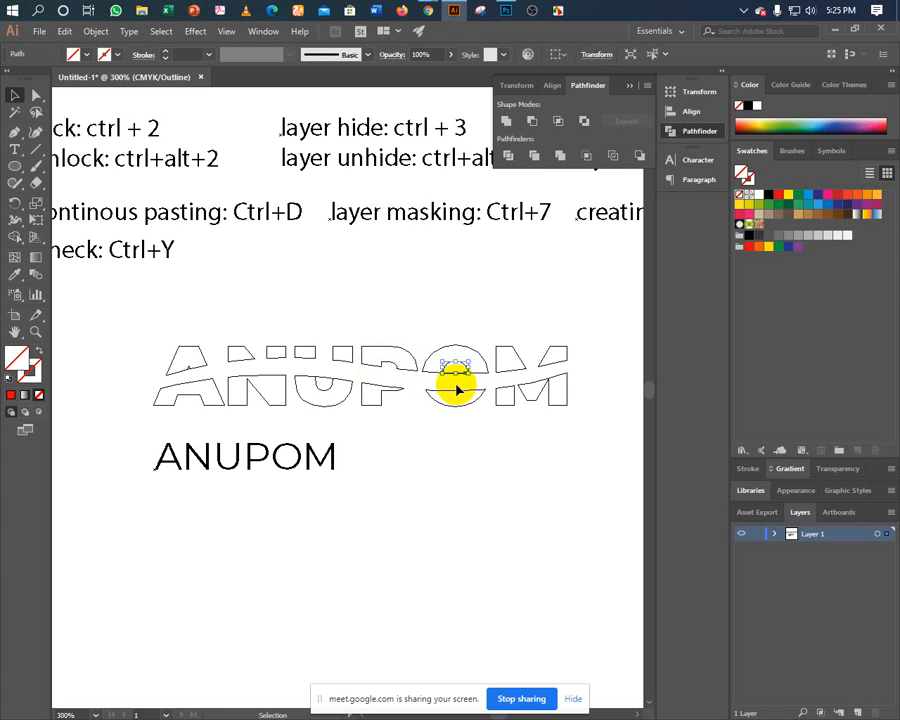
{"action": "key", "text": "Delete"}
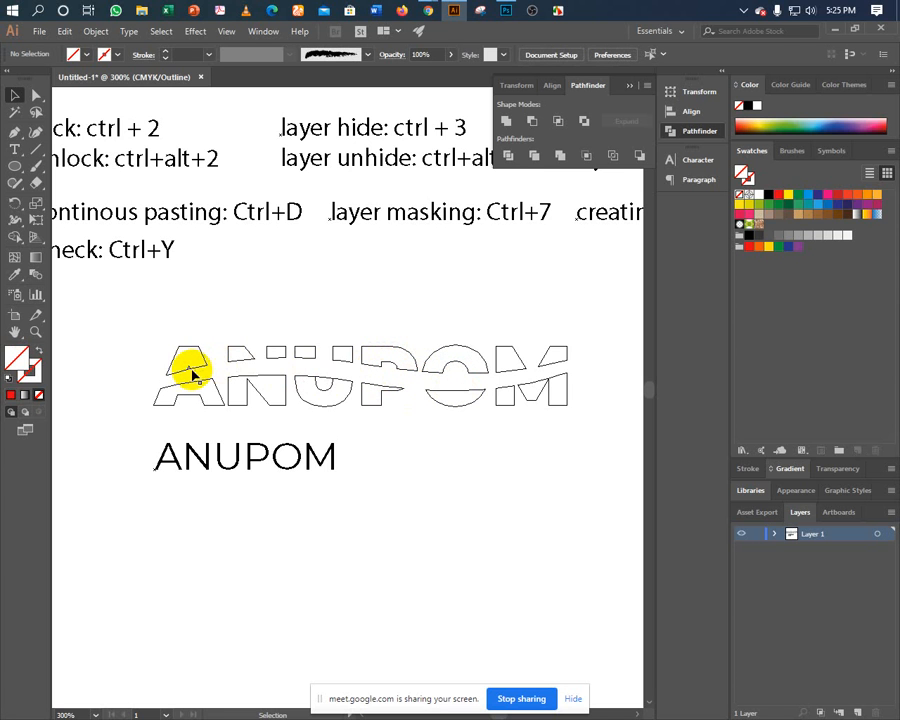
{"action": "left_click", "coordinate": [188, 366]}
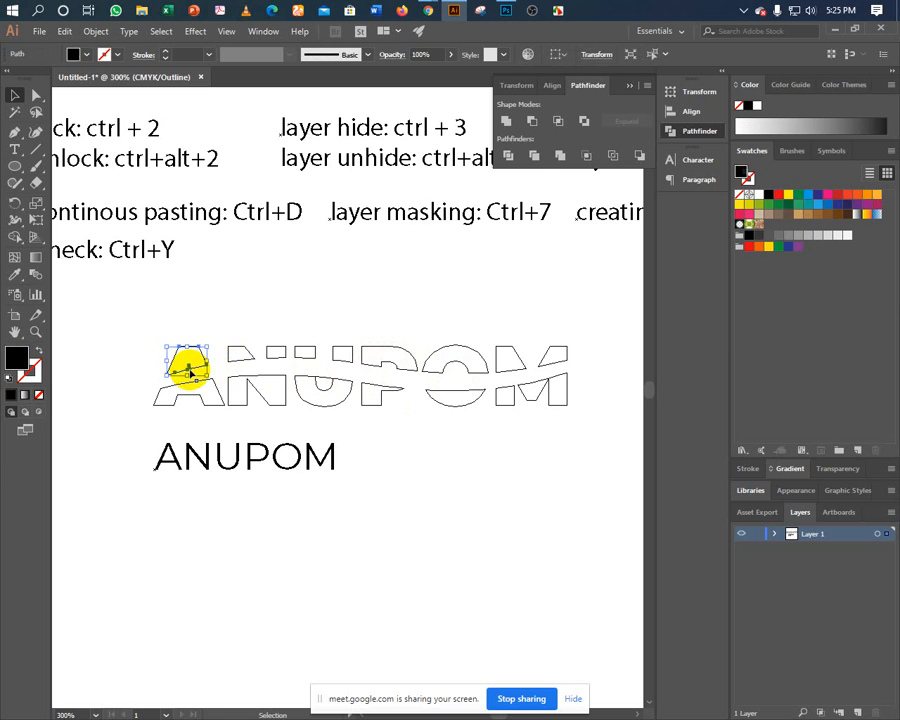
{"action": "key", "text": "Delete"}
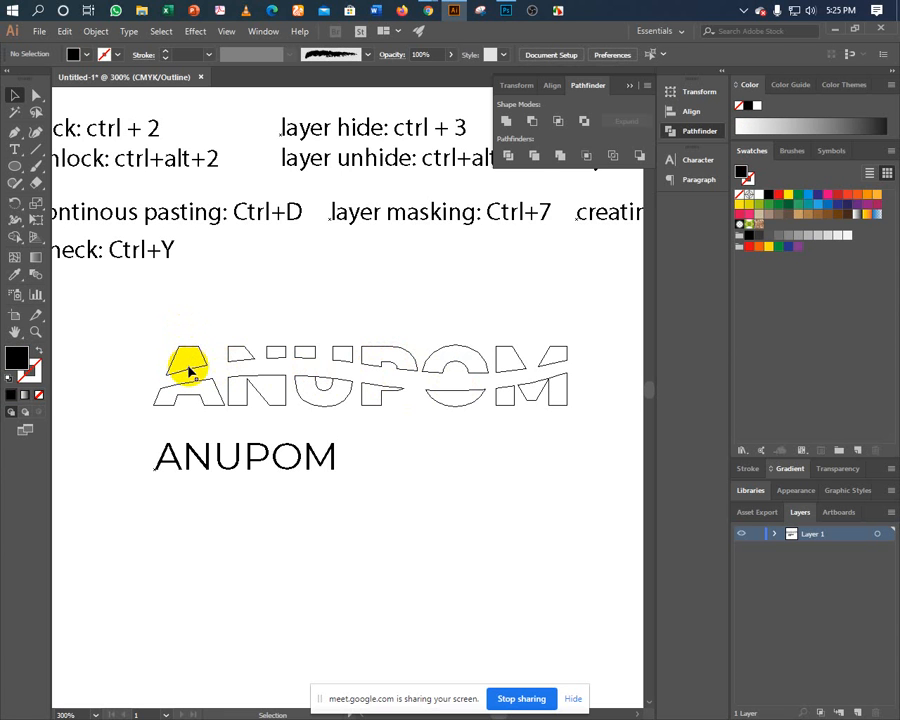
{"action": "left_click", "coordinate": [188, 370]}
{"action": "left_click", "coordinate": [181, 314]}
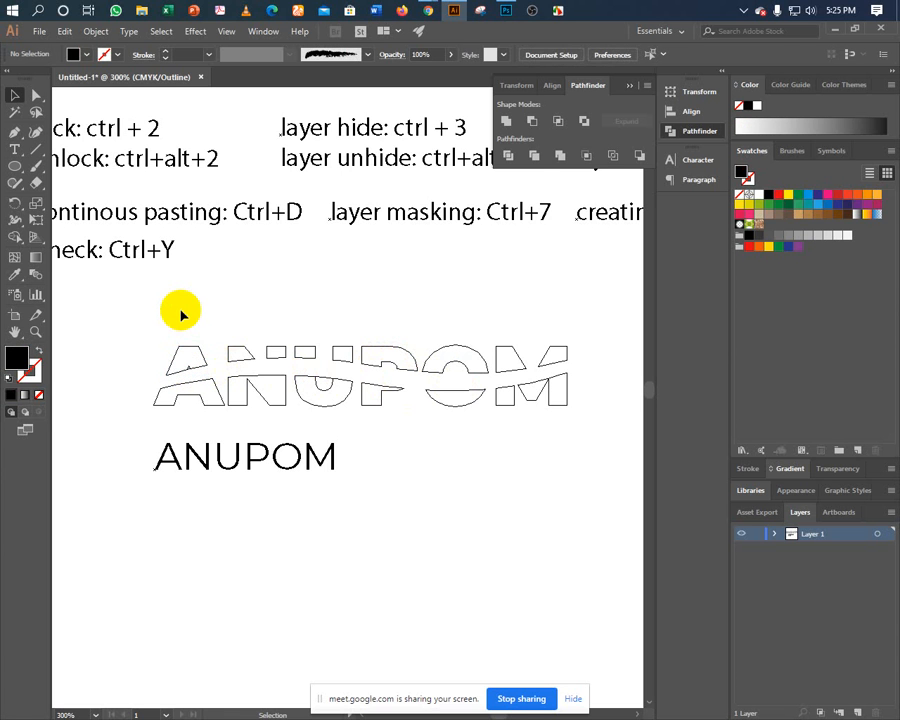
- Delete the tiny unfilled triangle inside the upper half of the bold A and return to the preview display
{"action": "key", "text": "ctrl+plus"}
{"action": "key", "text": "ctrl+plus"}
{"action": "key", "text": "ctrl+plus"}
{"action": "key", "text": "ctrl+plus"}
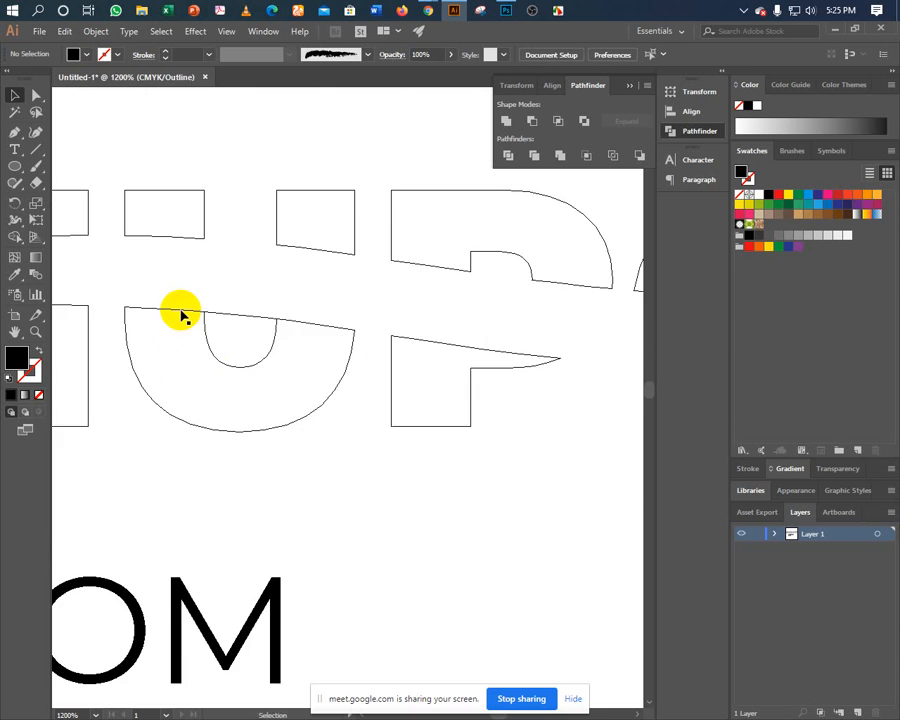
{"action": "left_click_drag", "start_coordinate": [183, 313], "coordinate": [701, 352]}
{"action": "left_click_drag", "start_coordinate": [306, 346], "coordinate": [406, 366]}
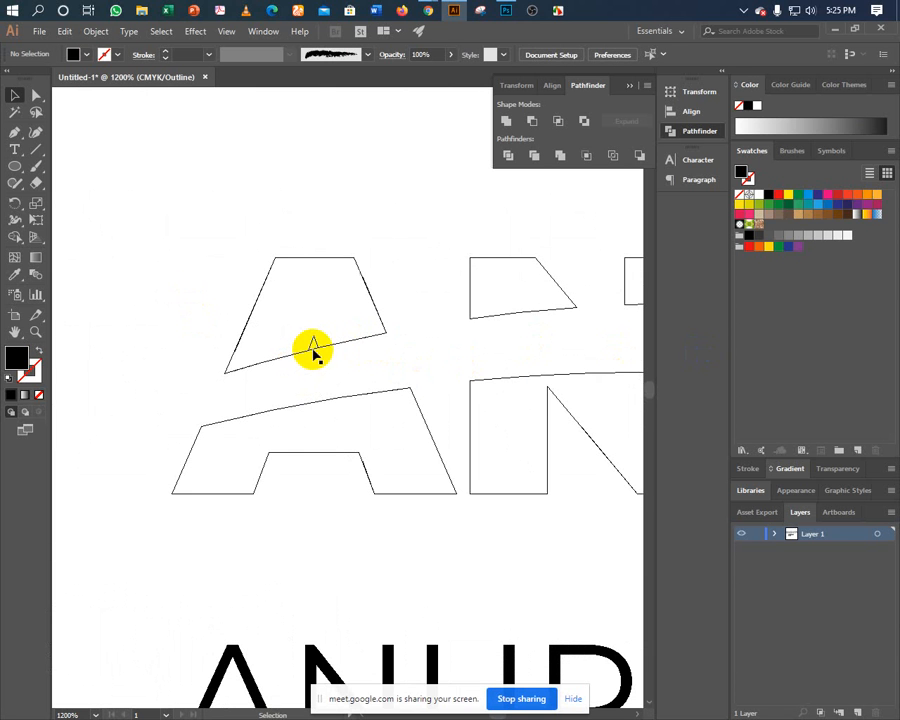
{"action": "left_click_drag", "start_coordinate": [313, 350], "coordinate": [312, 342]}
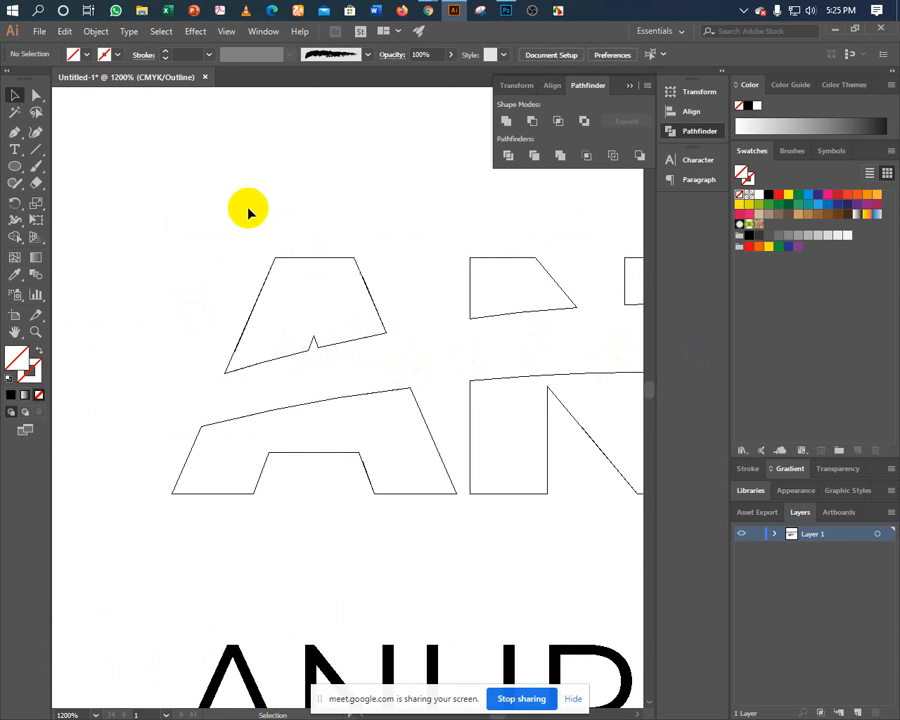
{"action": "key", "text": "ctrl+minus"}
{"action": "key", "text": "ctrl+minus"}
{"action": "key", "text": "ctrl+minus"}
{"action": "key", "text": "ctrl+minus"}
{"action": "key", "text": "ctrl+minus"}
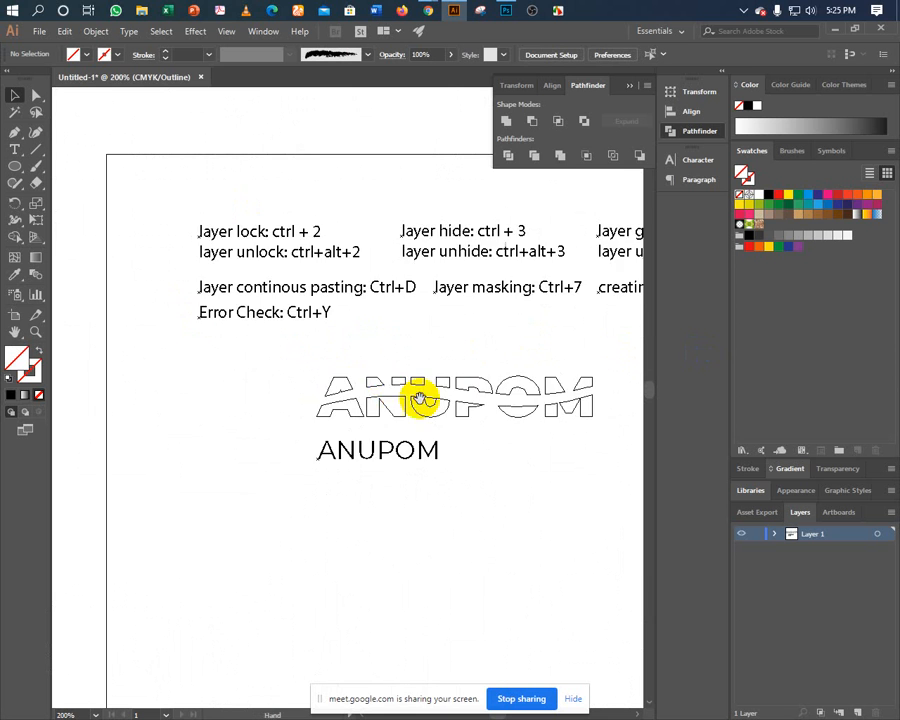
{"action": "left_click_drag", "start_coordinate": [421, 398], "coordinate": [212, 315]}
{"action": "left_click_drag", "start_coordinate": [248, 357], "coordinate": [339, 428]}
{"action": "key", "text": "ctrl+y"}
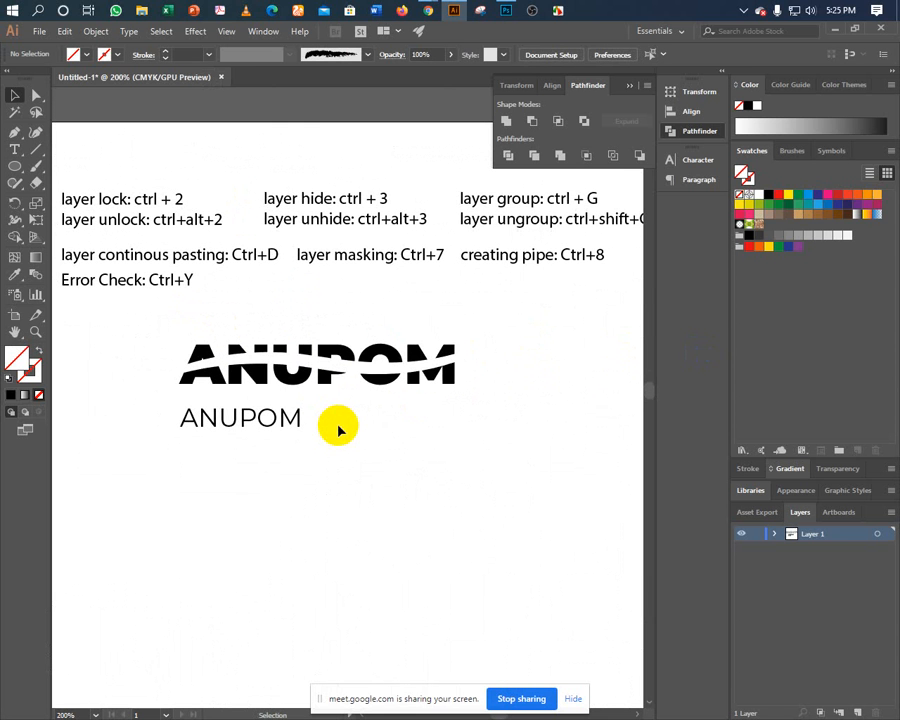
- In outline display, delete the unfilled leftover shape inside the lower half of the U, and return to the preview display
{"action": "mouse_move", "coordinate": [181, 333]}
{"action": "left_mouse_down"}
{"action": "mouse_move", "coordinate": [344, 354]}
{"action": "mouse_move", "coordinate": [484, 358]}
{"action": "left_mouse_up"}
{"action": "left_click", "coordinate": [488, 361]}
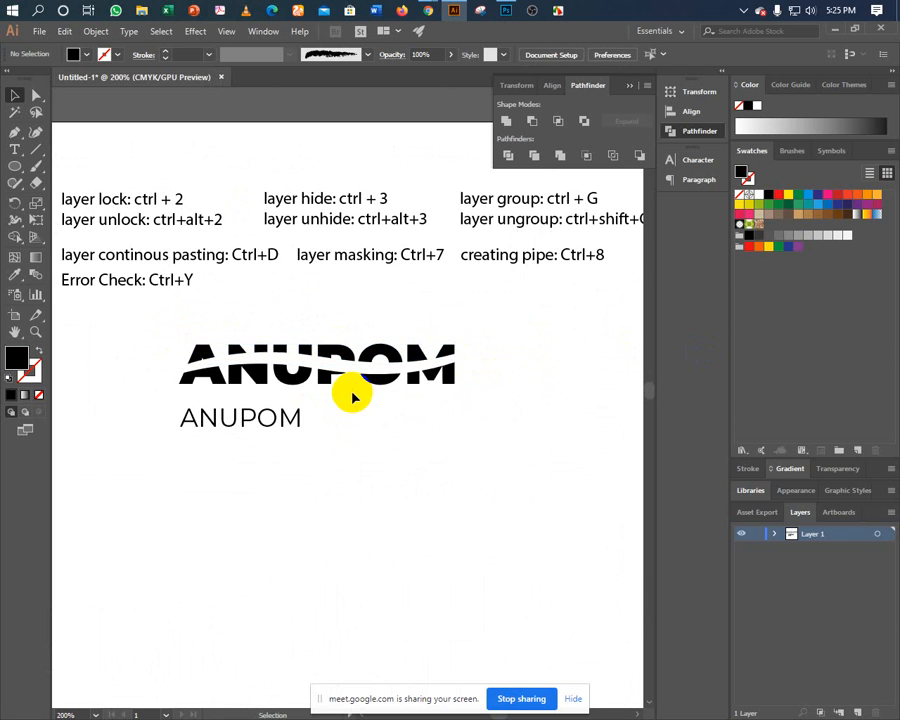
{"action": "key", "text": "ctrl+y"}
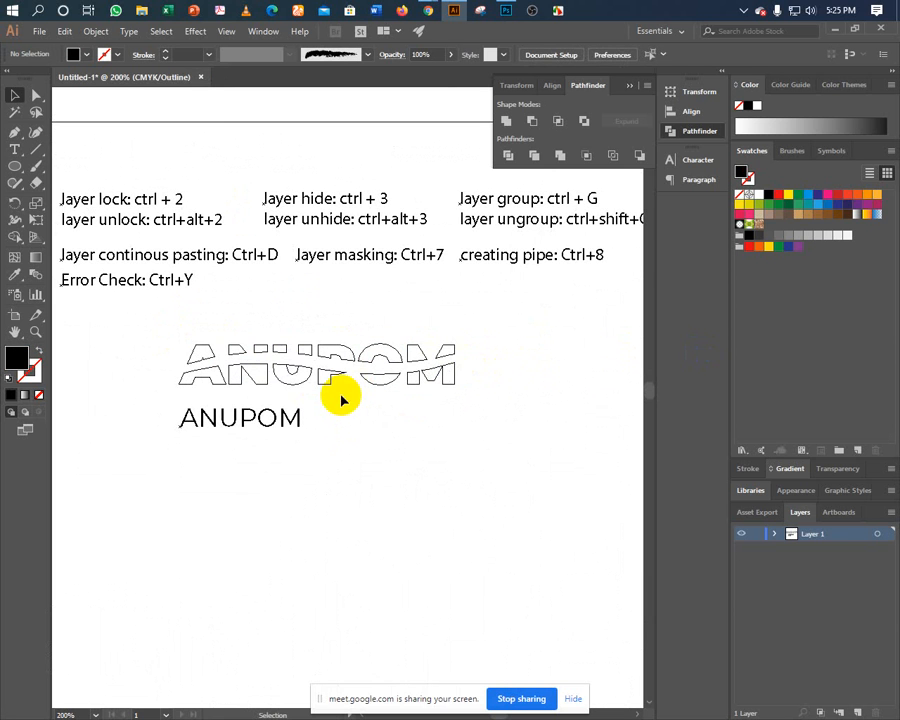
{"action": "left_click", "coordinate": [293, 370]}
{"action": "key", "text": "Delete"}
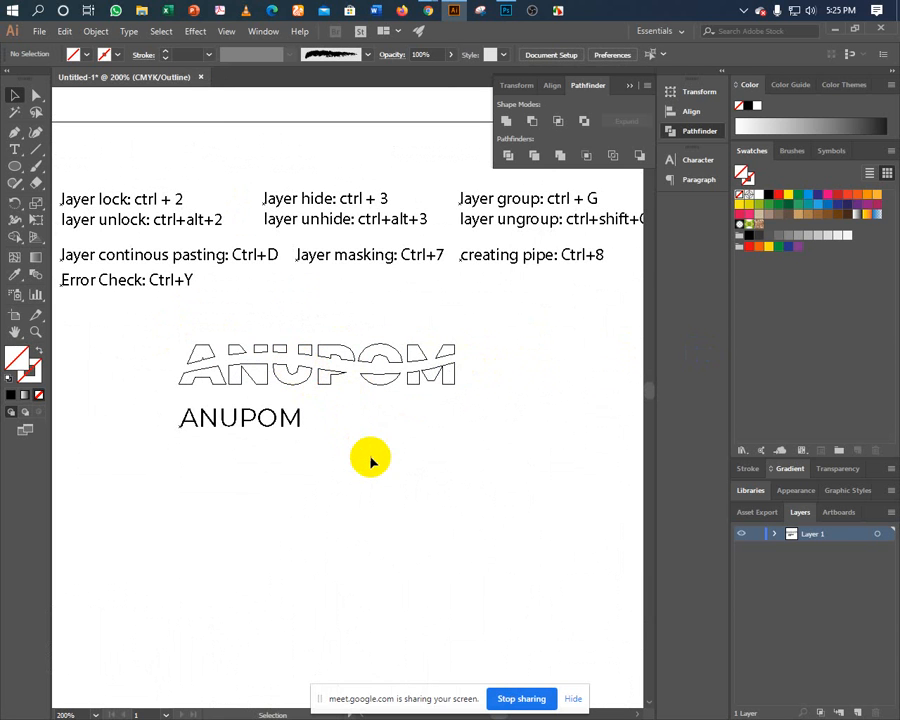
{"action": "key", "text": "ctrl+y"}
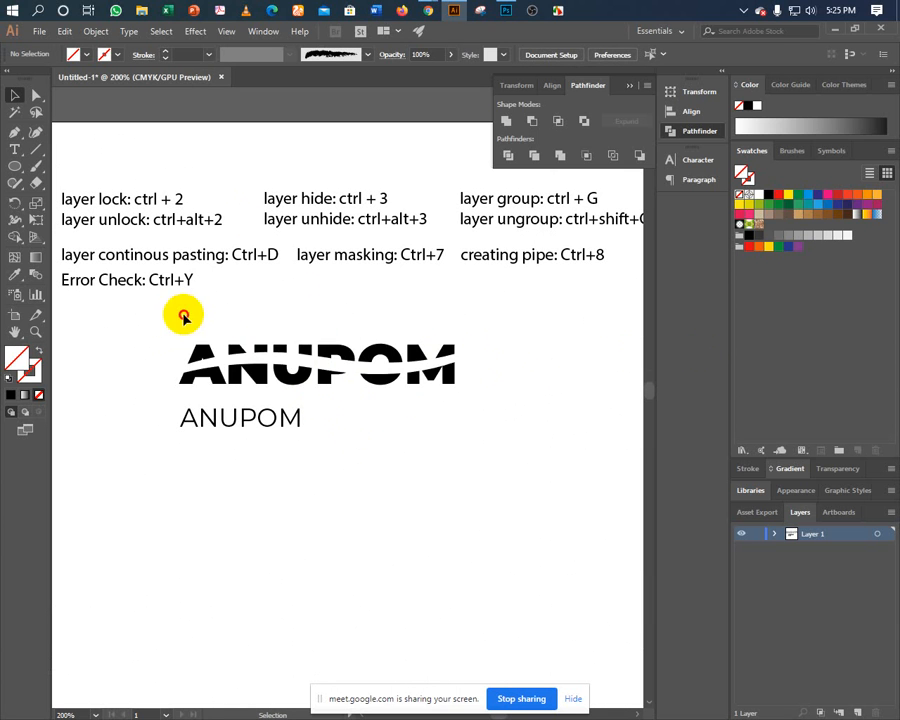
- Fill the upper halves of the sliced letters with light blue and the lower halves with a darker blue
{"action": "left_click_drag", "start_coordinate": [184, 314], "coordinate": [450, 373]}
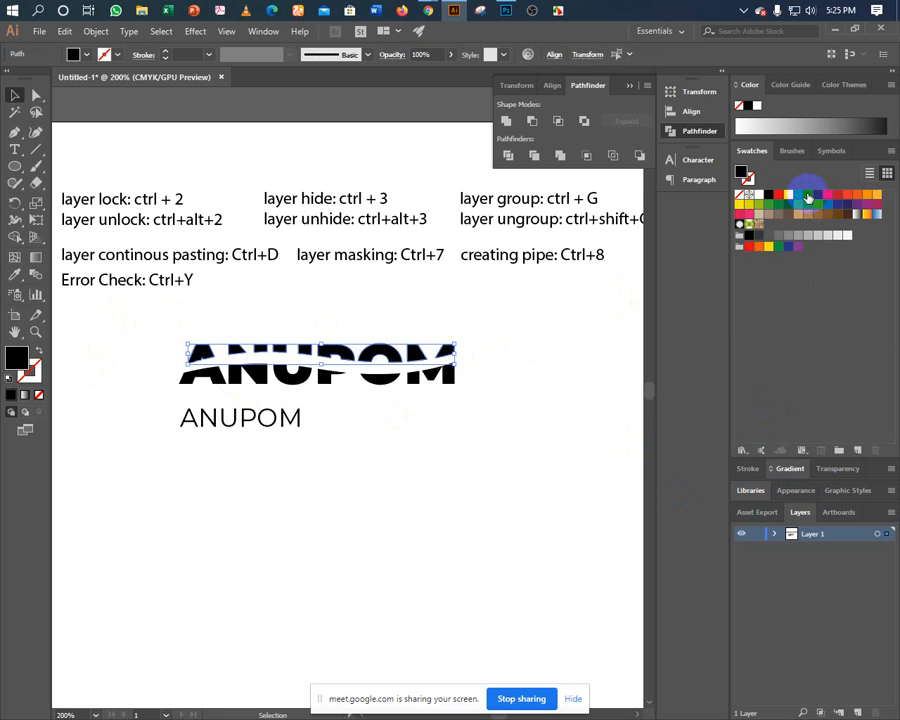
{"action": "left_click", "coordinate": [808, 197]}
{"action": "left_click", "coordinate": [230, 320]}
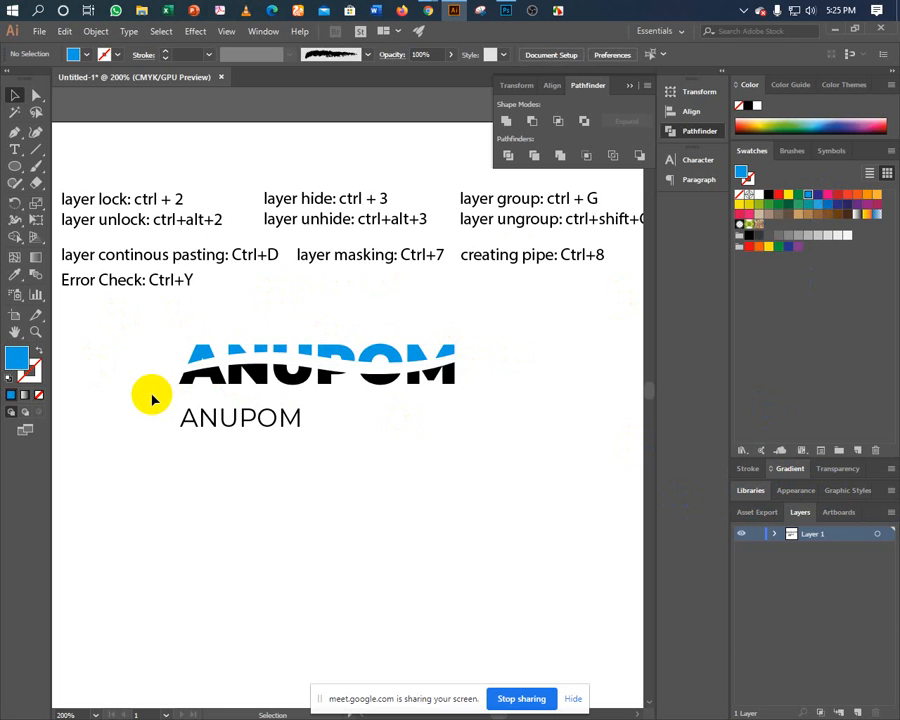
{"action": "left_click_drag", "start_coordinate": [152, 400], "coordinate": [466, 378]}
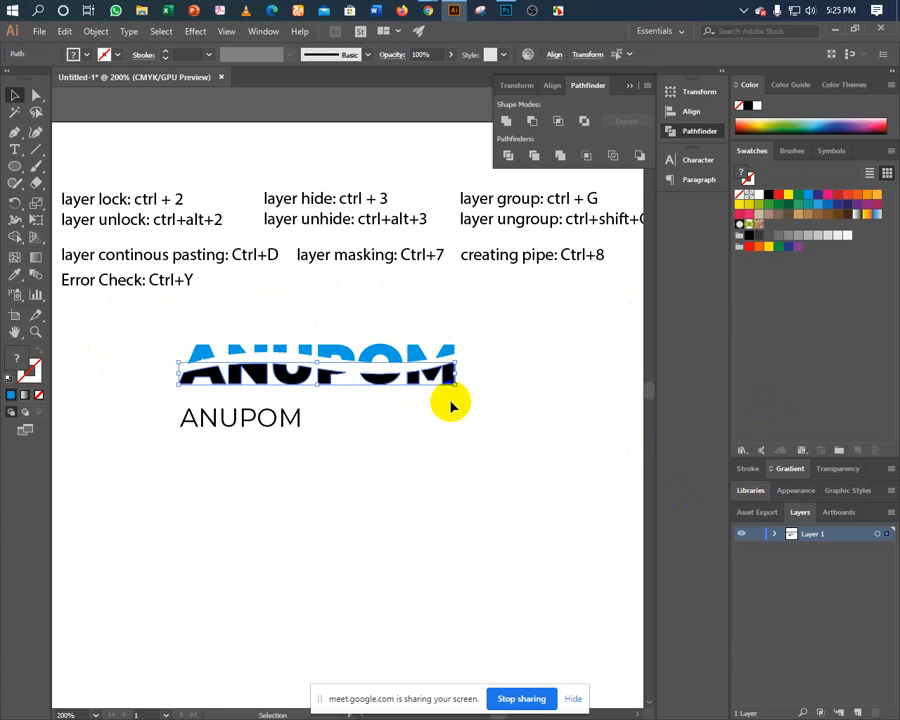
{"action": "left_click", "coordinate": [827, 205]}
{"action": "left_click", "coordinate": [505, 380]}
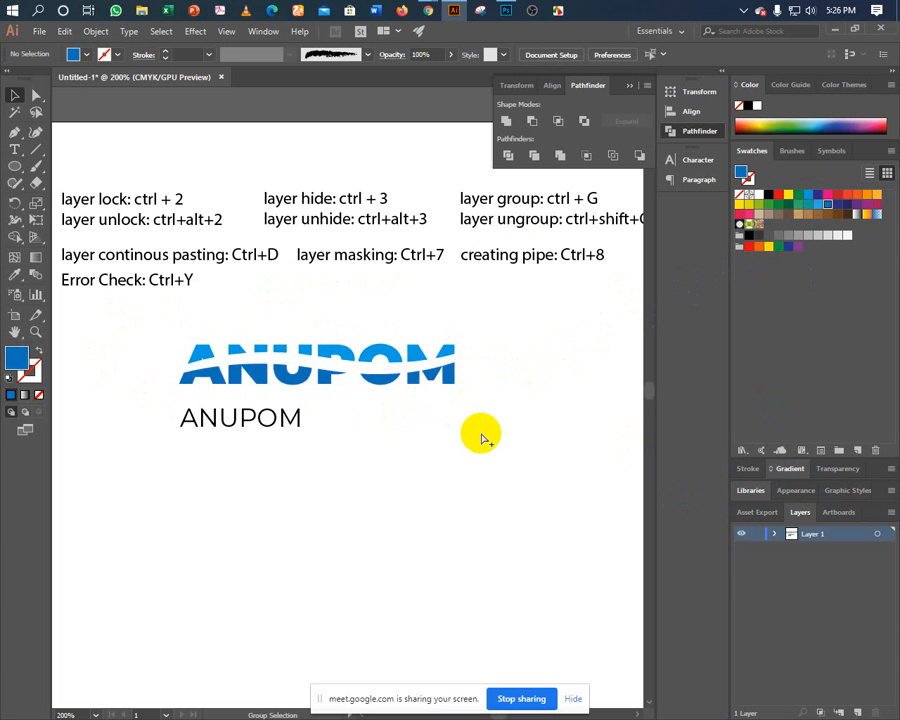
- Unhide the thin red swoosh, recolor it dark blue with C 100, M 80, Y 0, K 20, and deselect it
{"action": "key", "text": "ctrl+alt+3"}
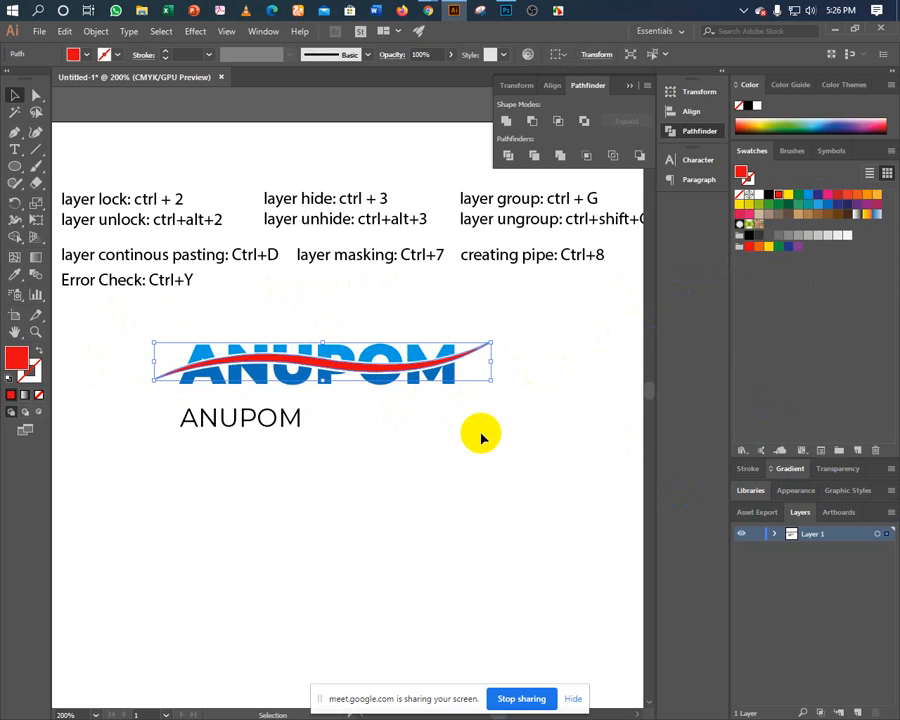
{"action": "left_click", "coordinate": [478, 435]}
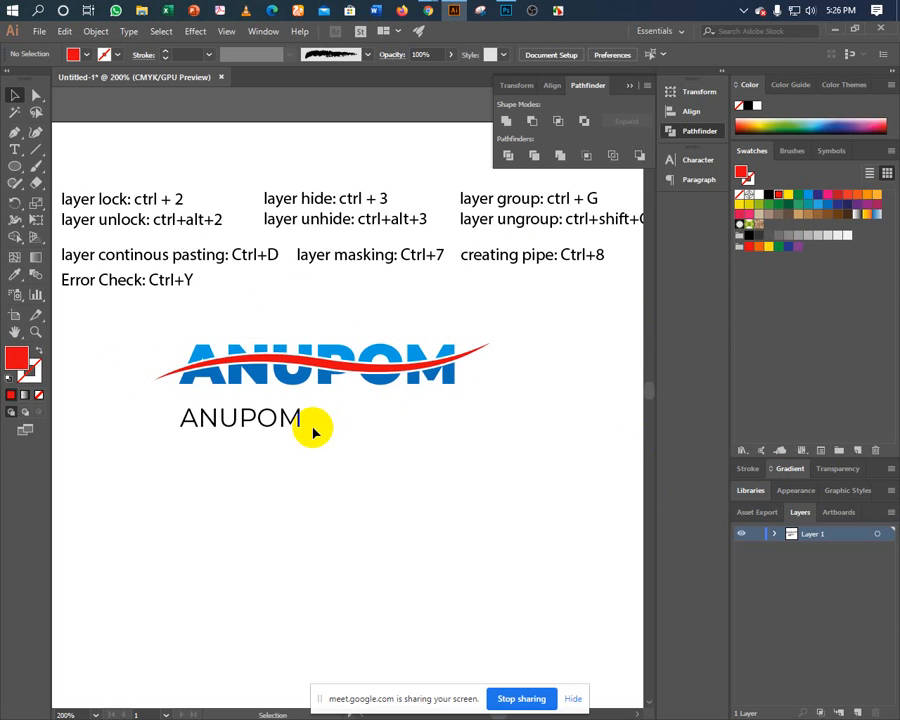
{"action": "left_click", "coordinate": [470, 353]}
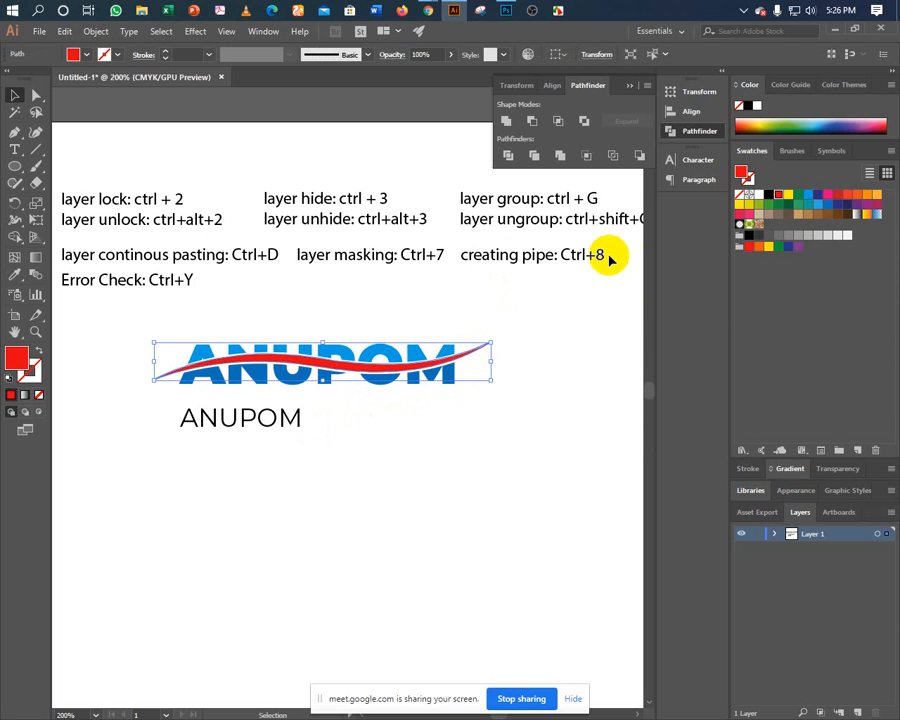
{"action": "double_click", "coordinate": [17, 358]}
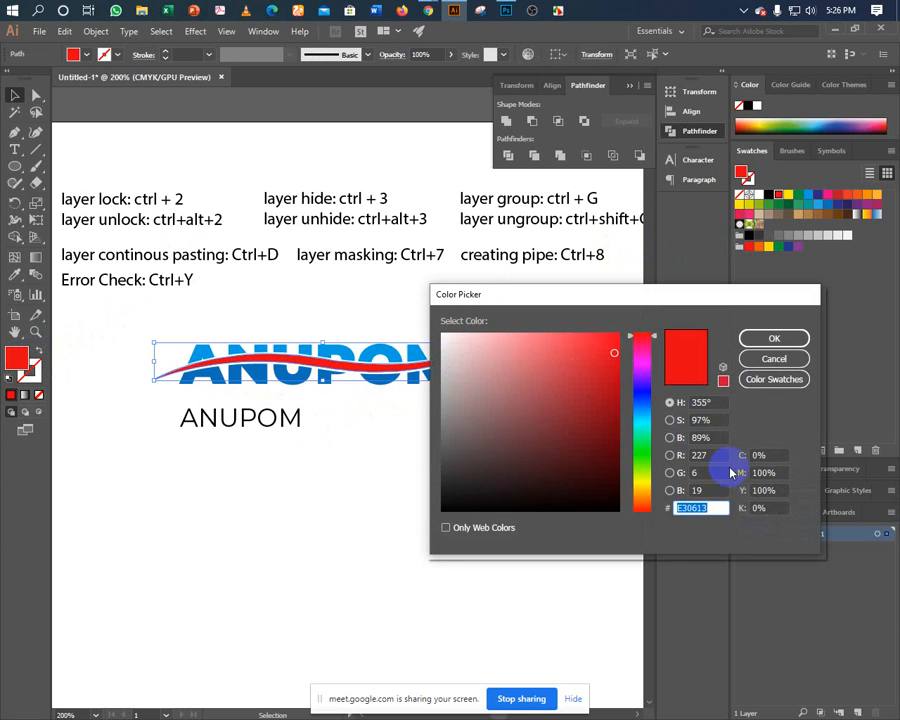
{"action": "left_click", "coordinate": [772, 456]}
{"action": "type", "text": "10"}
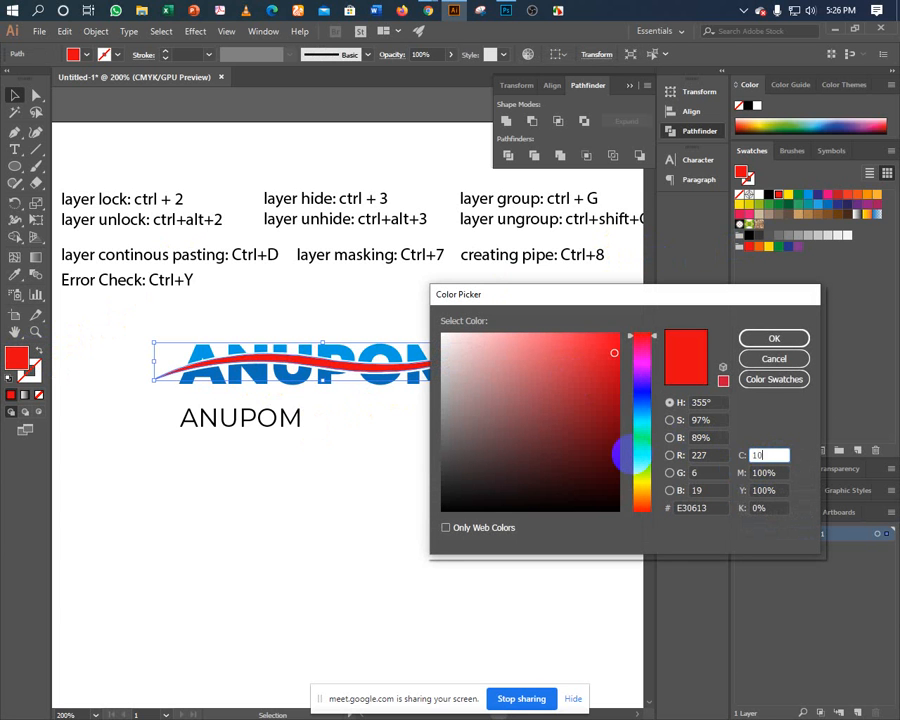
{"action": "type", "text": "0"}
{"action": "key", "text": "Tab"}
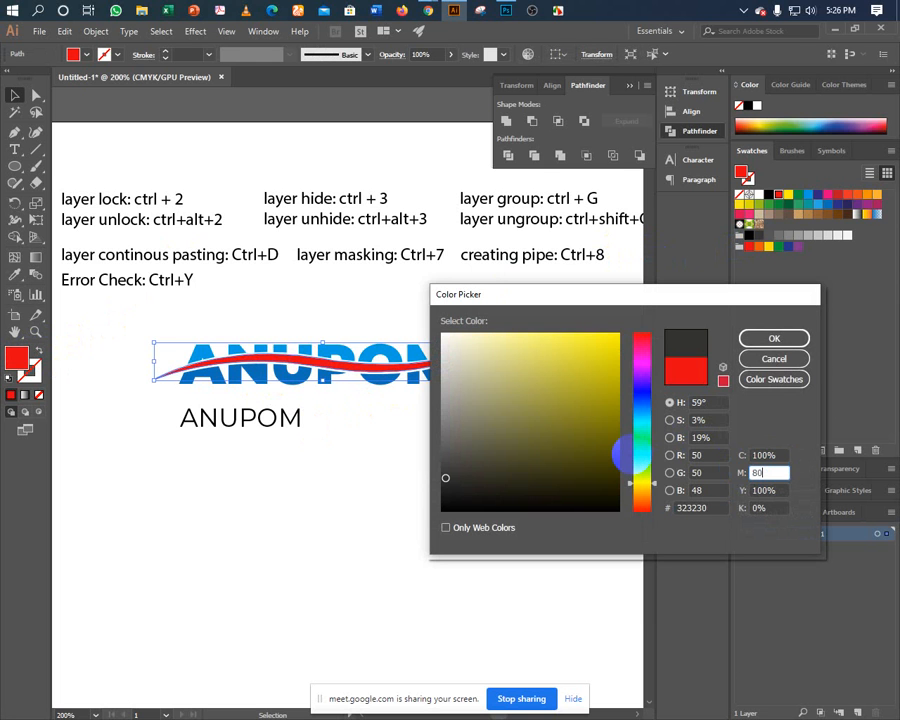
{"action": "type", "text": "80"}
{"action": "key", "text": "Tab"}
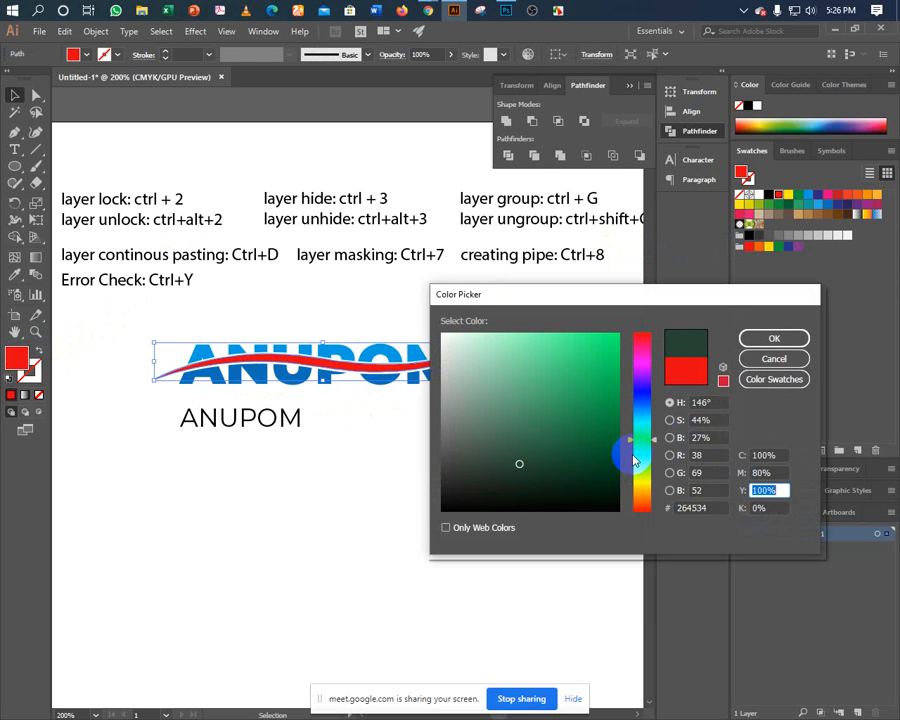
{"action": "type", "text": "0"}
{"action": "key", "text": "Tab"}
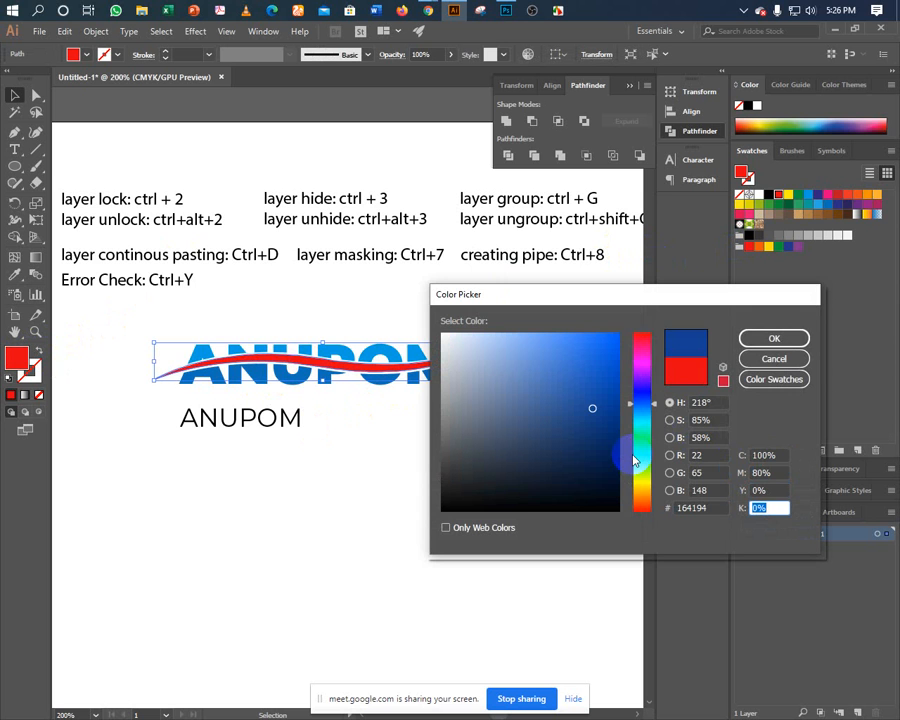
{"action": "type", "text": "20"}
{"action": "key", "text": "Return"}
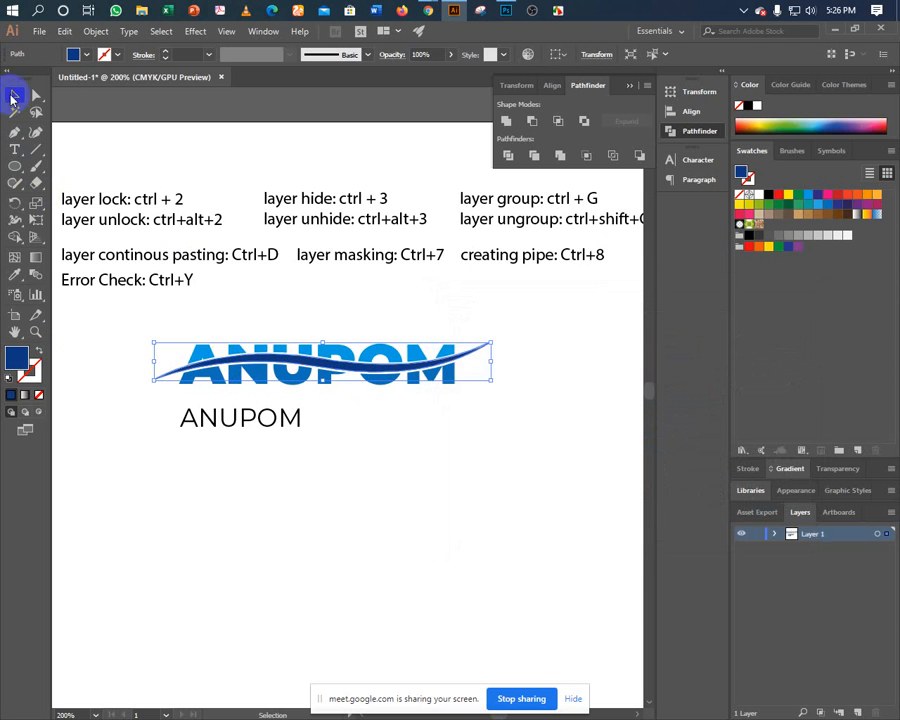
{"action": "left_click", "coordinate": [130, 326]}
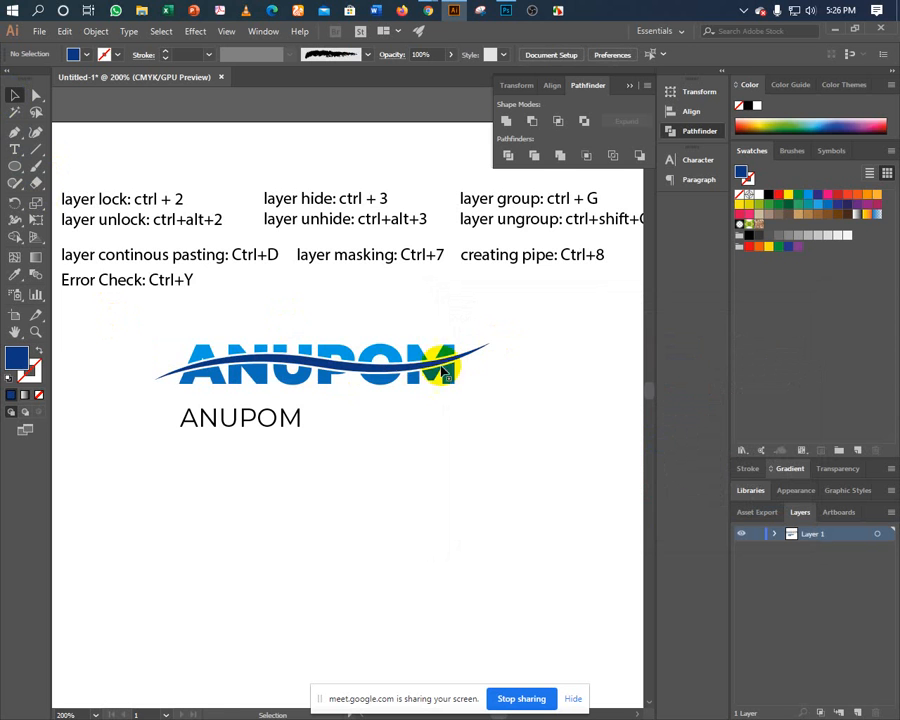
- Draw an unfilled curved path with a dark blue stroke just above the swoosh's right tip, using the Pen tool
{"action": "key", "text": "ctrl+equal"}
{"action": "key", "text": "ctrl+equal"}
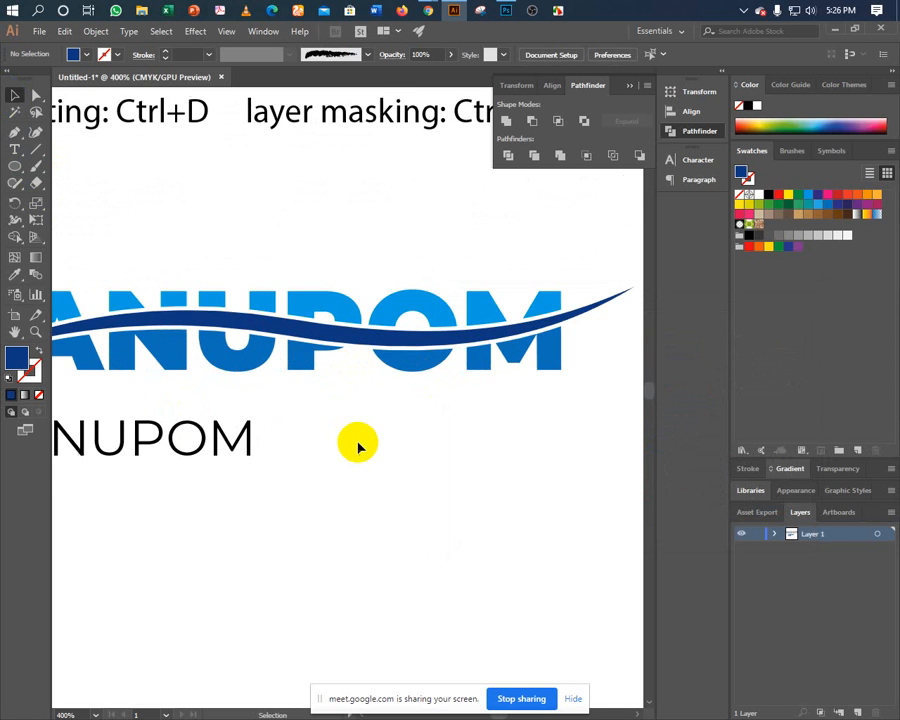
{"action": "left_click_drag", "start_coordinate": [436, 432], "coordinate": [193, 553]}
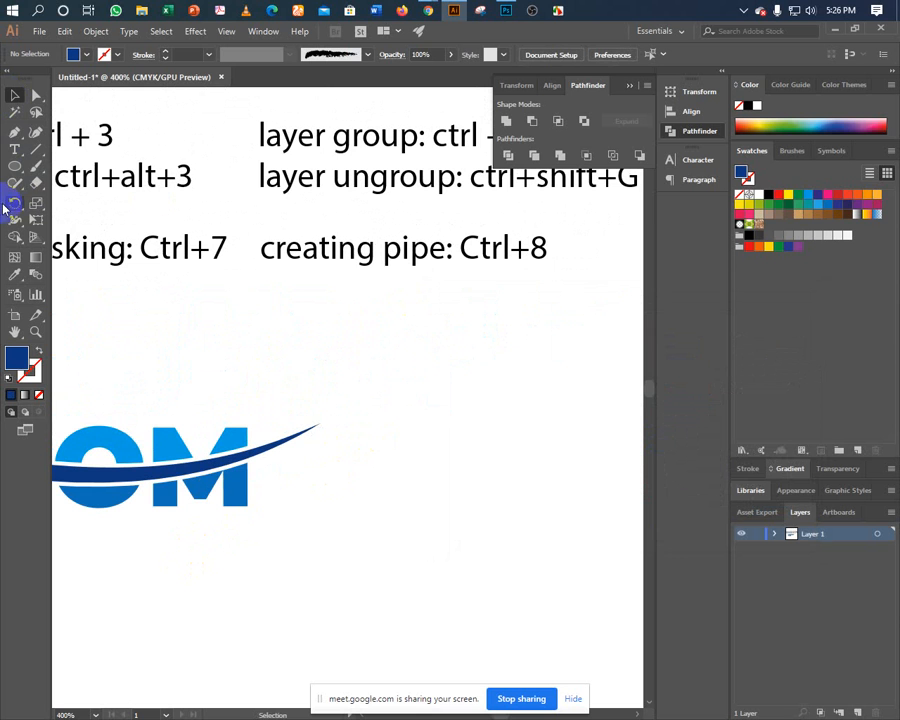
{"action": "left_click", "coordinate": [14, 133]}
{"action": "left_click", "coordinate": [40, 345]}
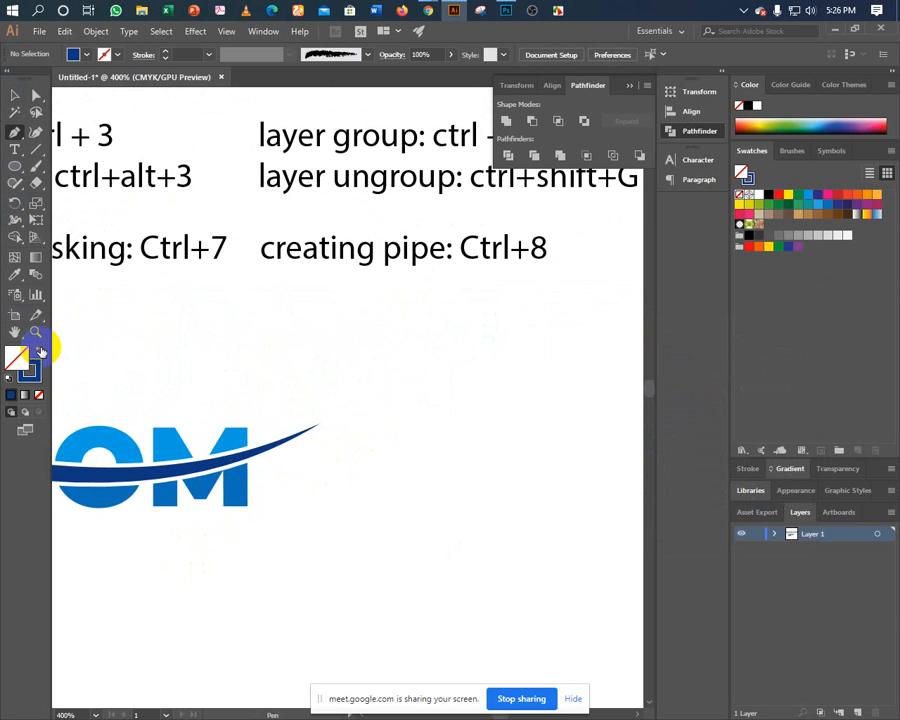
{"action": "left_click_drag", "start_coordinate": [145, 358], "coordinate": [180, 338]}
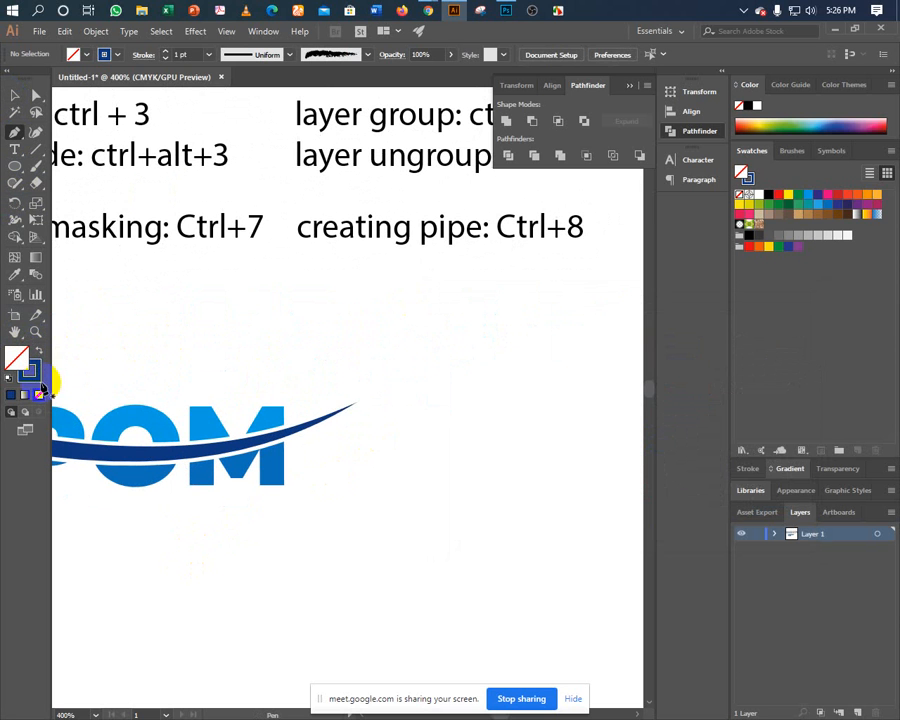
{"action": "left_click", "coordinate": [293, 428]}
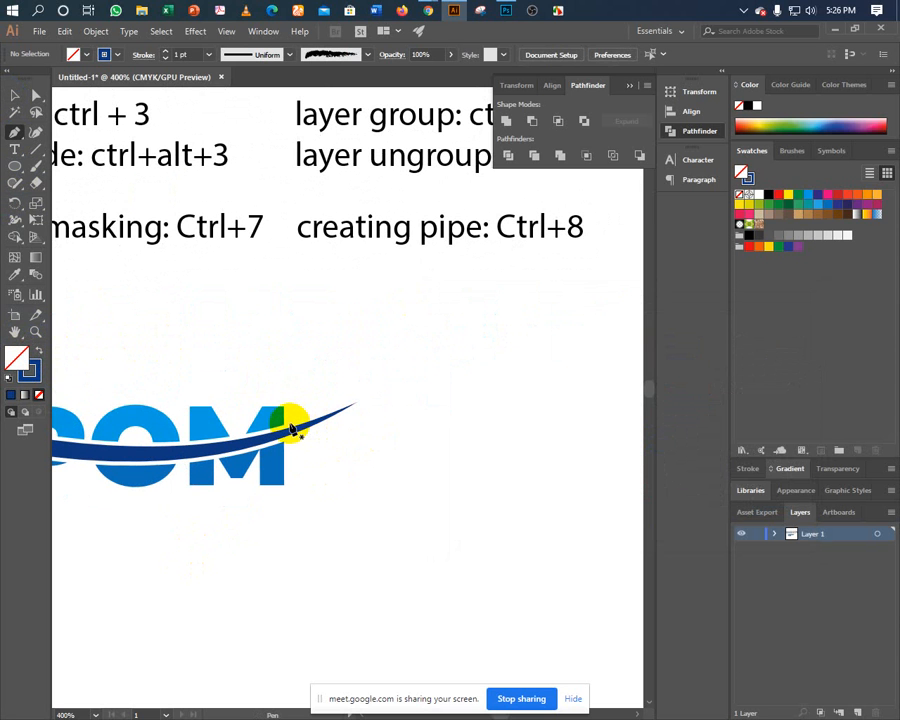
{"action": "left_click_drag", "start_coordinate": [293, 428], "coordinate": [355, 398]}
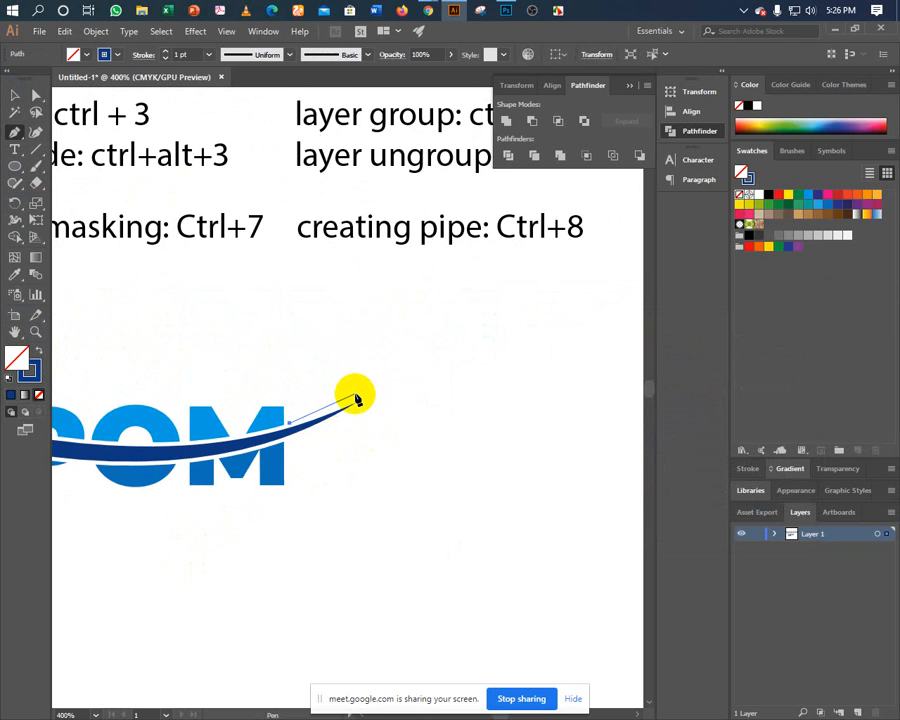
{"action": "left_click", "coordinate": [288, 424]}
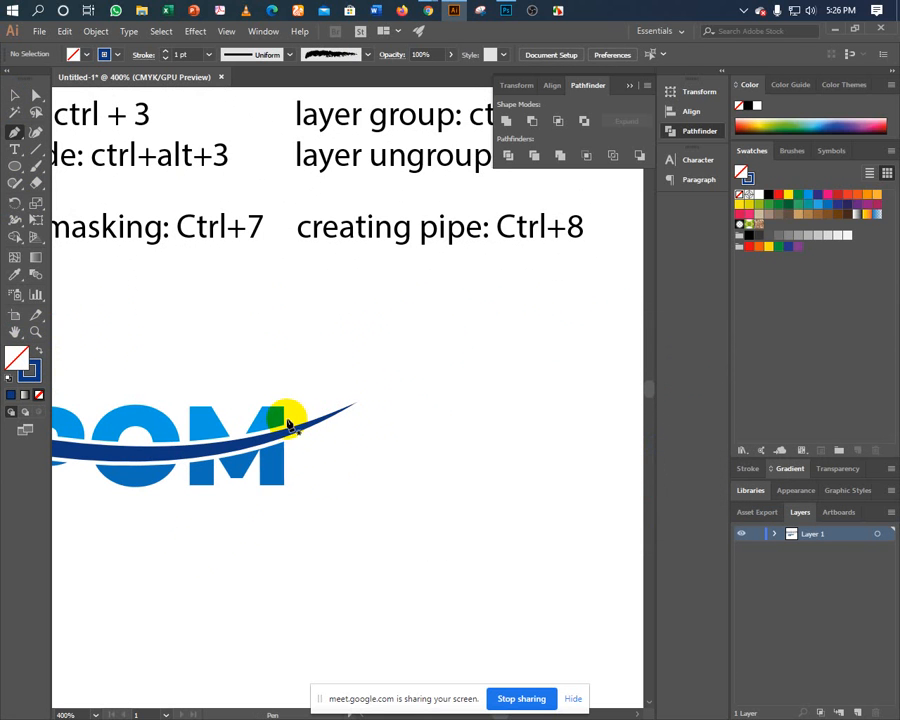
{"action": "left_click_drag", "start_coordinate": [288, 428], "coordinate": [408, 344]}
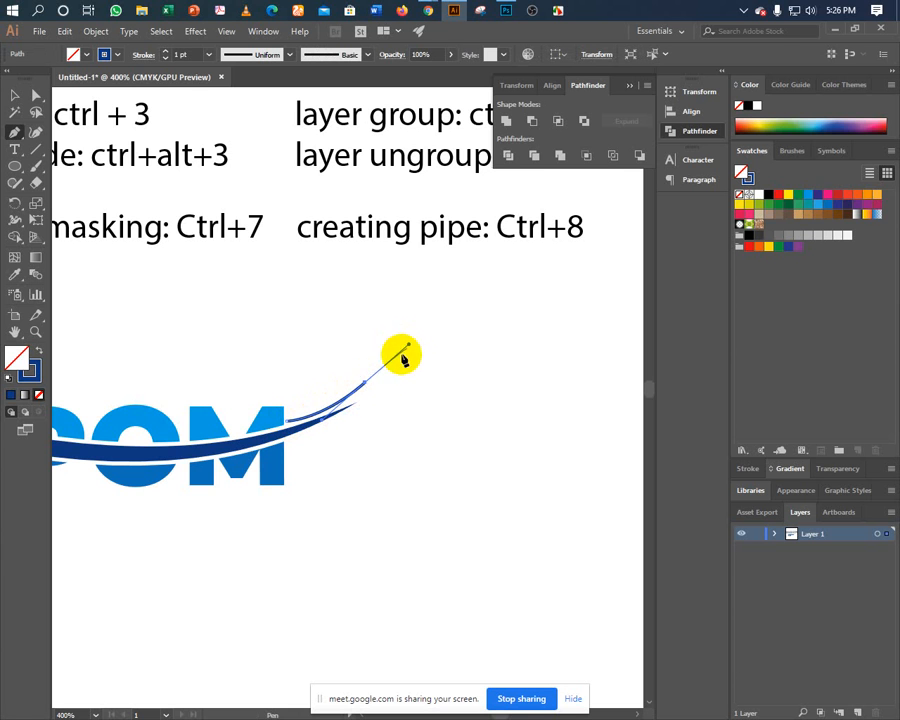
{"action": "left_click", "coordinate": [366, 385]}
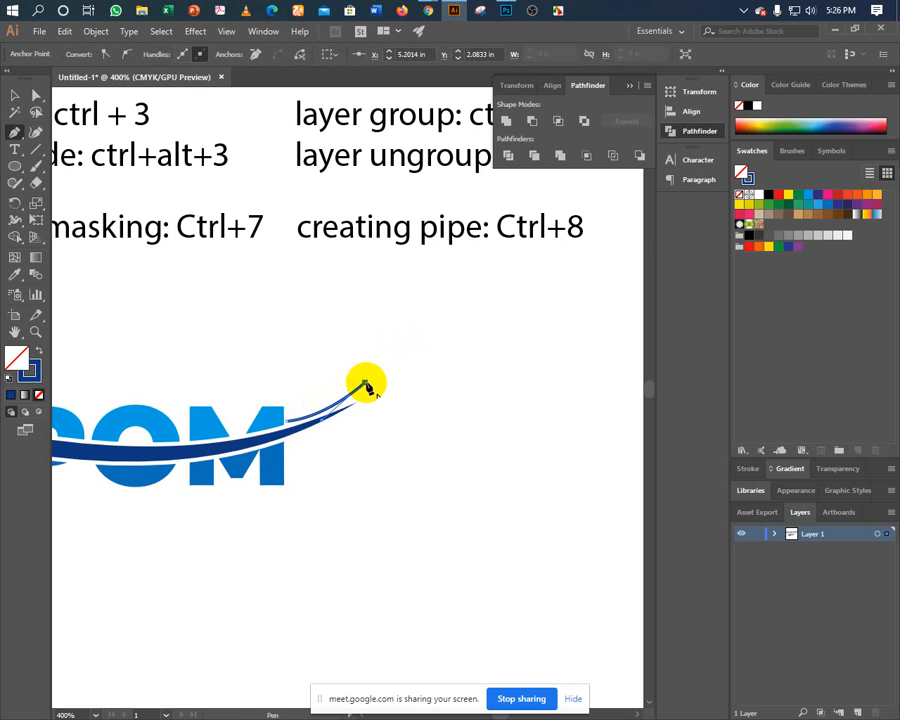
- Give the new curve the wedge-shaped width profile and a 2 pt stroke, and deselect it
{"action": "key", "text": "v"}
{"action": "left_click", "coordinate": [305, 354]}
{"action": "left_click", "coordinate": [340, 402]}
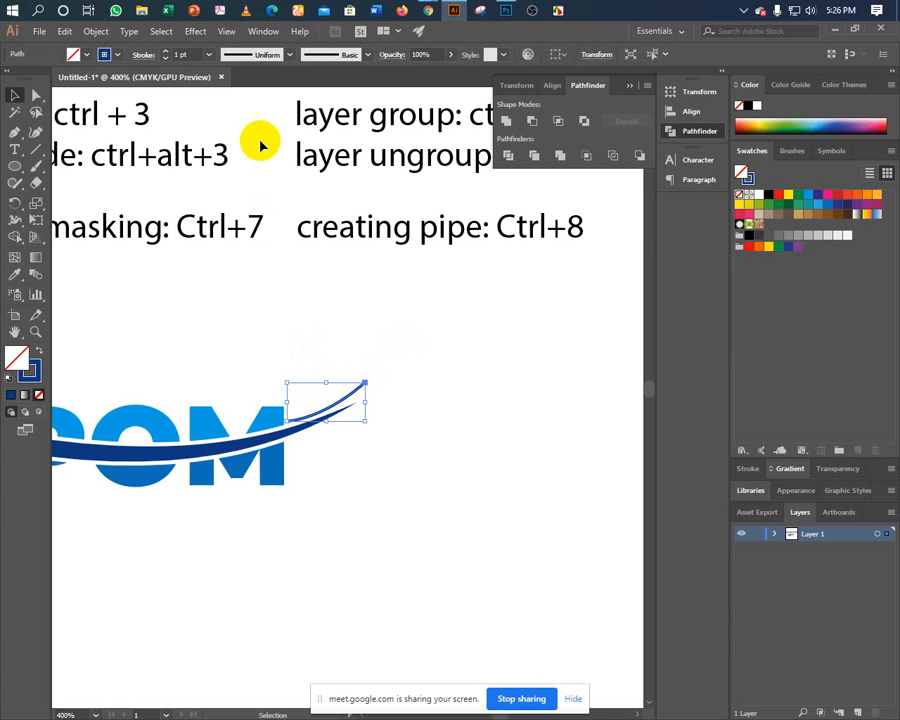
{"action": "left_click", "coordinate": [240, 56]}
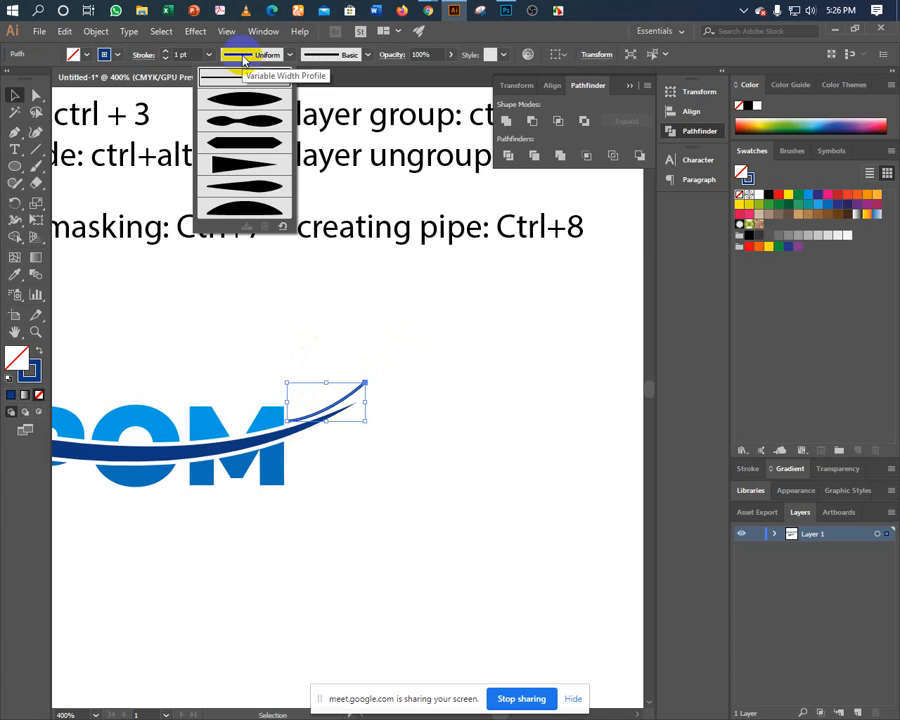
{"action": "left_click", "coordinate": [228, 173]}
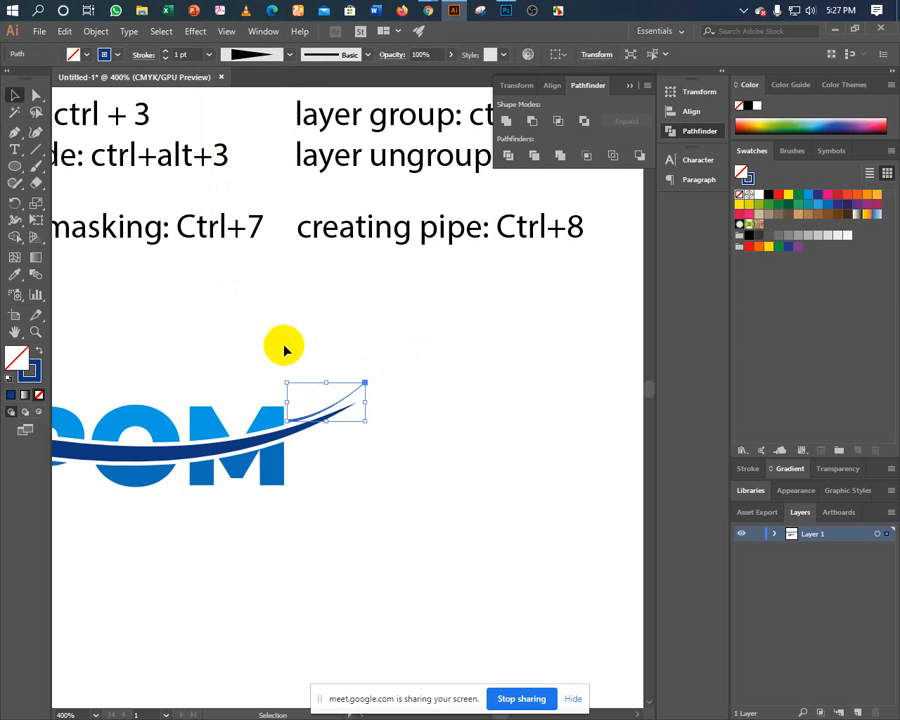
{"action": "left_click", "coordinate": [262, 362]}
{"action": "left_click", "coordinate": [305, 418]}
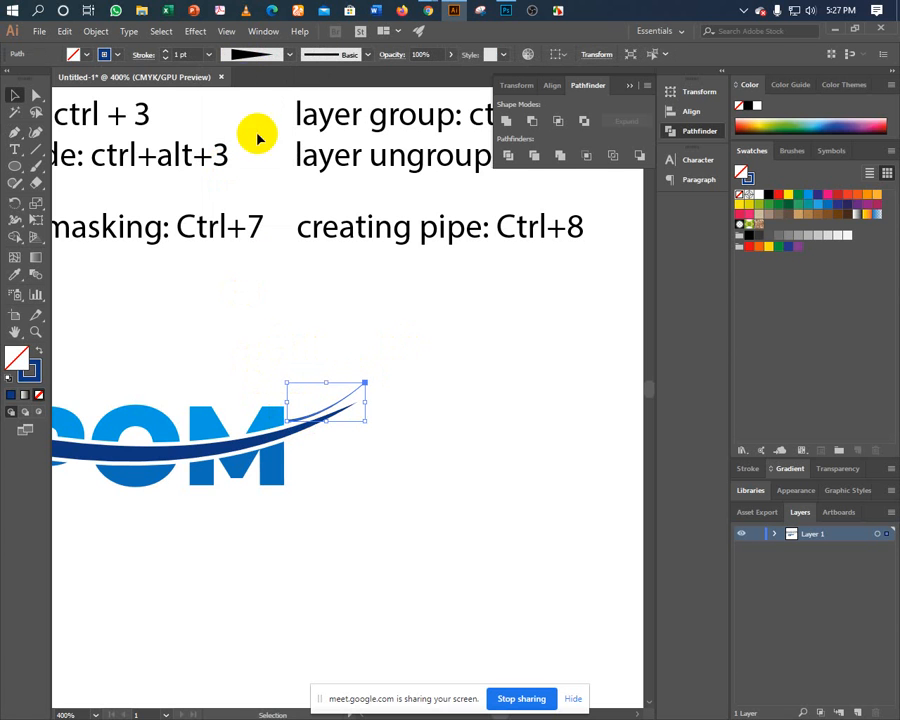
{"action": "left_click", "coordinate": [165, 57]}
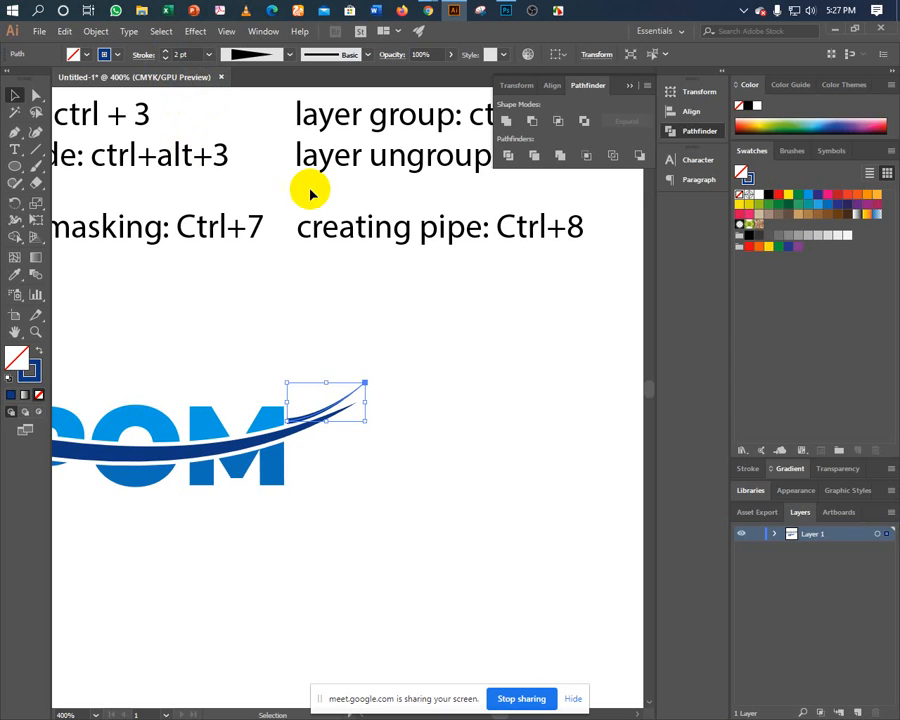
{"action": "key", "text": "a"}
{"action": "left_click", "coordinate": [200, 318]}
{"action": "left_click_drag", "start_coordinate": [207, 341], "coordinate": [329, 327]}
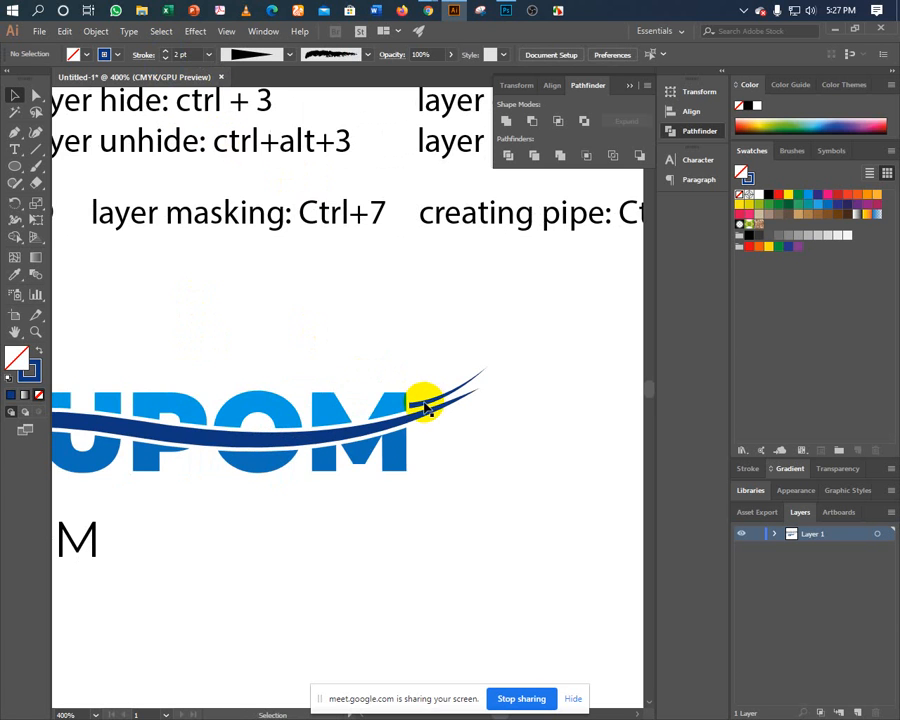
- Delete the extra tapered curve above the swoosh's right tip
{"action": "left_click", "coordinate": [424, 398]}
{"action": "key", "text": "ctrl+shift+a"}
{"action": "left_click_drag", "start_coordinate": [421, 387], "coordinate": [450, 368]}
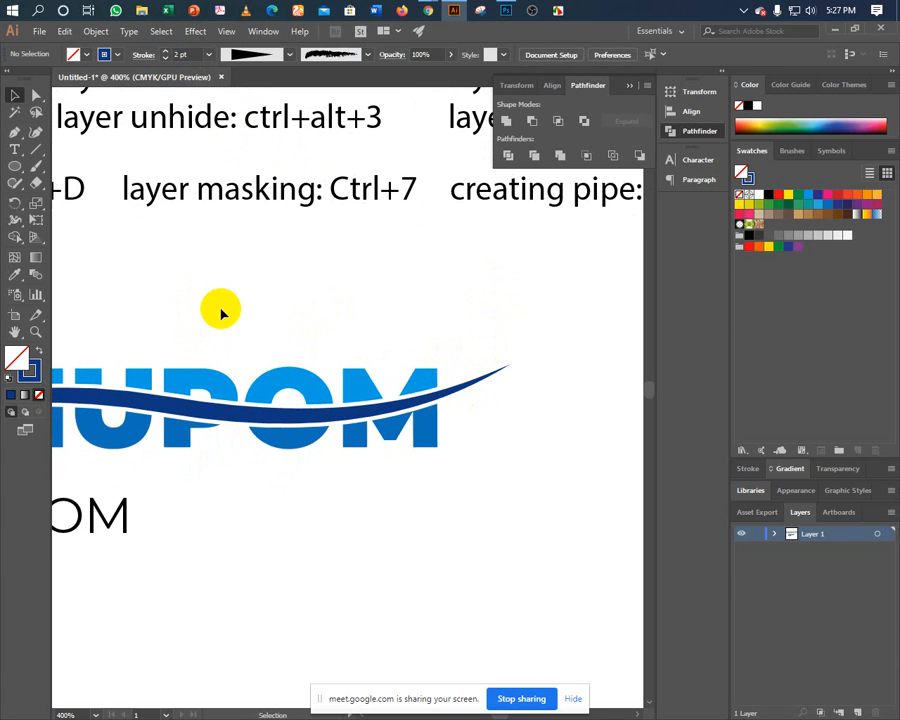
- Replace the thin text line below the logo lettering with DRINKING WATER
{"action": "left_click_drag", "start_coordinate": [65, 355], "coordinate": [247, 277]}
{"action": "left_click", "coordinate": [190, 434]}
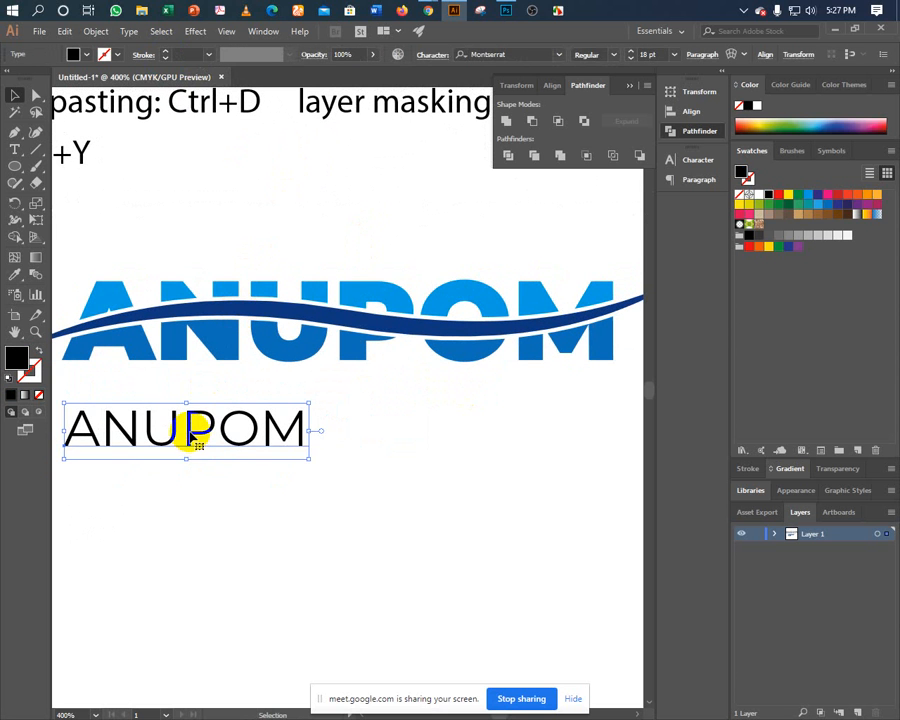
{"action": "key", "text": "ctrl+minus"}
{"action": "left_click_drag", "start_coordinate": [246, 436], "coordinate": [412, 428]}
{"action": "double_click", "coordinate": [175, 421]}
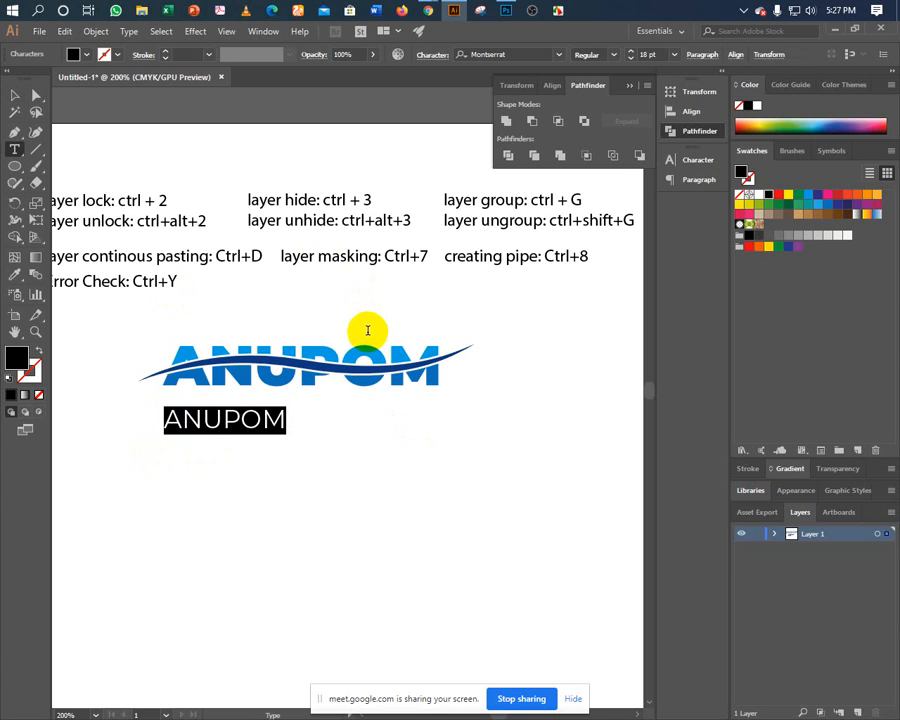
{"action": "type", "text": "d"}
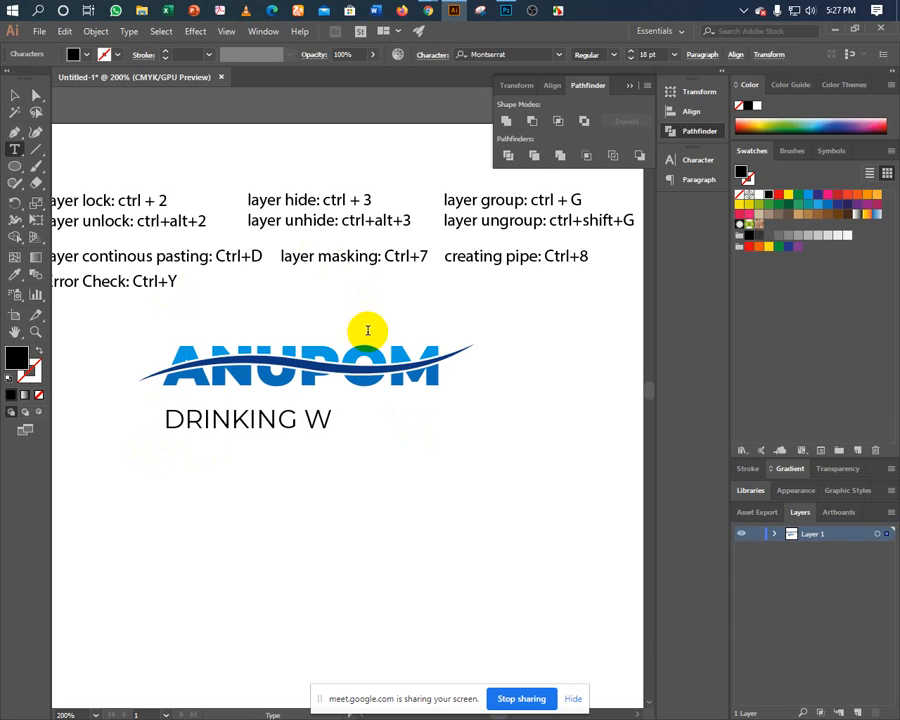
{"action": "key", "text": "Escape"}
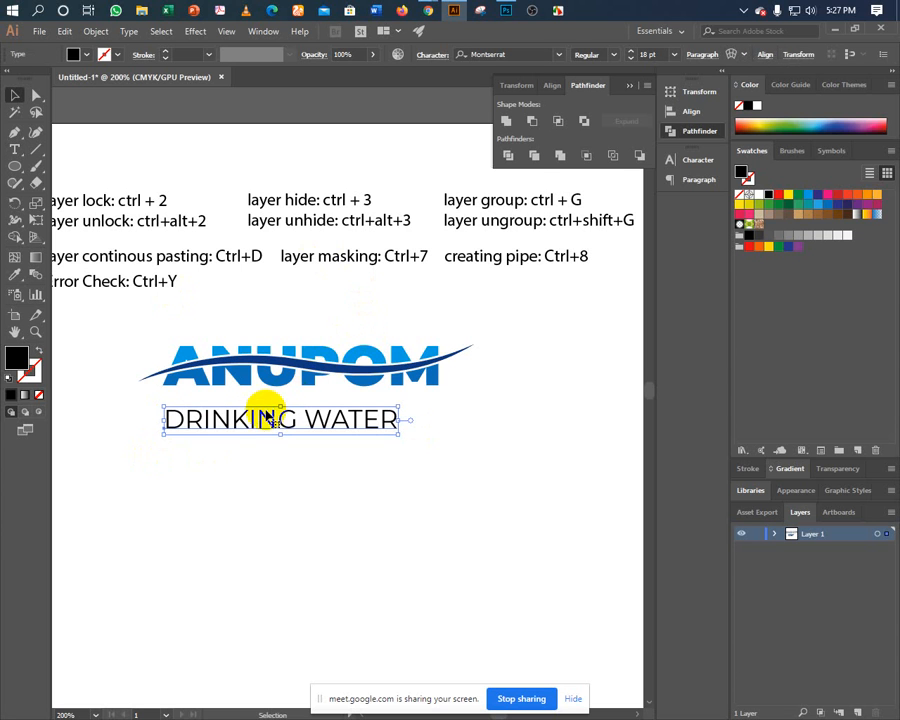
- Nudge the DRINKING WATER line up close beneath the bold lettering and slightly left, near the first letter's left edge
{"action": "key", "text": "Up"}
{"action": "key", "text": "Up"}
{"action": "key", "text": "Up"}
{"action": "key", "text": "Up"}
{"action": "key", "text": "Up"}
{"action": "key", "text": "Up"}
{"action": "key", "text": "Up"}
{"action": "key", "text": "Up"}
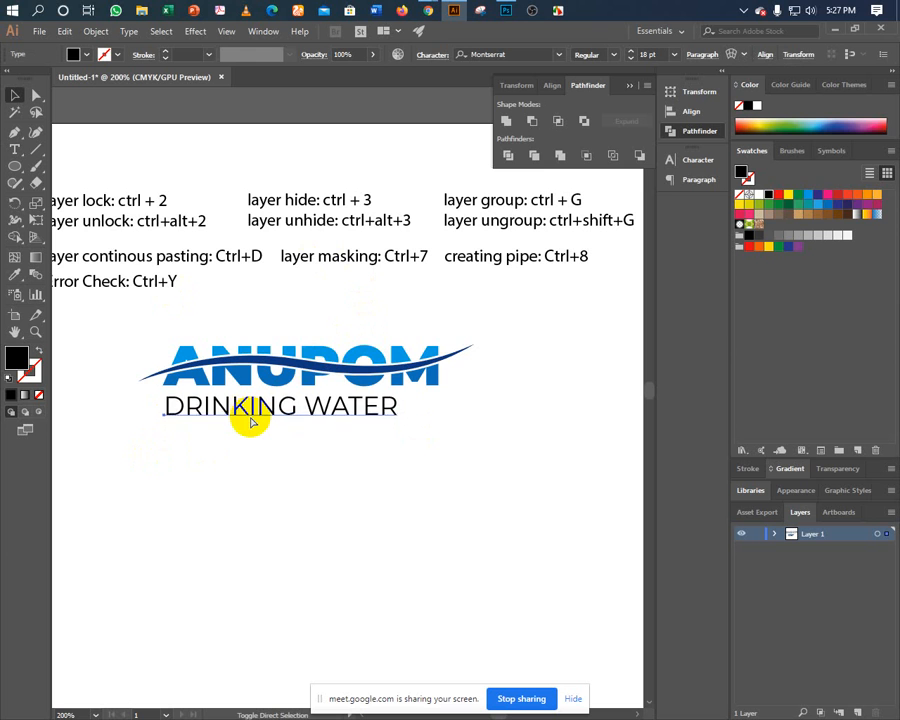
{"action": "key", "text": "Left"}
{"action": "key", "text": "Left"}
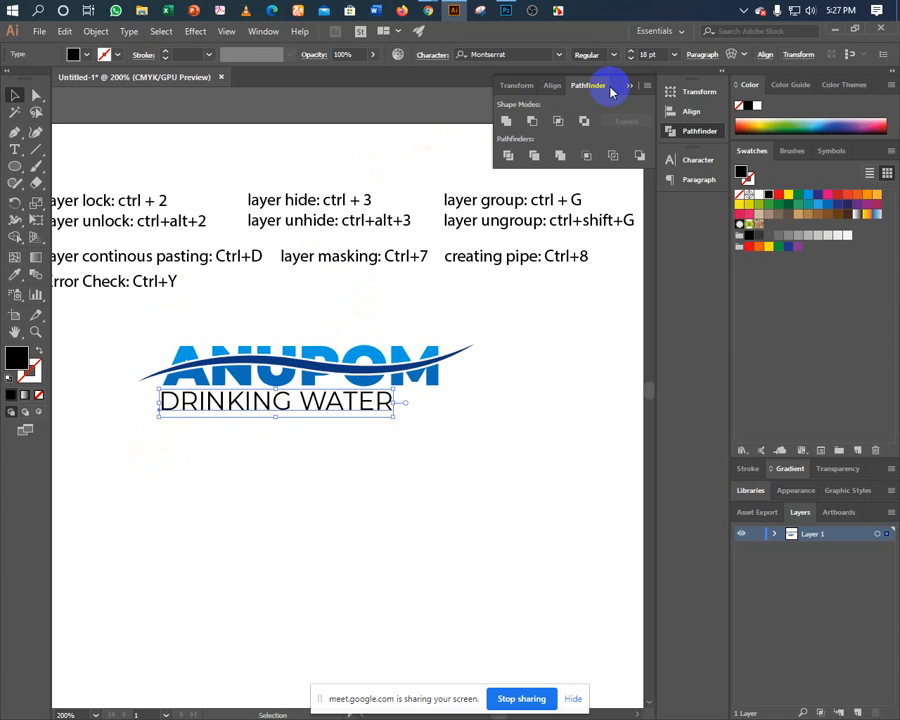
- Reduce the DRINKING WATER line's font size to 15 pt and collapse the Pathfinder options
{"action": "left_click", "coordinate": [630, 60]}
{"action": "left_click", "coordinate": [630, 60]}
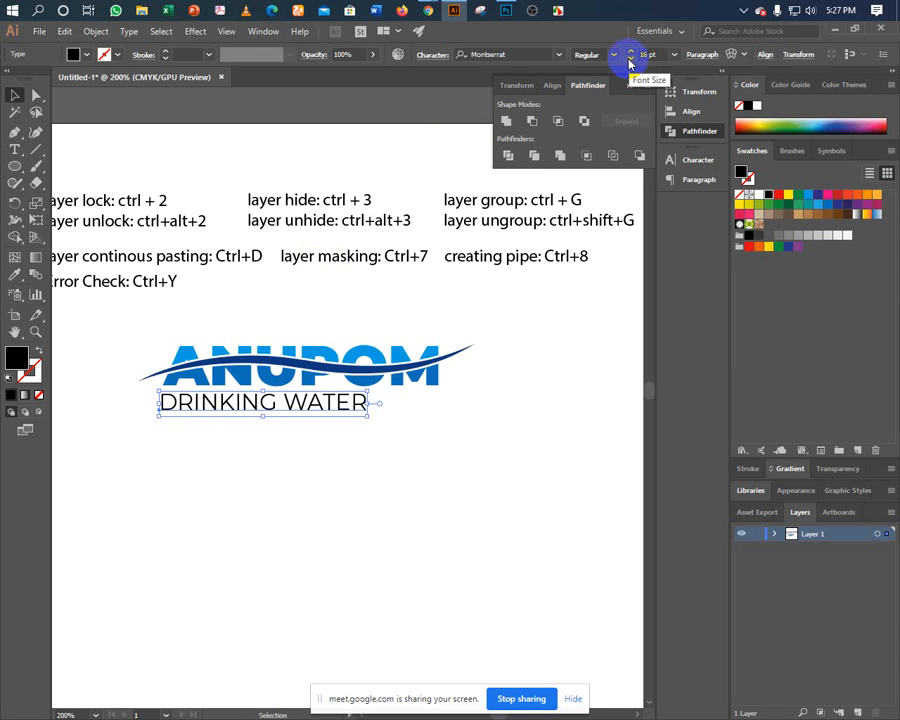
{"action": "left_click", "coordinate": [630, 60]}
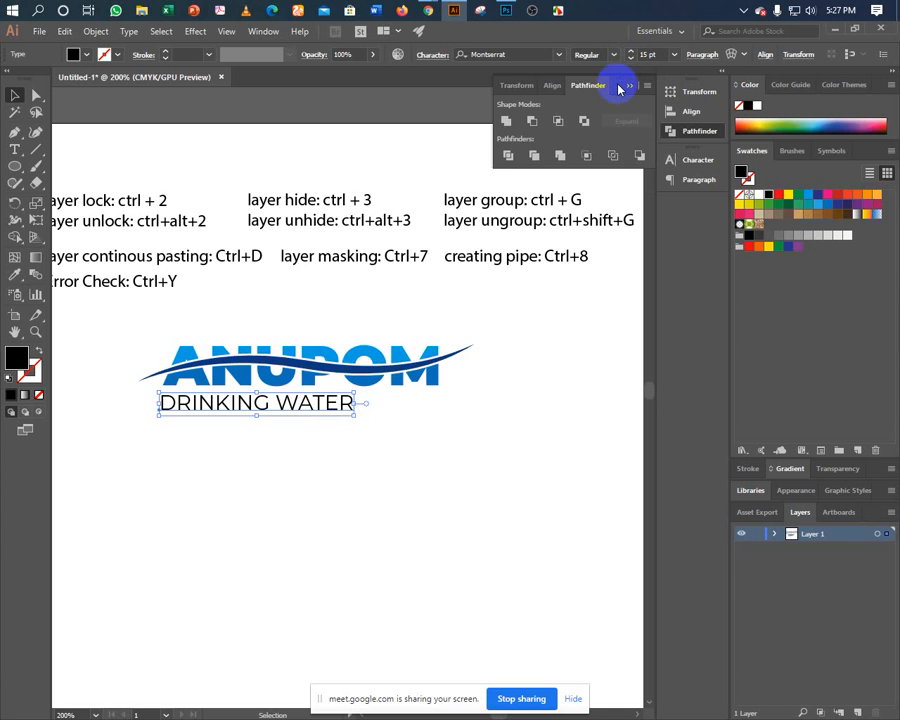
{"action": "left_click", "coordinate": [630, 80]}
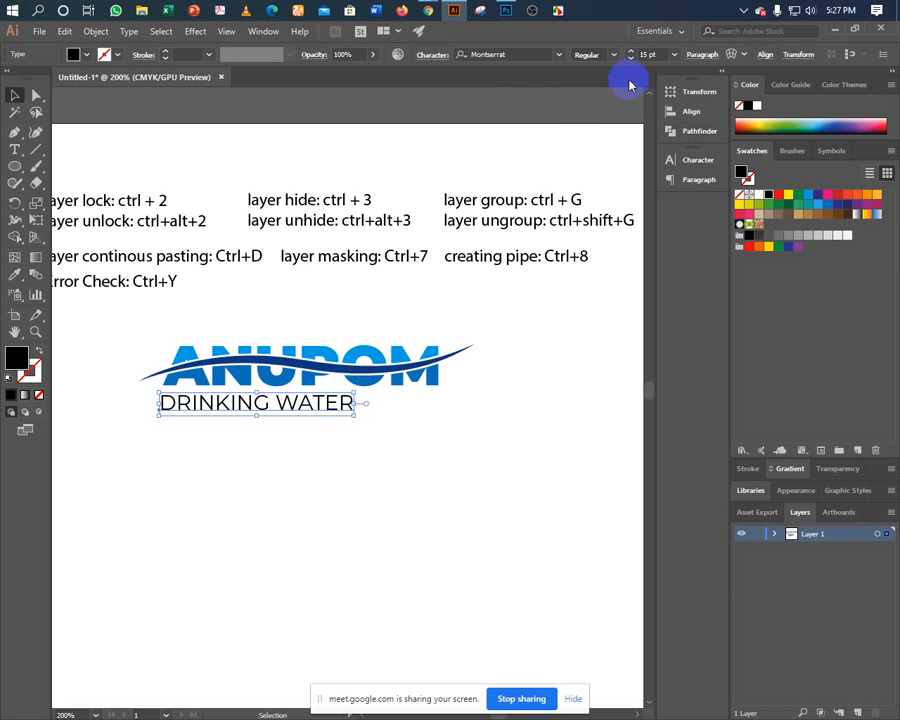
- Set the tracking of DRINKING WATER to 317 so the line spans the width of the bold lettering, and deselect it
{"action": "left_click", "coordinate": [684, 157]}
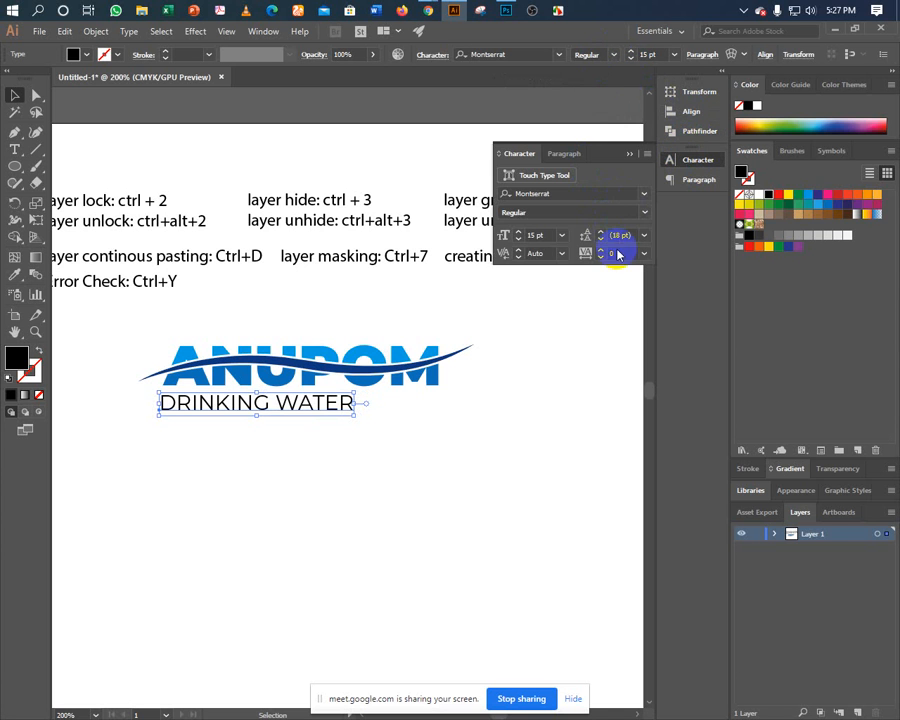
{"action": "left_click", "coordinate": [647, 154]}
{"action": "left_click", "coordinate": [663, 157]}
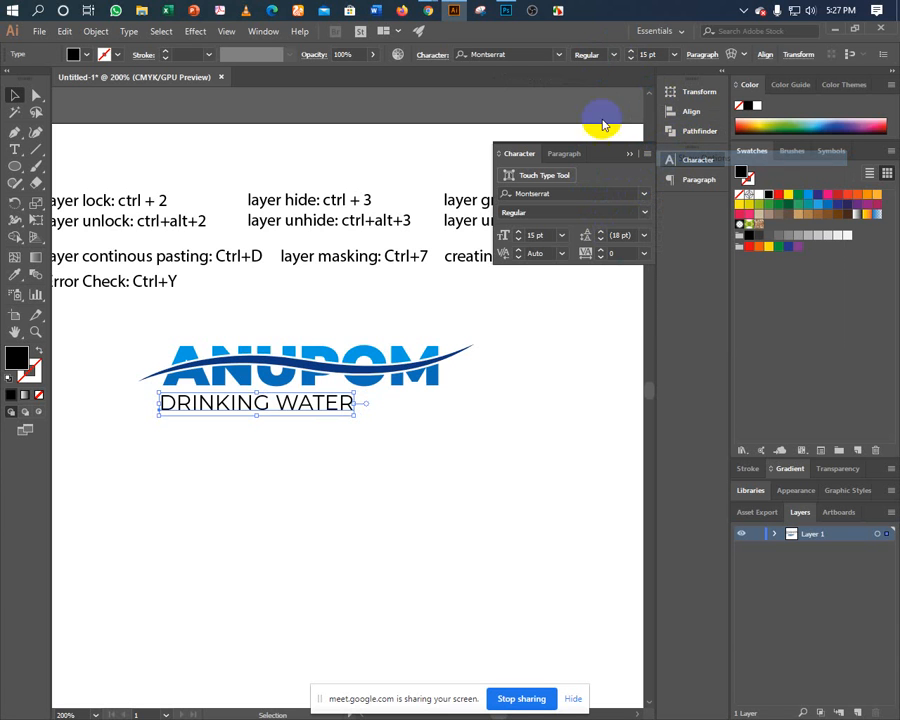
{"action": "left_click", "coordinate": [620, 254]}
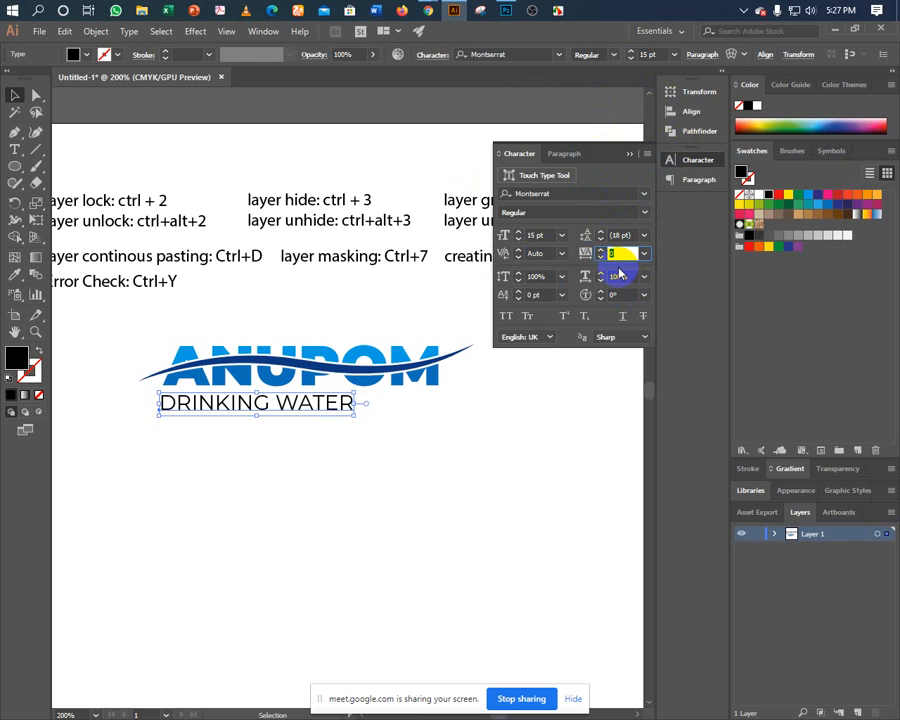
{"action": "key", "text": "Return"}
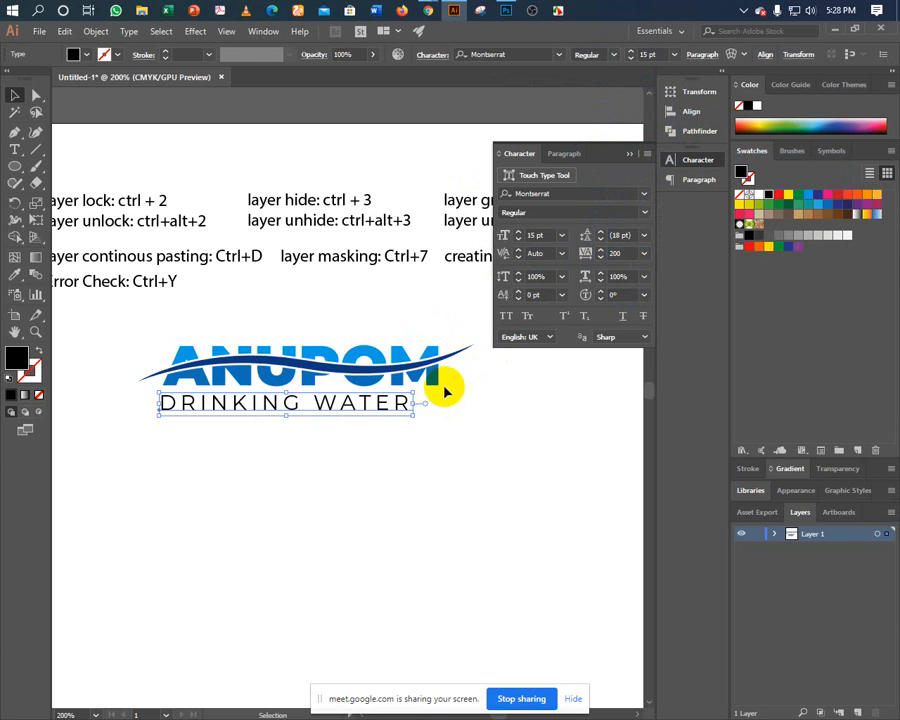
{"action": "left_click", "coordinate": [614, 252]}
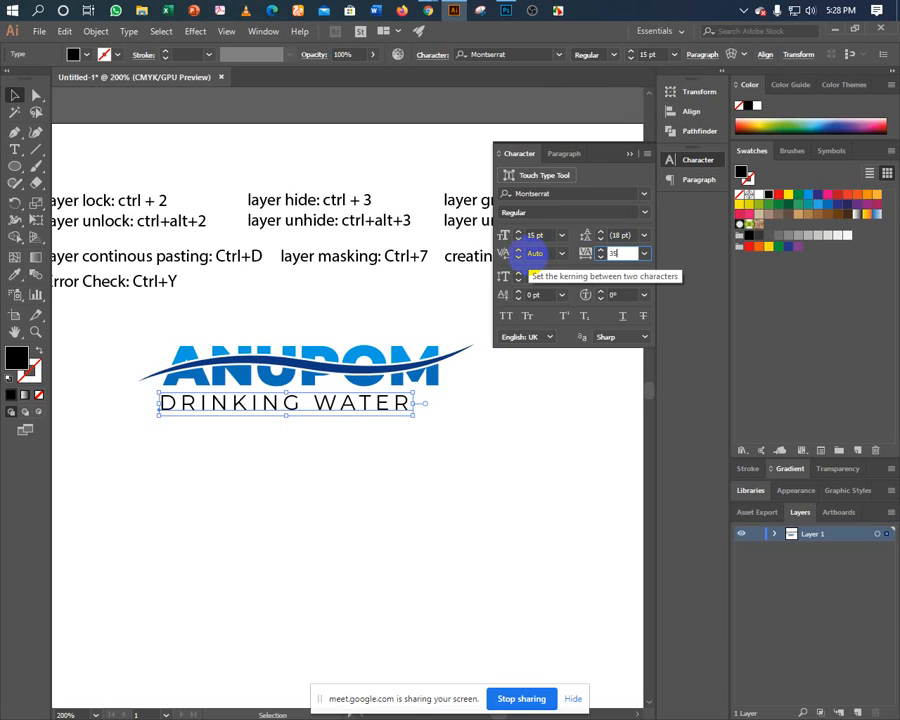
{"action": "key", "text": "Return"}
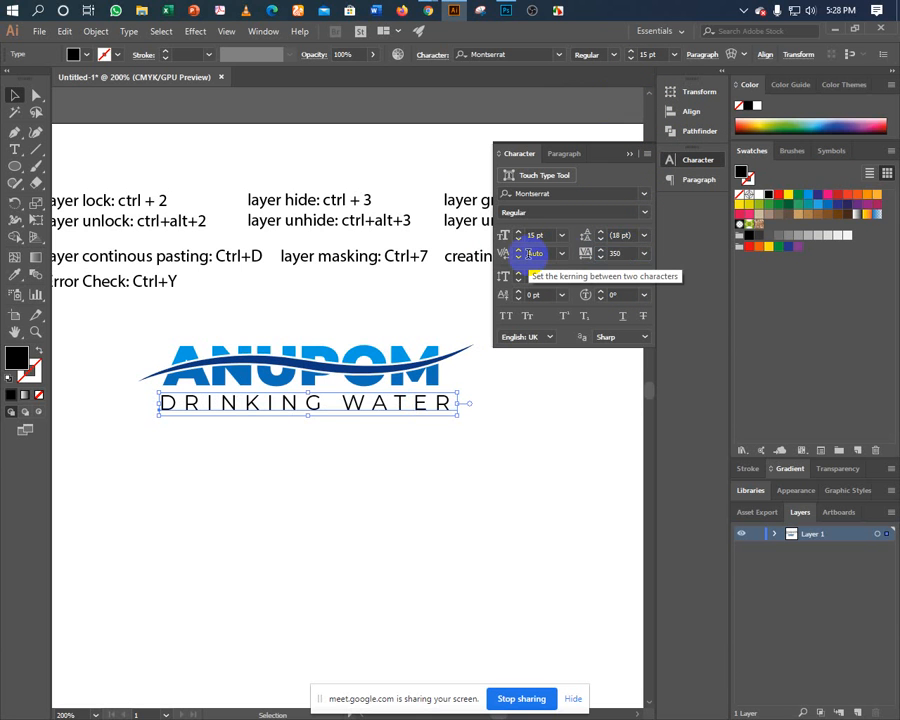
{"action": "left_click", "coordinate": [585, 254]}
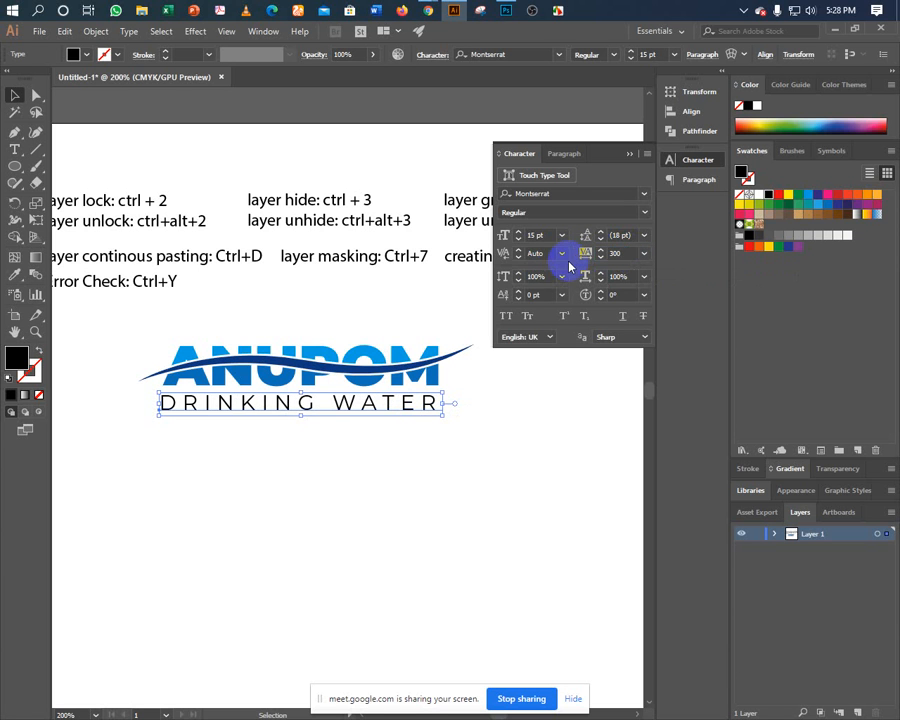
{"action": "left_click", "coordinate": [601, 250]}
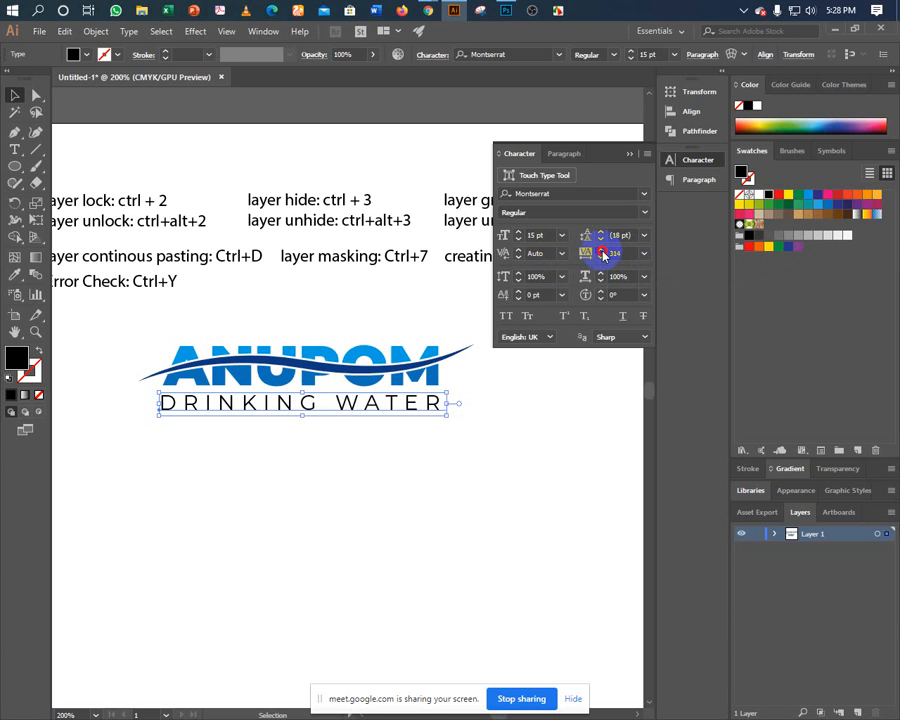
{"action": "left_click", "coordinate": [602, 251]}
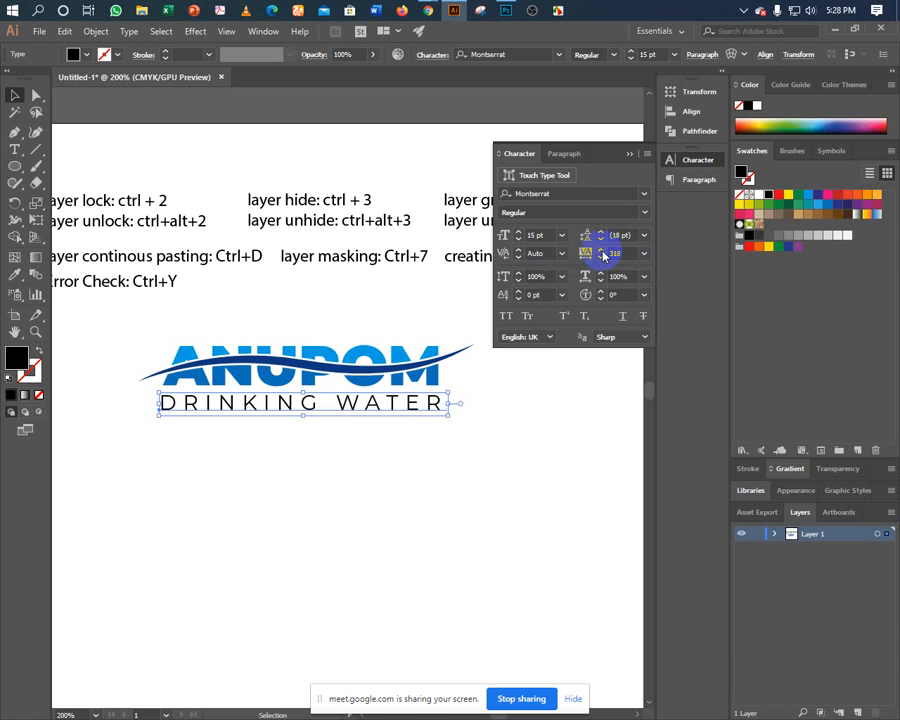
{"action": "left_click", "coordinate": [602, 257]}
{"action": "left_click", "coordinate": [407, 316]}
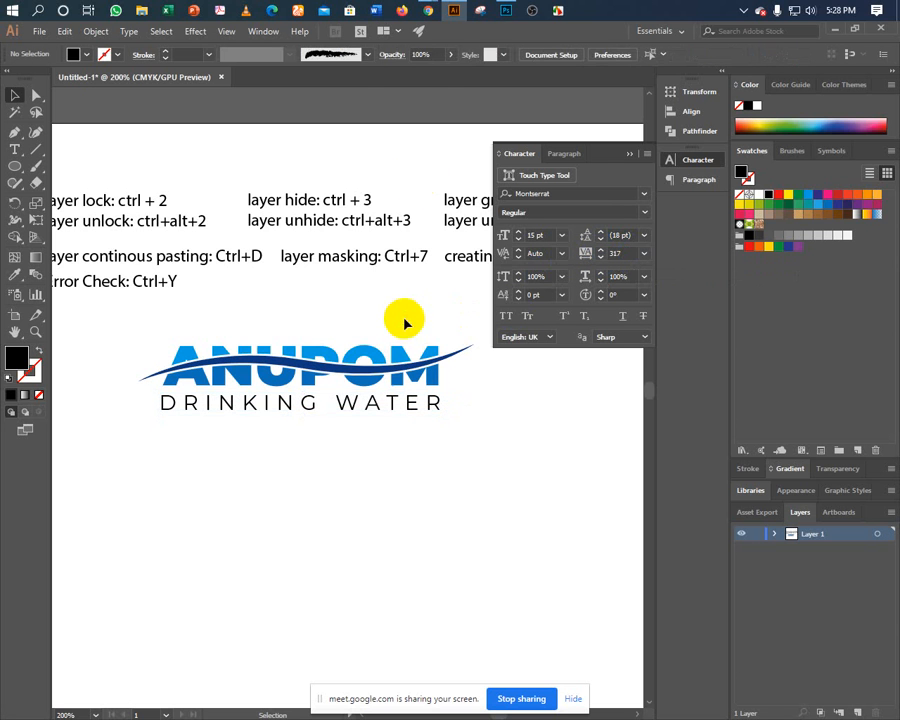
- Recolour the DRINKING WATER line with the swoosh's dark blue using the Eyedropper, and deselect it
{"action": "left_click", "coordinate": [251, 412]}
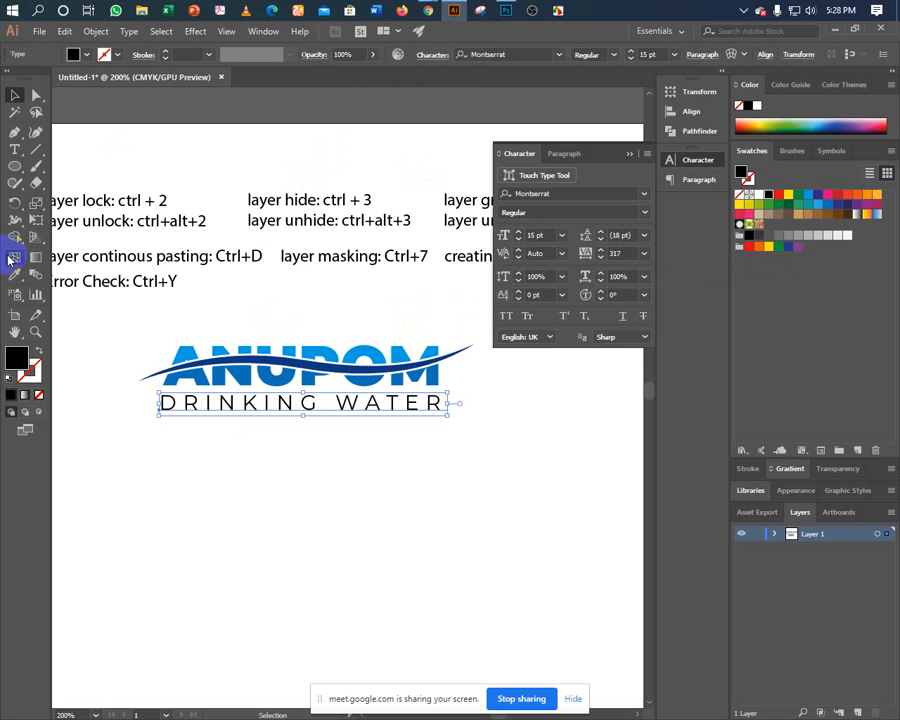
{"action": "left_click", "coordinate": [15, 276]}
{"action": "left_click", "coordinate": [247, 365]}
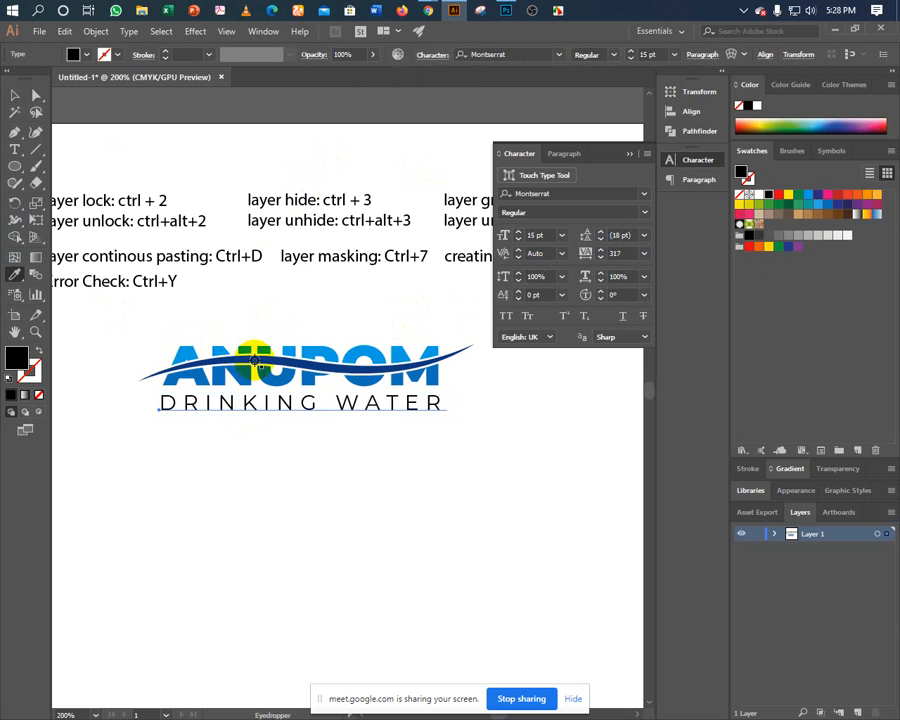
{"action": "left_click", "coordinate": [255, 363]}
{"action": "left_click", "coordinate": [15, 95]}
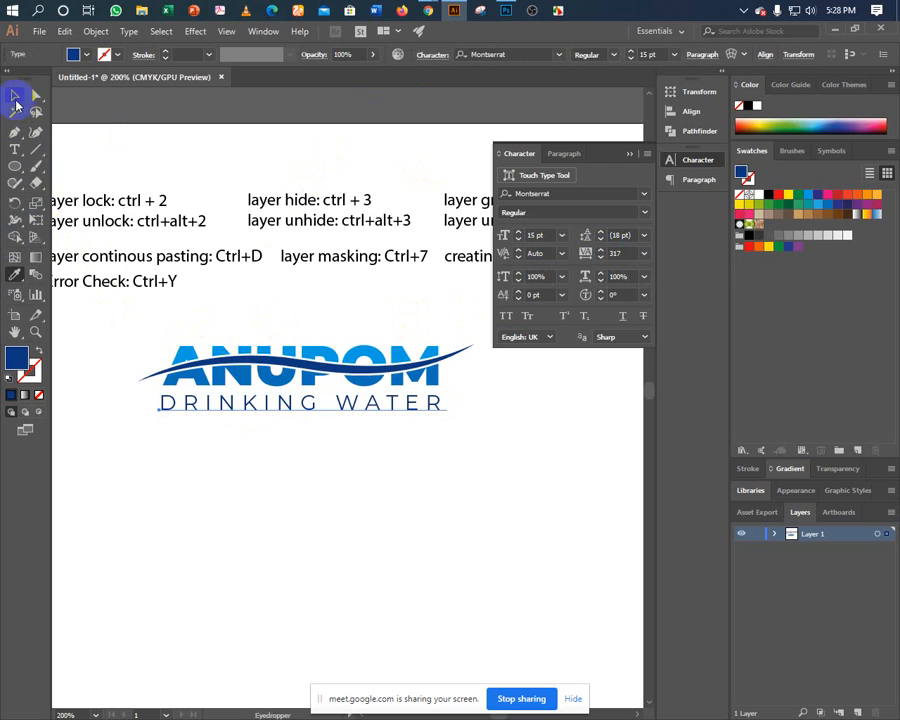
{"action": "left_click", "coordinate": [163, 437]}
- Change the font of the DRINKING WATER line to Roboto Regular
{"action": "left_click", "coordinate": [240, 408]}
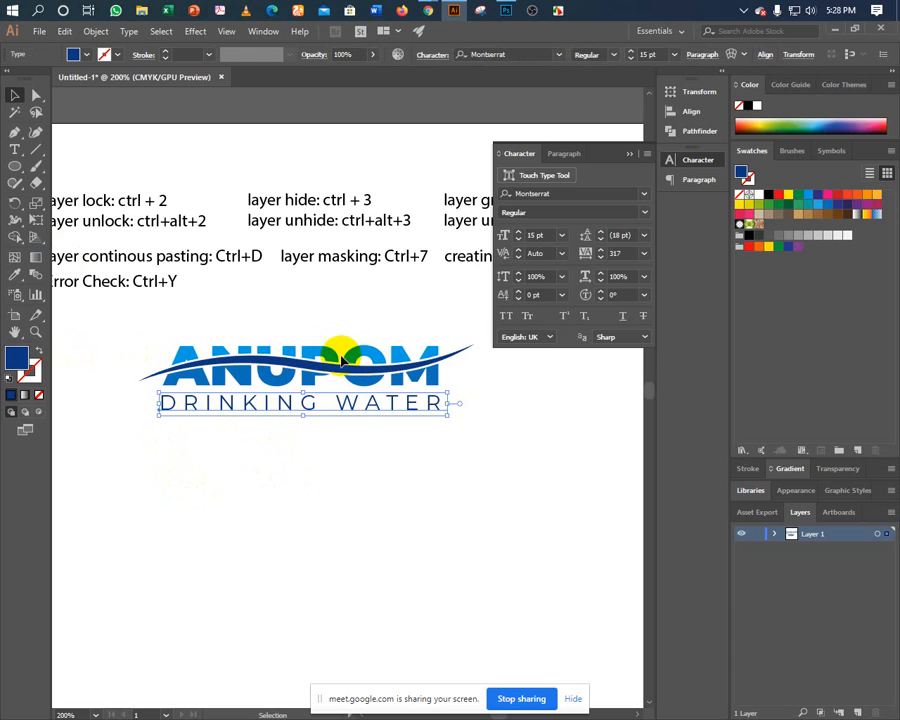
{"action": "left_click", "coordinate": [517, 54]}
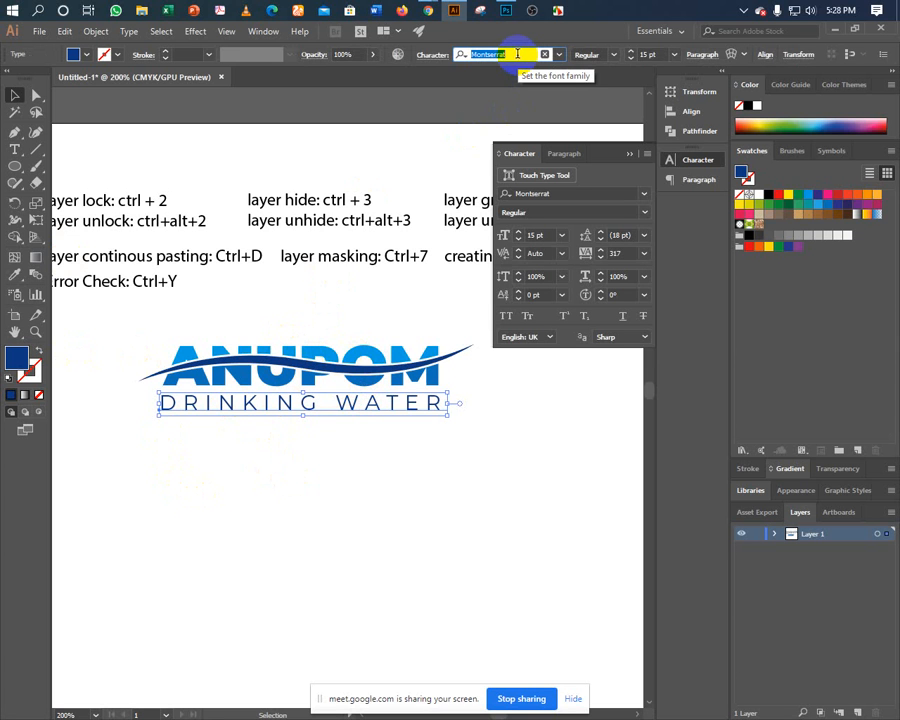
{"action": "type", "text": "ROBOTO"}
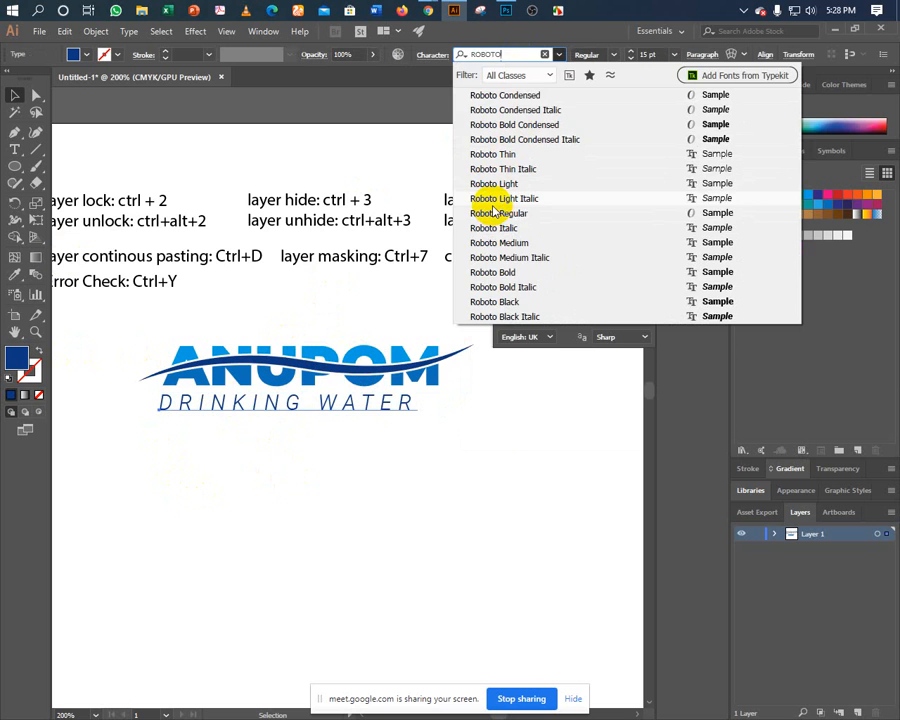
{"action": "left_click", "coordinate": [492, 213]}
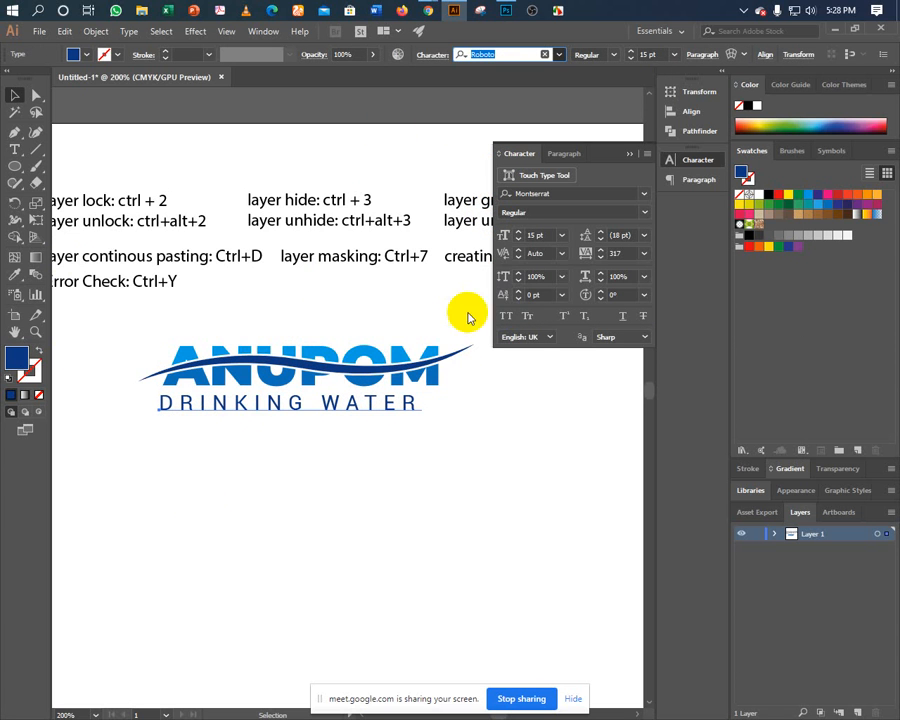
{"action": "left_click", "coordinate": [14, 94]}
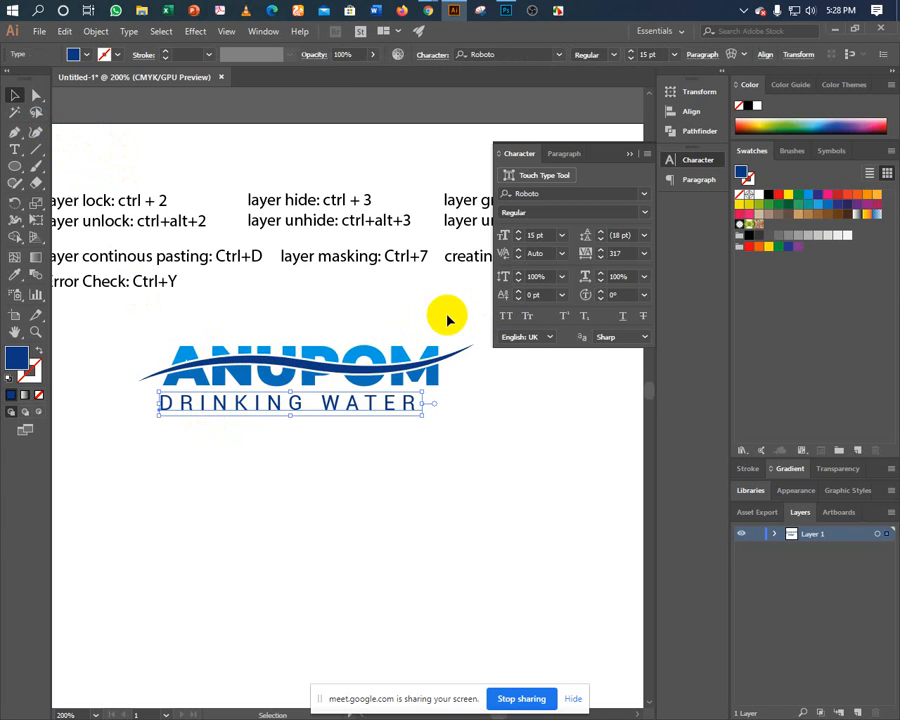
- Set the vertical scale of DRINKING WATER to 90% and nudge the line up closer beneath the bold lettering
{"action": "left_click", "coordinate": [559, 279]}
{"action": "left_click", "coordinate": [578, 340]}
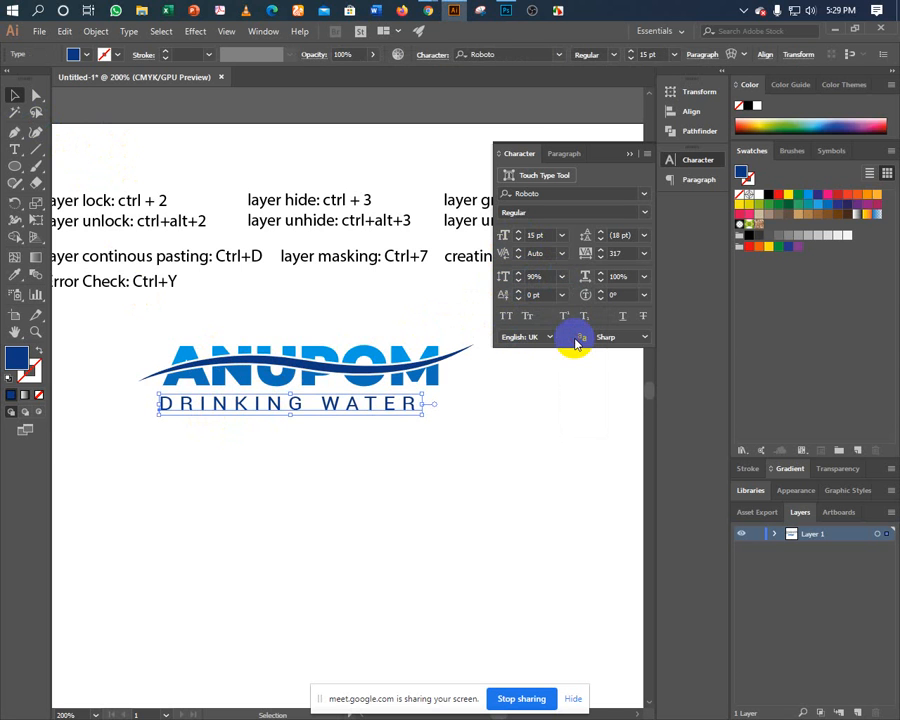
{"action": "left_click", "coordinate": [497, 417]}
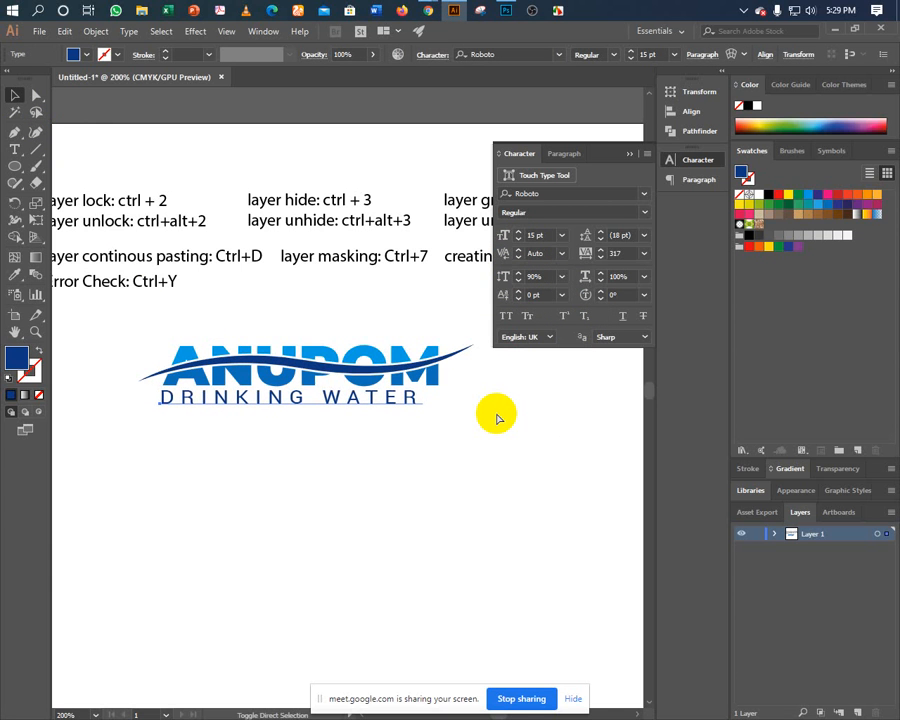
{"action": "key", "text": "ctrl+z"}
{"action": "key", "text": "ctrl+shift+z"}
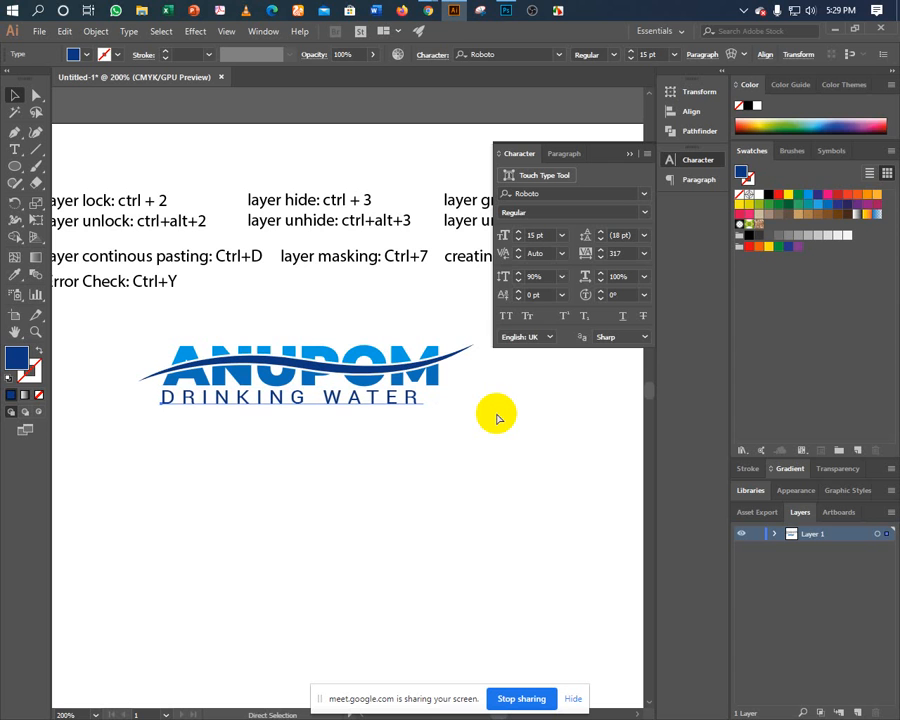
{"action": "key", "text": "ctrl+z"}
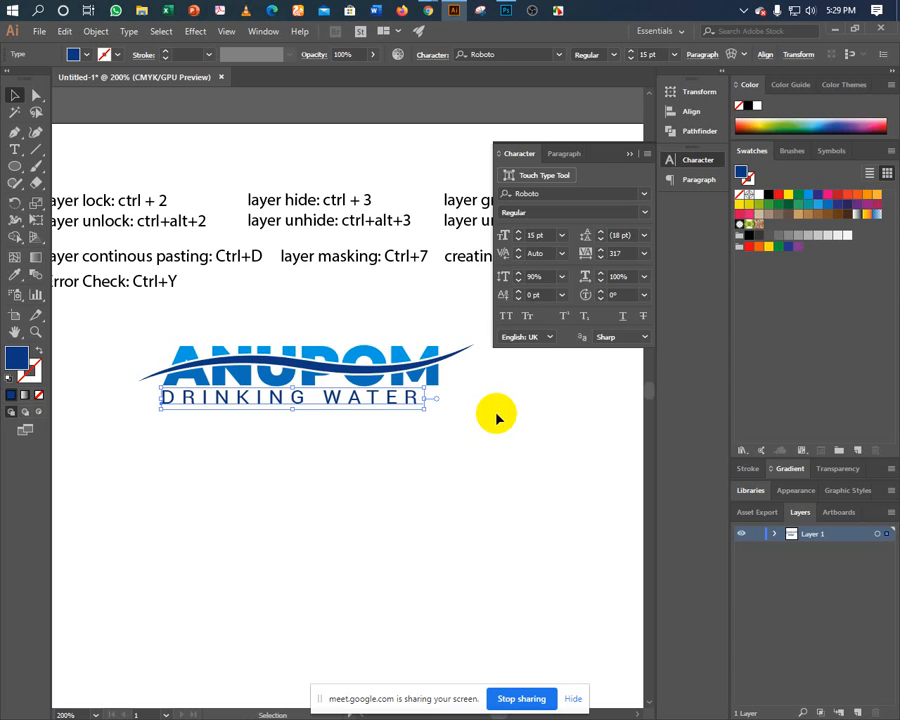
- Set the tracking of DRINKING WATER to 397 to match the bold lettering's width, deselect it and collapse the Character options
{"action": "left_click", "coordinate": [601, 251]}
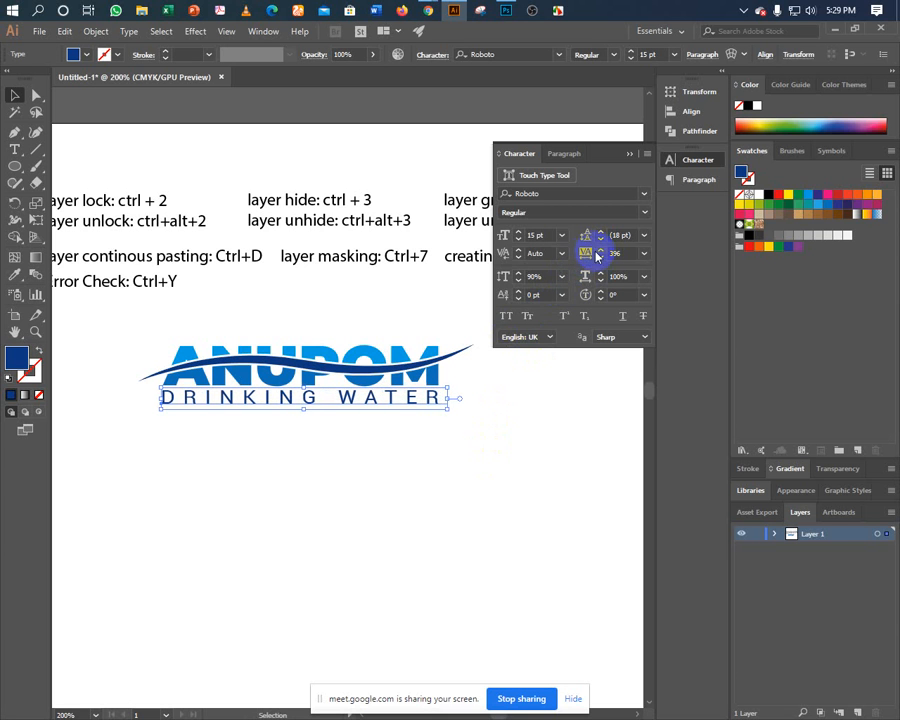
{"action": "left_click", "coordinate": [532, 416]}
{"action": "left_click", "coordinate": [630, 153]}
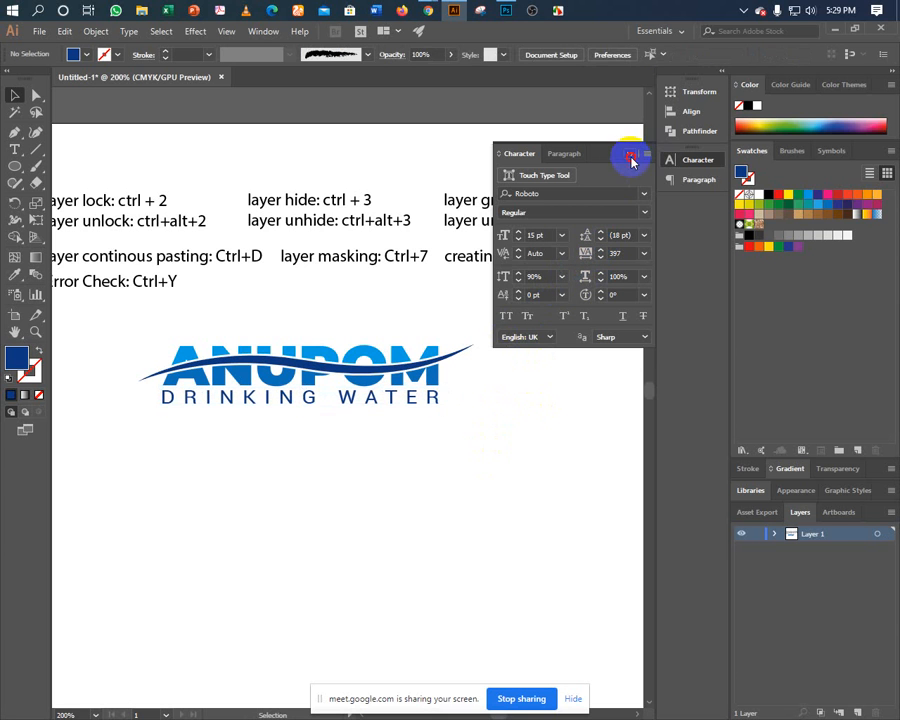
{"action": "left_click", "coordinate": [558, 370]}
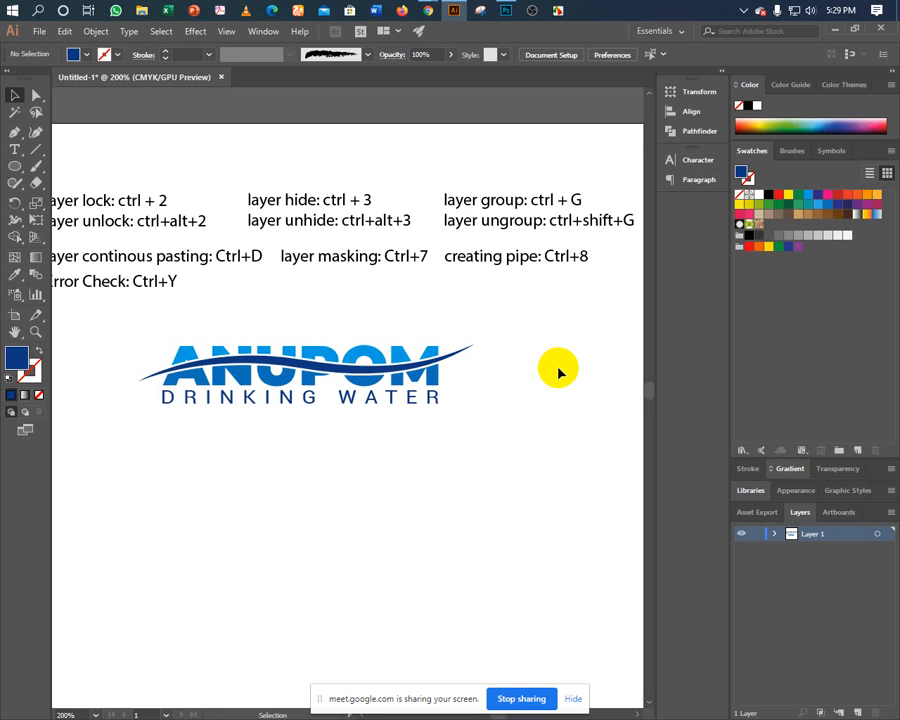
- Recolour the swoosh across the bold lettering light blue and deselect it
{"action": "left_click", "coordinate": [458, 353]}
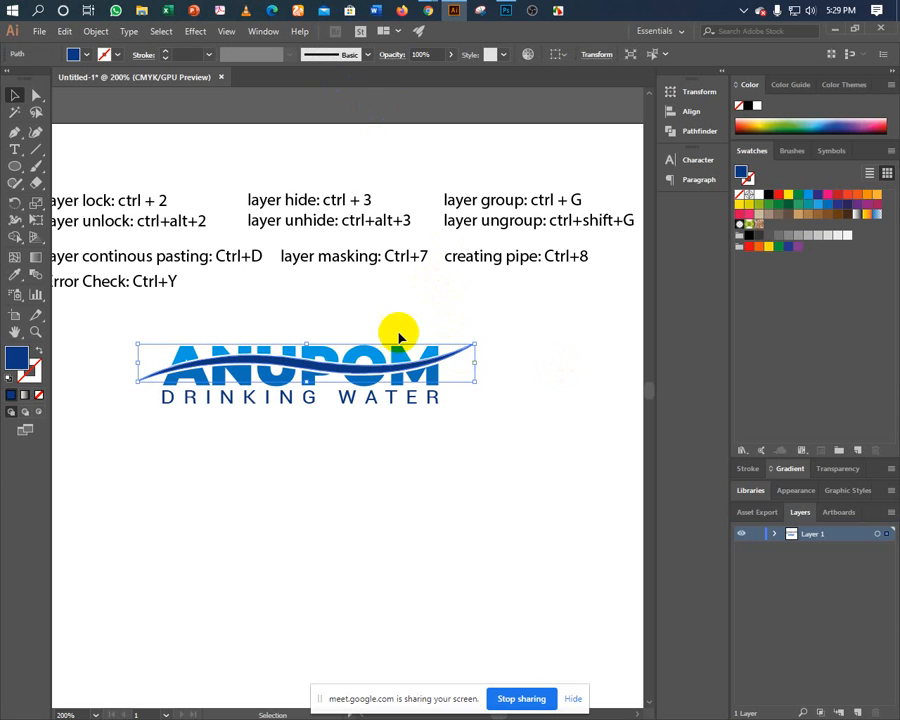
{"action": "left_click", "coordinate": [815, 207]}
{"action": "left_click", "coordinate": [595, 347]}
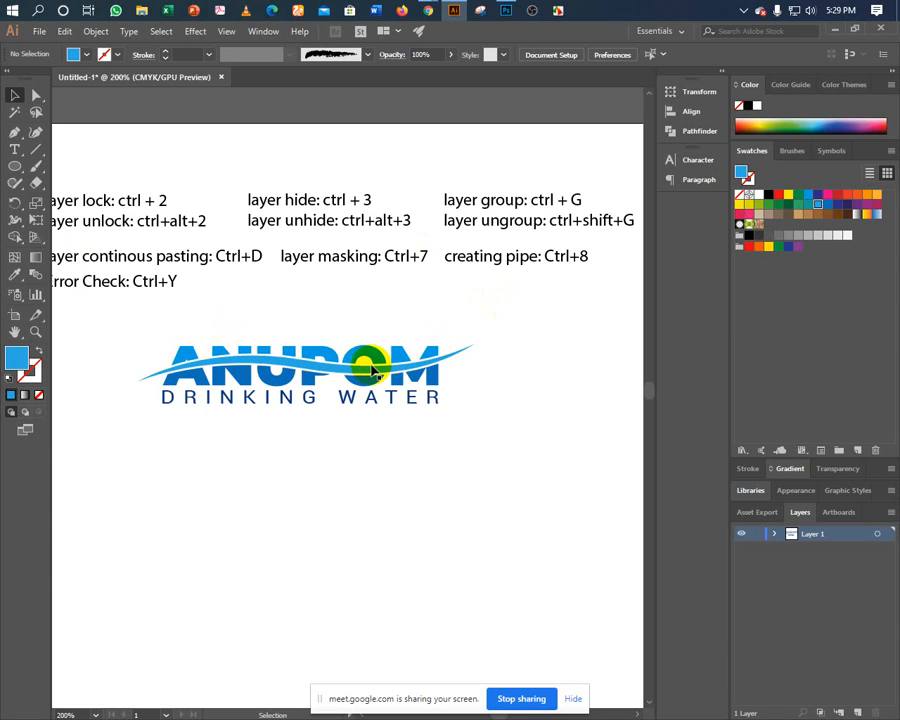
- Recolour the DRINKING WATER line dark grey and deselect it
{"action": "left_click", "coordinate": [303, 400]}
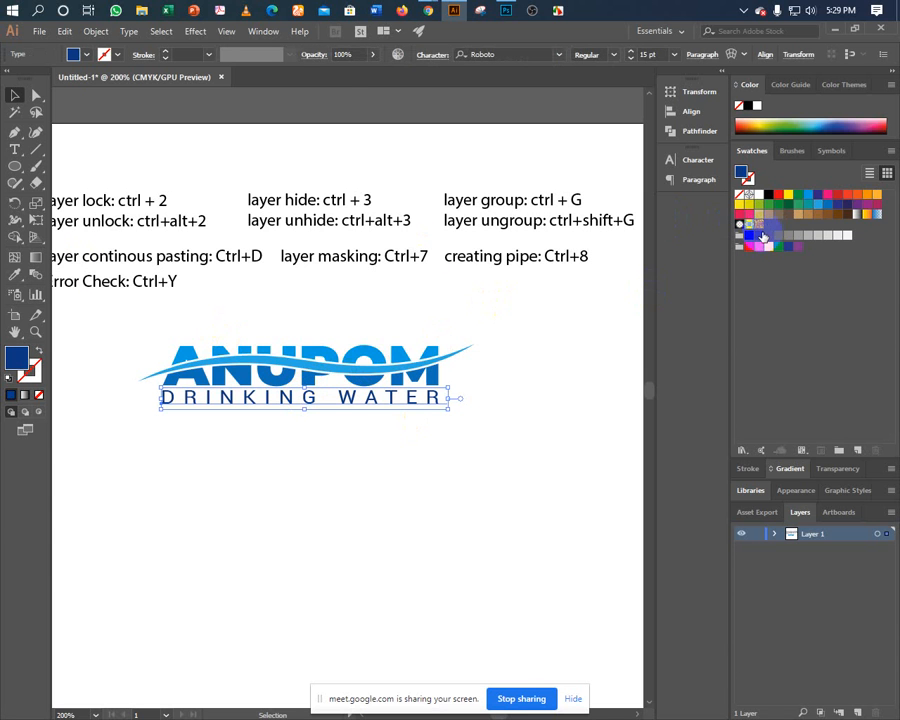
{"action": "left_click", "coordinate": [757, 236]}
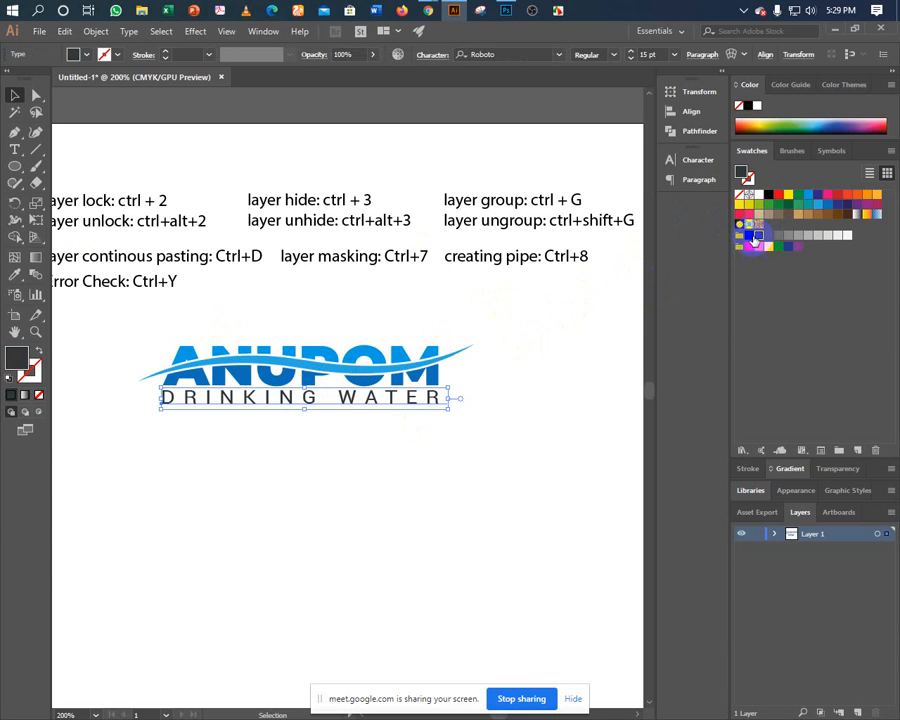
{"action": "left_click", "coordinate": [545, 335]}
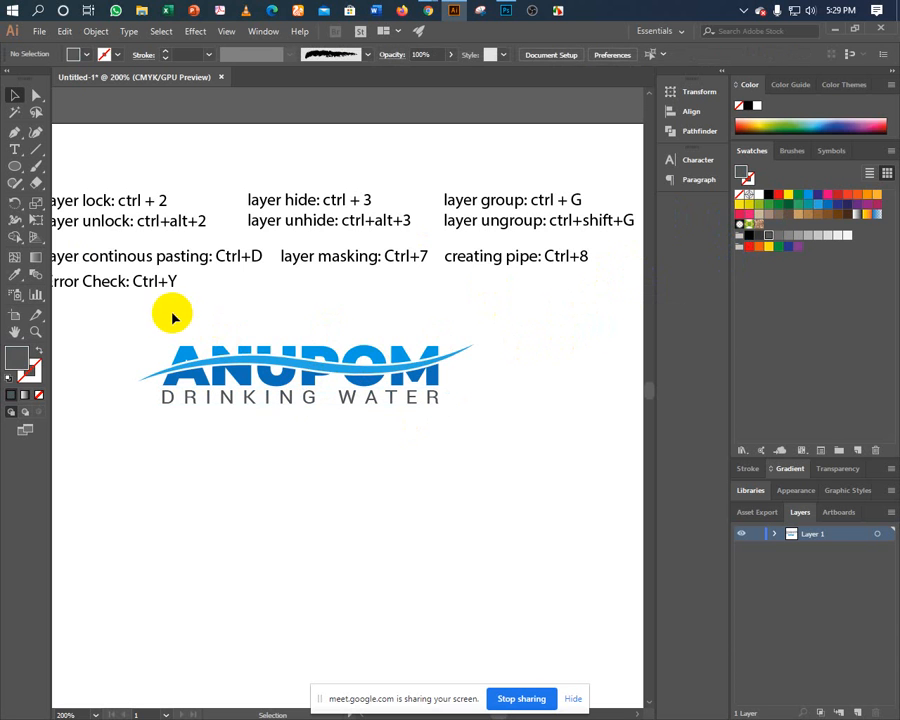
{"action": "left_click_drag", "start_coordinate": [147, 318], "coordinate": [470, 434]}
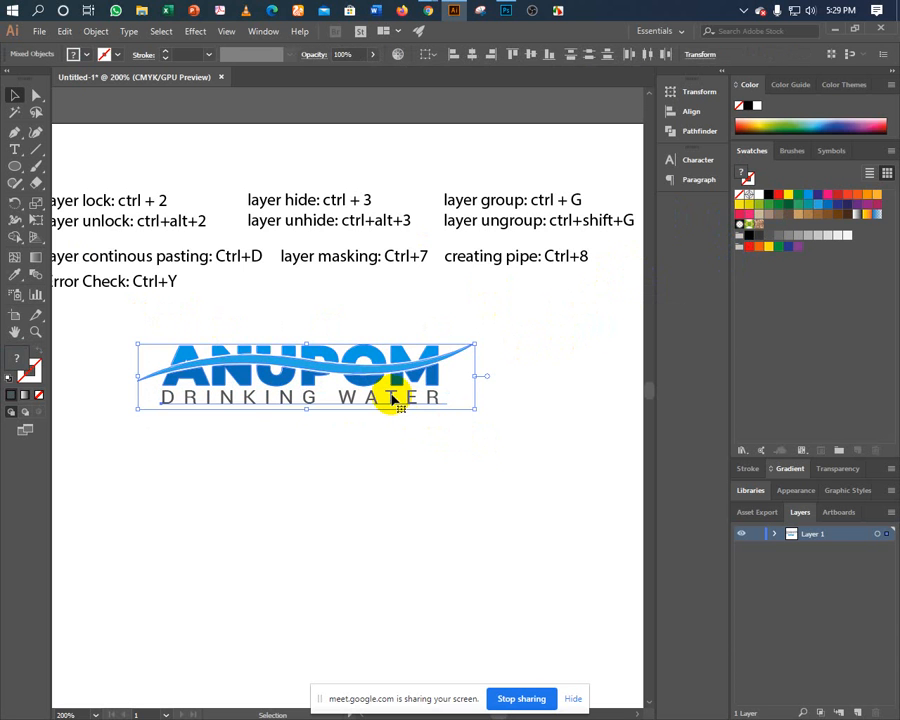
{"action": "left_click", "coordinate": [377, 428]}
{"action": "left_click", "coordinate": [366, 398]}
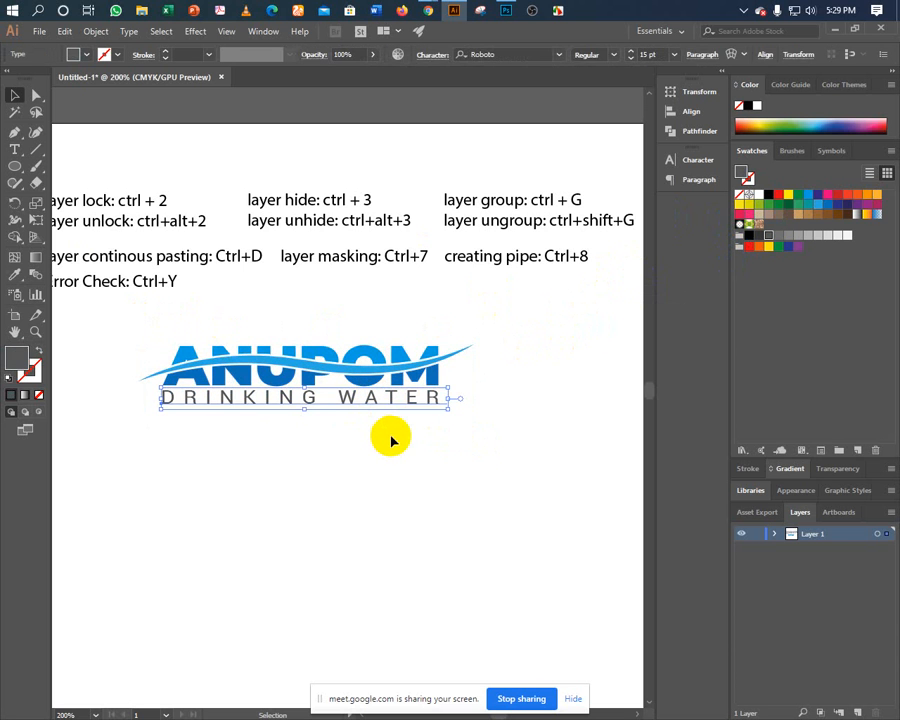
{"action": "left_click", "coordinate": [391, 441]}
- Duplicate the DRINKING WATER line and place the copy above and to the right of the logo
{"action": "left_click_drag", "start_coordinate": [241, 428], "coordinate": [261, 382]}
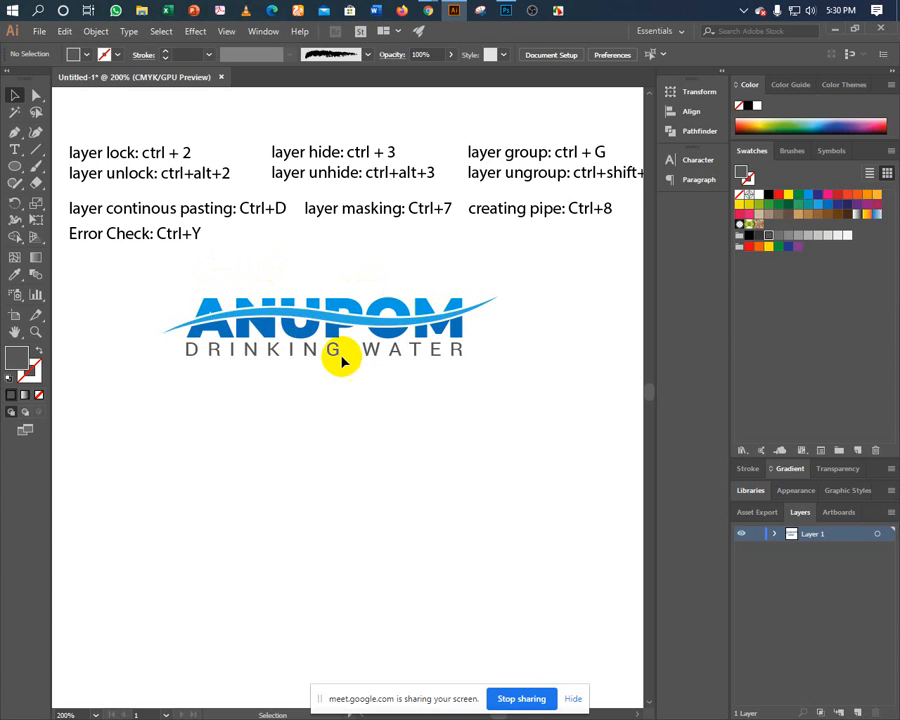
{"action": "key", "text": "space"}
{"action": "left_click_drag", "start_coordinate": [317, 370], "coordinate": [388, 295]}
{"action": "left_click", "coordinate": [193, 383]}
- Reset the DRINKING WATER copy's vertical scale to 100% and change its font to Montserrat ExtraBold
{"action": "left_click", "coordinate": [686, 163]}
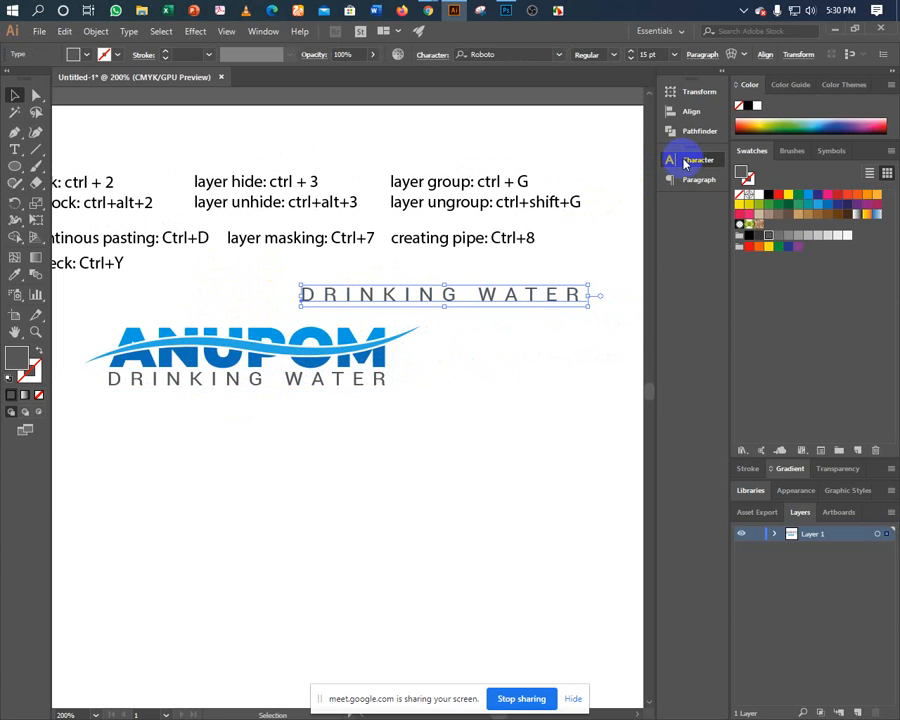
{"action": "left_click", "coordinate": [562, 277]}
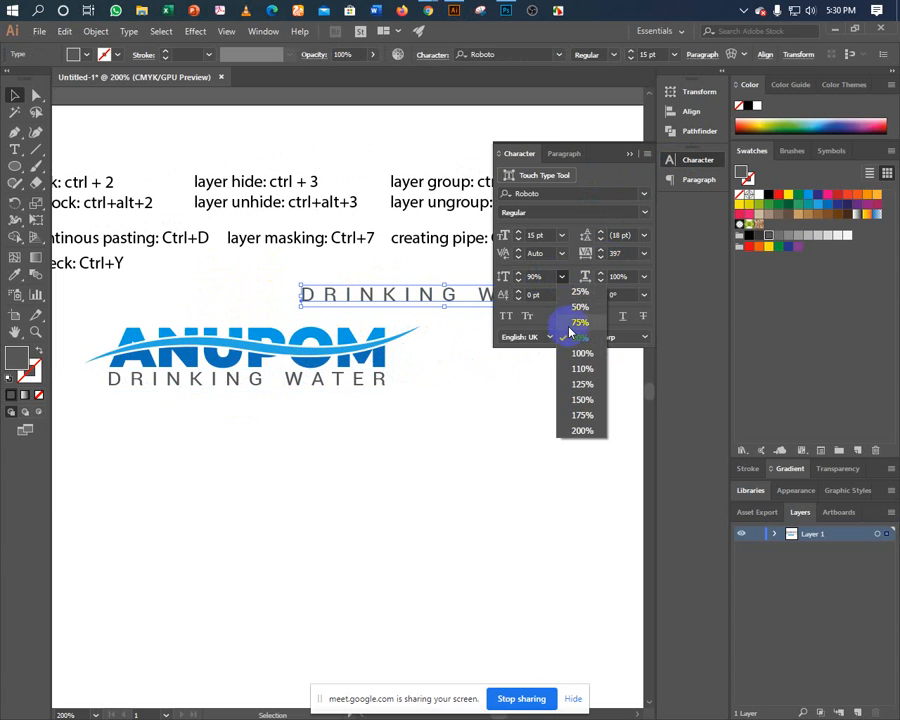
{"action": "left_click", "coordinate": [582, 353]}
{"action": "left_click", "coordinate": [556, 194]}
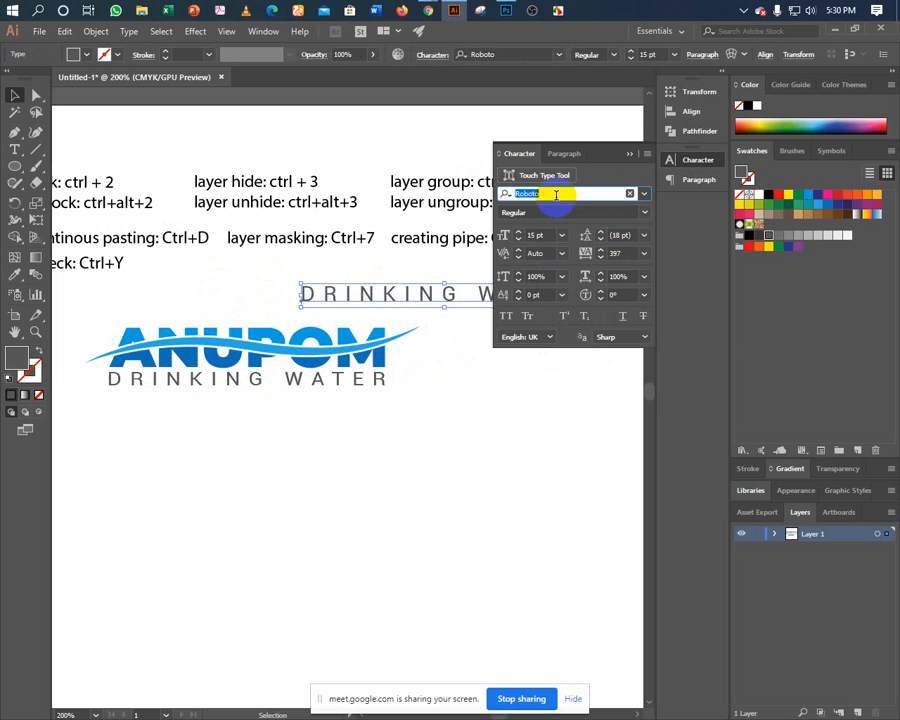
{"action": "type", "text": "M"}
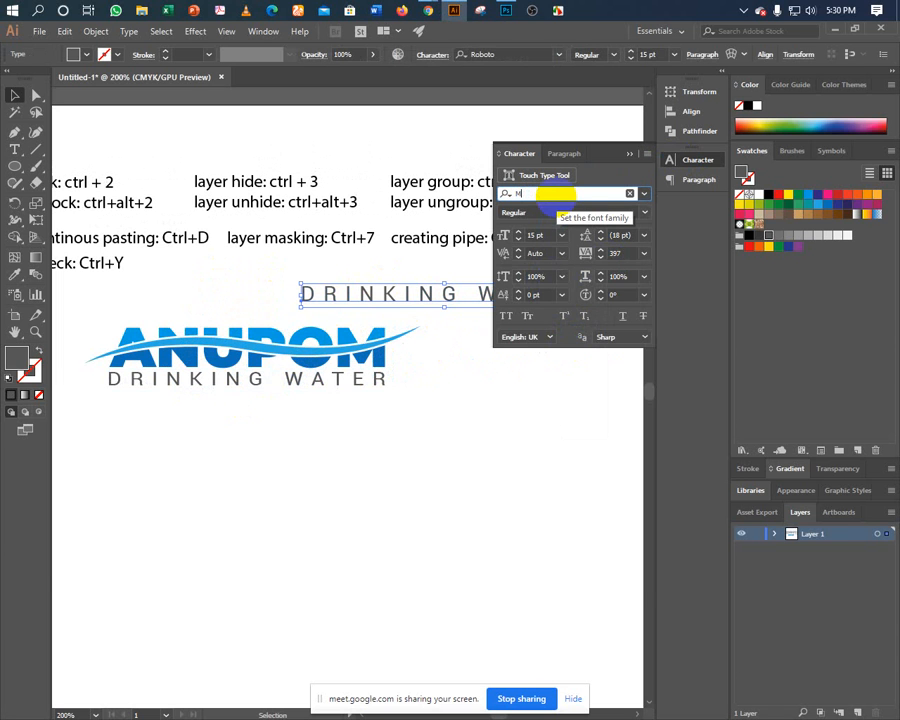
{"action": "type", "text": "ONTSER"}
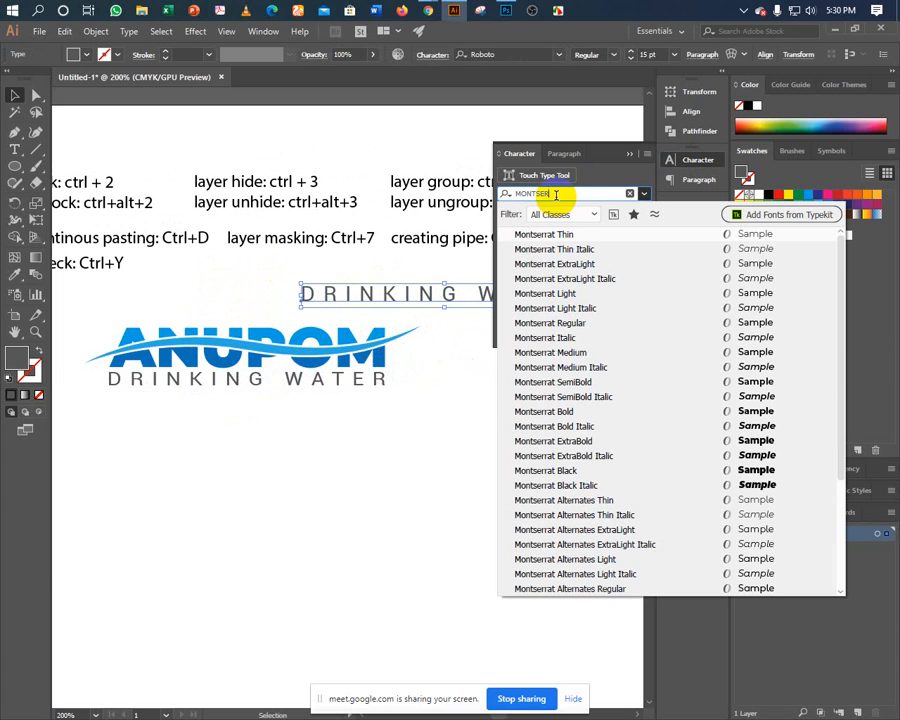
{"action": "left_click", "coordinate": [549, 447]}
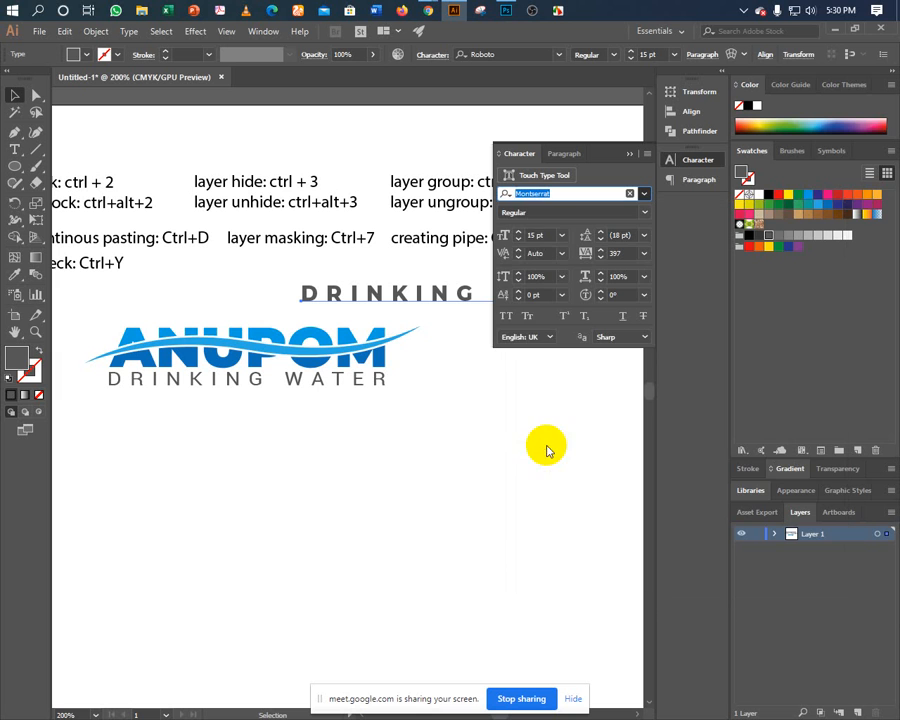
- Set the DRINKING WATER copy's font size to 40 pt and its tracking to 0, and collapse the Character options
{"action": "left_click", "coordinate": [542, 236]}
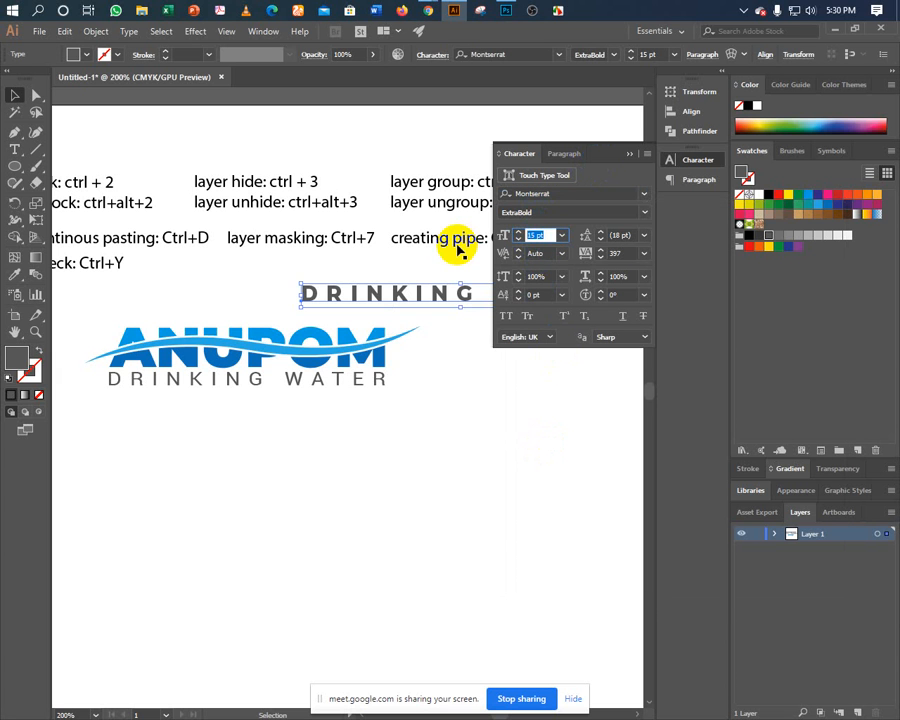
{"action": "type", "text": "40"}
{"action": "key", "text": "Return"}
{"action": "left_click", "coordinate": [615, 254]}
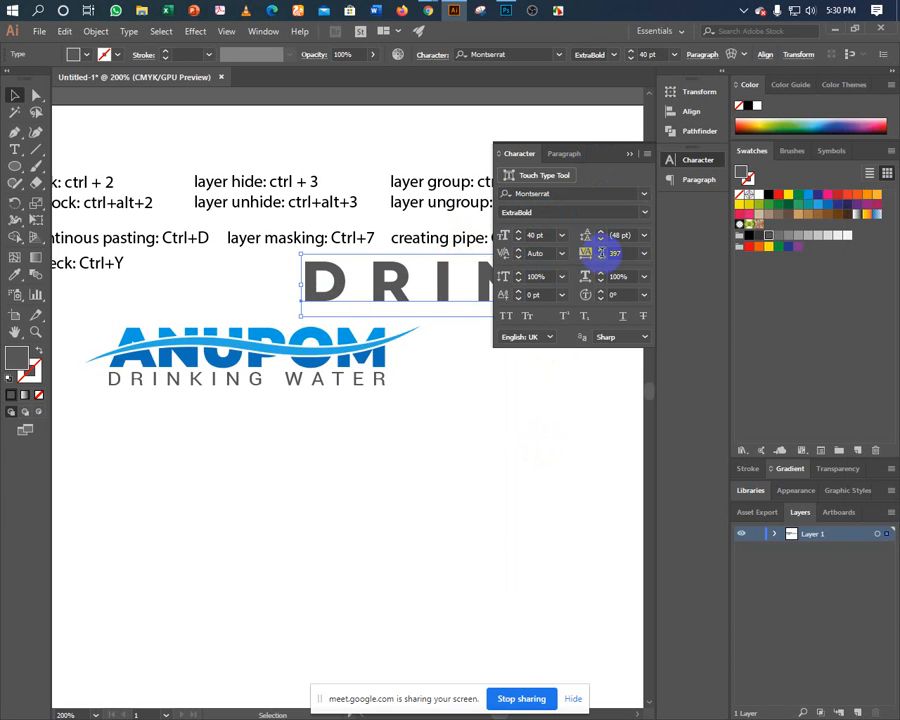
{"action": "type", "text": "0"}
{"action": "key", "text": "Return"}
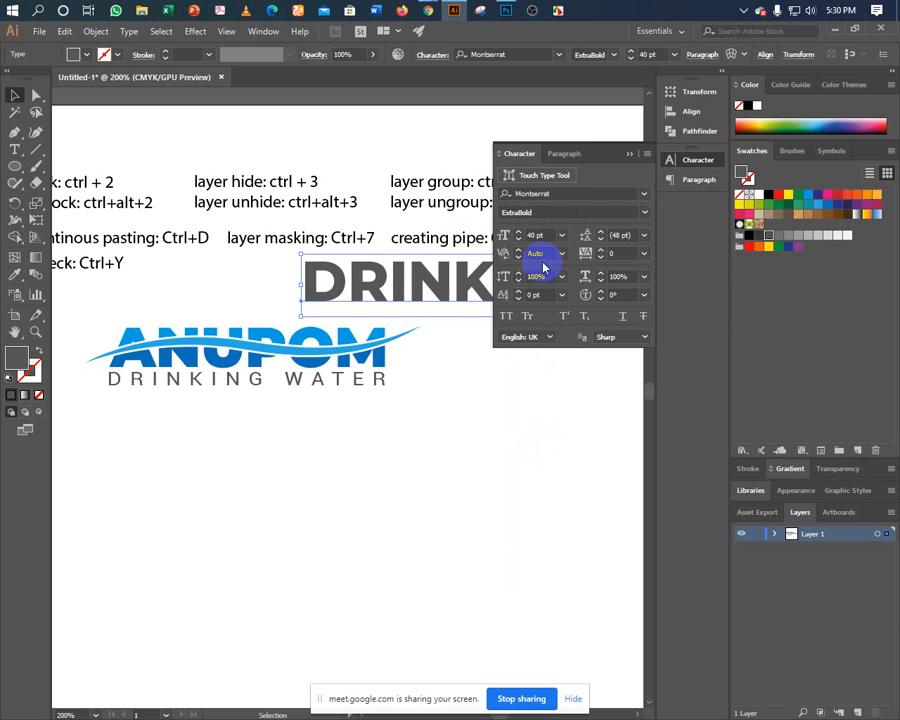
{"action": "left_click", "coordinate": [626, 154]}
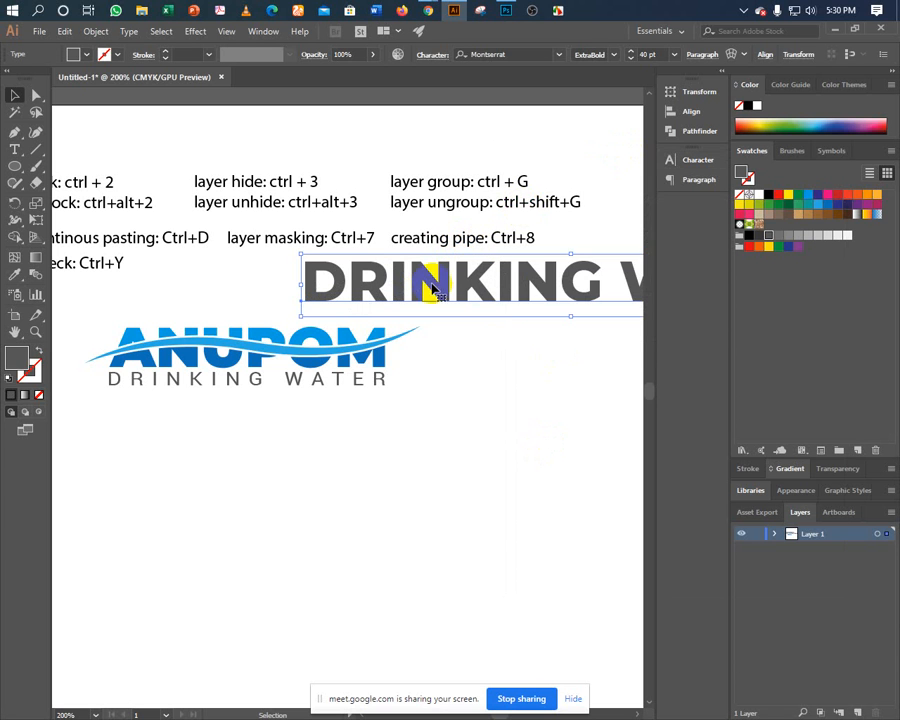
- Replace the wording of the large bold DRINKING WATER copy with ANUPOM in capitals
{"action": "left_click_drag", "start_coordinate": [426, 282], "coordinate": [345, 287]}
{"action": "left_click_drag", "start_coordinate": [476, 290], "coordinate": [344, 296]}
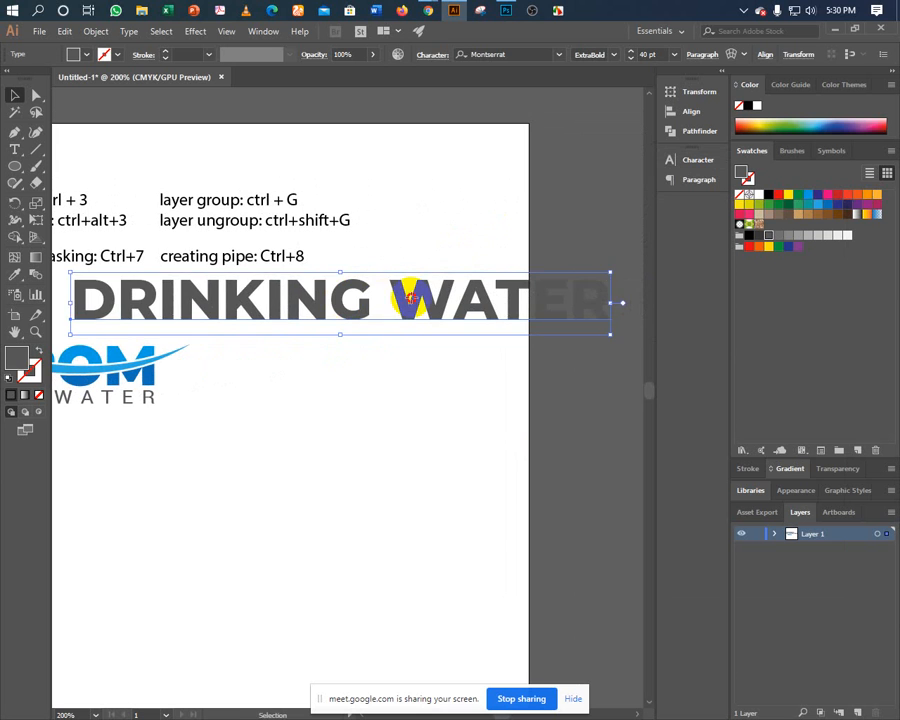
{"action": "key", "text": "t"}
{"action": "triple_click", "coordinate": [381, 298]}
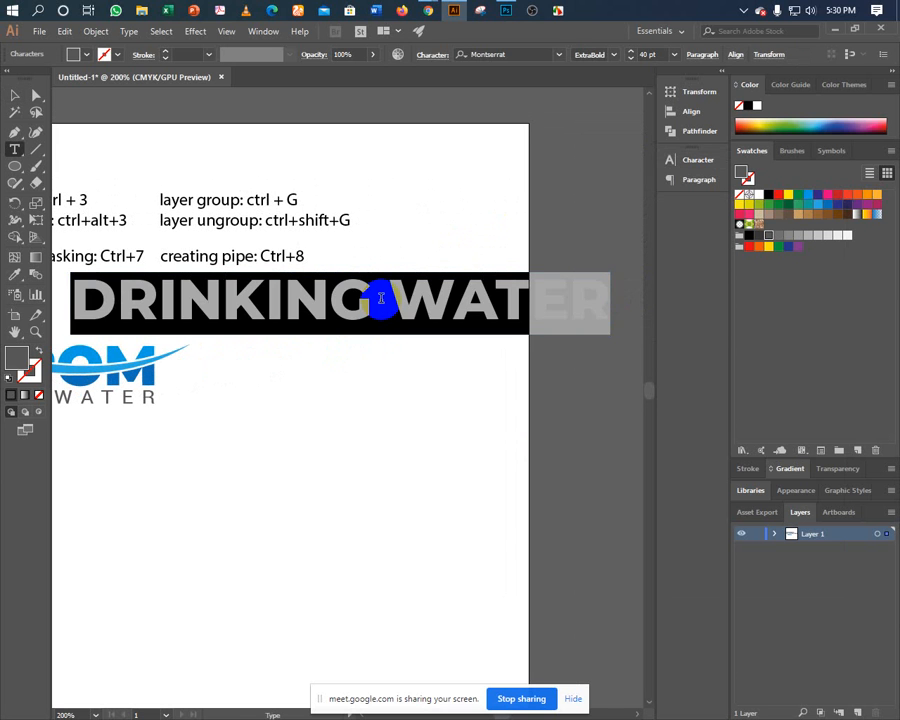
{"action": "type", "text": "an"}
{"action": "key", "text": "BackSpace"}
{"action": "key", "text": "BackSpace"}
{"action": "type", "text": "A"}
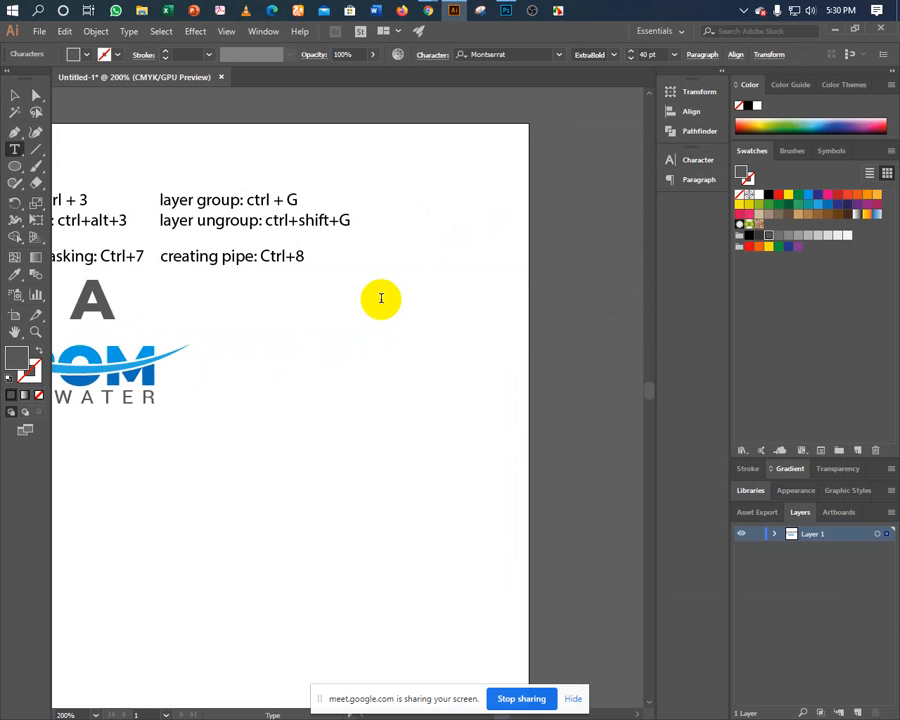
{"action": "type", "text": "NUPOM"}
{"action": "key", "text": "Escape"}
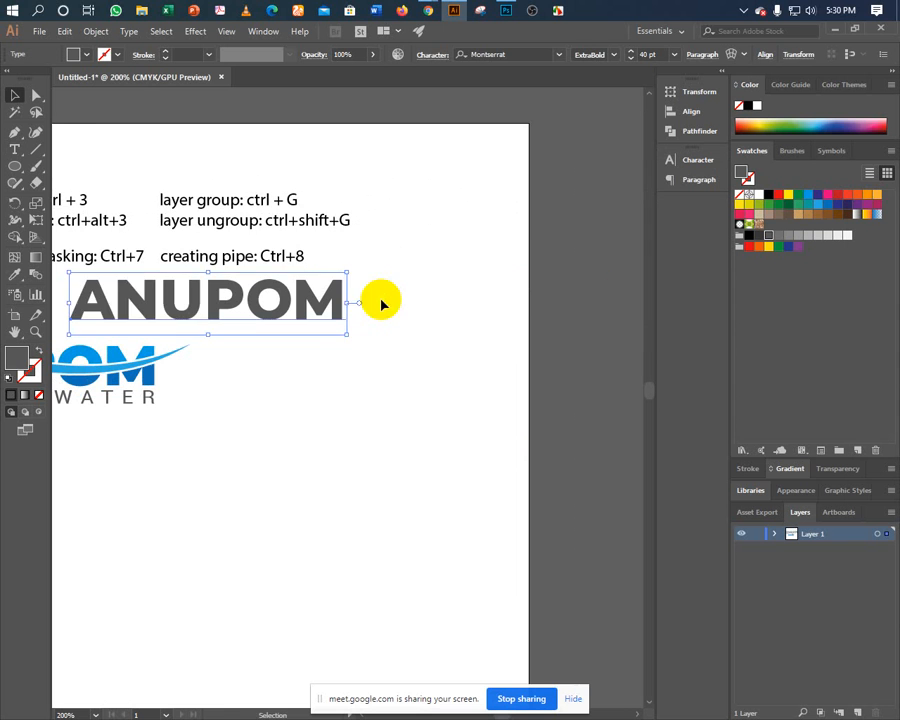
- Place the grey ANUPOM text directly beside the blue logo and put a copy of the DRINKING WATER line beneath it
{"action": "left_click_drag", "start_coordinate": [294, 361], "coordinate": [399, 355]}
{"action": "left_click", "coordinate": [332, 305]}
{"action": "left_click_drag", "start_coordinate": [325, 303], "coordinate": [410, 365]}
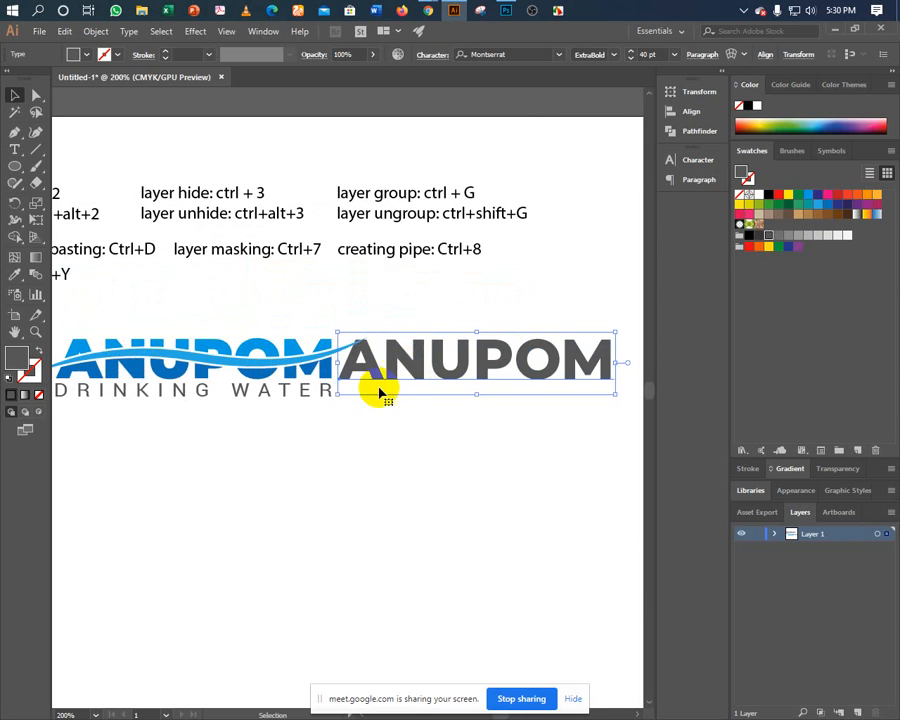
{"action": "left_click", "coordinate": [293, 399]}
{"action": "left_click_drag", "start_coordinate": [293, 399], "coordinate": [562, 408]}
{"action": "left_click", "coordinate": [462, 436]}
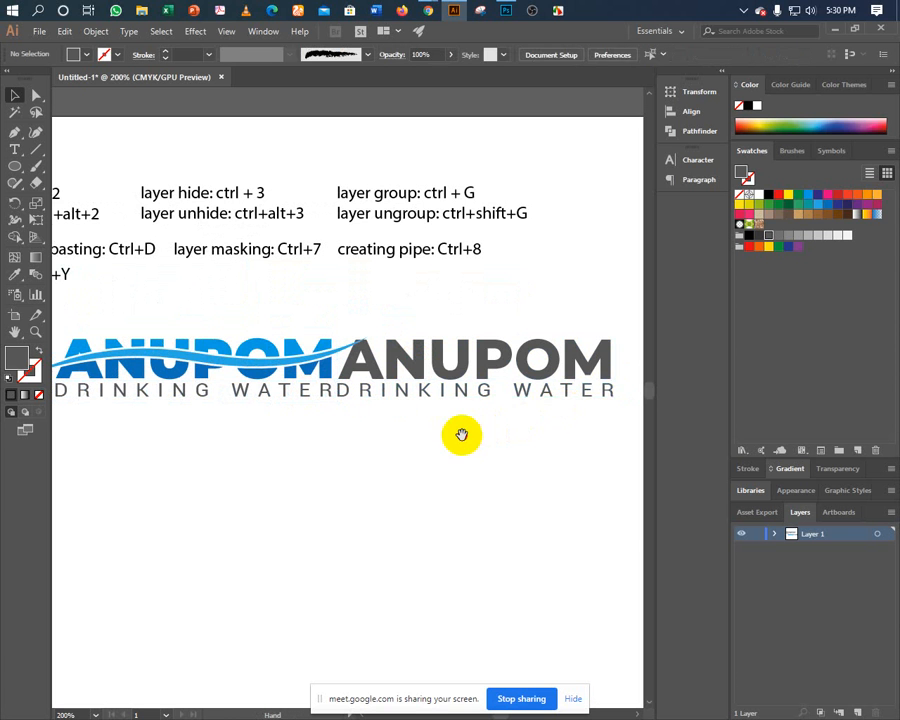
- Move the grey ANUPOM text and its DRINKING WATER copy together off the artboard, past its right edge
{"action": "scroll", "coordinate": [299, 441], "scroll_direction": "right", "scroll_amount": 3}
{"action": "left_click", "coordinate": [290, 393]}
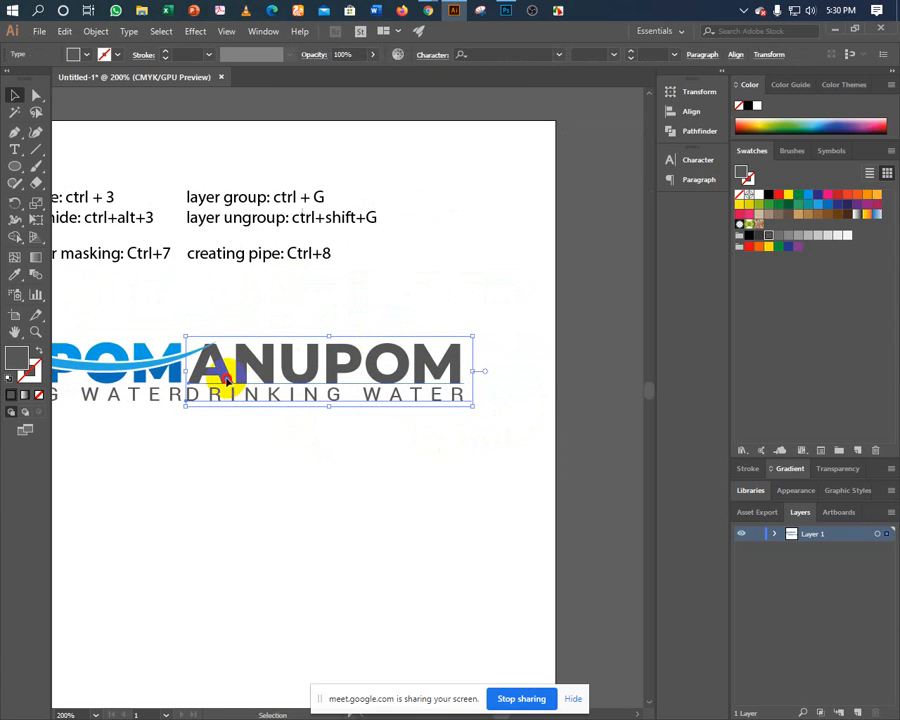
{"action": "left_click_drag", "start_coordinate": [226, 377], "coordinate": [623, 376]}
{"action": "left_click", "coordinate": [345, 420]}
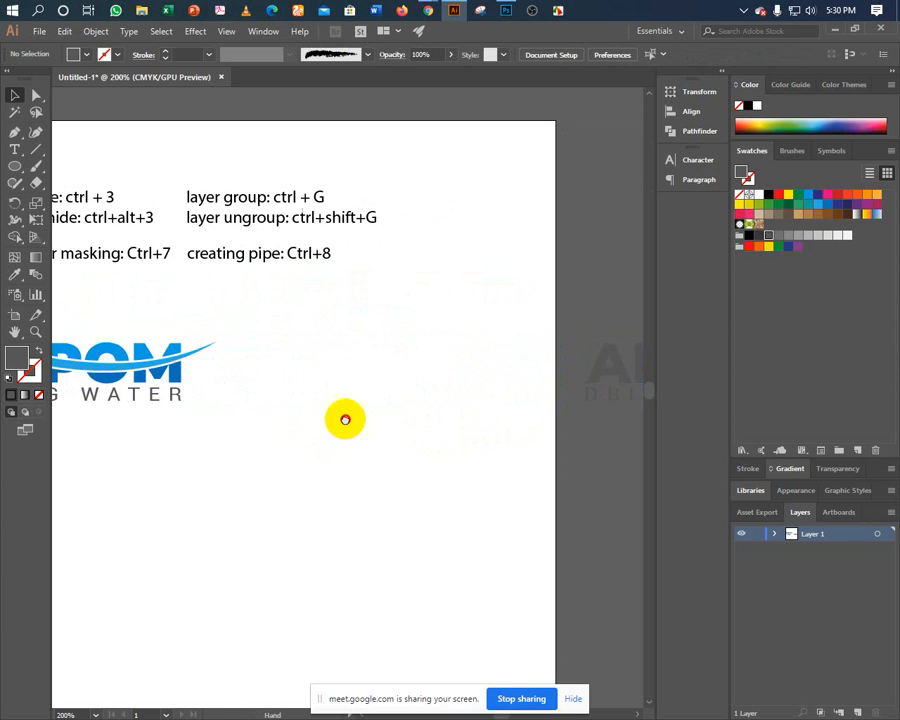
- Convert the blue logo's DRINKING WATER line to outlines and deselect it
{"action": "scroll", "coordinate": [345, 420], "scroll_direction": "left", "scroll_amount": 5}
{"action": "left_click", "coordinate": [333, 400]}
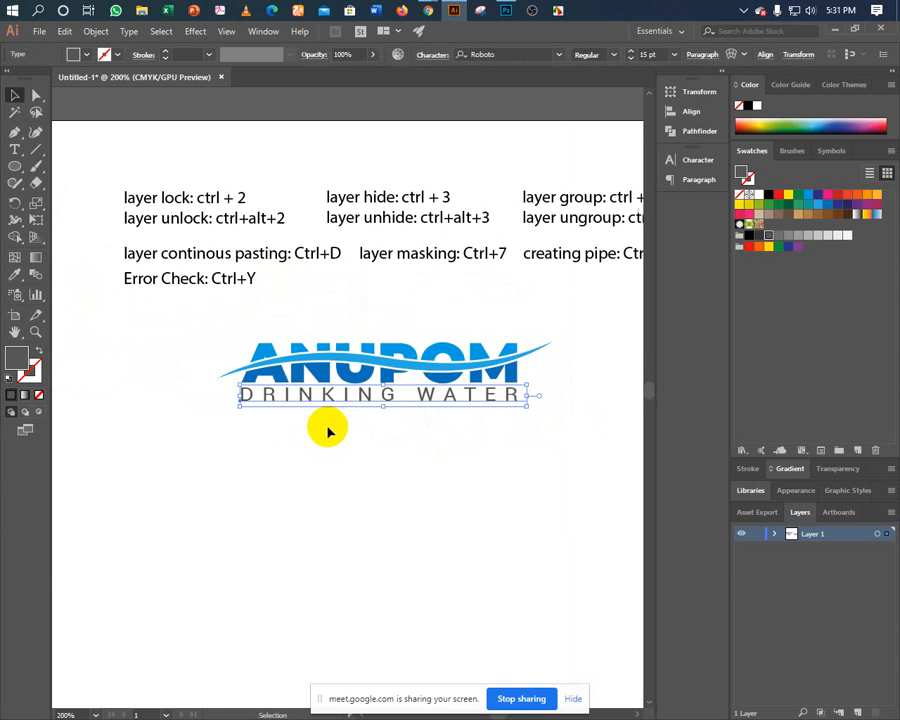
{"action": "key", "text": "a"}
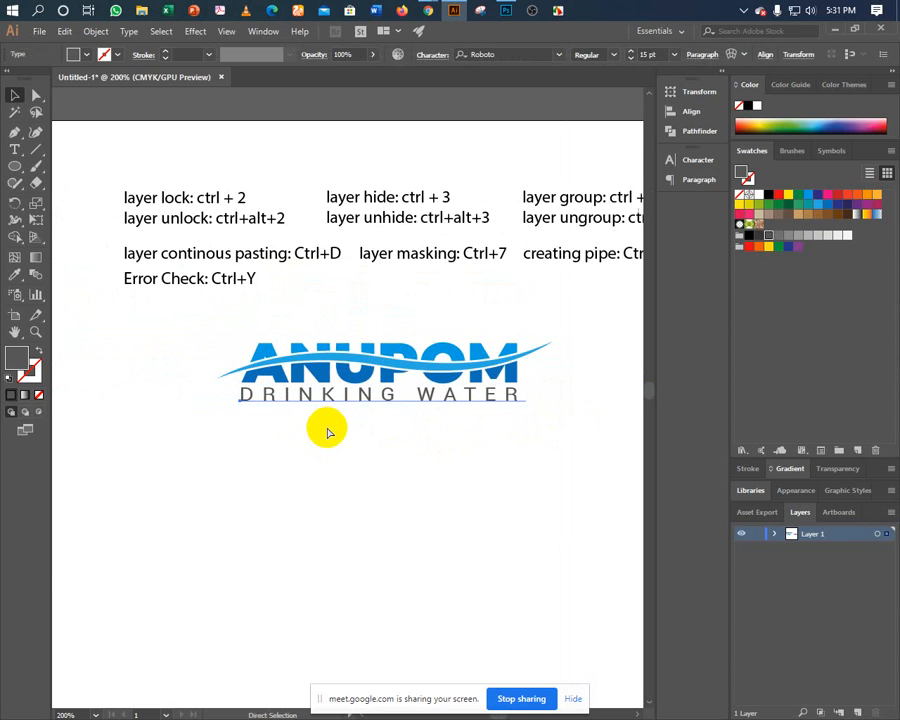
{"action": "key", "text": "ctrl+shift+o"}
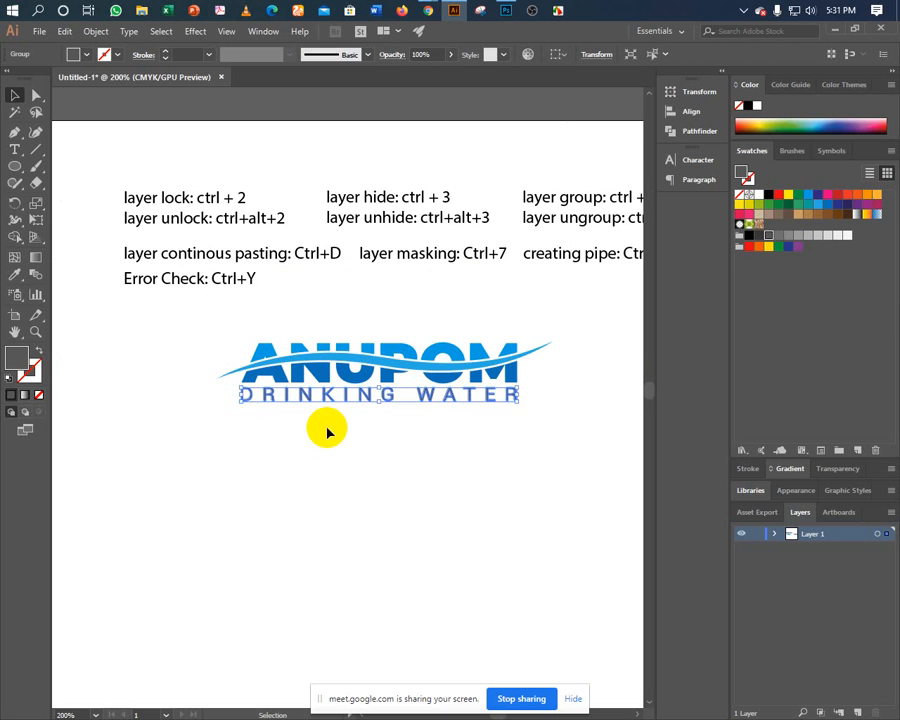
{"action": "left_click", "coordinate": [320, 418]}
- Recolour the outlined DRINKING WATER line dark indigo and deselect it
{"action": "left_click", "coordinate": [320, 394]}
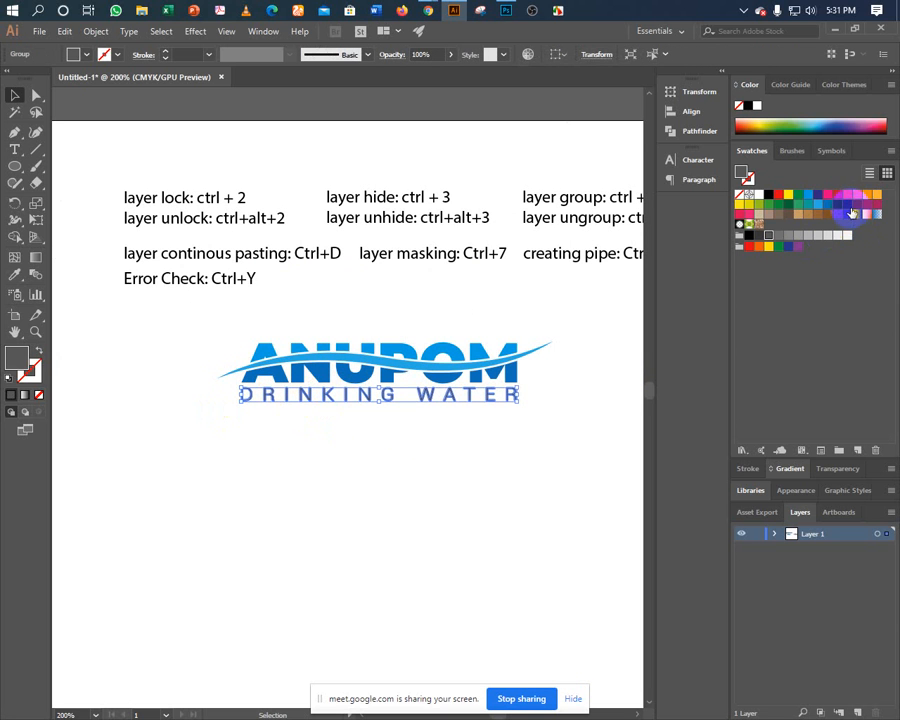
{"action": "left_click", "coordinate": [847, 205]}
{"action": "left_click", "coordinate": [406, 453]}
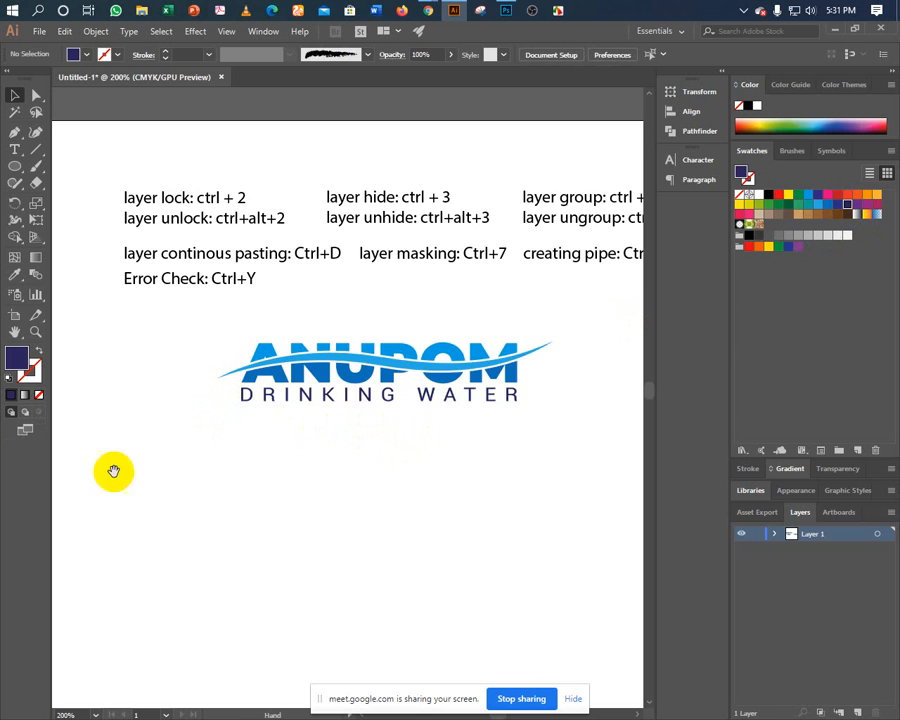
{"action": "left_click_drag", "start_coordinate": [114, 470], "coordinate": [186, 495]}
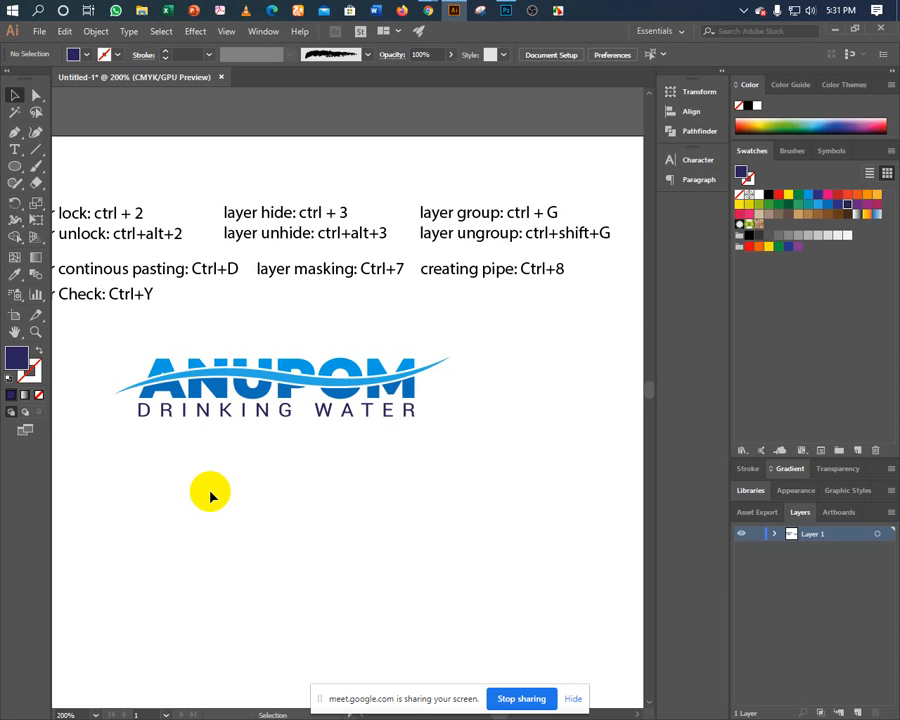
- Draw a horizontal line beneath the logo, slightly wider than it, with a 3 pt dark indigo stroke
{"action": "left_click", "coordinate": [36, 148]}
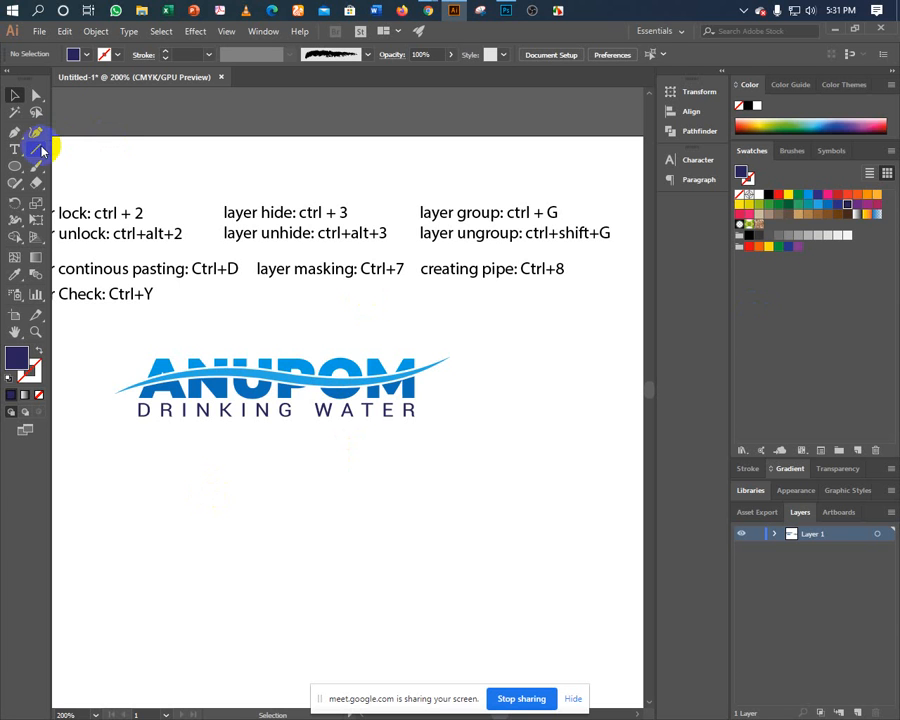
{"action": "left_click_drag", "start_coordinate": [376, 475], "coordinate": [466, 474]}
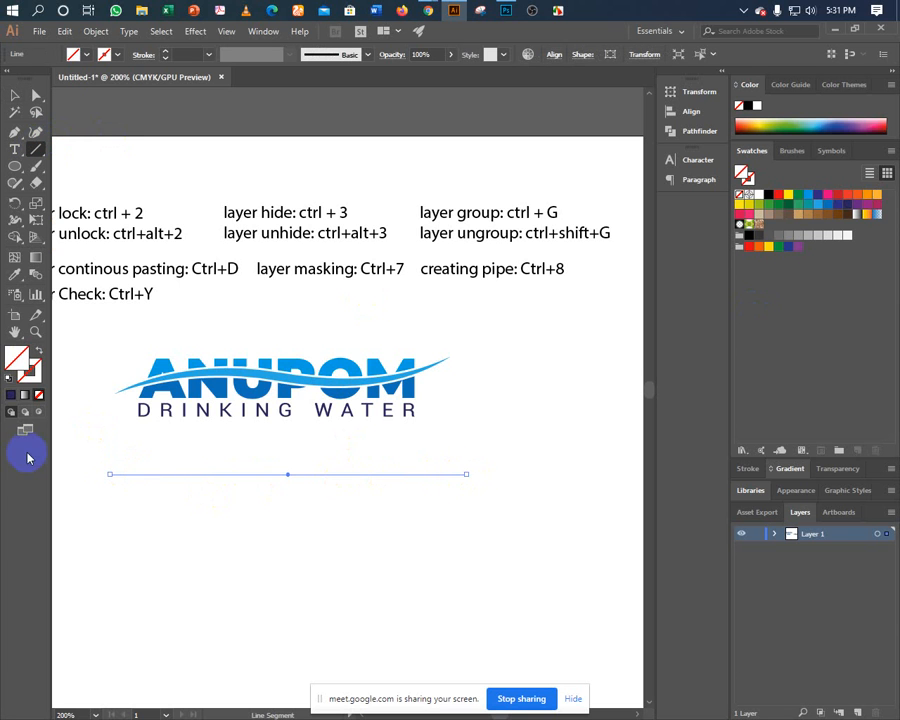
{"action": "left_click", "coordinate": [10, 396]}
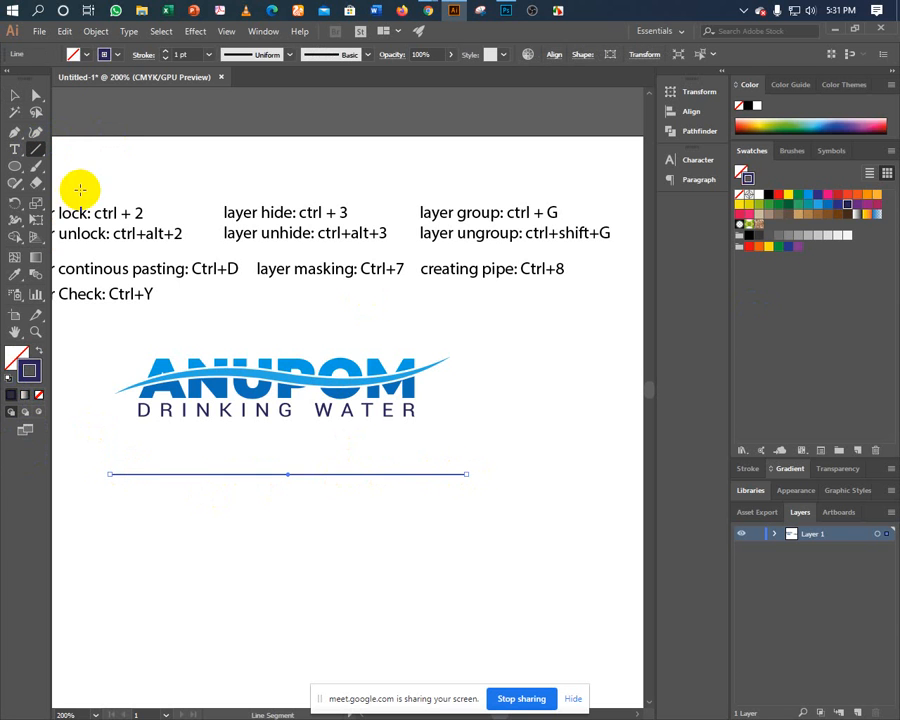
{"action": "left_click", "coordinate": [167, 55]}
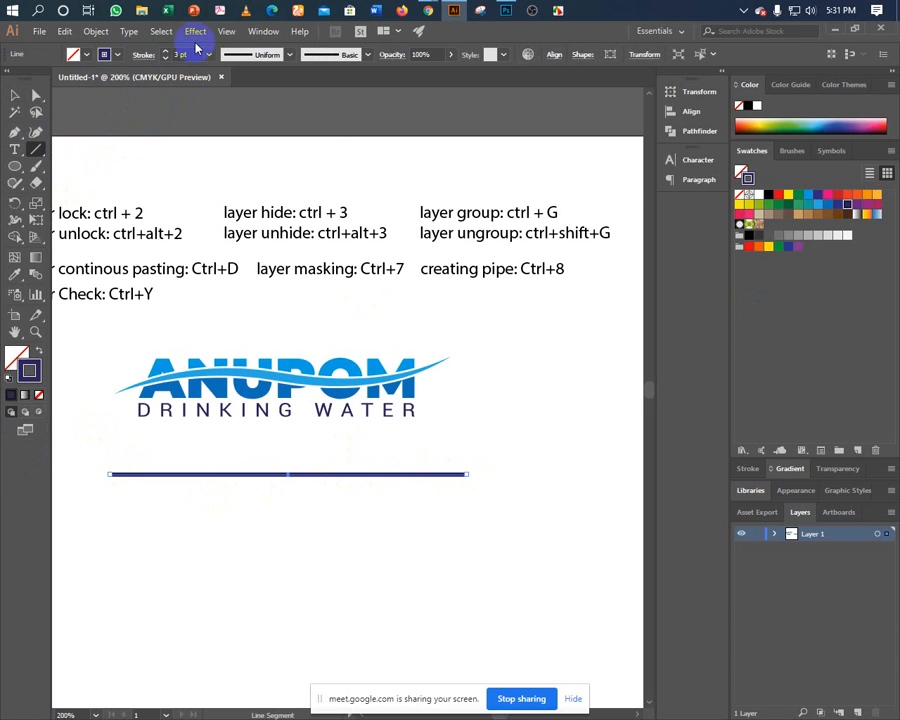
- Apply a Zig Zag effect to the line with absolute size 0.07 in, 11 ridges per segment and smooth points
{"action": "left_click", "coordinate": [196, 31]}
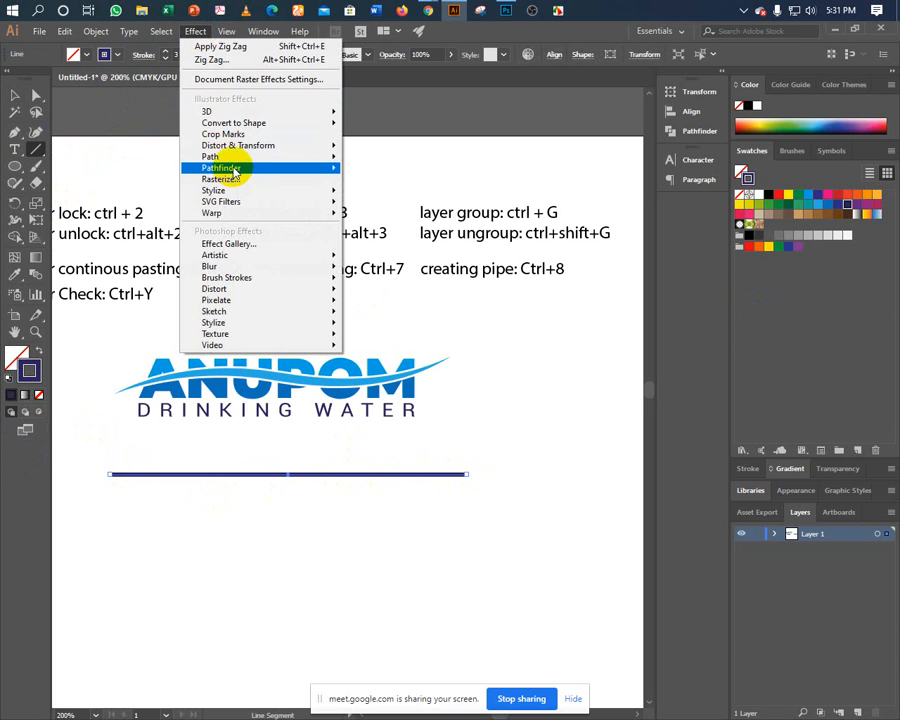
{"action": "mouse_move", "coordinate": [237, 152]}
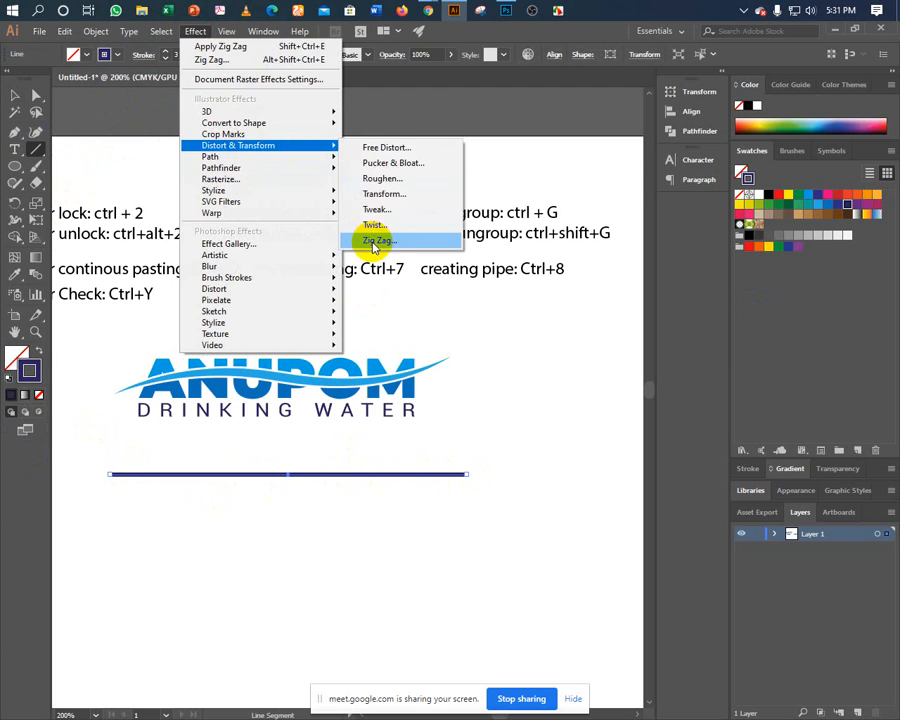
{"action": "left_click", "coordinate": [370, 239]}
{"action": "left_click_drag", "start_coordinate": [331, 362], "coordinate": [323, 163]}
{"action": "left_click", "coordinate": [239, 339]}
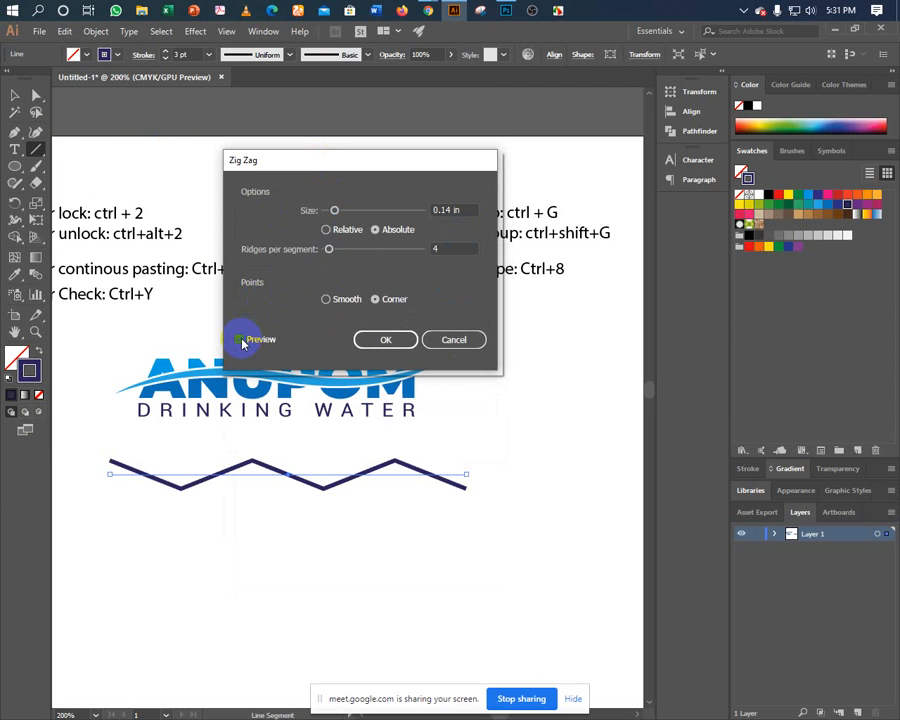
{"action": "left_click", "coordinate": [326, 230]}
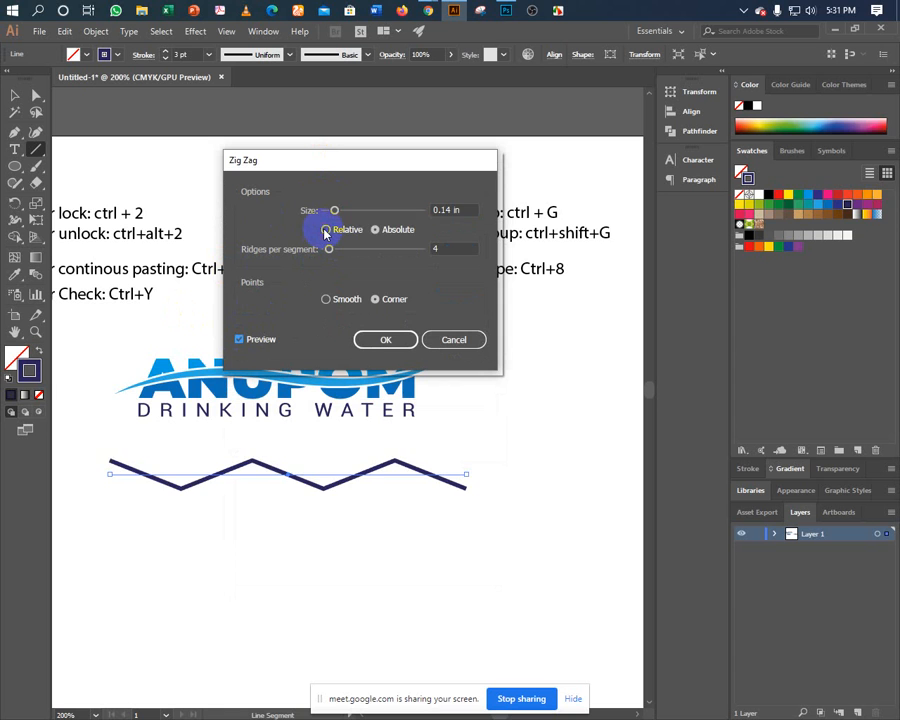
{"action": "left_click", "coordinate": [375, 230]}
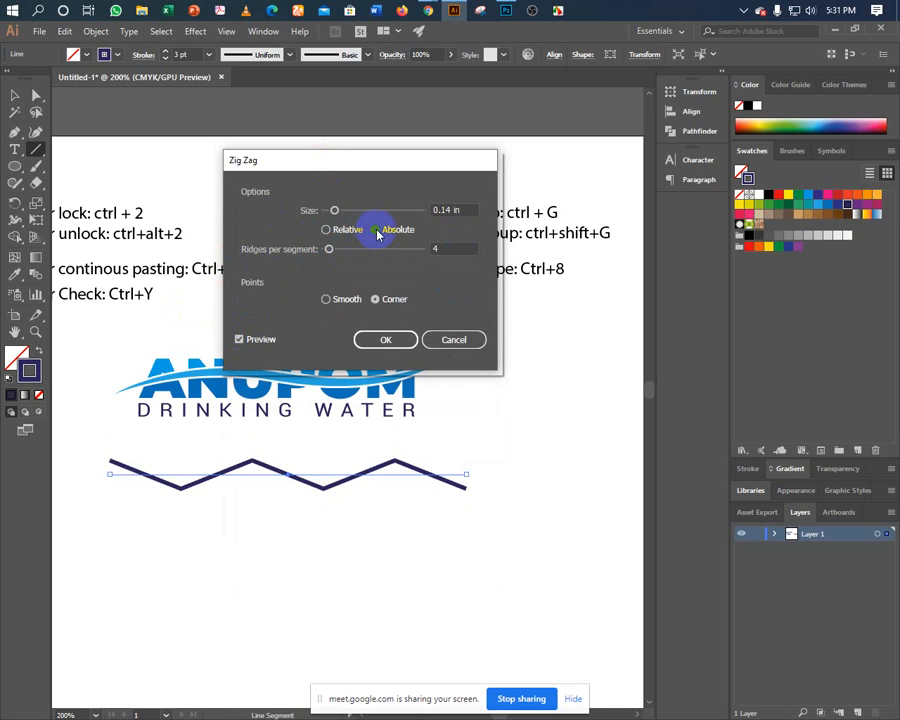
{"action": "mouse_move", "coordinate": [335, 211]}
{"action": "left_mouse_down"}
{"action": "mouse_move", "coordinate": [344, 215]}
{"action": "mouse_move", "coordinate": [334, 210]}
{"action": "left_mouse_up"}
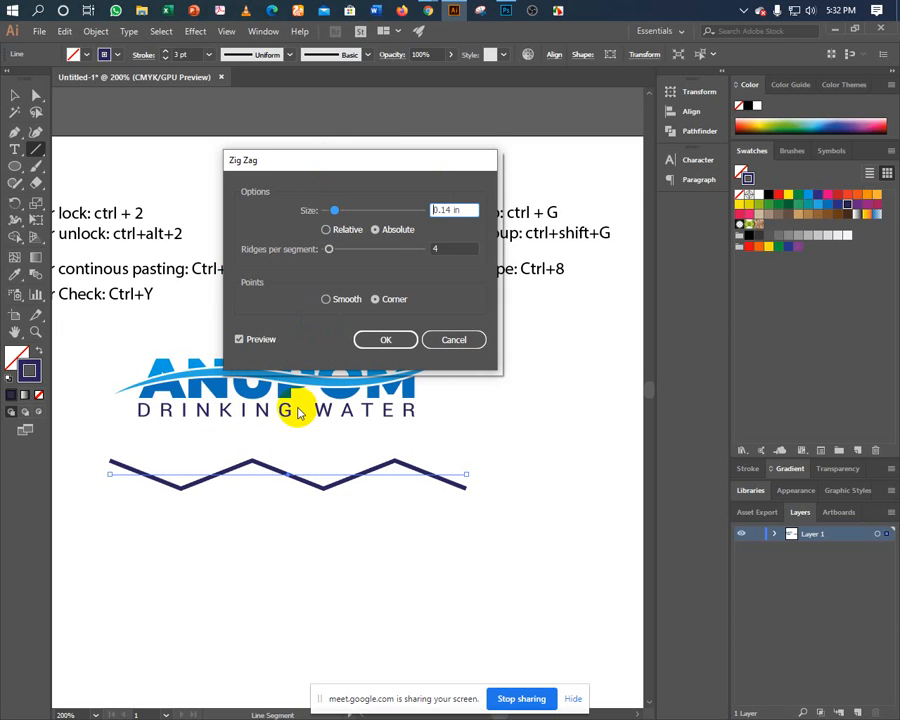
{"action": "left_click_drag", "start_coordinate": [331, 251], "coordinate": [338, 254]}
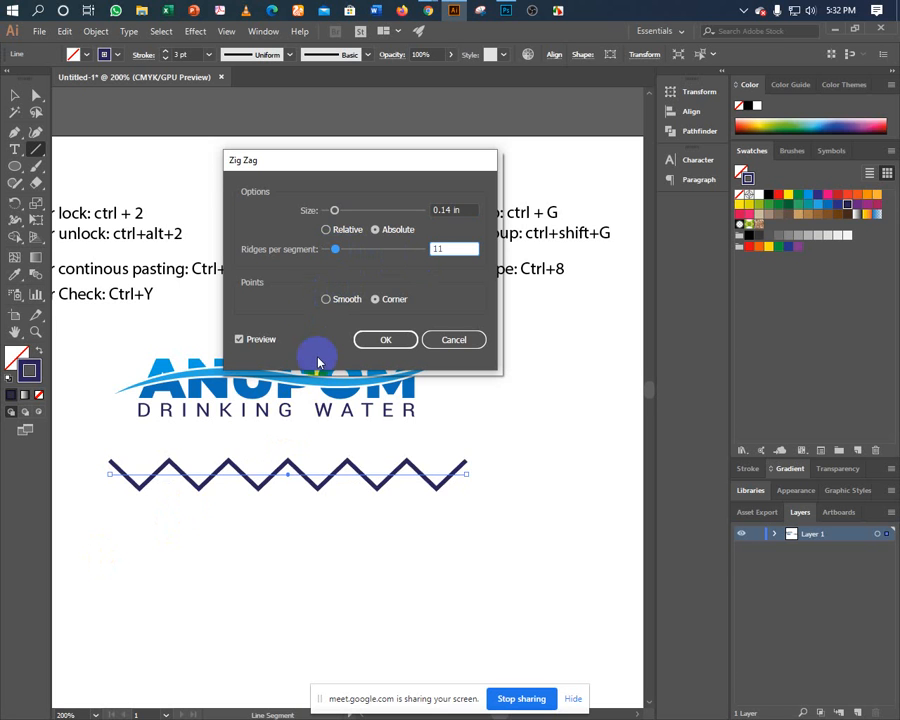
{"action": "left_click", "coordinate": [328, 300]}
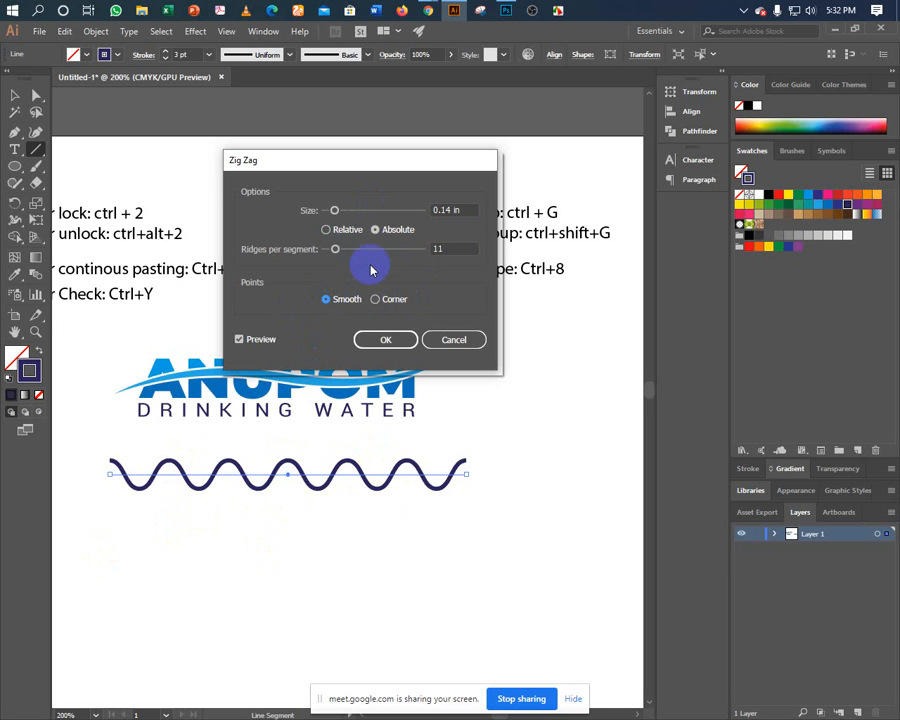
{"action": "left_click_drag", "start_coordinate": [334, 212], "coordinate": [332, 216]}
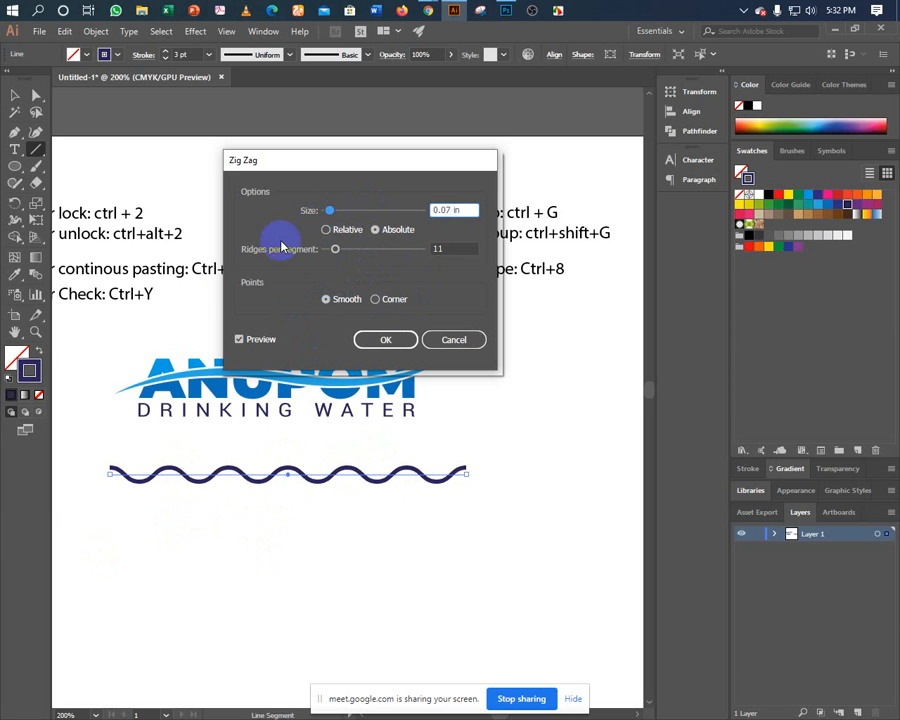
{"action": "left_click", "coordinate": [378, 339]}
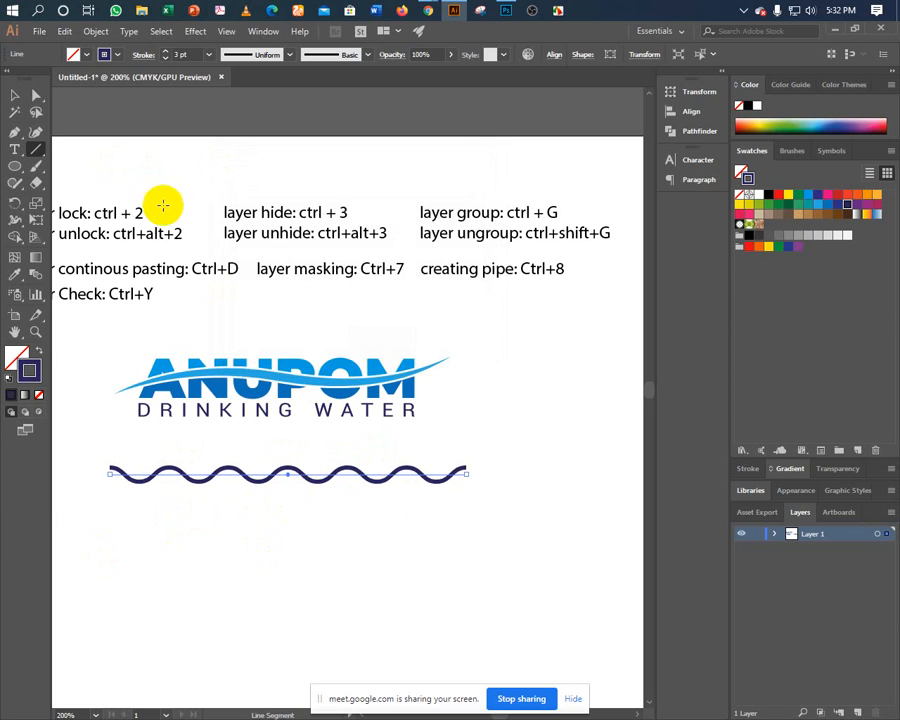
- Apply Width Profile 1 to the wavy line and set its stroke weight to 5 pt
{"action": "left_click", "coordinate": [14, 94]}
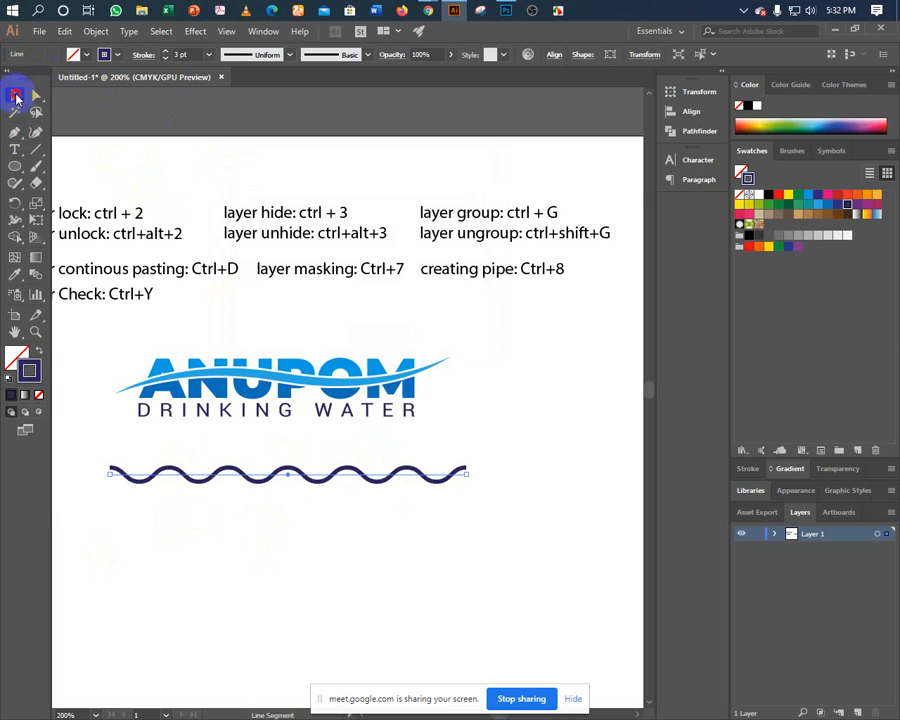
{"action": "left_click", "coordinate": [232, 56]}
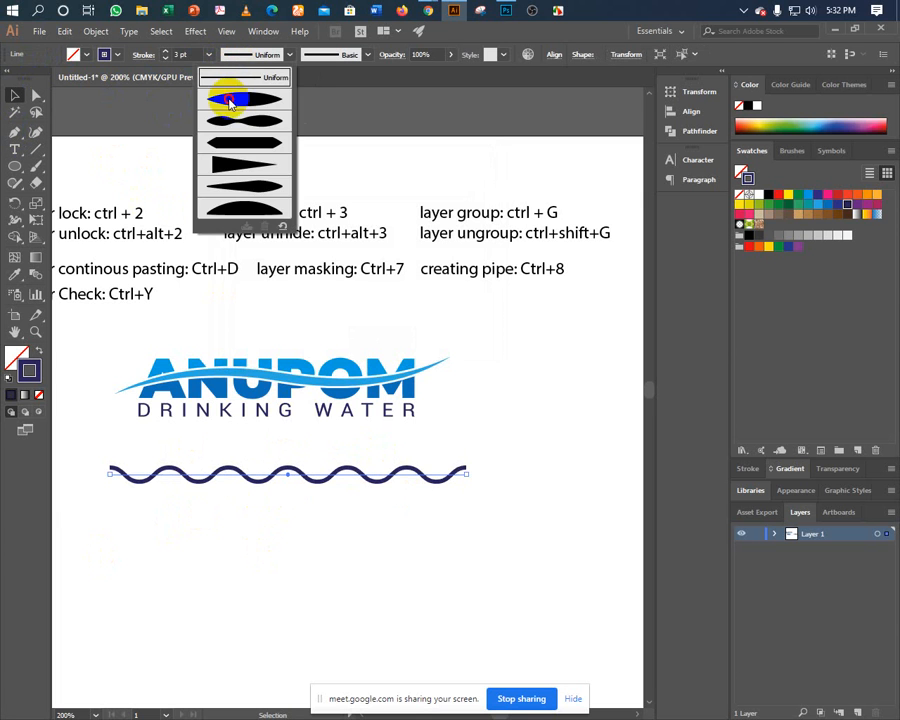
{"action": "left_click", "coordinate": [229, 100]}
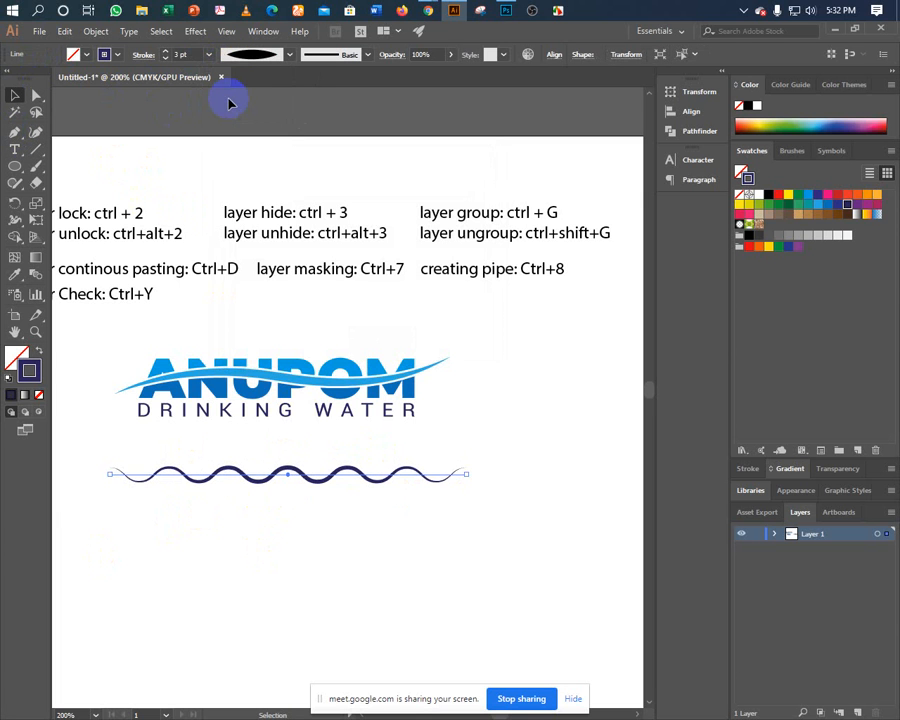
{"action": "left_click", "coordinate": [164, 53]}
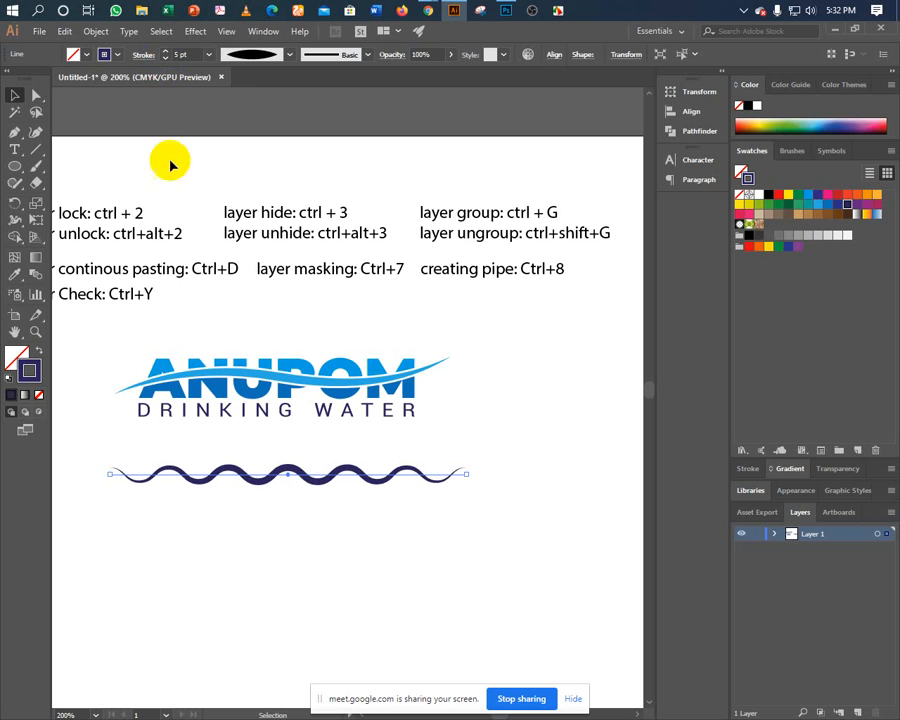
- Try a one-sided taper and an off-centre width profile on the wavy line, and set it back to Uniform
{"action": "left_click", "coordinate": [248, 60]}
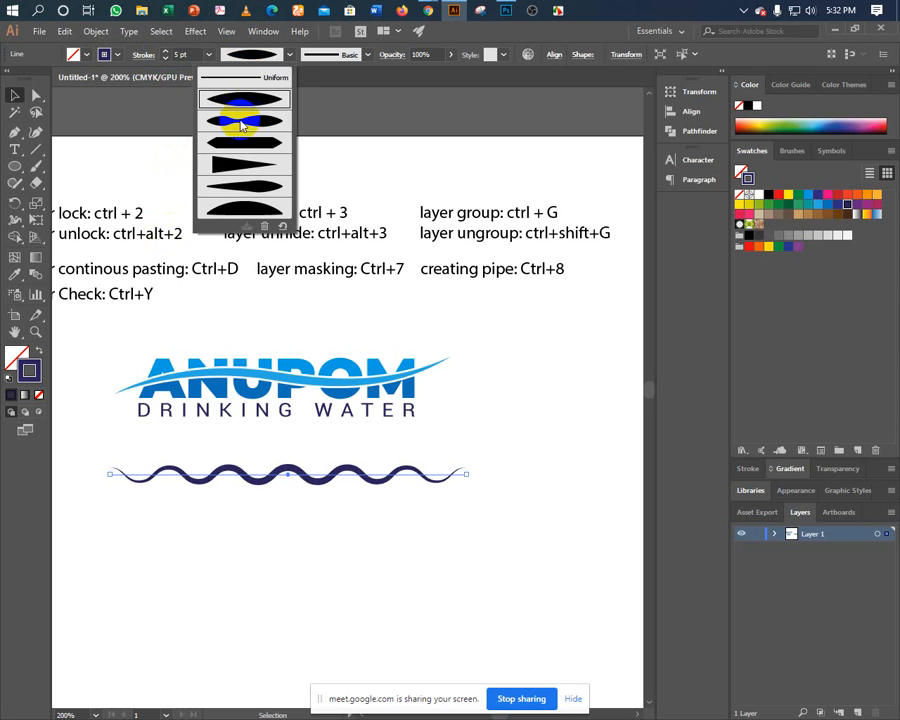
{"action": "left_click", "coordinate": [227, 170]}
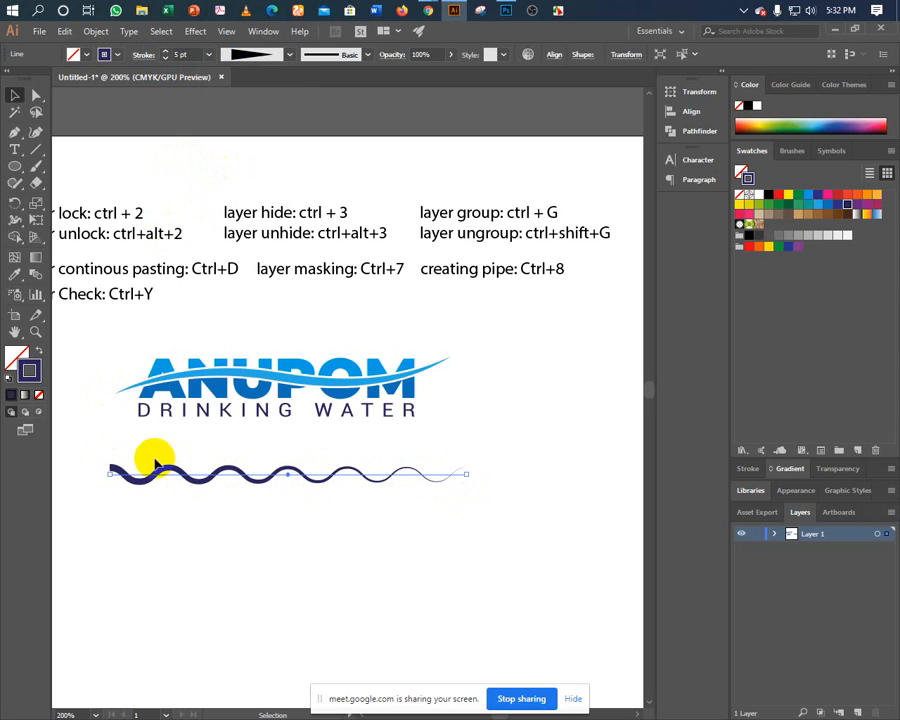
{"action": "left_click", "coordinate": [243, 57]}
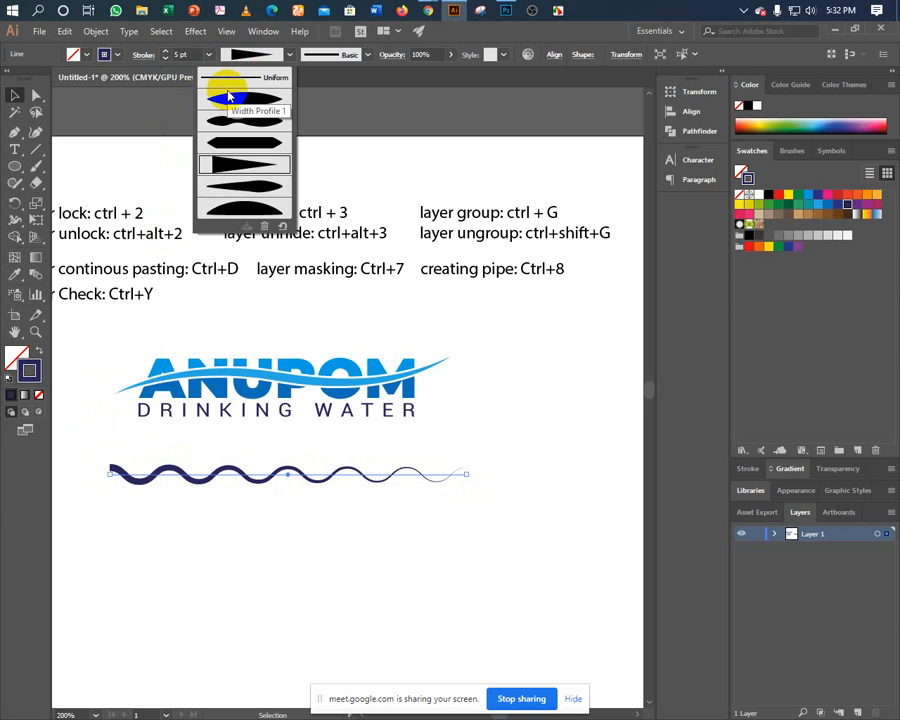
{"action": "left_click", "coordinate": [235, 186]}
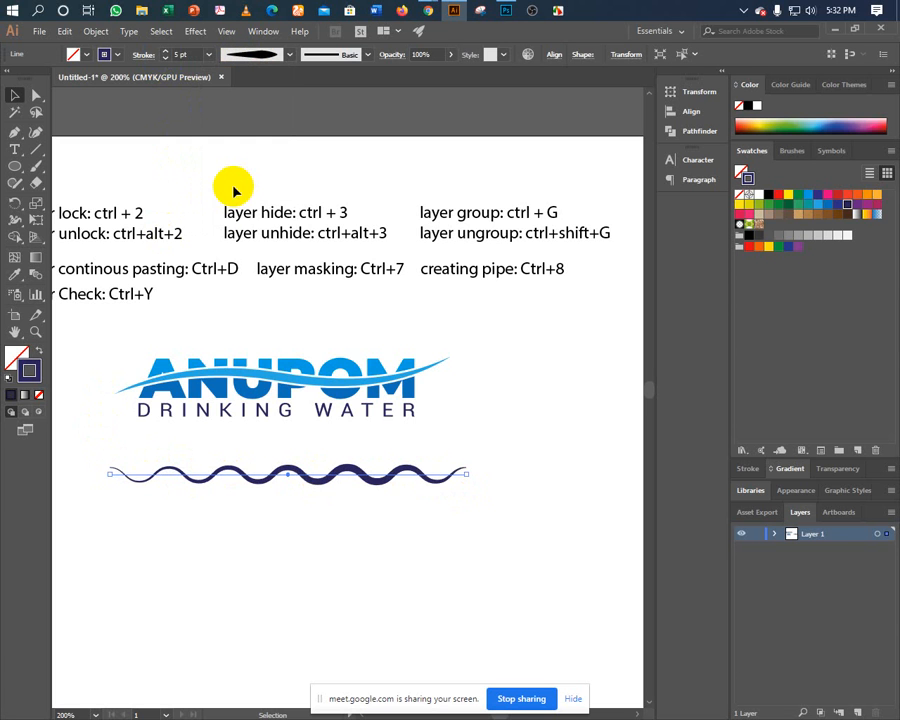
{"action": "left_click", "coordinate": [256, 56]}
{"action": "left_click", "coordinate": [236, 80]}
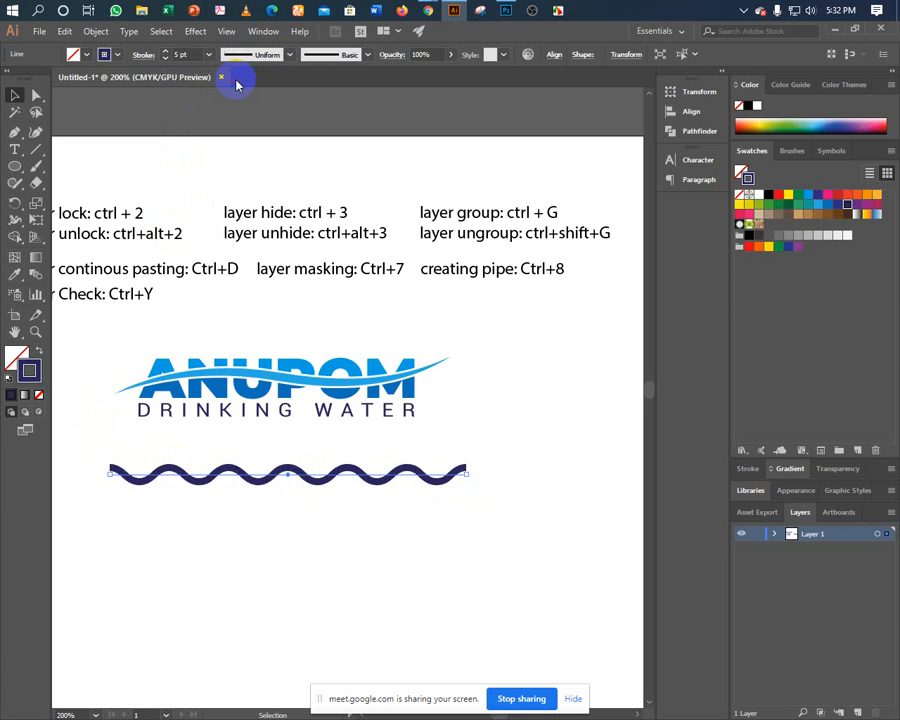
- Expand the wavy line's appearance, and expand its stroke into a filled shape
{"action": "left_click", "coordinate": [90, 31]}
{"action": "left_click", "coordinate": [110, 197]}
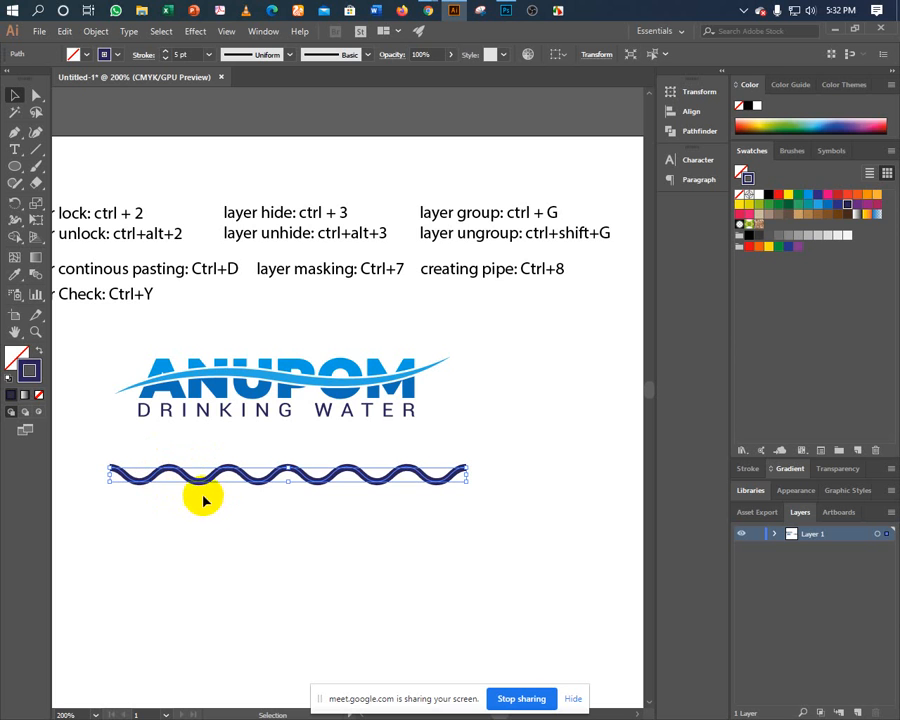
{"action": "left_click", "coordinate": [151, 492]}
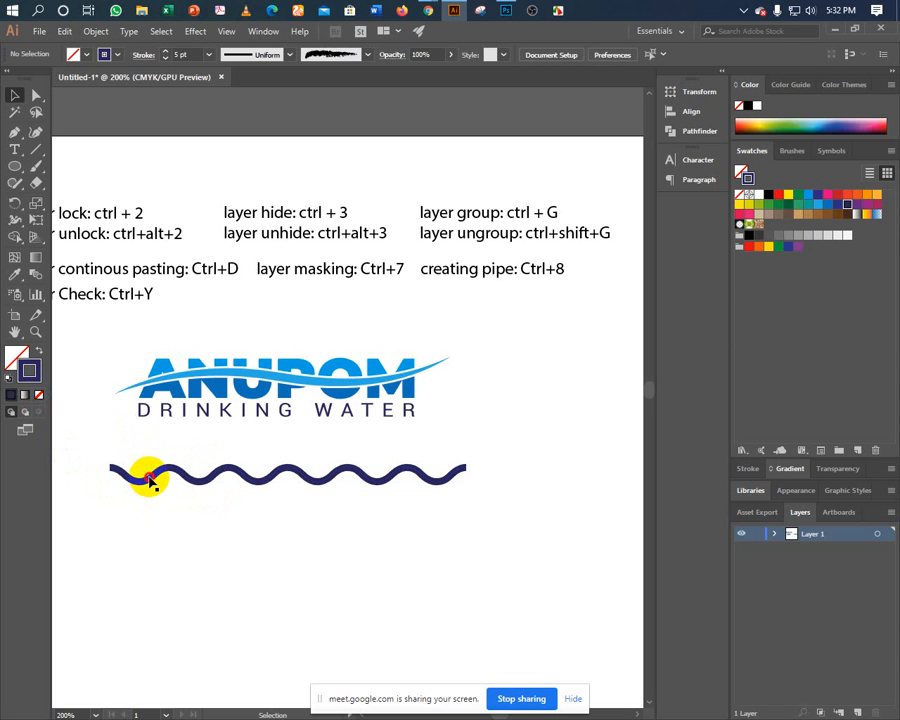
{"action": "left_click", "coordinate": [147, 478]}
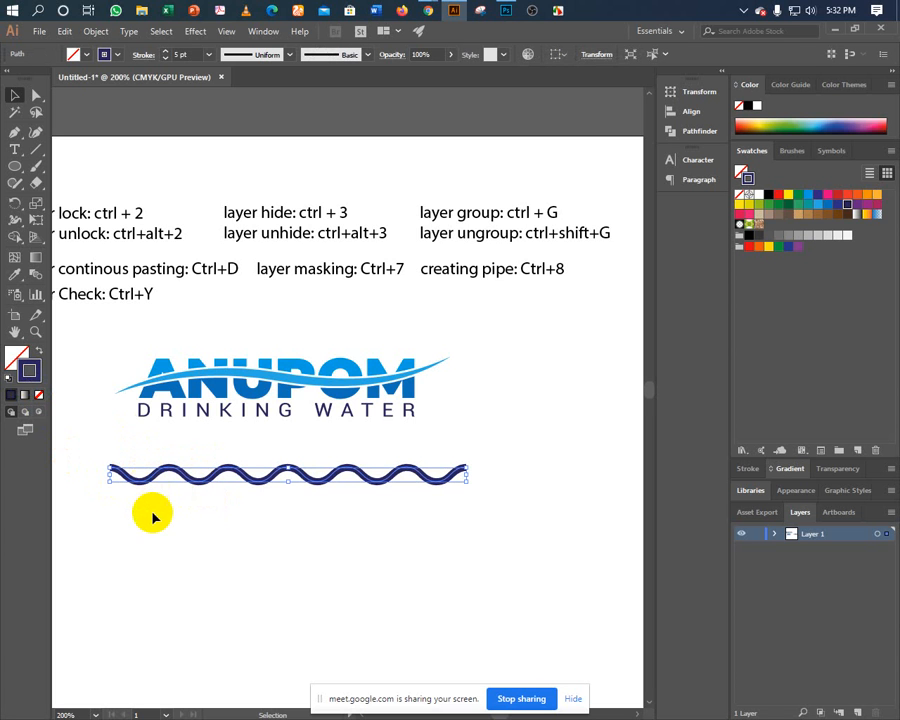
{"action": "left_click", "coordinate": [97, 33]}
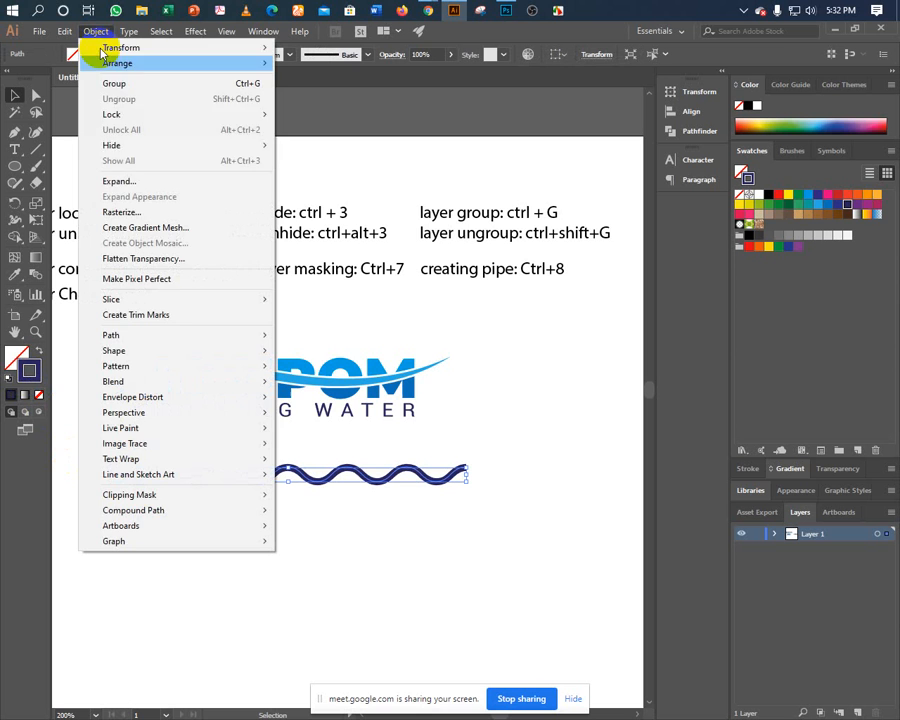
{"action": "left_click", "coordinate": [146, 176]}
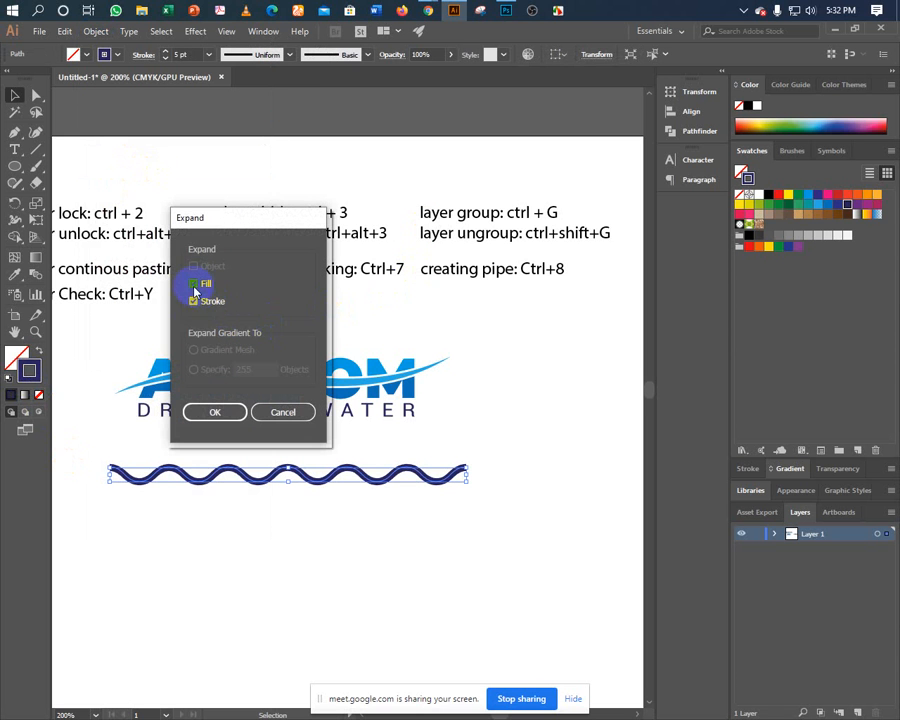
{"action": "left_click", "coordinate": [205, 418]}
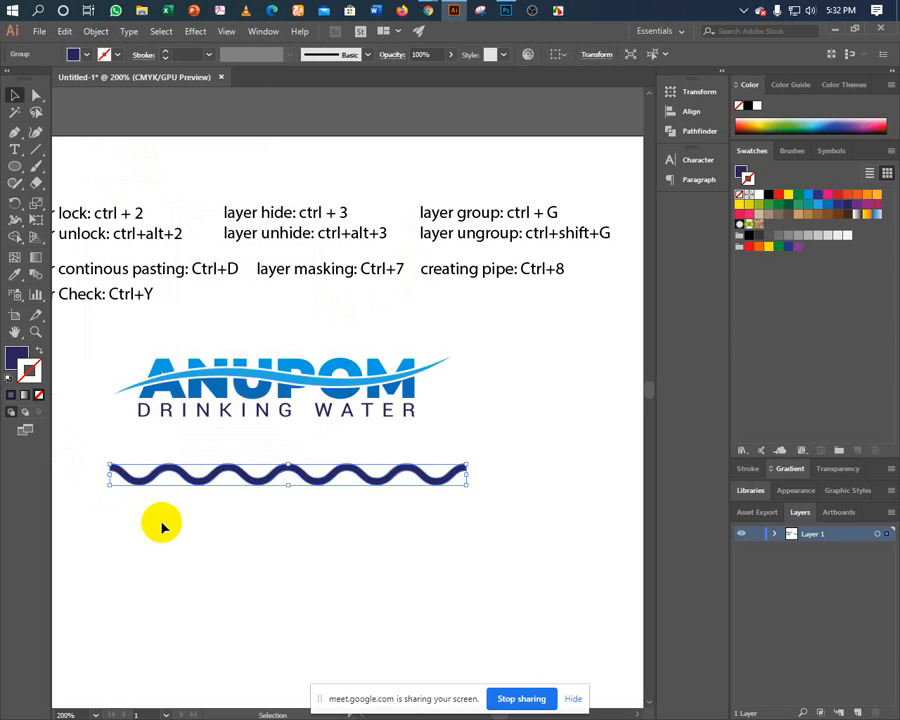
- Delete the expanded wavy shape beneath the logo
{"action": "left_click", "coordinate": [215, 498]}
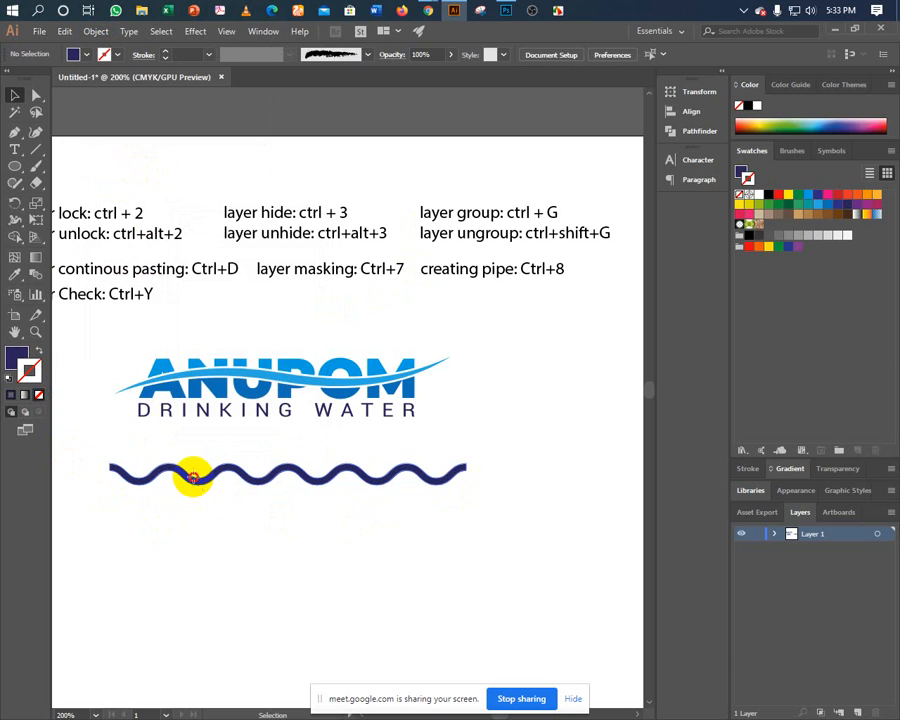
{"action": "left_click", "coordinate": [193, 476]}
{"action": "left_click", "coordinate": [171, 507]}
{"action": "left_click_drag", "start_coordinate": [170, 508], "coordinate": [256, 438]}
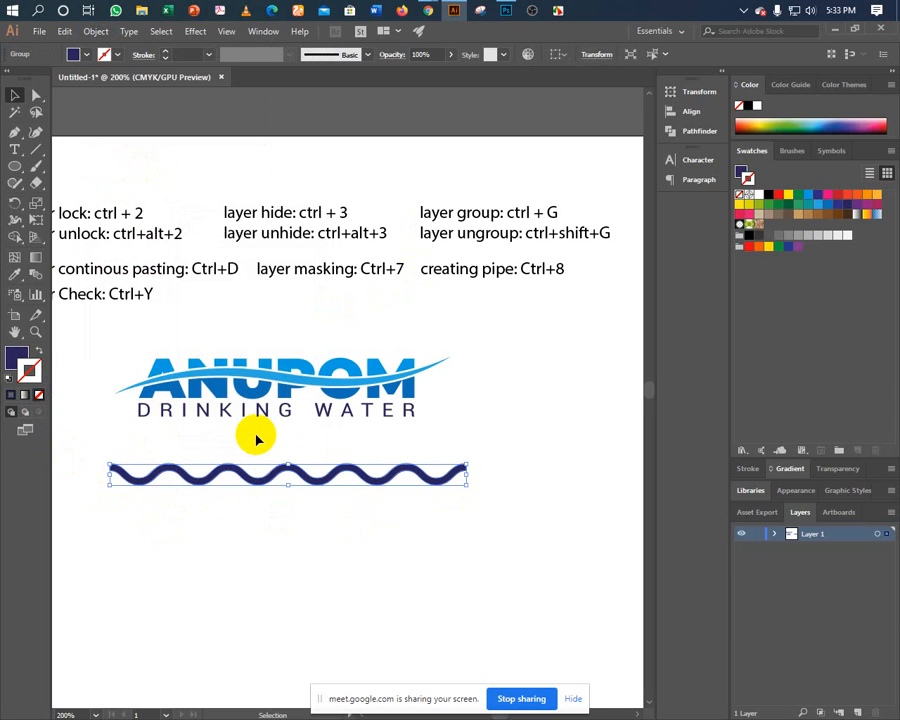
{"action": "key", "text": "Delete"}
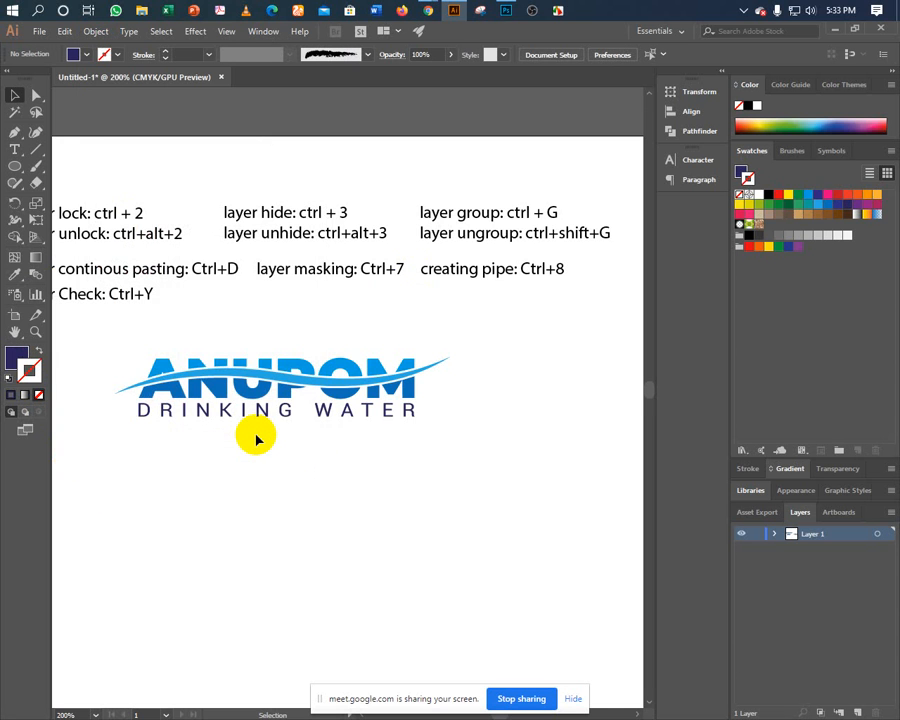
{"action": "key", "text": "ctrl+z"}
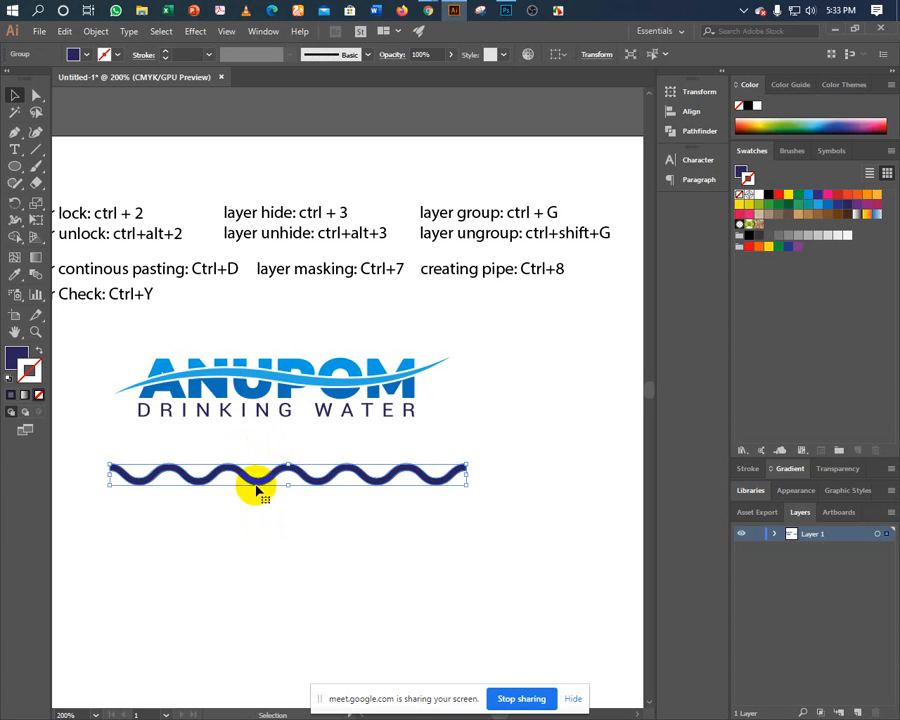
{"action": "left_click_drag", "start_coordinate": [255, 481], "coordinate": [249, 385]}
{"action": "key", "text": "Delete"}
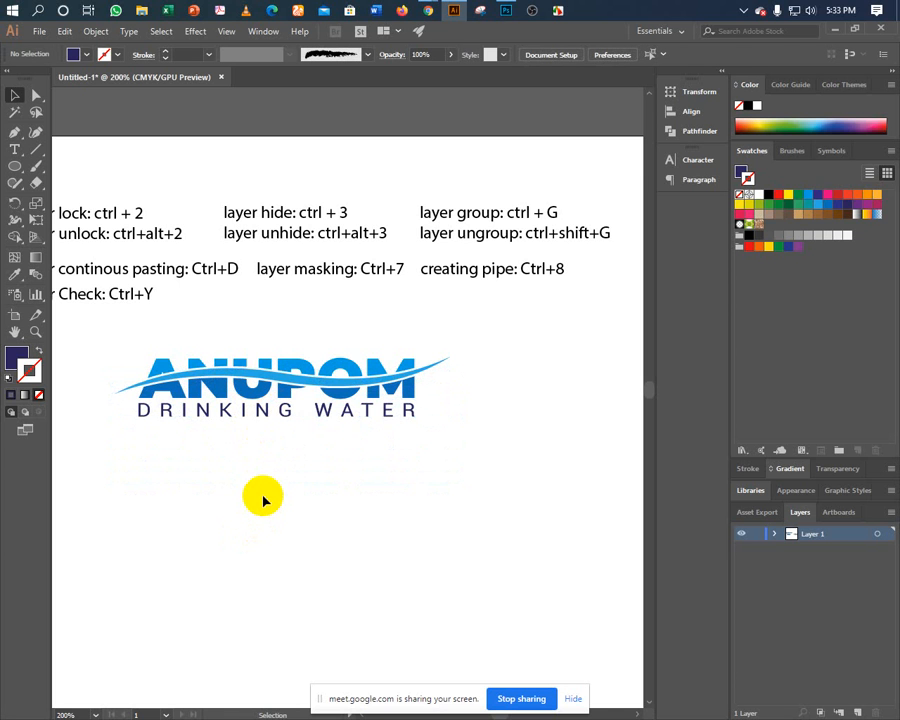
- Recolour the outlined DRINKING WATER tagline dark grey and deselect it
{"action": "left_click", "coordinate": [232, 410]}
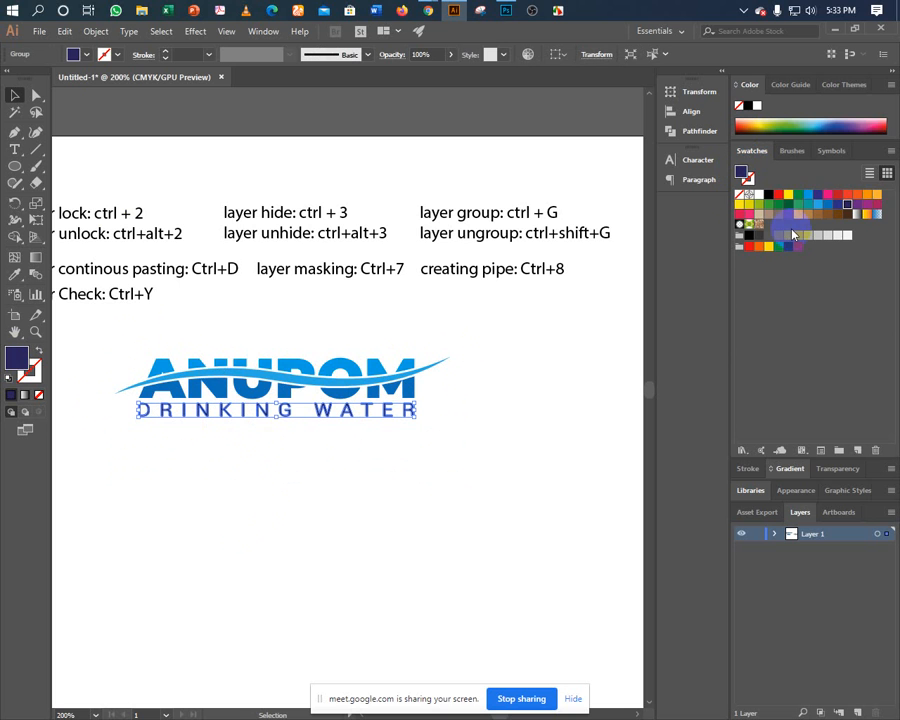
{"action": "left_click", "coordinate": [482, 404]}
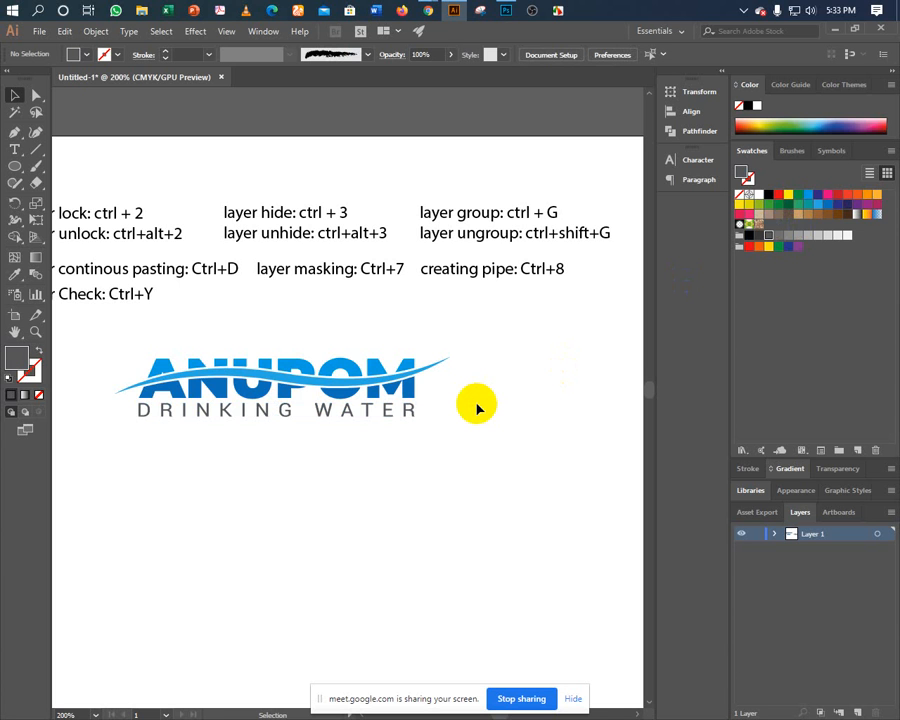
{"action": "key", "text": "ctrl+minus"}
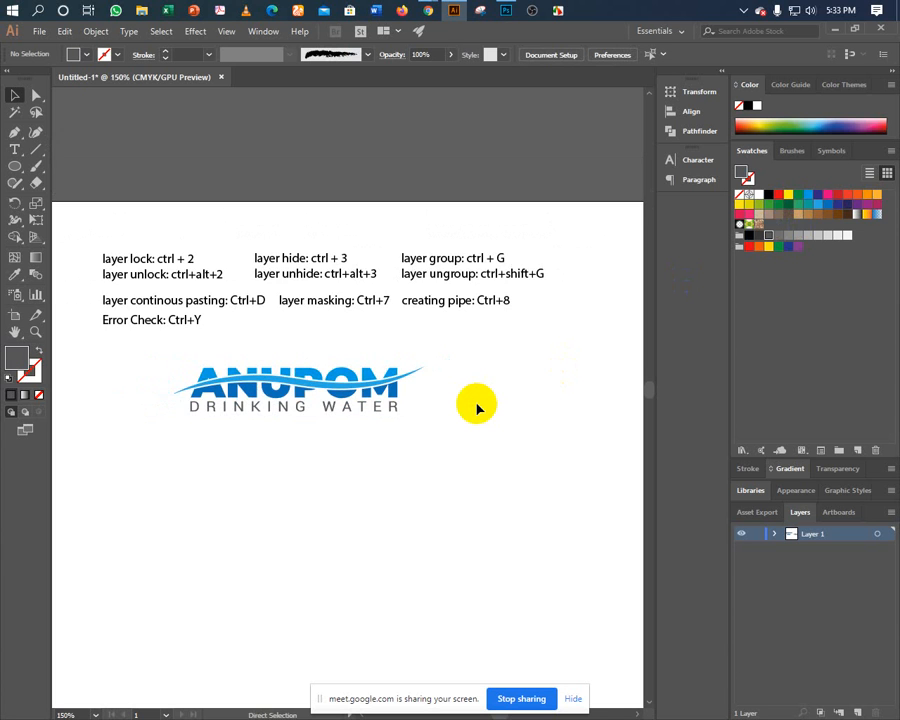
{"action": "key", "text": "space"}
{"action": "left_click_drag", "start_coordinate": [477, 404], "coordinate": [498, 428]}
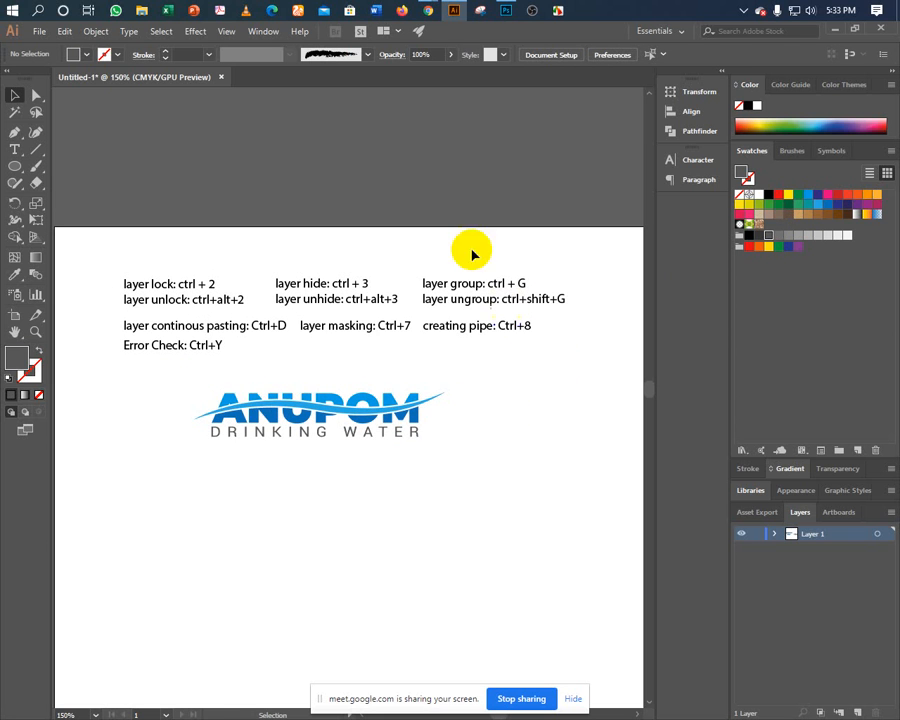
- Compare the commands offered for the outlined tagline and for a live text note to look up the Create Outlines shortcut
{"action": "left_click", "coordinate": [256, 432]}
{"action": "left_click", "coordinate": [256, 466]}
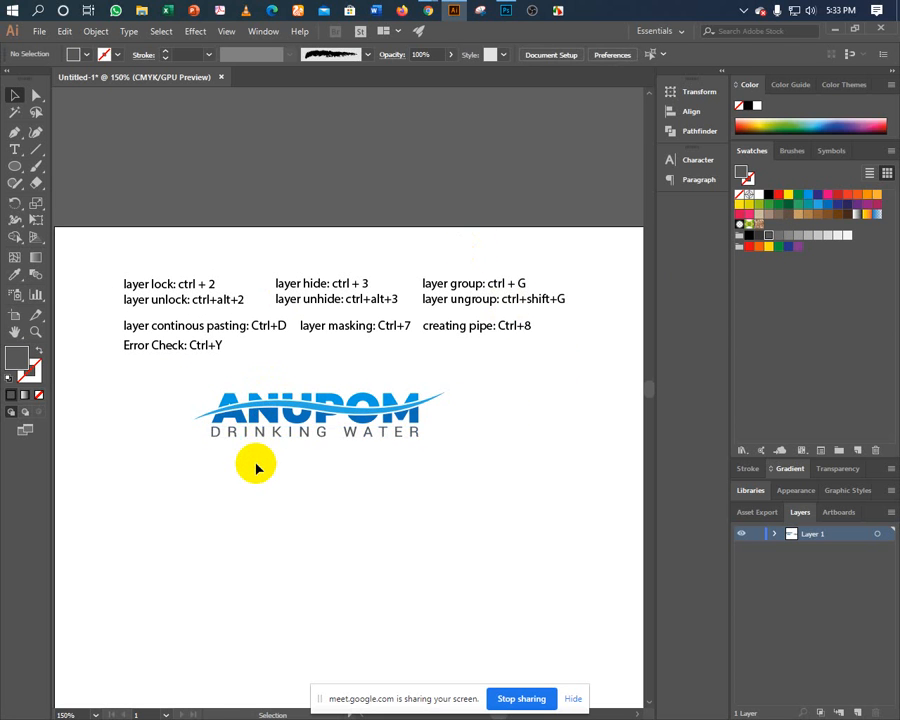
{"action": "left_click", "coordinate": [262, 436]}
{"action": "right_click", "coordinate": [264, 436]}
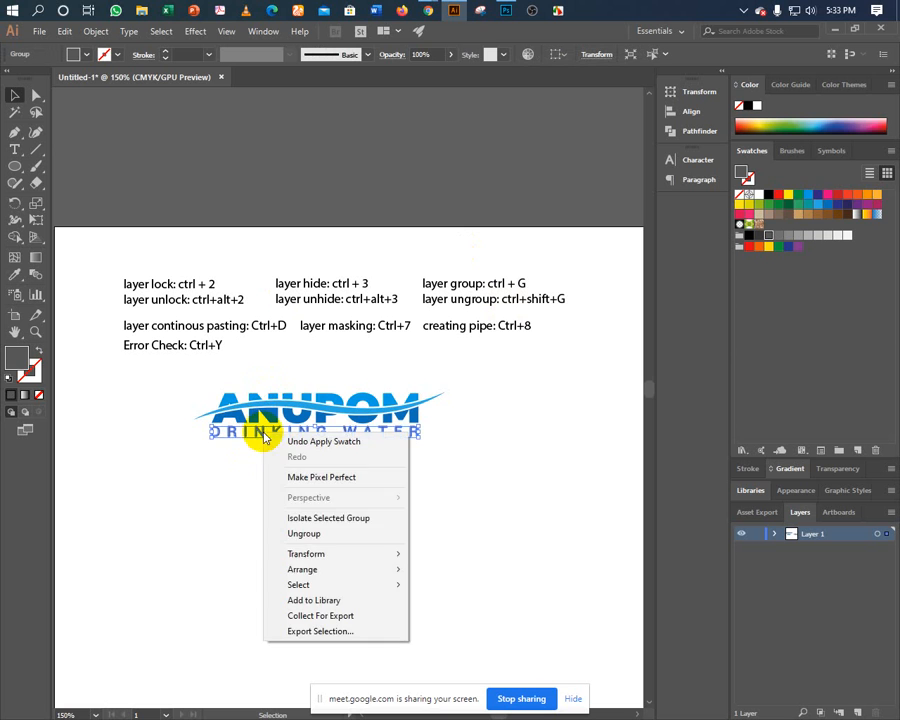
{"action": "left_click", "coordinate": [378, 510]}
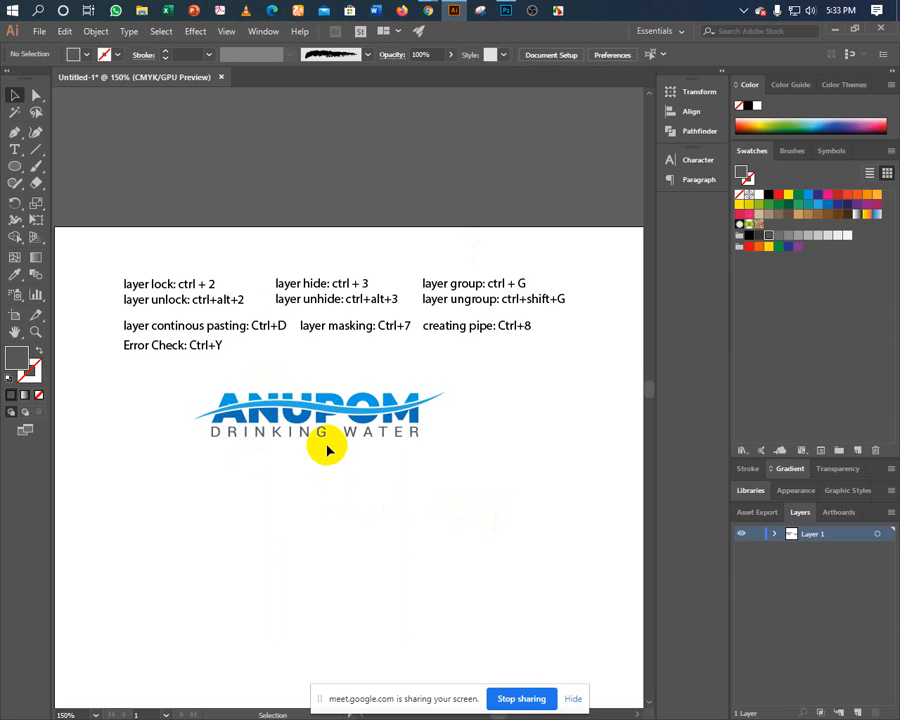
{"action": "left_click", "coordinate": [380, 337]}
{"action": "right_click", "coordinate": [375, 336]}
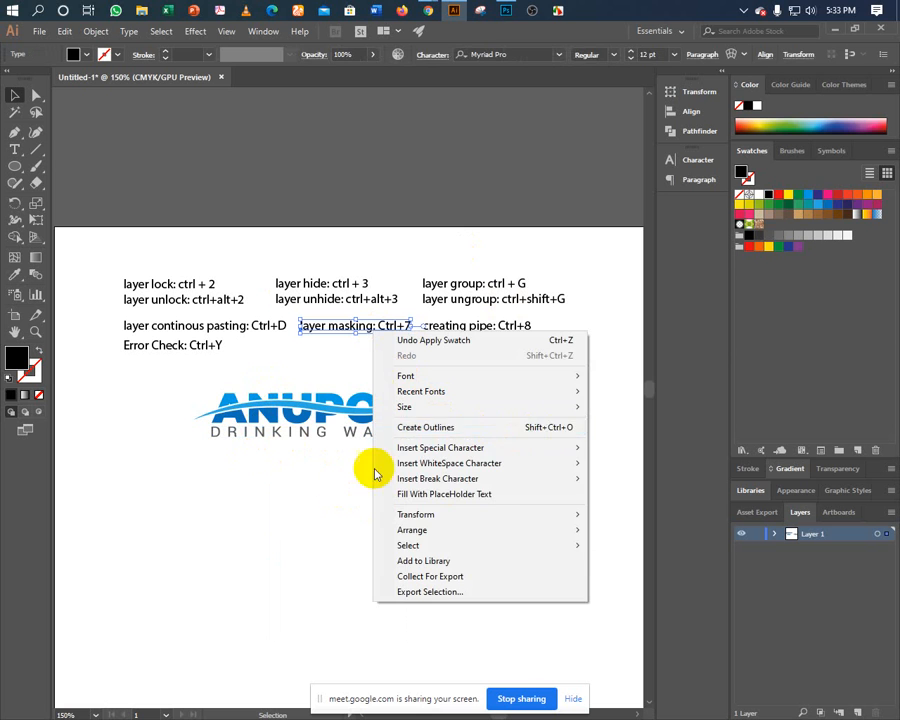
{"action": "left_click", "coordinate": [308, 497]}
- Duplicate the Error Check note beside itself and change the copy's text to "Create Outline: Shift+Ctrl+O"
{"action": "left_click", "coordinate": [175, 346]}
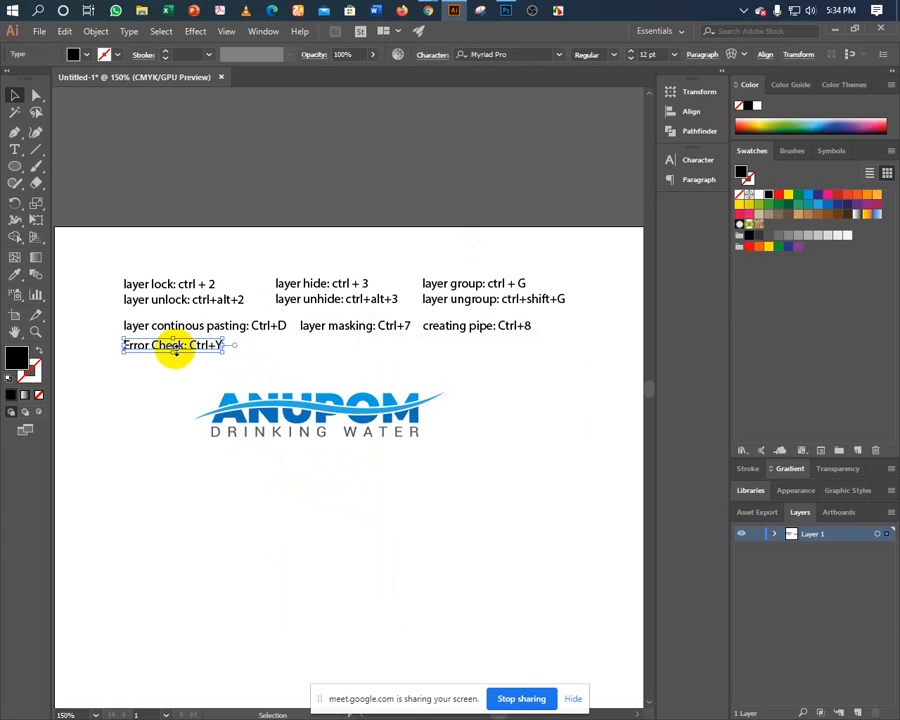
{"action": "left_click_drag", "start_coordinate": [165, 346], "coordinate": [305, 352]}
{"action": "key", "text": "t"}
{"action": "triple_click", "coordinate": [318, 350]}
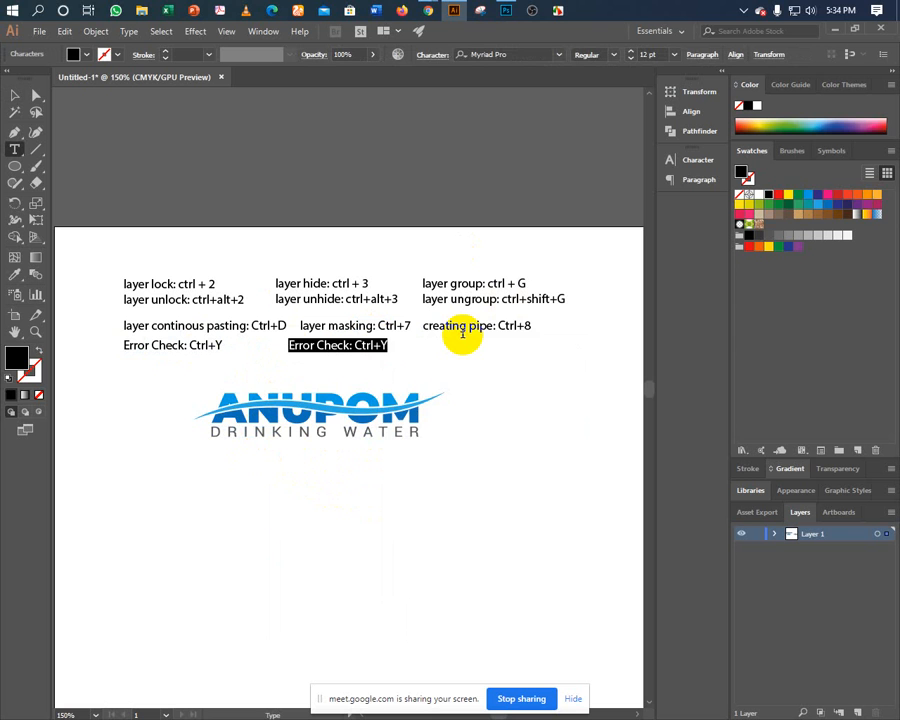
{"action": "type", "text": "cRE"}
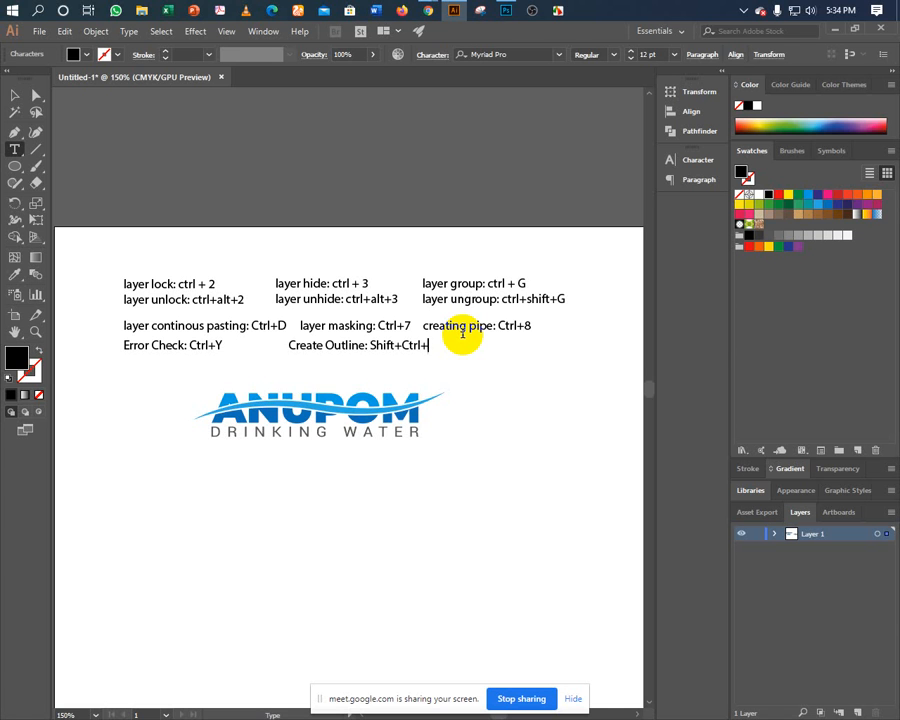
{"action": "type", "text": "O"}
{"action": "key", "text": "Escape"}
{"action": "left_click", "coordinate": [471, 396]}
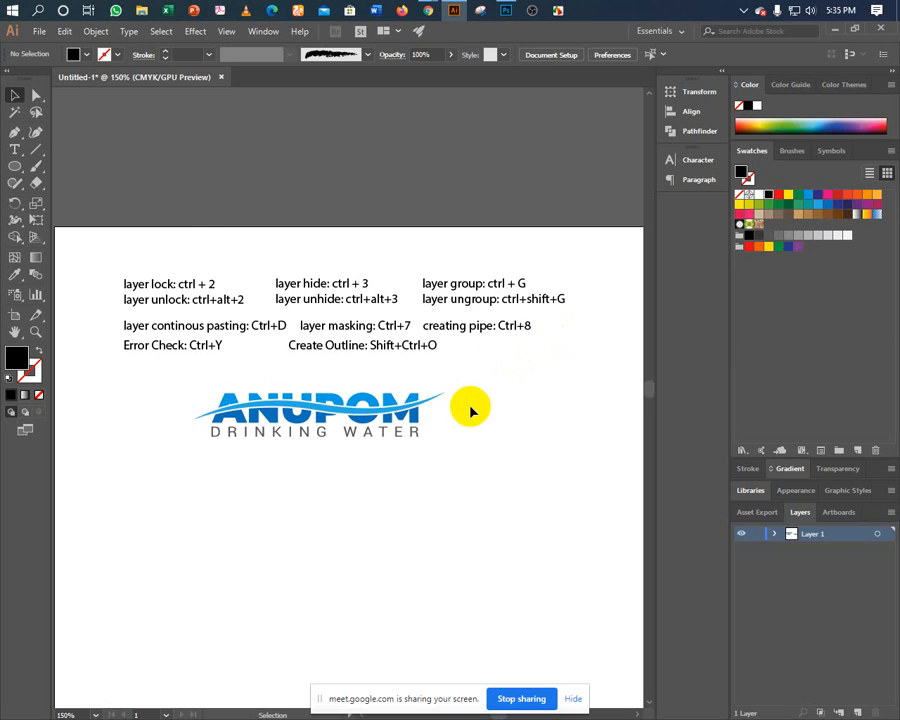
{"action": "key", "text": "ctrl+minus"}
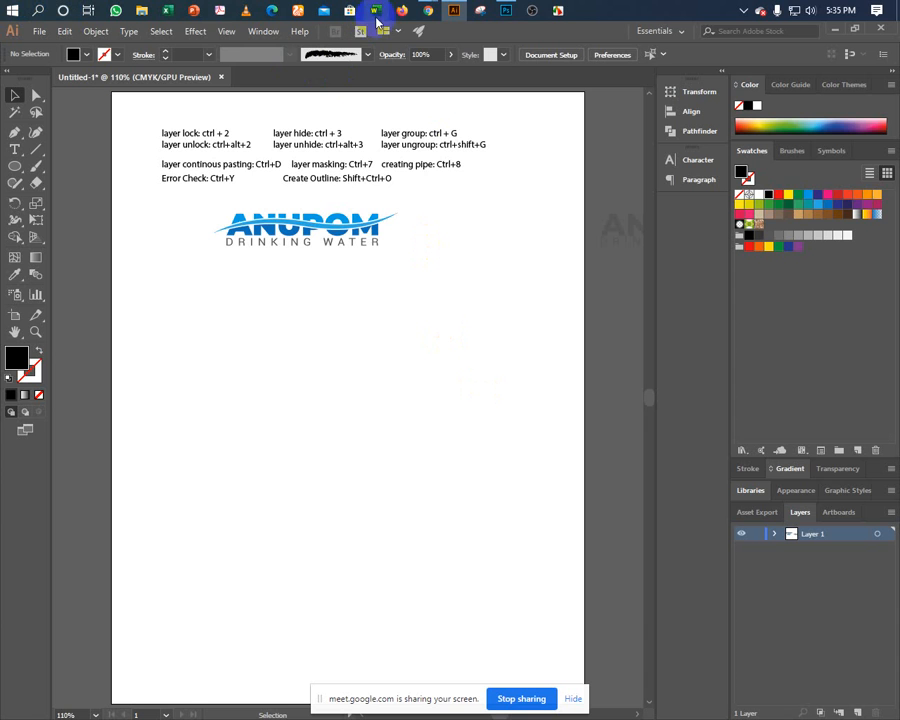
- Switch to the Google Meet call in Chrome and stop sharing the screen
{"action": "mouse_move", "coordinate": [426, 12]}
{"action": "left_click", "coordinate": [367, 50]}
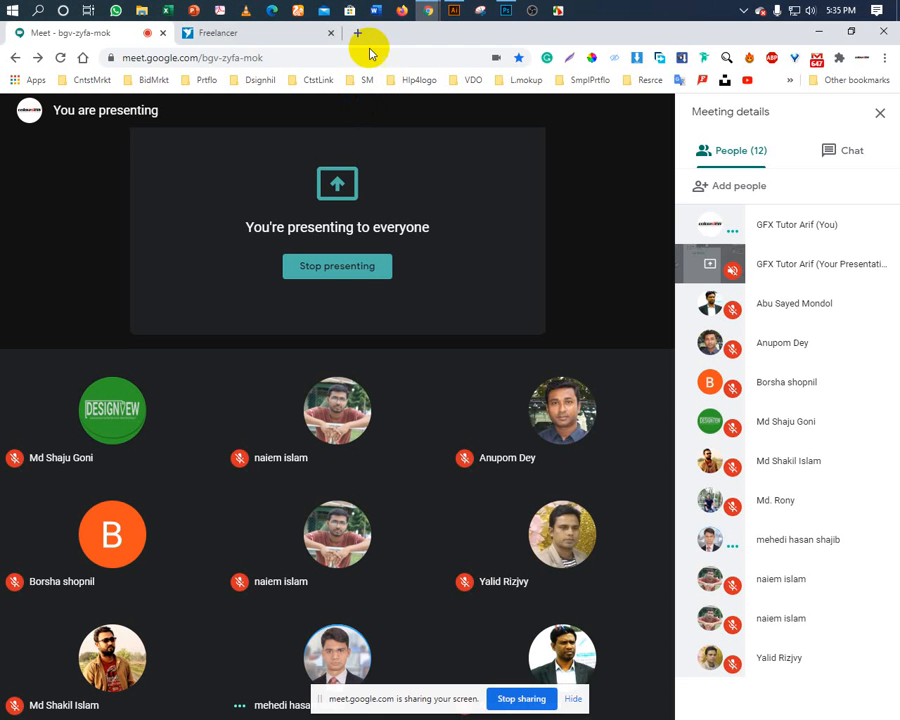
{"action": "left_click", "coordinate": [520, 698]}
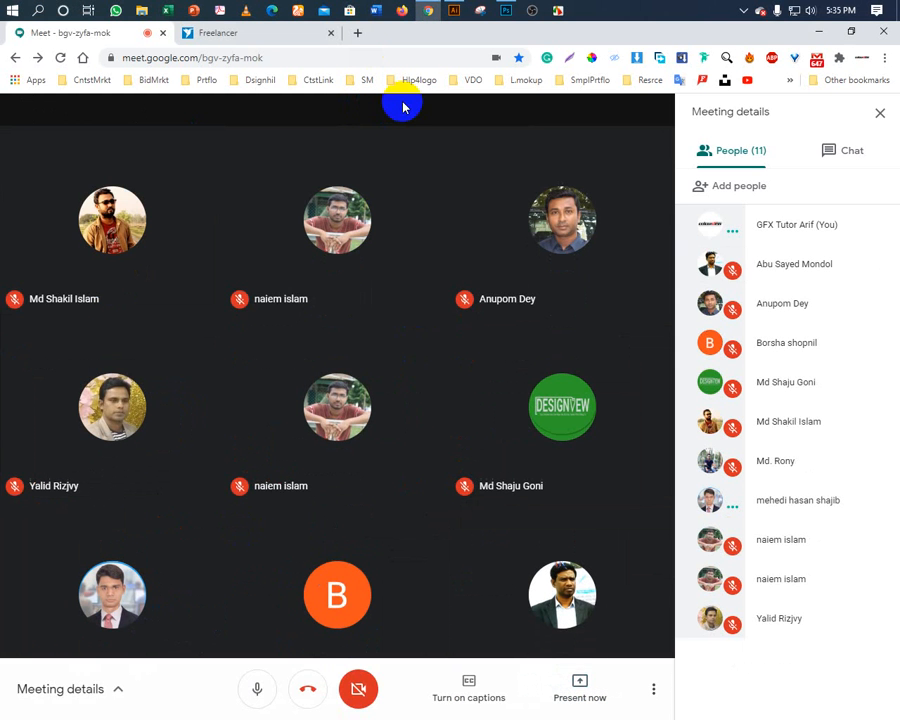
- Open Facebook in a new browser tab from the SM bookmarks
{"action": "left_click", "coordinate": [297, 34]}
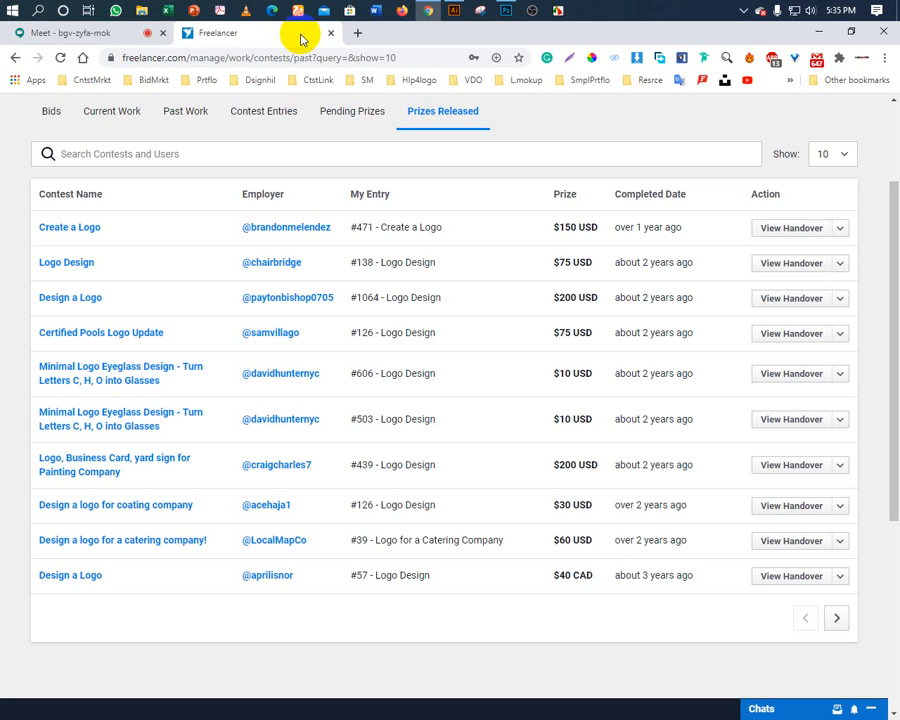
{"action": "left_click", "coordinate": [357, 33]}
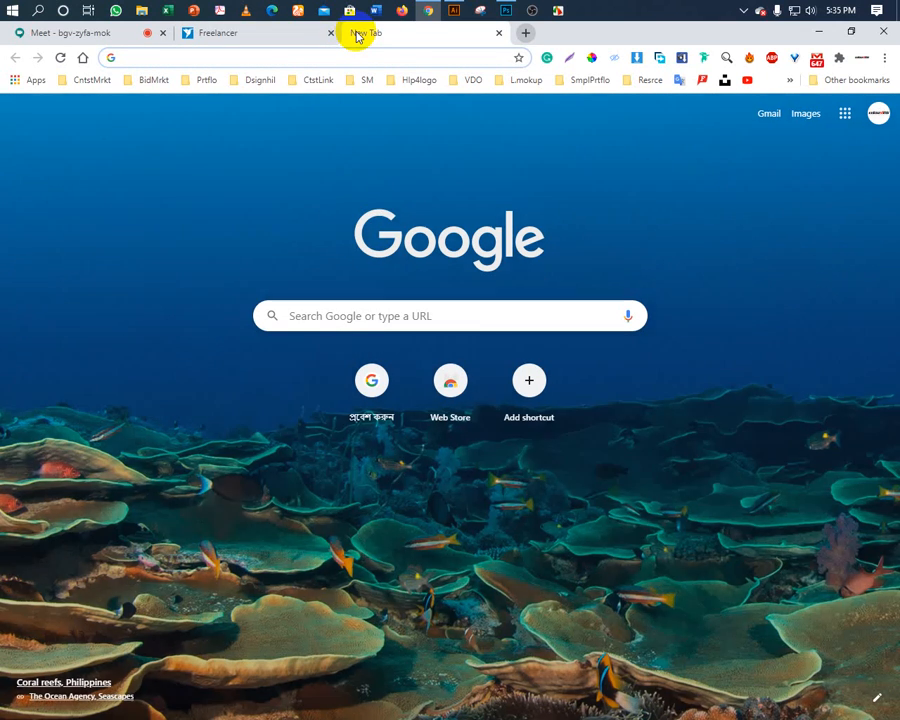
{"action": "left_click", "coordinate": [368, 82]}
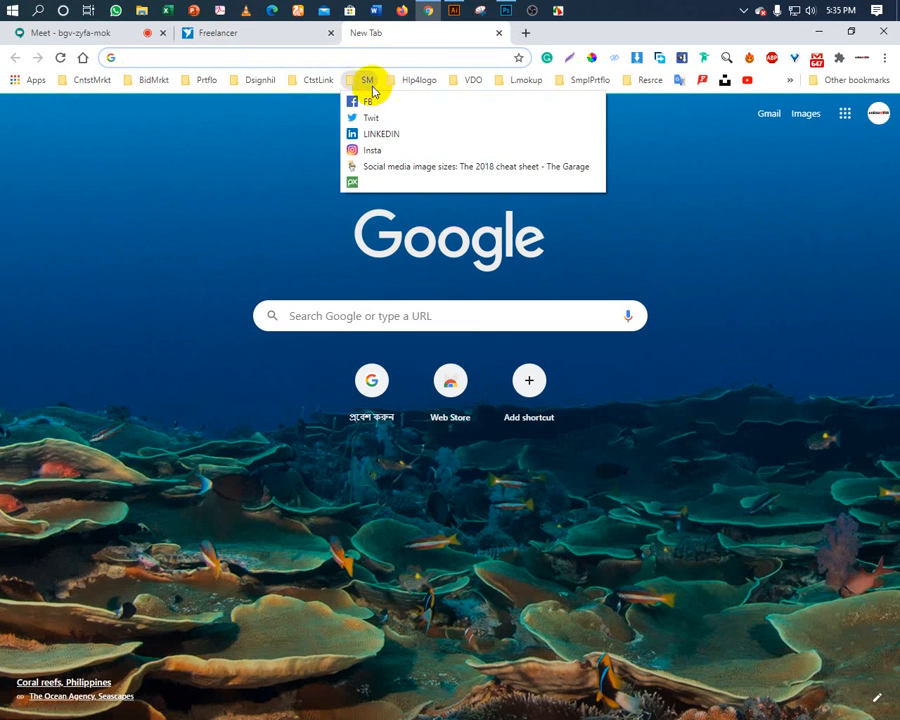
{"action": "left_click", "coordinate": [370, 86]}
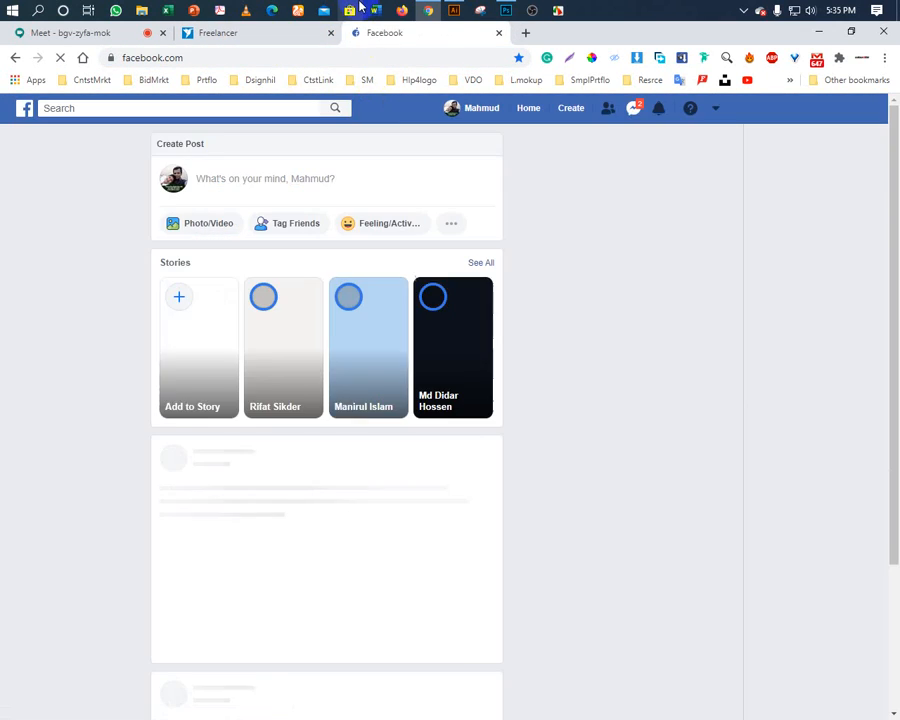